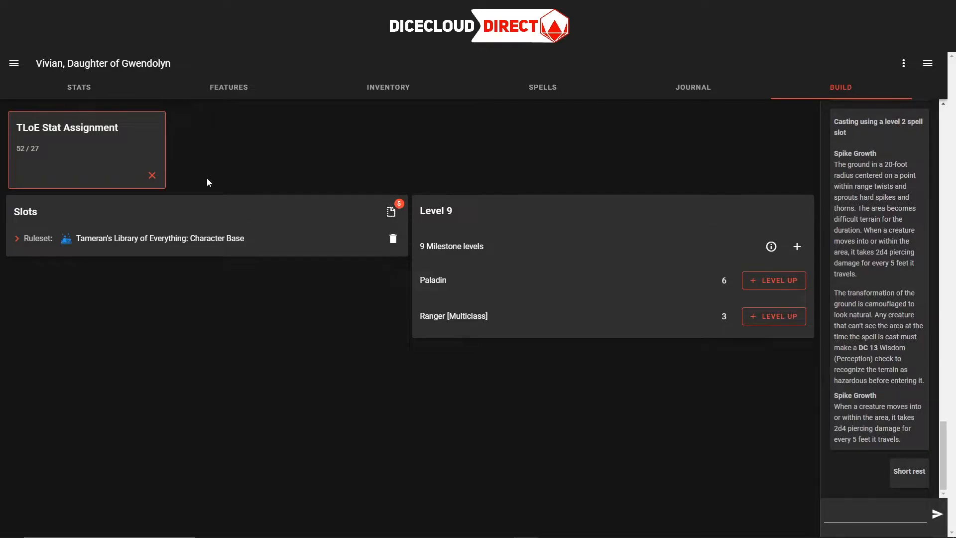
Look through the character's stats, features, inventory, spells and journal, ending on the build view
left_click(131, 92)
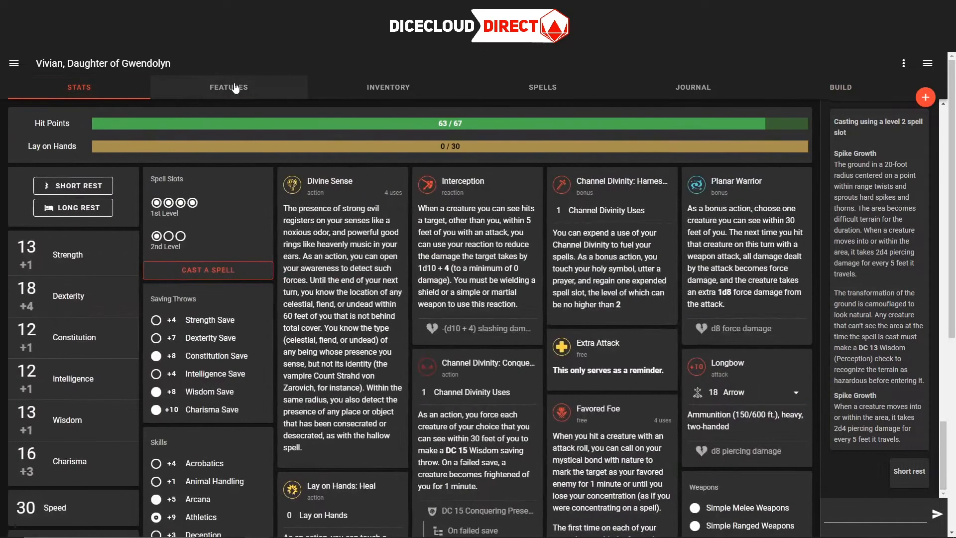
left_click(236, 88)
left_click(389, 88)
left_click(523, 88)
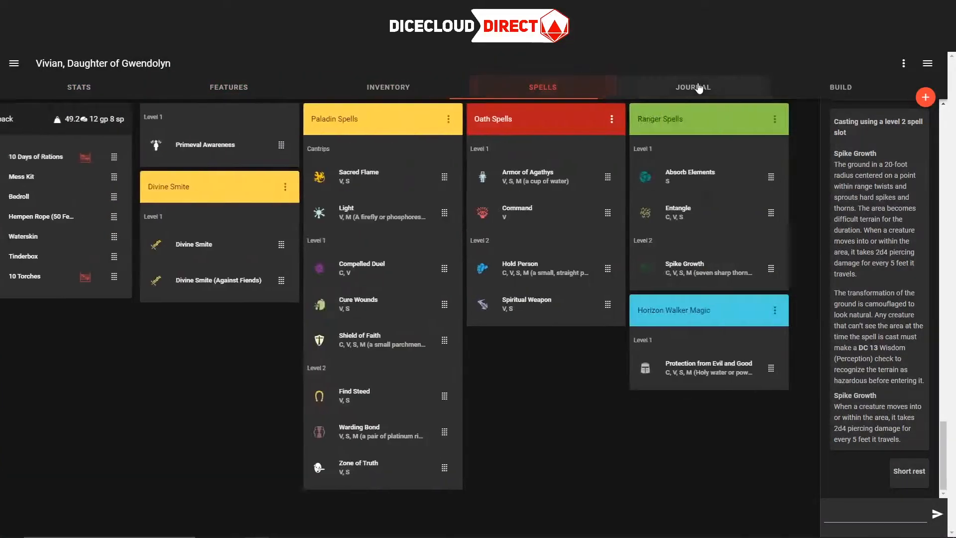
left_click(700, 88)
left_click(786, 90)
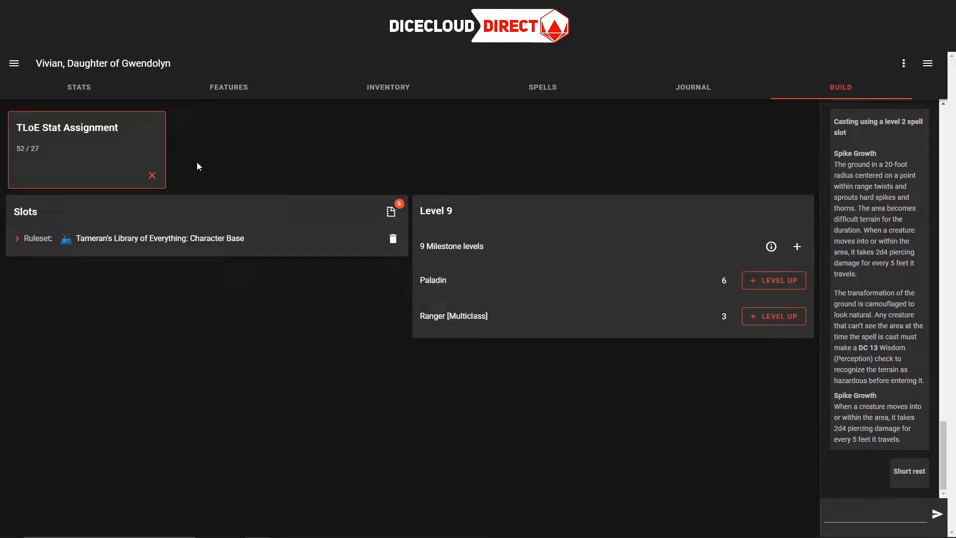
Hide the TLoE Stat Assignment slot card and unhide the Sources card
left_click(152, 175)
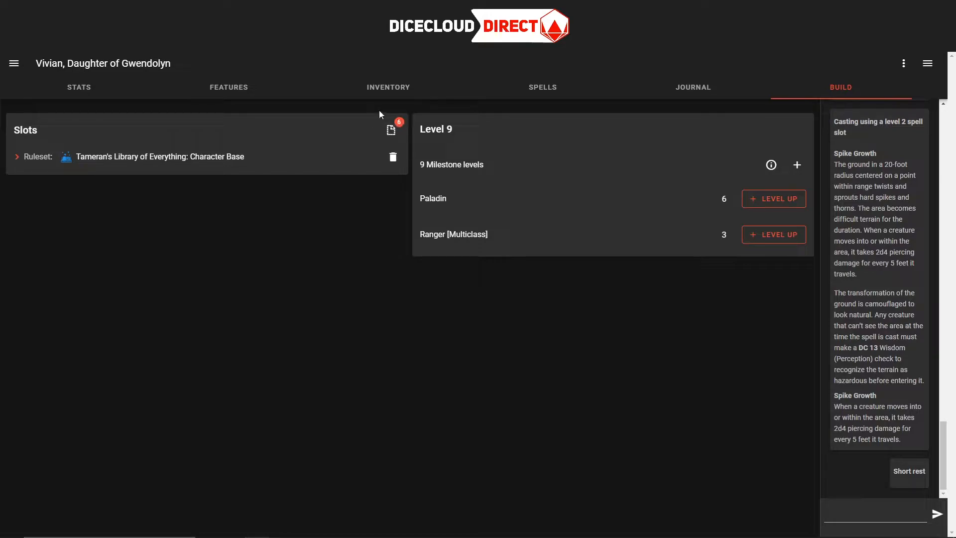
left_click(387, 131)
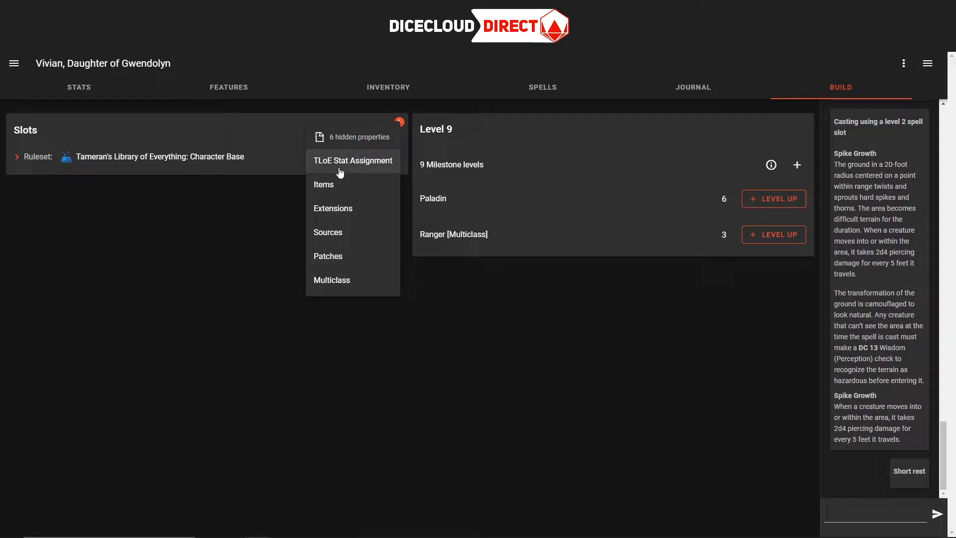
left_click(336, 231)
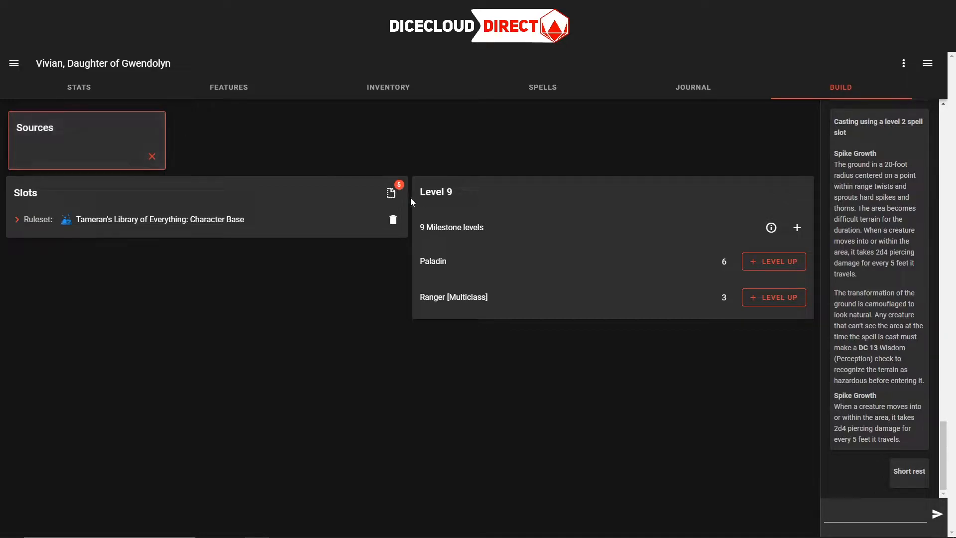
Unhide the TLoE Stat Assignment slot card and hide it again
left_click(391, 193)
left_click(352, 223)
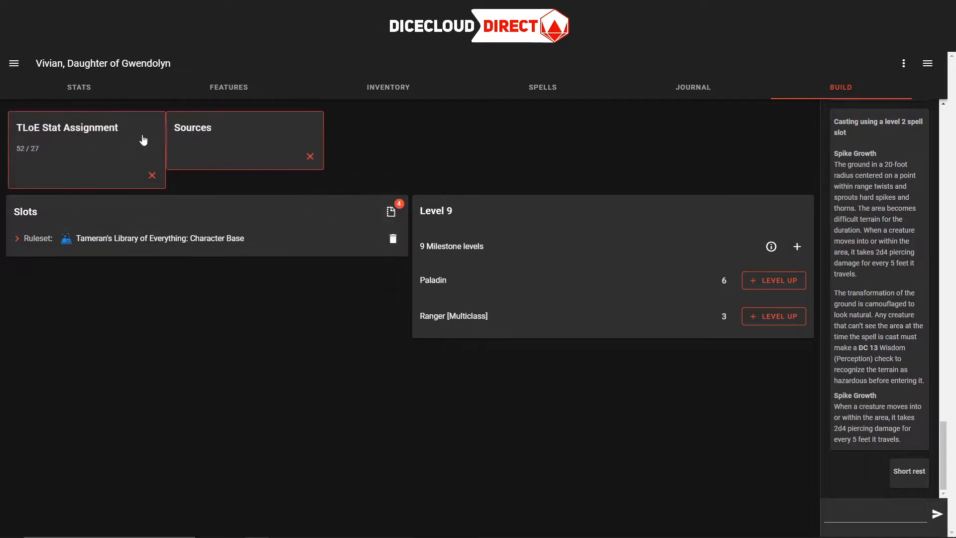
left_click(153, 177)
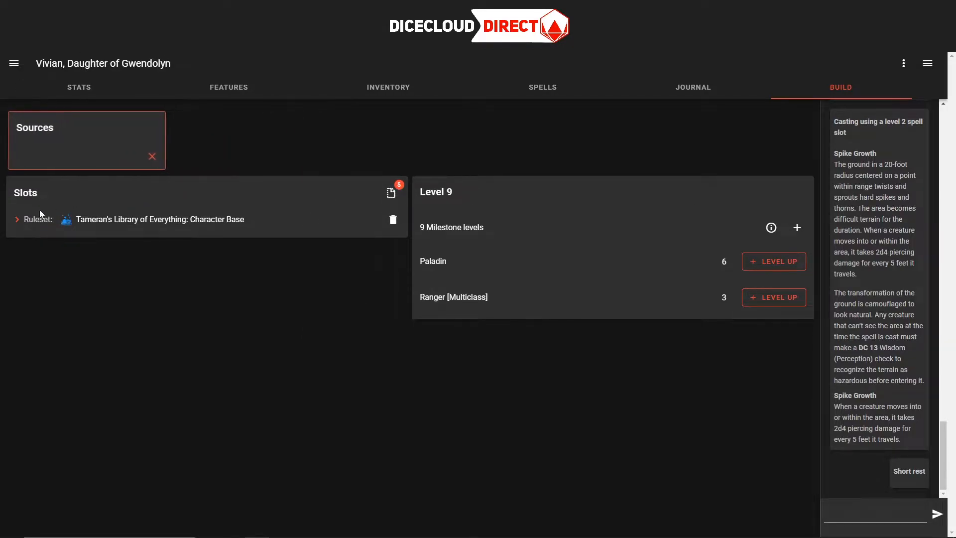
Expand the Ruleset slots down to the Paladin's +1 ASI and delete its +1 Charisma entry
left_click(16, 220)
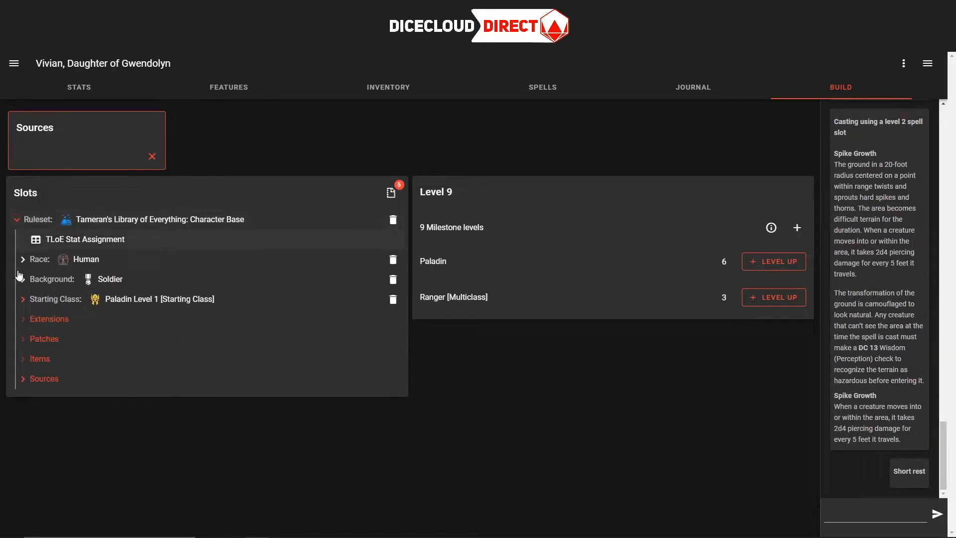
left_click(22, 379)
left_click(23, 299)
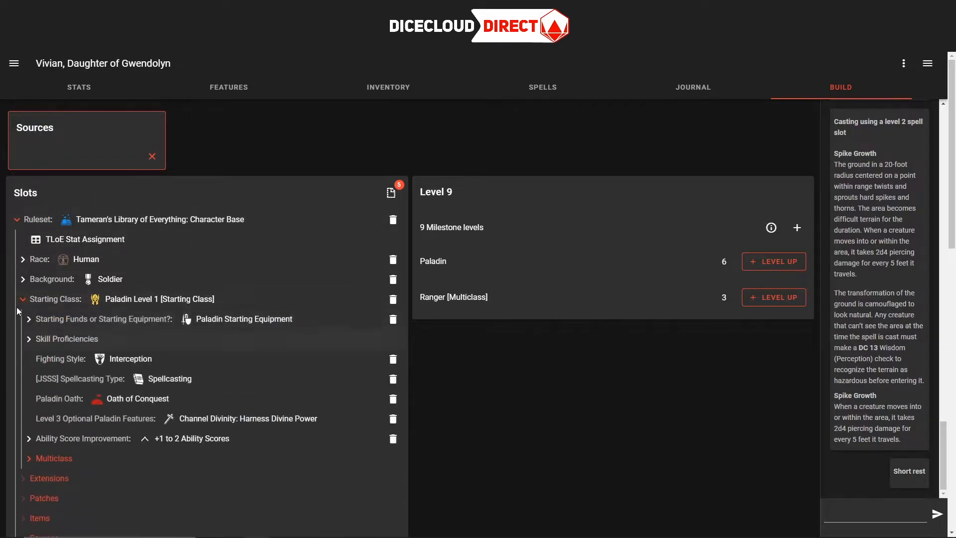
left_click(28, 459)
left_click(28, 438)
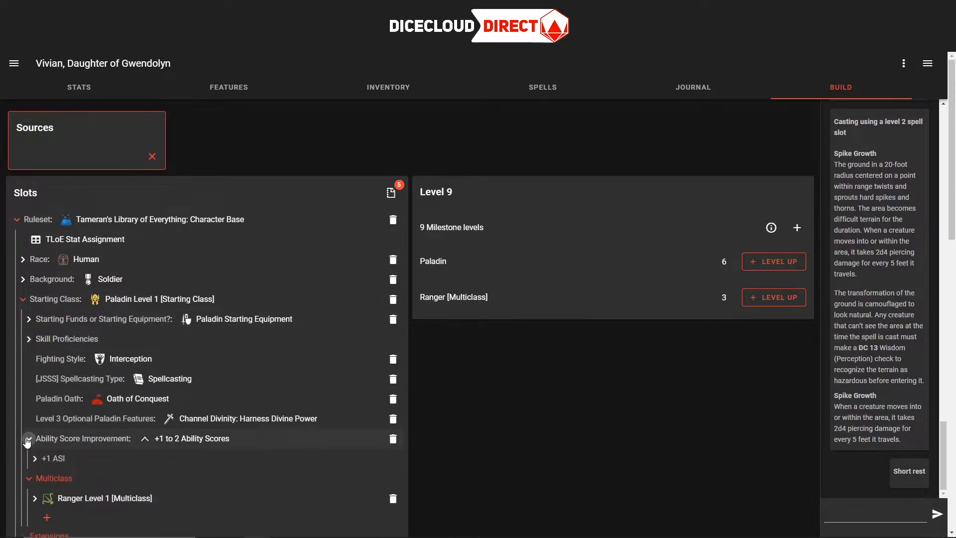
scroll(30, 423, "down", 1)
left_click(33, 410)
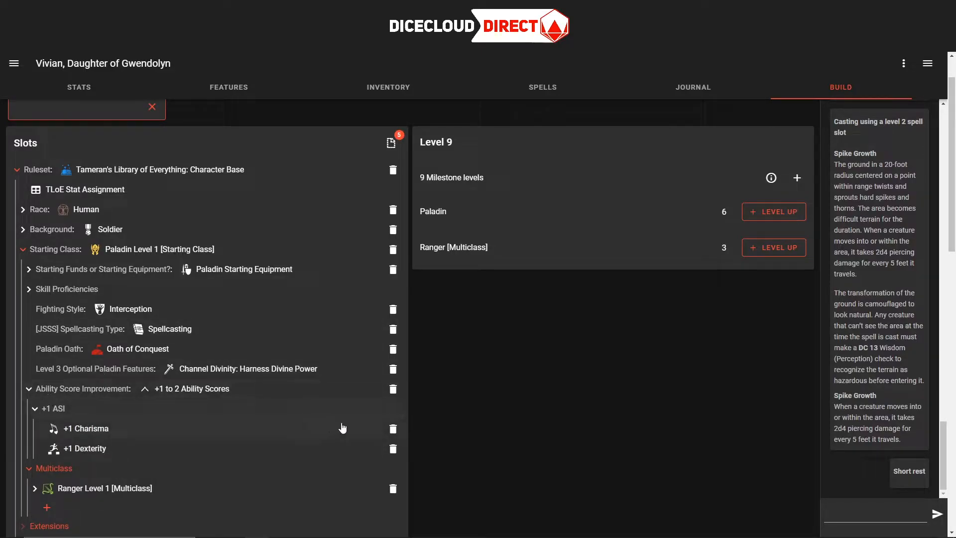
left_click(393, 429)
Fill the open +1 ASI slot with +1 Charisma
scroll(118, 483, "up", 1)
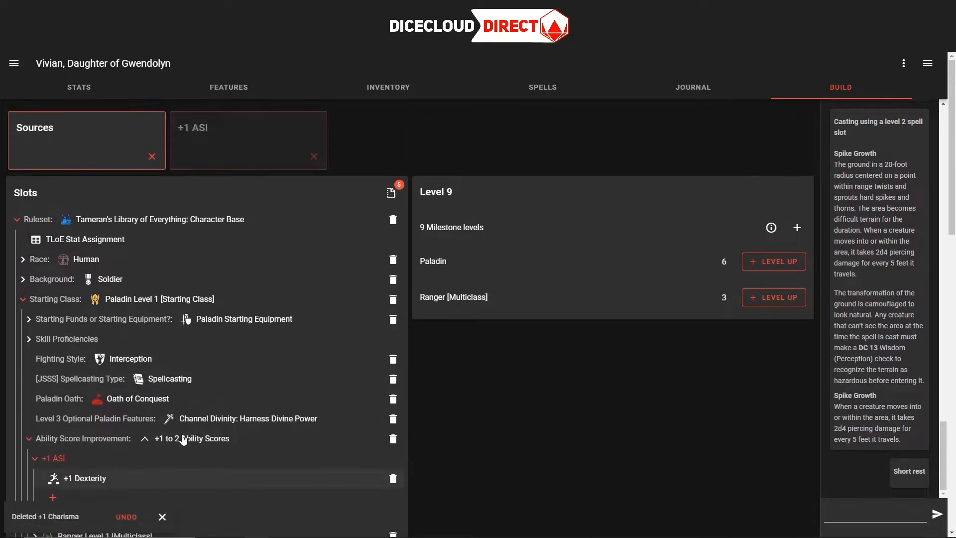
left_click(231, 145)
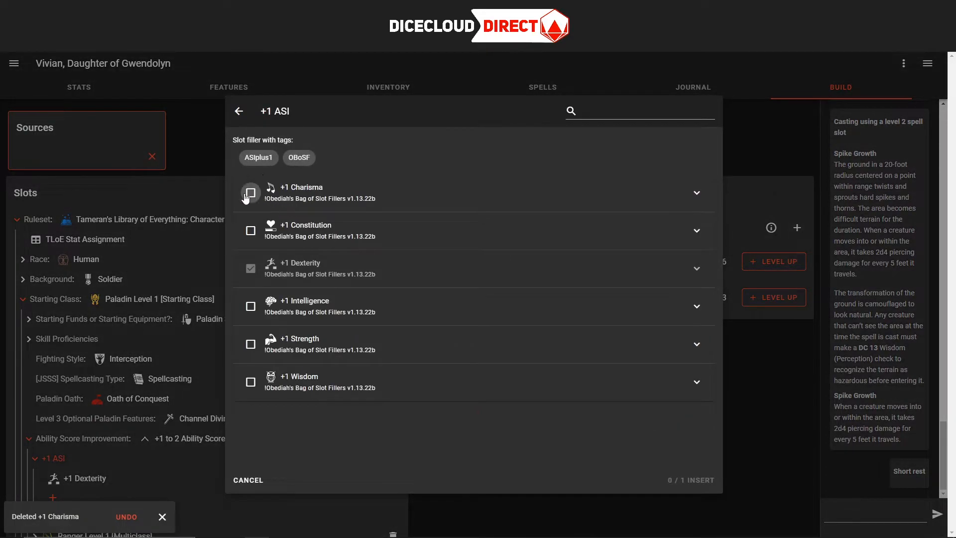
left_click(251, 193)
left_click(699, 481)
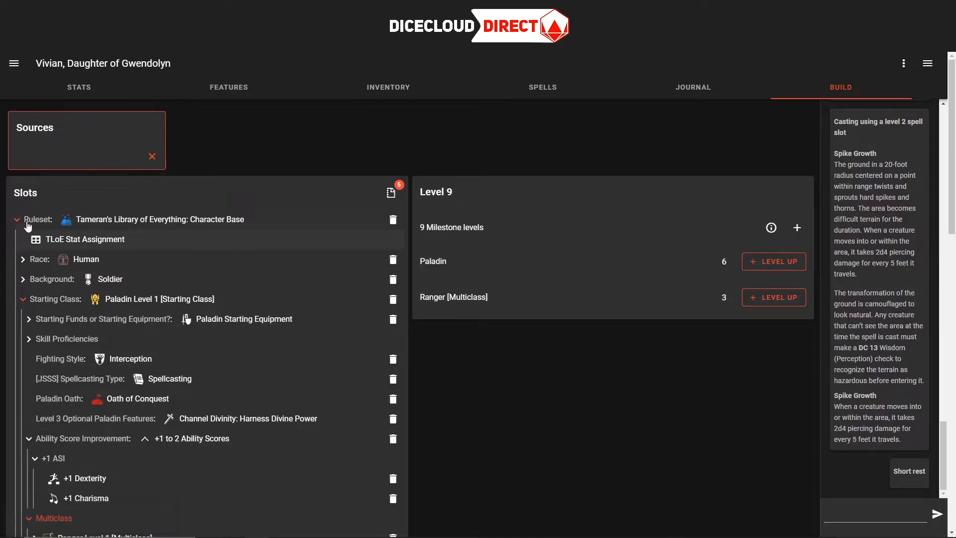
Look at the TLoE Stat Assignment entry under the Ruleset and collapse the slot tree
left_click(84, 239)
left_click(143, 239)
left_click(17, 220)
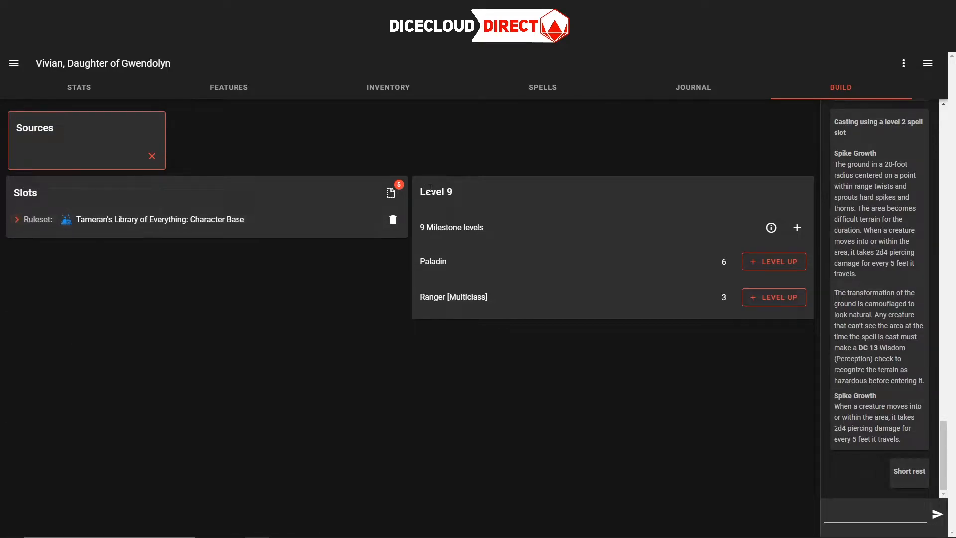
View the list of hidden slot properties and close it
left_click(392, 194)
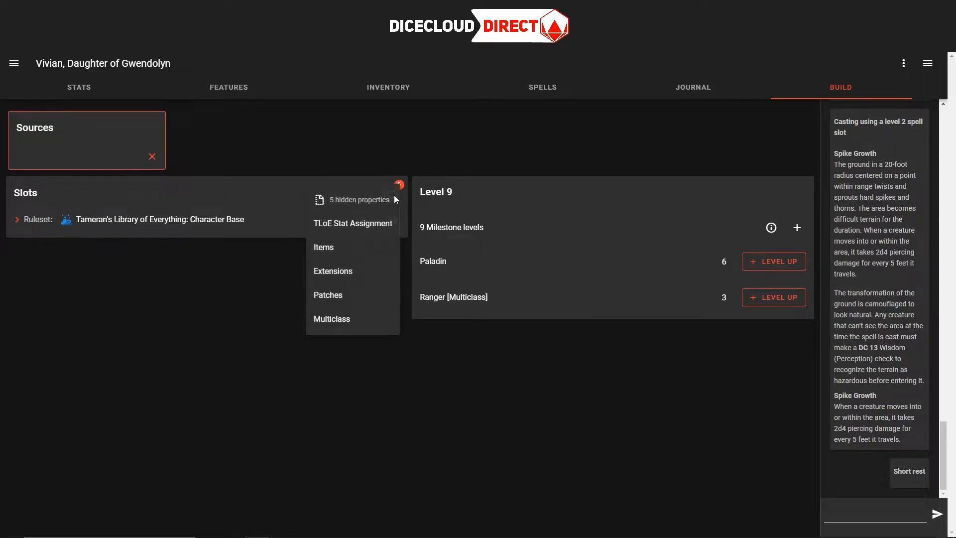
left_click_drag(321, 202, 405, 201)
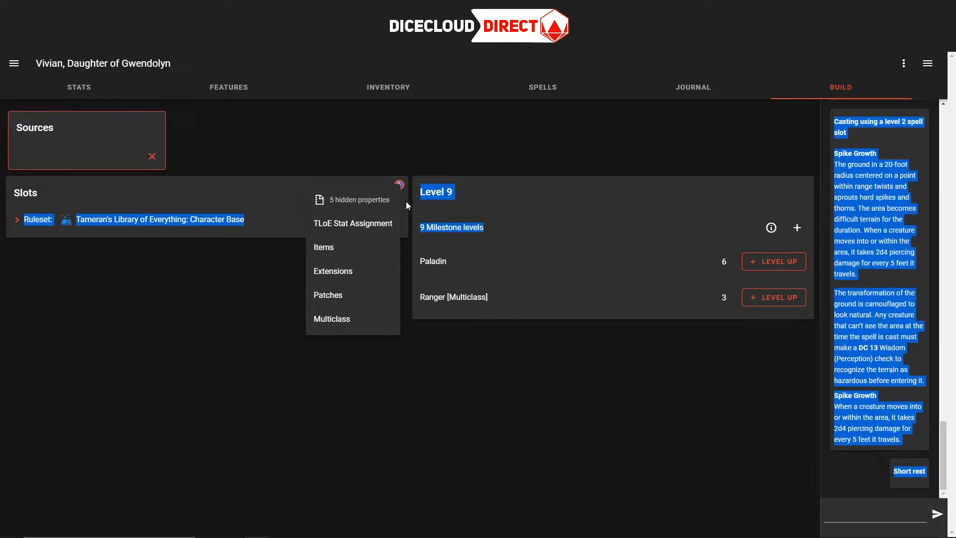
left_click(426, 396)
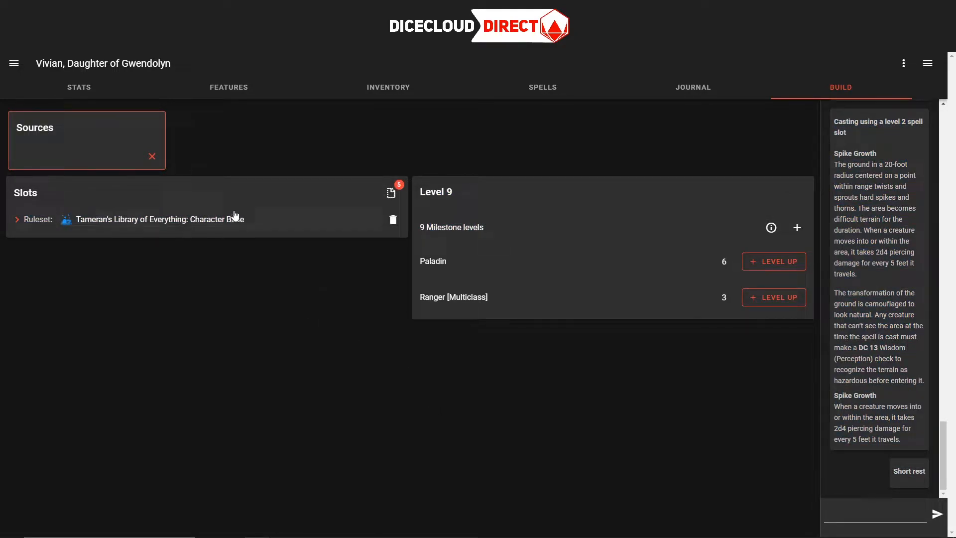
Unhide the Items, Extensions and Patches slot cards
left_click(392, 192)
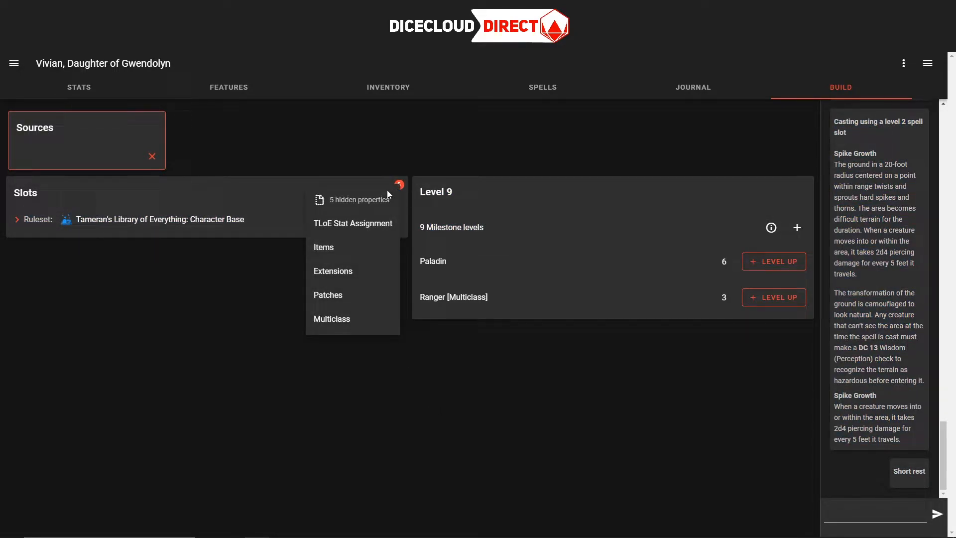
left_click(373, 248)
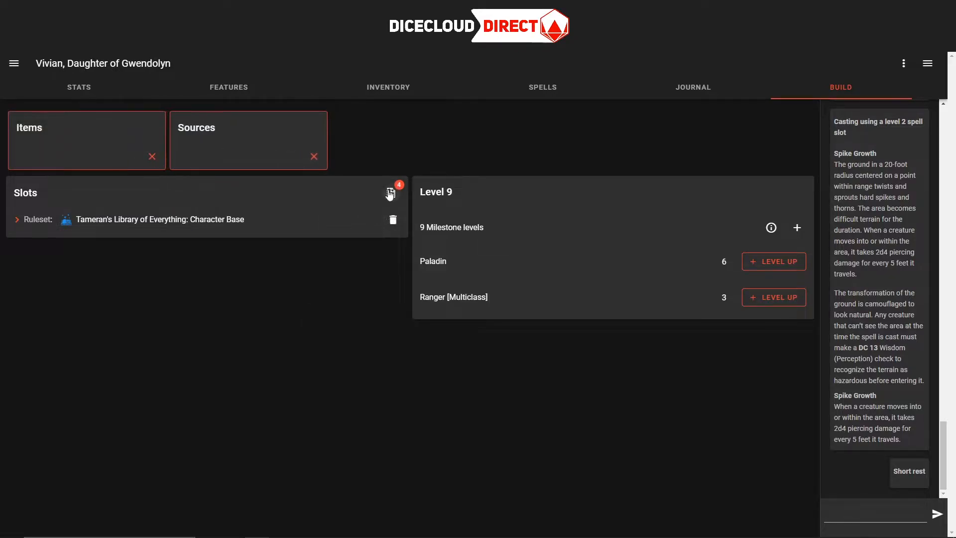
left_click(390, 194)
left_click(364, 251)
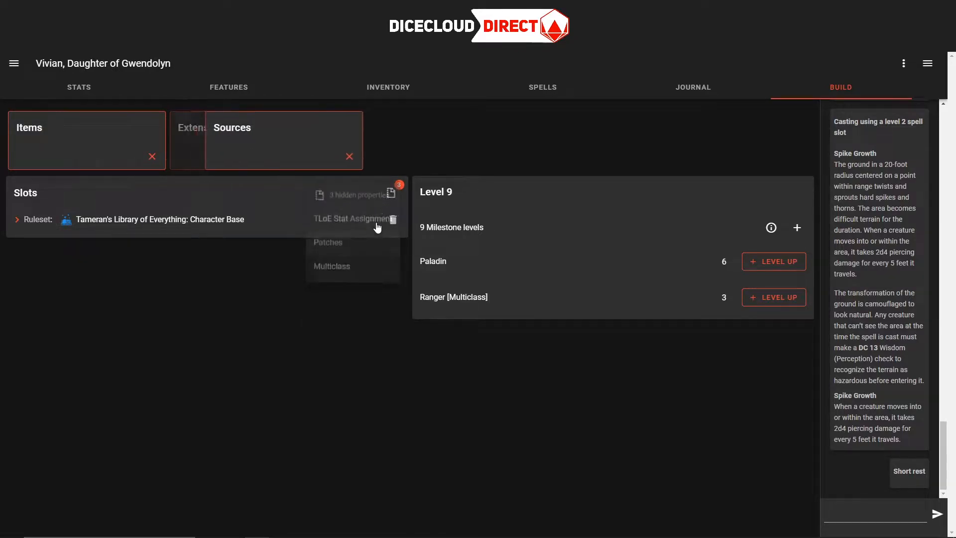
left_click(391, 193)
left_click(349, 254)
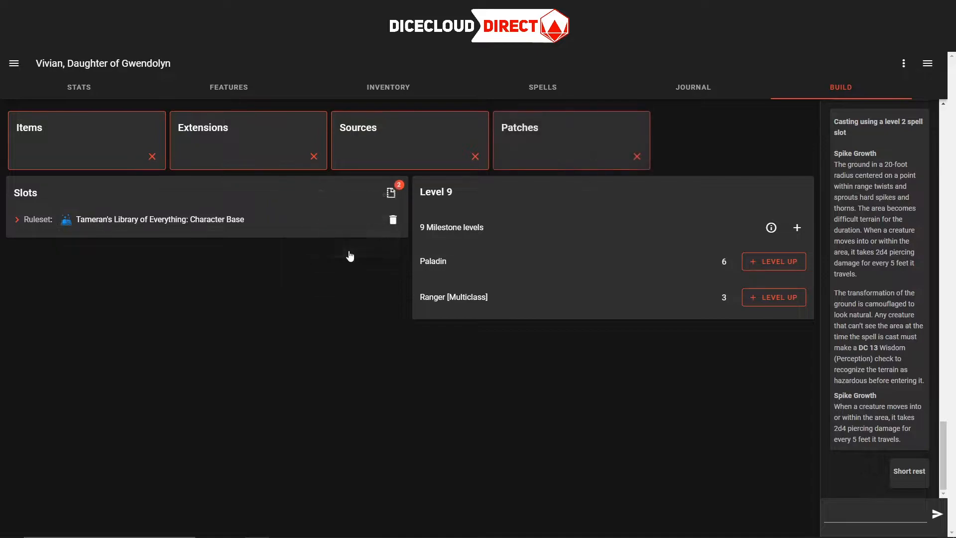
left_click(392, 197)
left_click(87, 146)
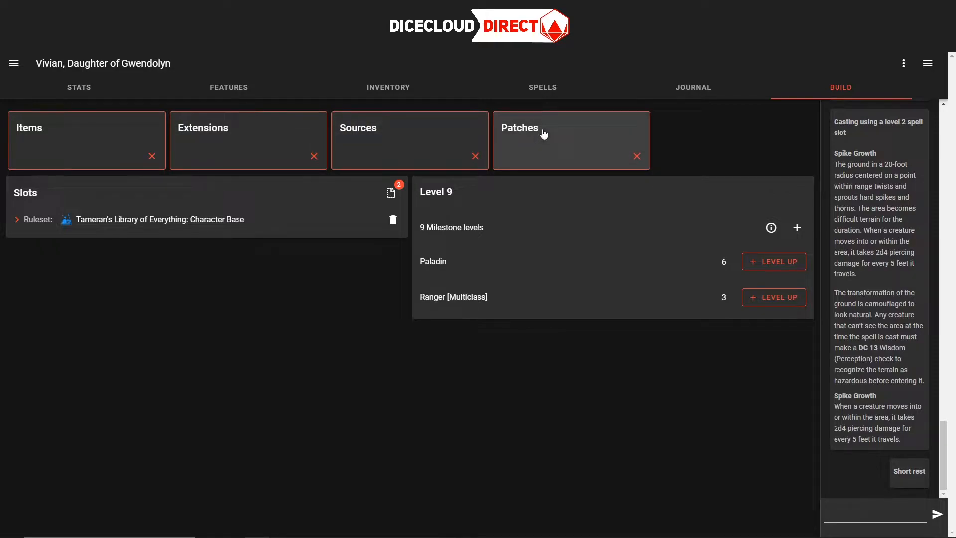
Browse the items offered for the Items slot and leave without inserting any
left_click(14, 133)
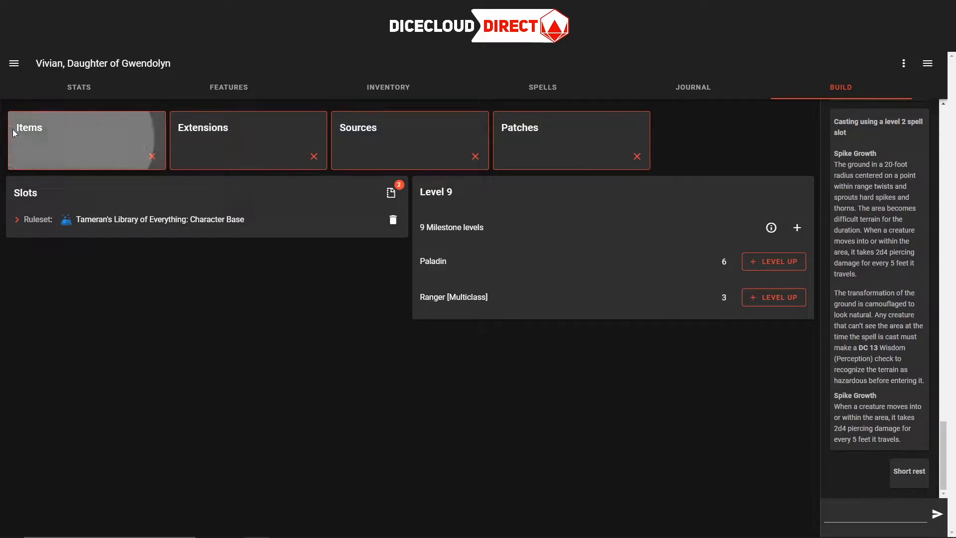
scroll(556, 356, "down", 20)
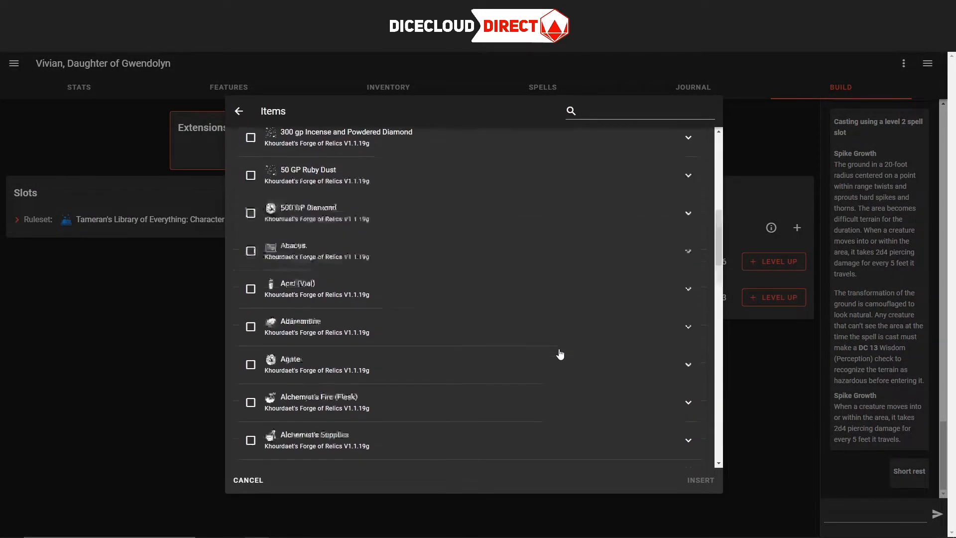
left_click(145, 342)
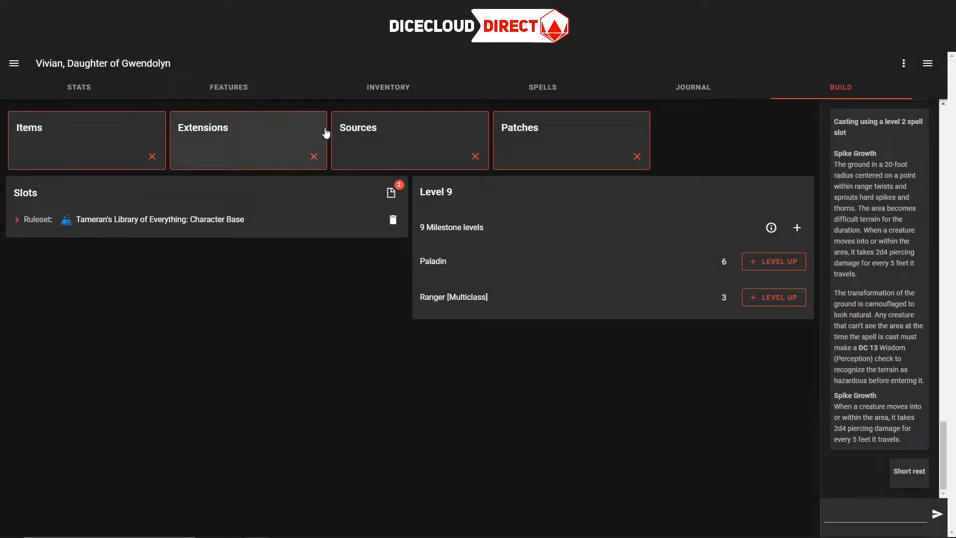
Browse the library items available when adding a new inventory item, without inserting any
left_click(383, 93)
left_click(926, 97)
left_click(926, 132)
left_click(343, 138)
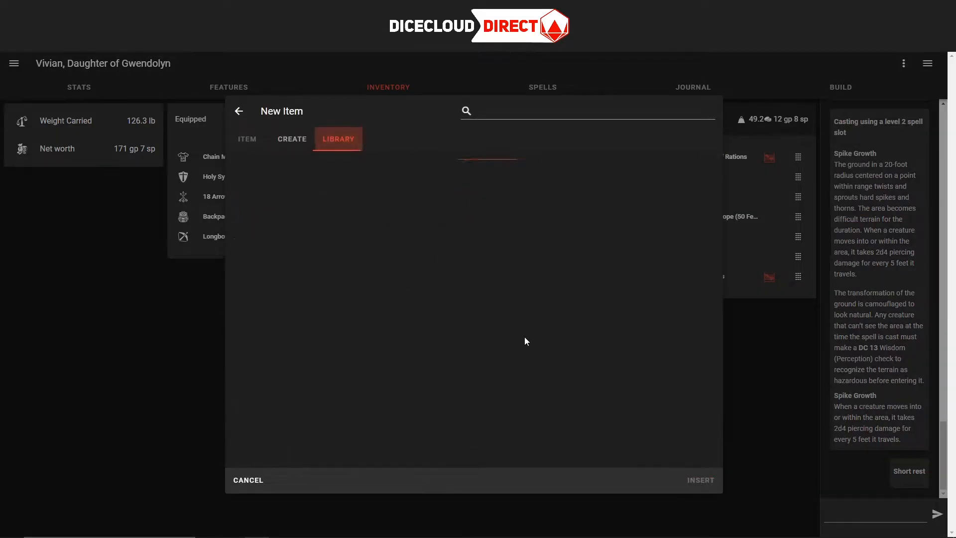
scroll(448, 321, "down", 18)
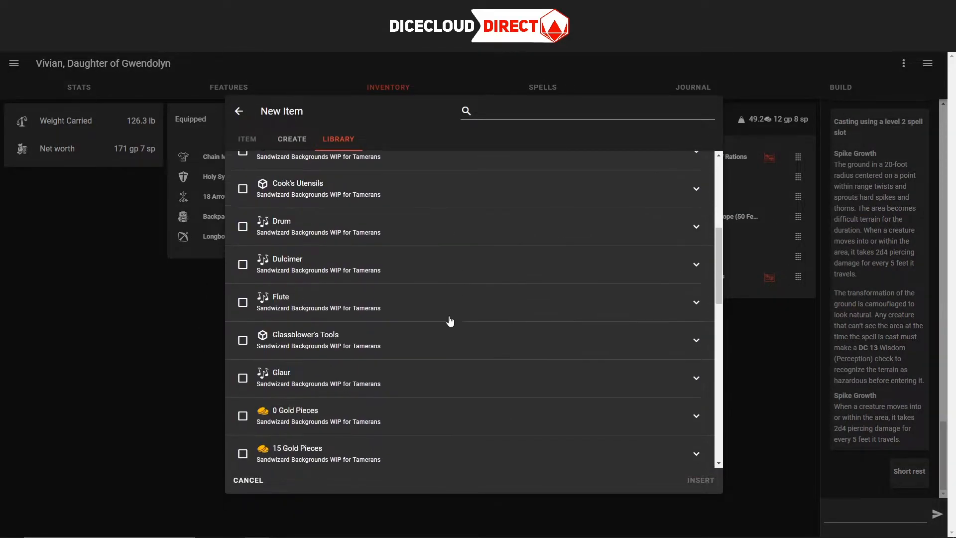
left_click(152, 312)
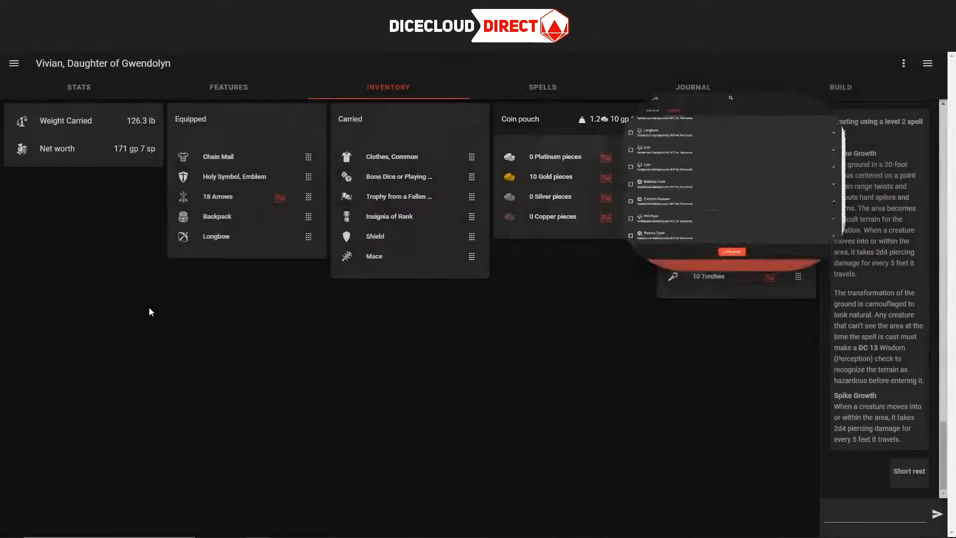
Return to the build view and examine the Items slot's TLoE-tagged item list, inserting nothing
left_click(805, 88)
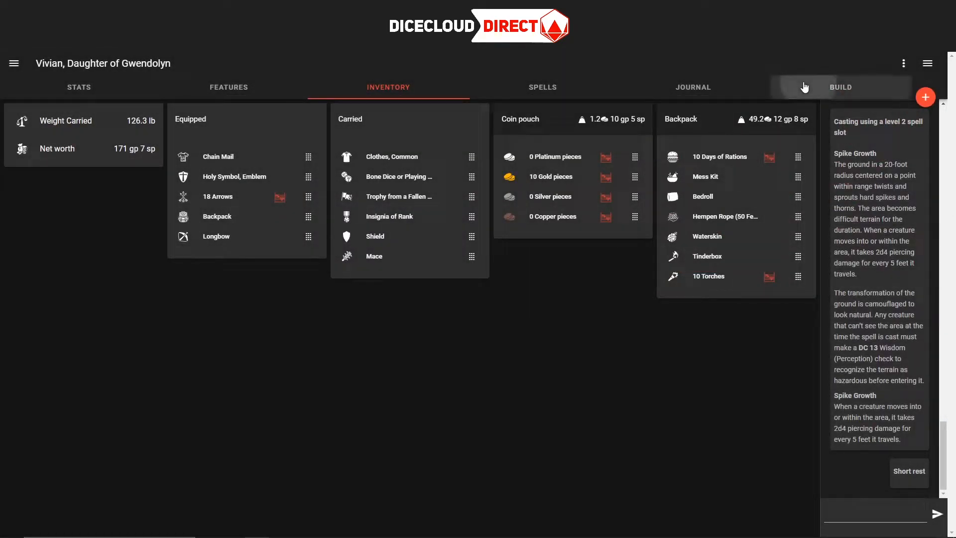
left_click(49, 117)
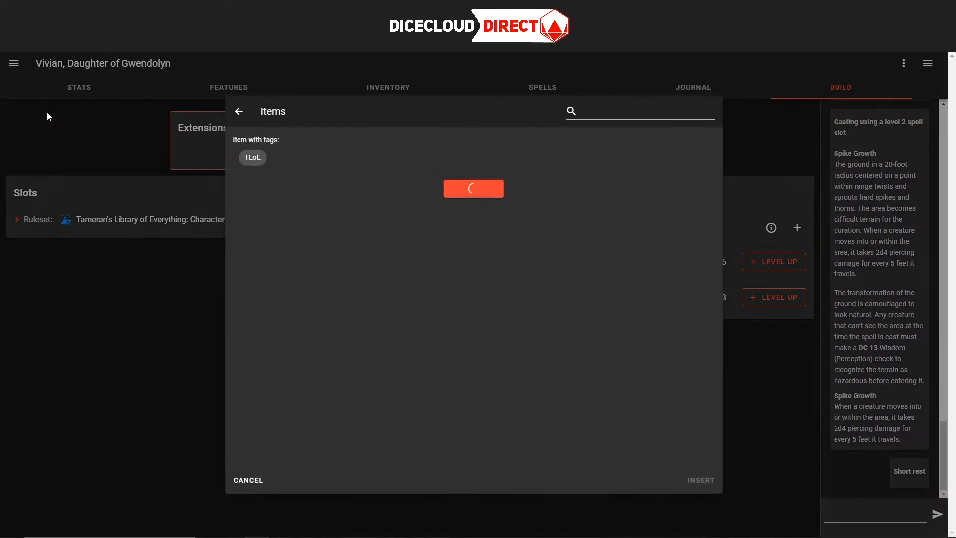
scroll(424, 234, "down", 5)
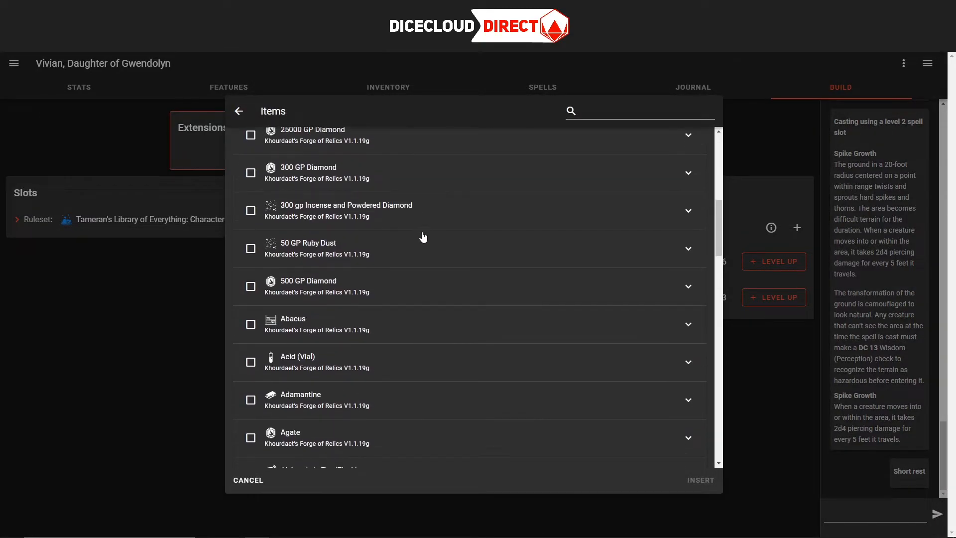
scroll(420, 237, "up", 6)
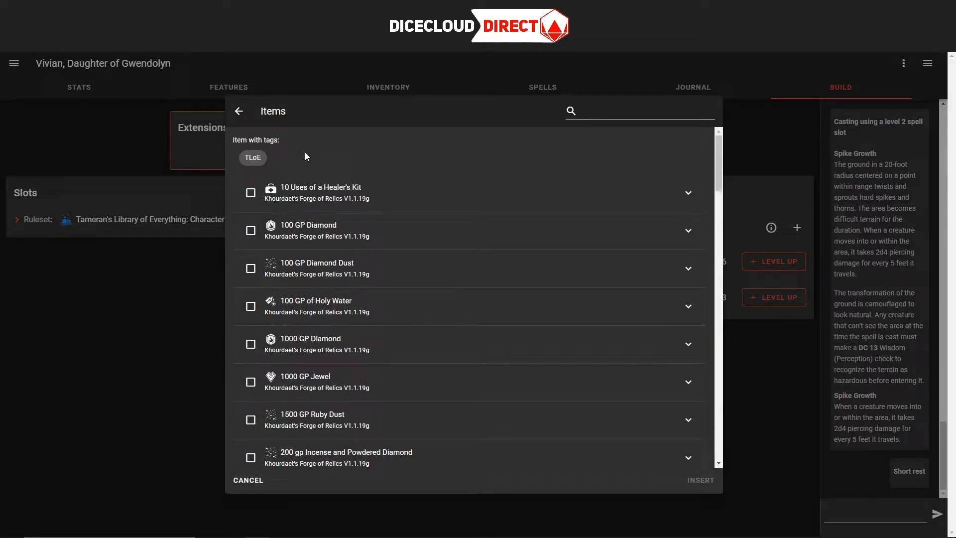
scroll(305, 152, "down", 2)
scroll(288, 149, "up", 2)
left_click(747, 498)
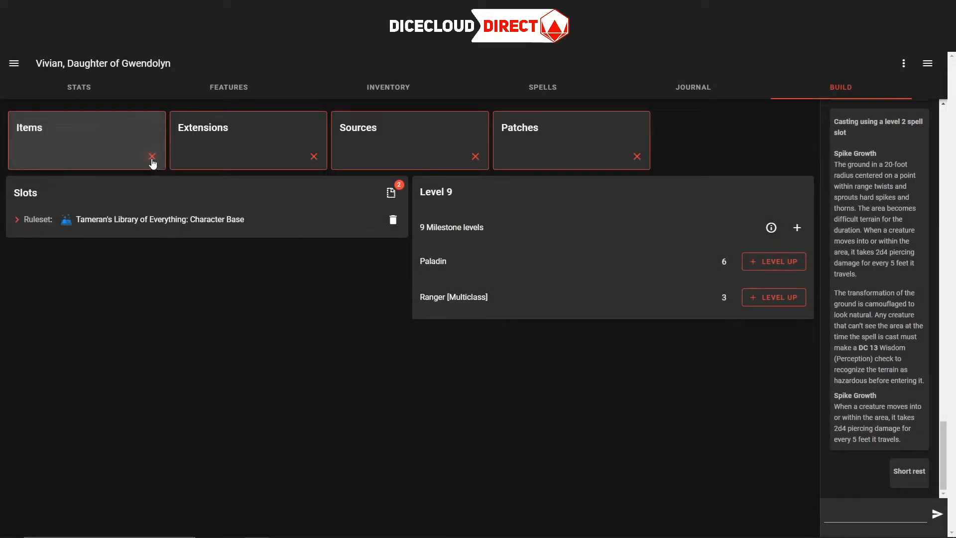
Hide the Items slot card and browse the source books offered for the Sources slot, inserting none
left_click(152, 158)
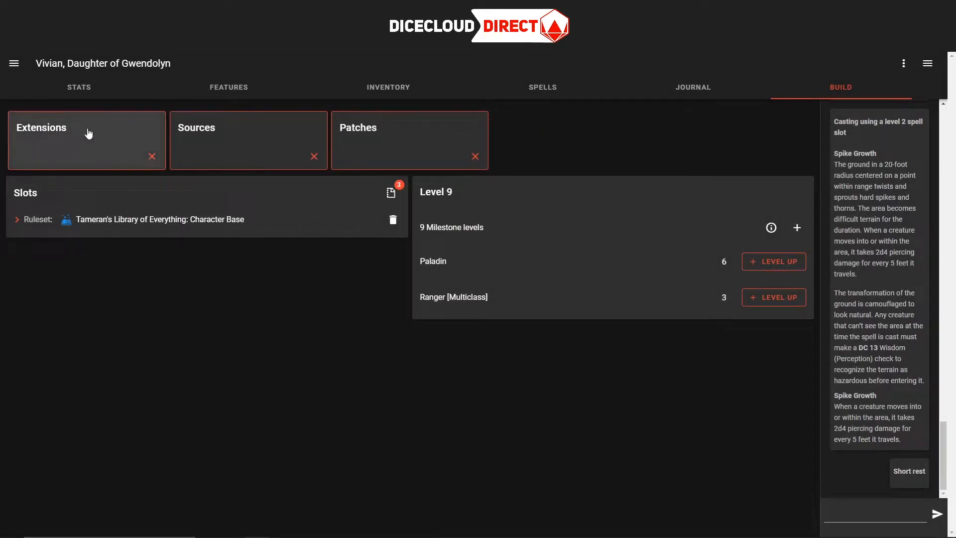
left_click(236, 131)
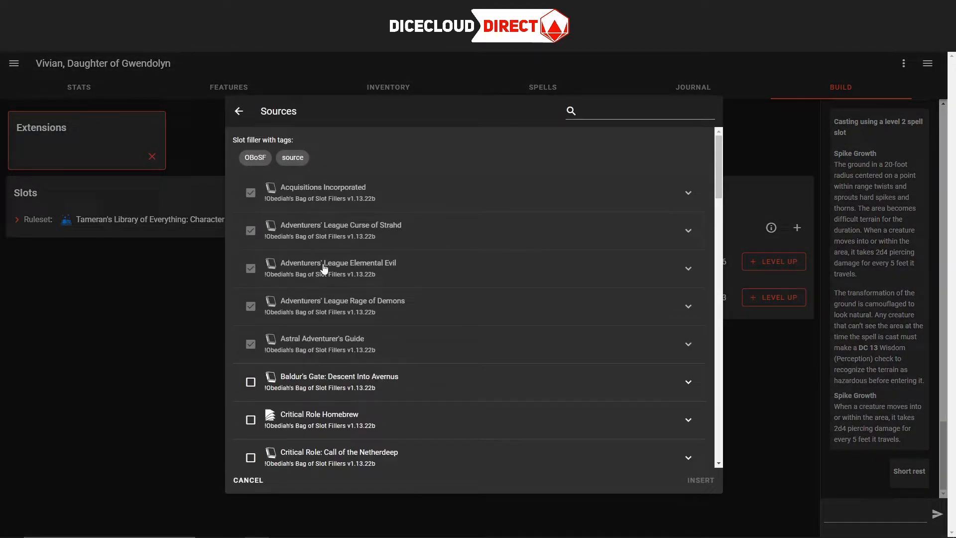
scroll(324, 269, "down", 3)
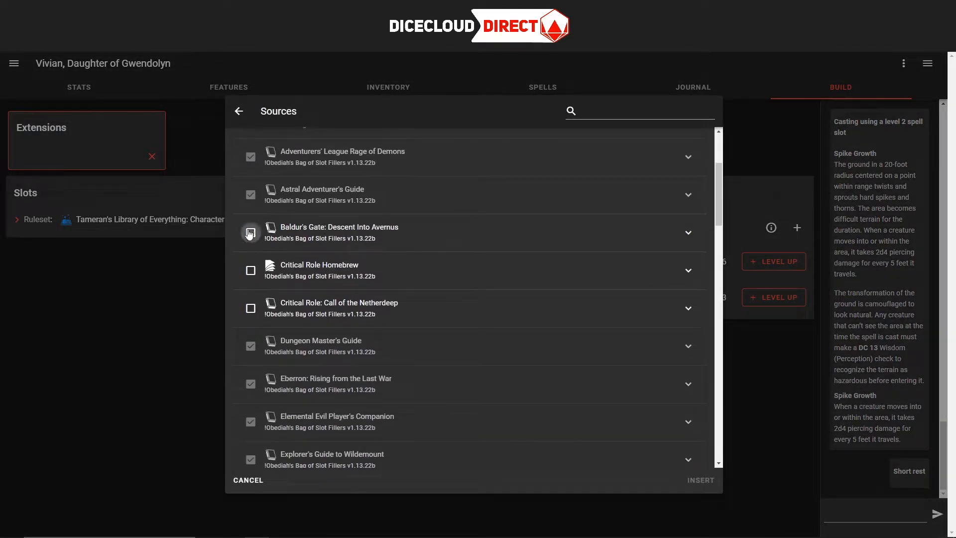
scroll(368, 264, "down", 20)
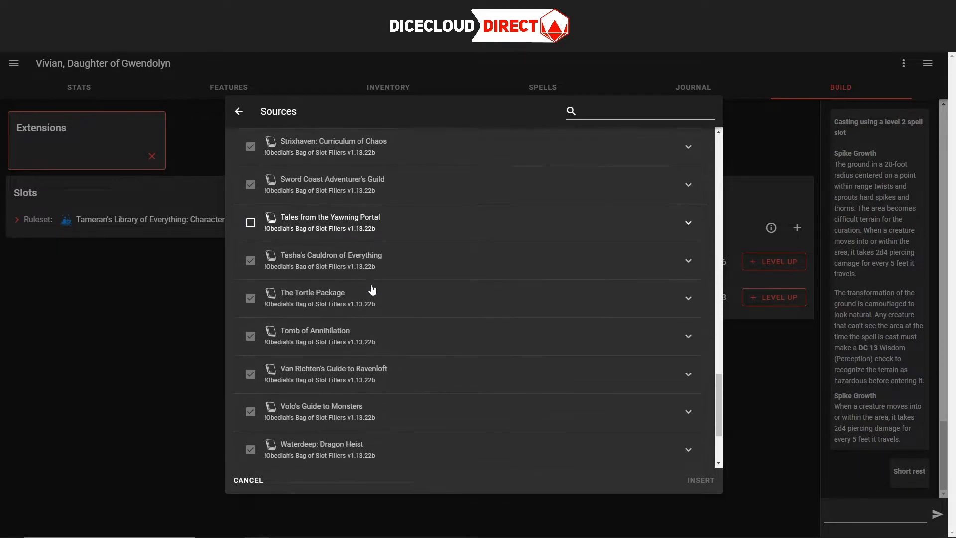
scroll(373, 290, "down", 3)
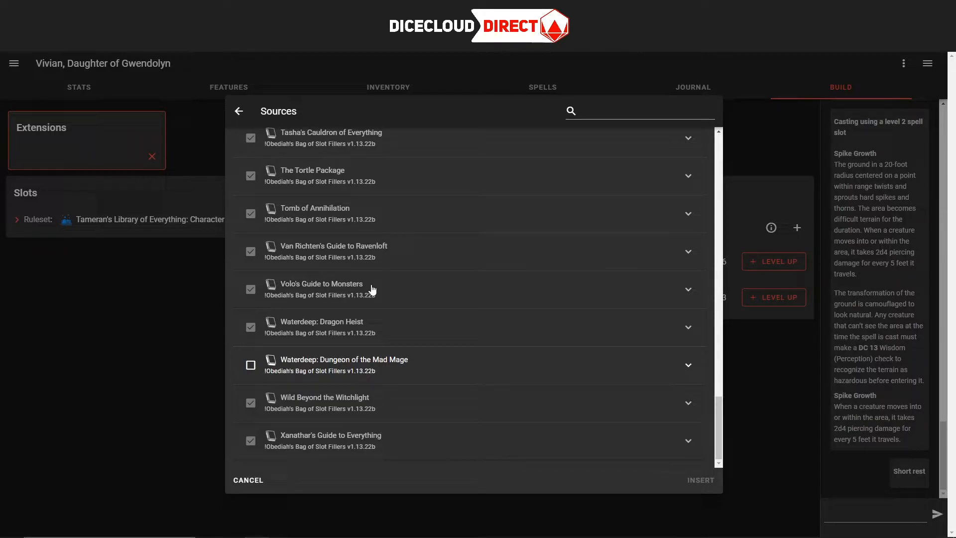
scroll(372, 299, "up", 15)
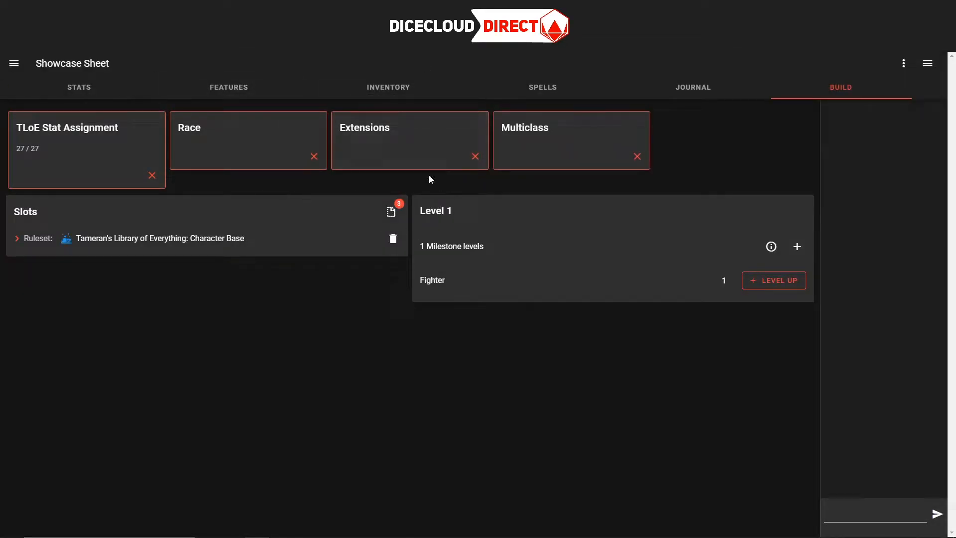
On the Showcase Sheet, unhide the Sources slot card and insert Out of the Abyss as a source
left_click(403, 211)
left_click(324, 268)
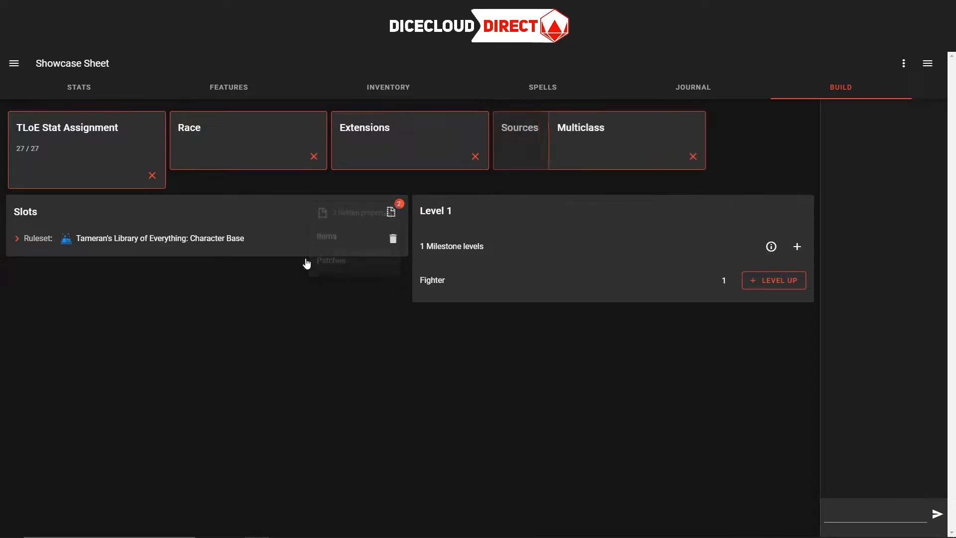
left_click(585, 131)
scroll(488, 292, "down", 5)
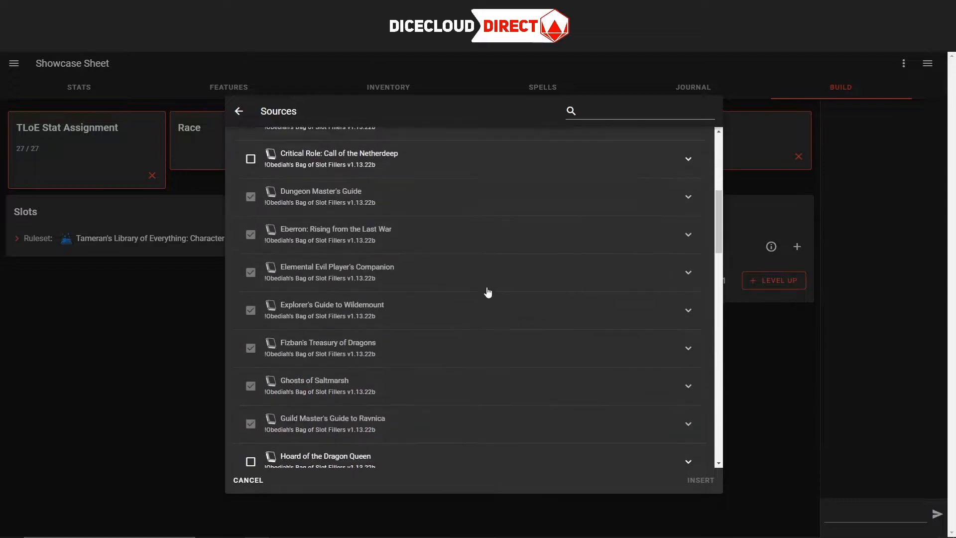
scroll(488, 292, "down", 6)
scroll(535, 313, "up", 10)
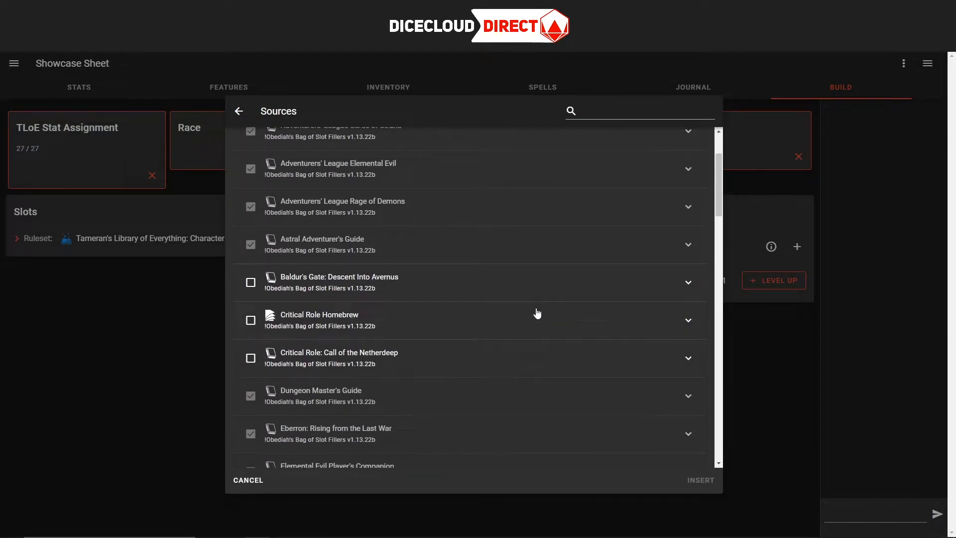
scroll(537, 313, "up", 3)
scroll(344, 299, "down", 8)
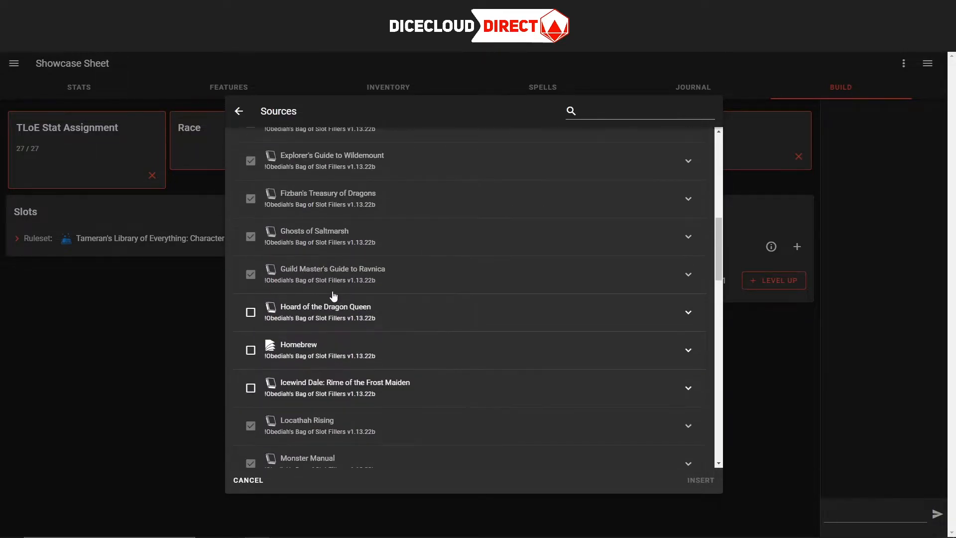
scroll(294, 368, "down", 7)
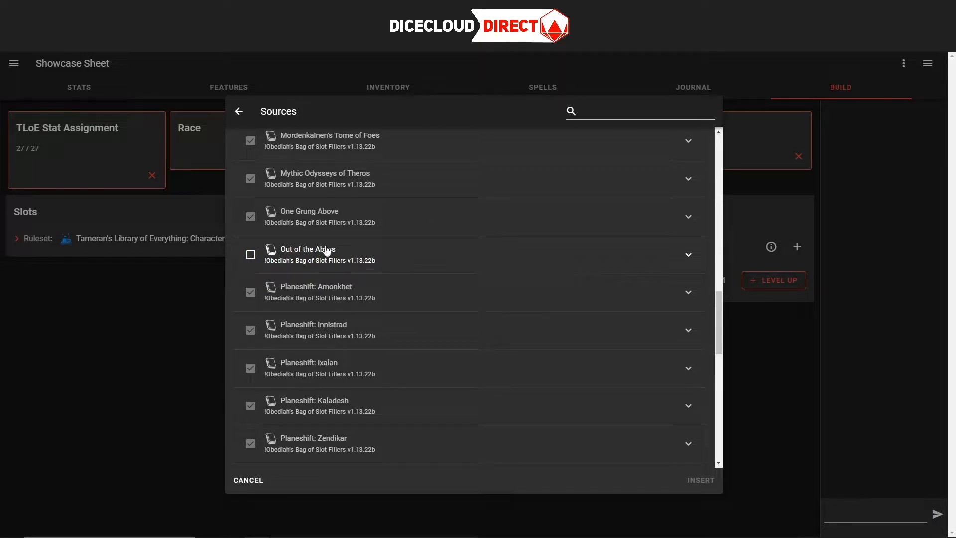
left_click(251, 254)
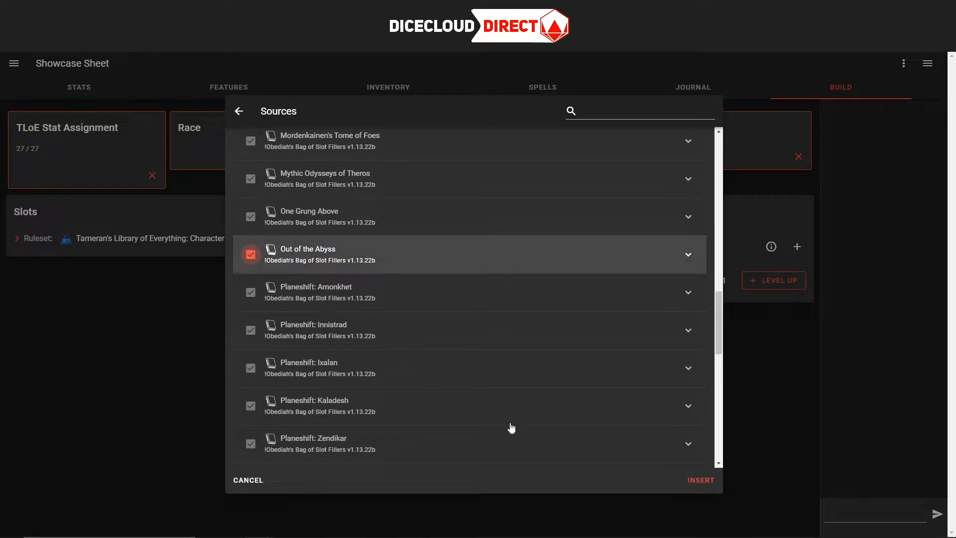
left_click(695, 480)
Expand the ruleset's Sources in the slot tree and delete Tasha's Cauldron of Everything from them
left_click(559, 123)
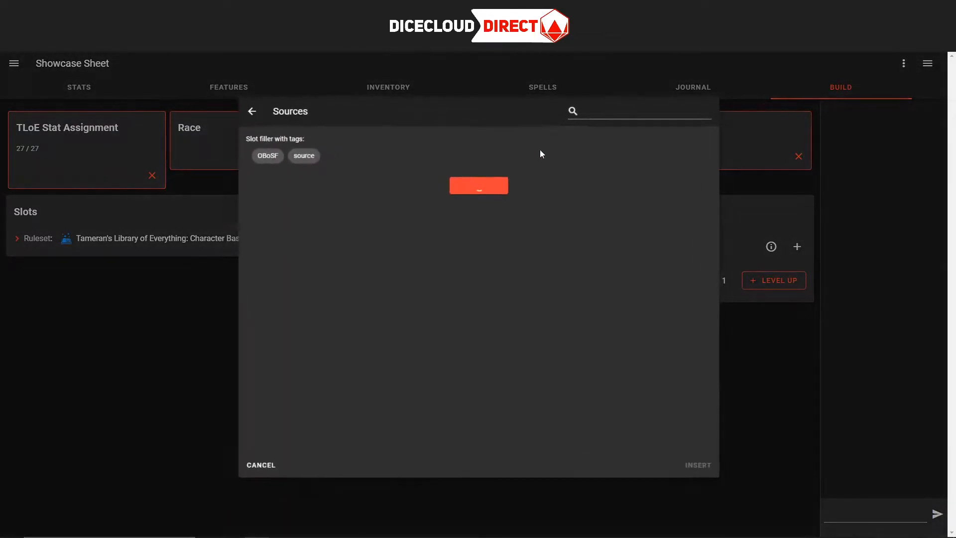
left_click(181, 304)
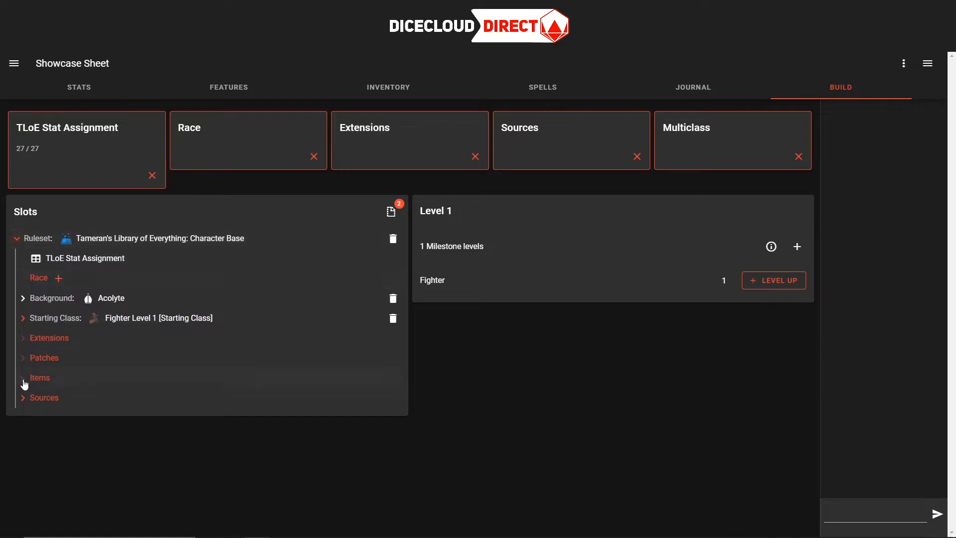
left_click(22, 398)
scroll(70, 367, "down", 10)
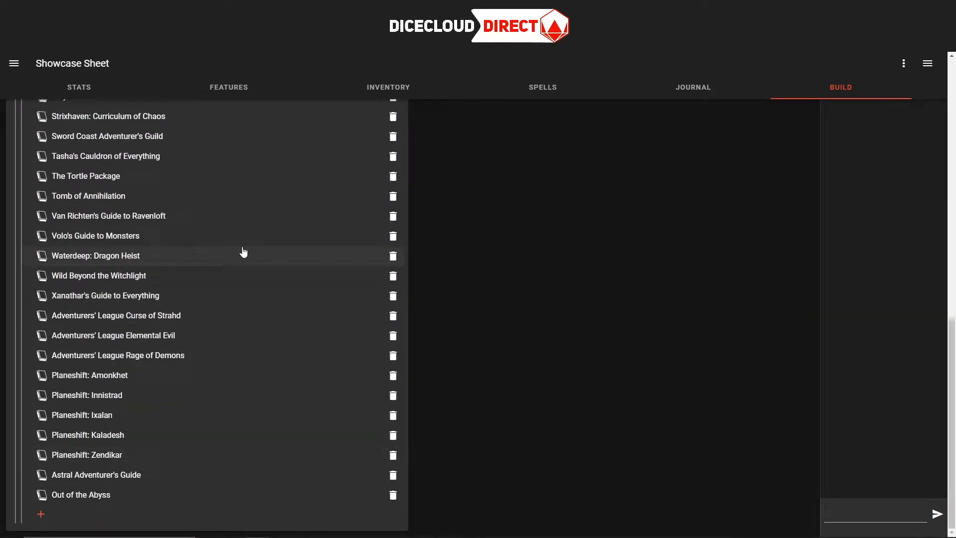
scroll(243, 252, "up", 1)
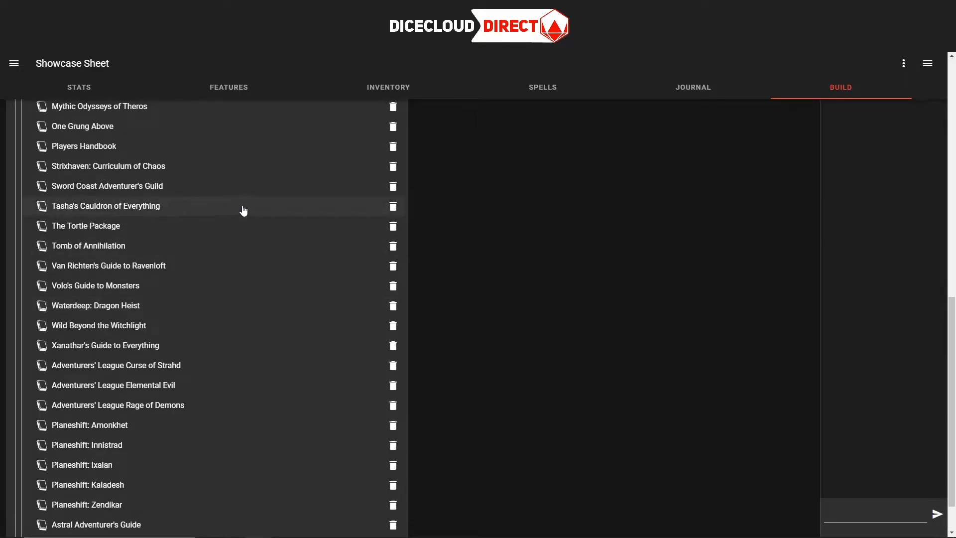
left_click(393, 206)
scroll(559, 324, "up", 10)
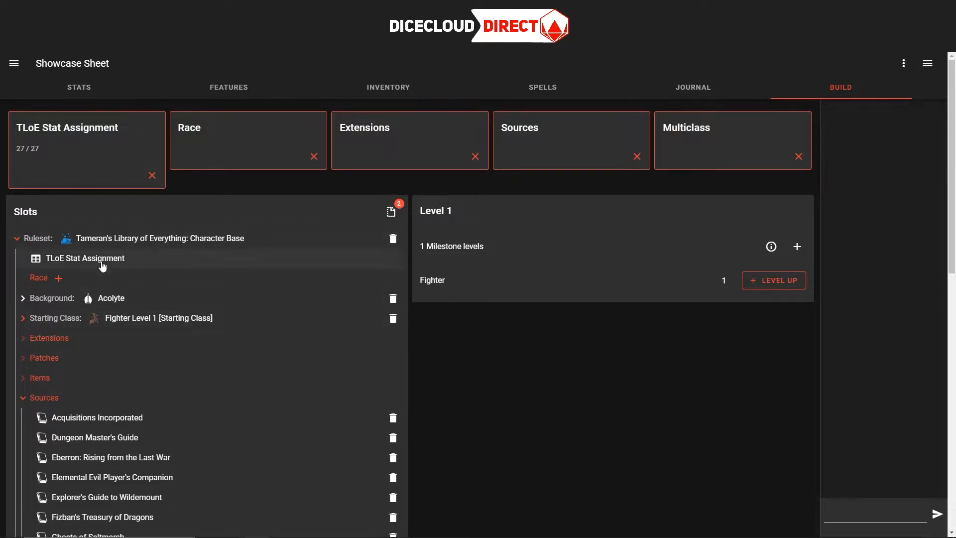
Replace the Fighter starting class with Ranger Level 1 [Starting Class] from Tameran's Library of Everything
left_click(393, 319)
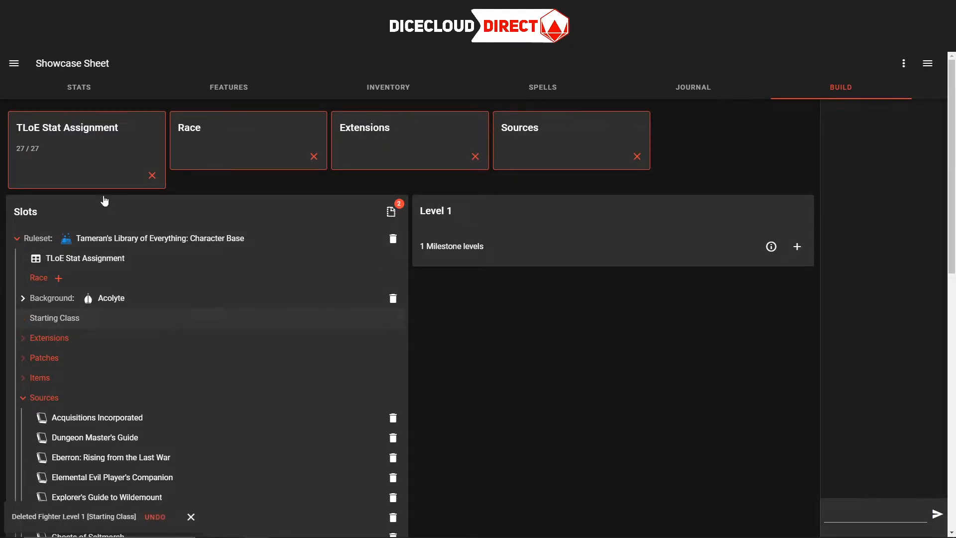
left_click(242, 148)
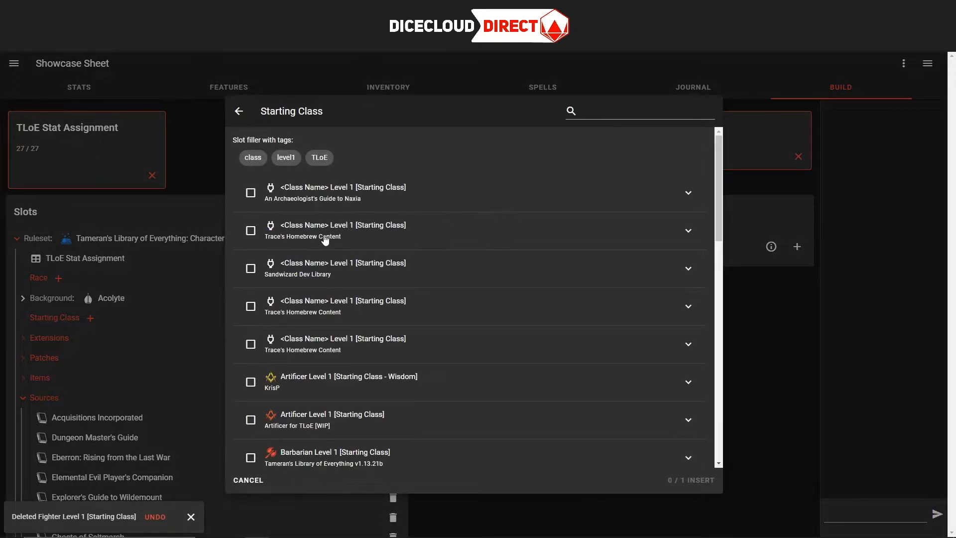
scroll(271, 428, "down", 3)
scroll(240, 314, "down", 5)
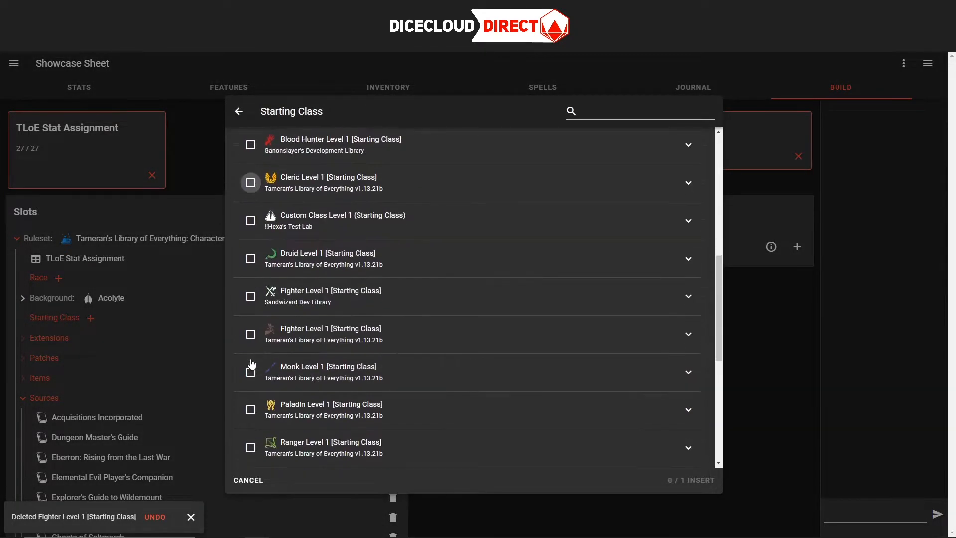
left_click(250, 388)
left_click(690, 480)
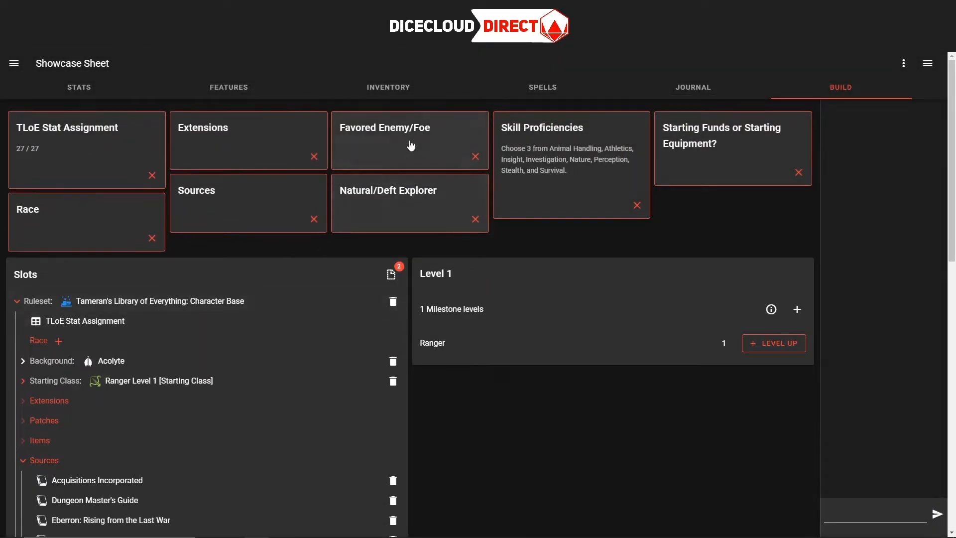
Examine the Favored Enemy/Foe options, including those with unmet requirements and the details of Favored Foe, inserting none
left_click(375, 139)
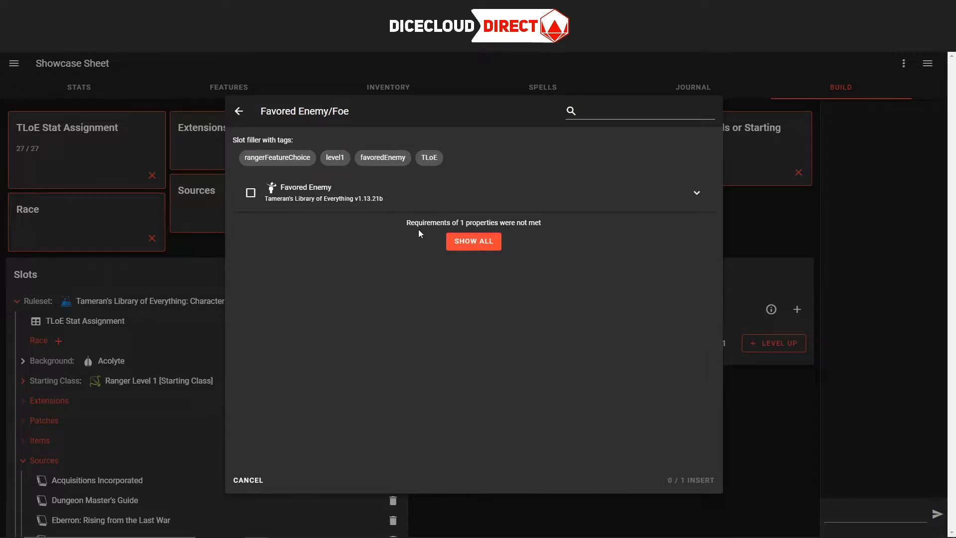
left_click_drag(398, 222, 548, 222)
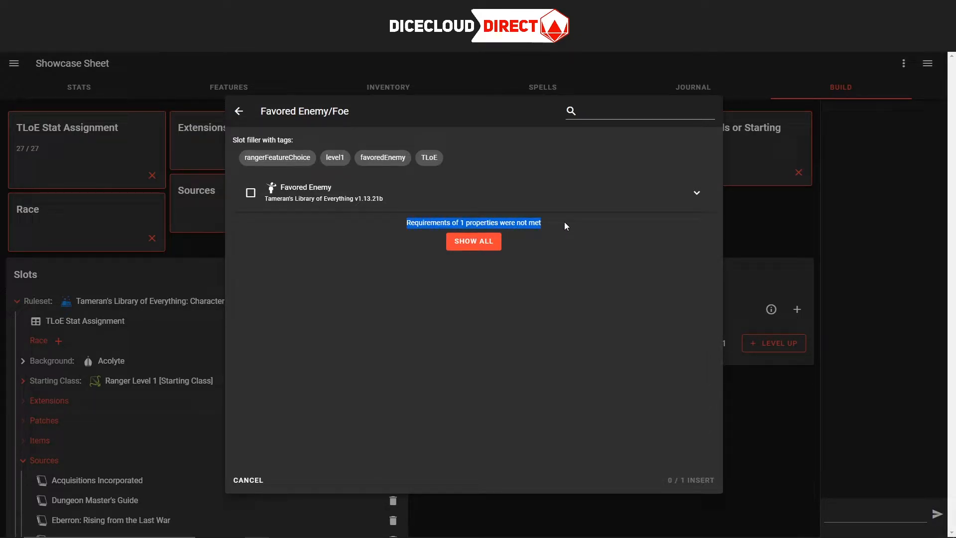
left_click(480, 246)
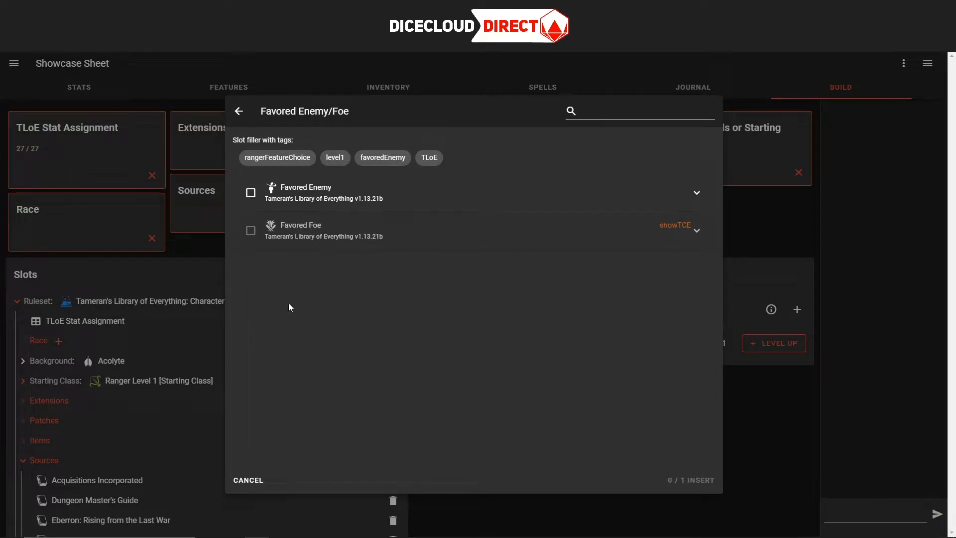
left_click(672, 229)
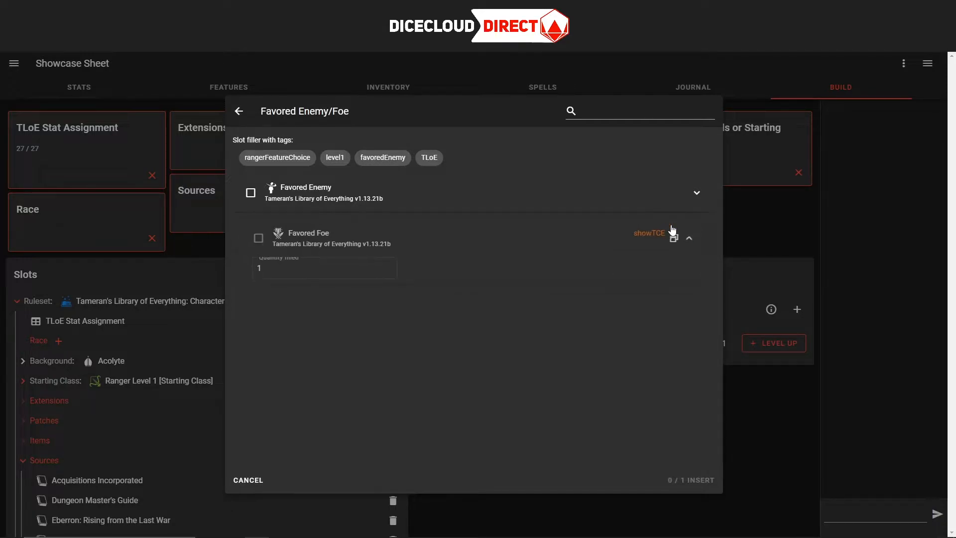
left_click(758, 210)
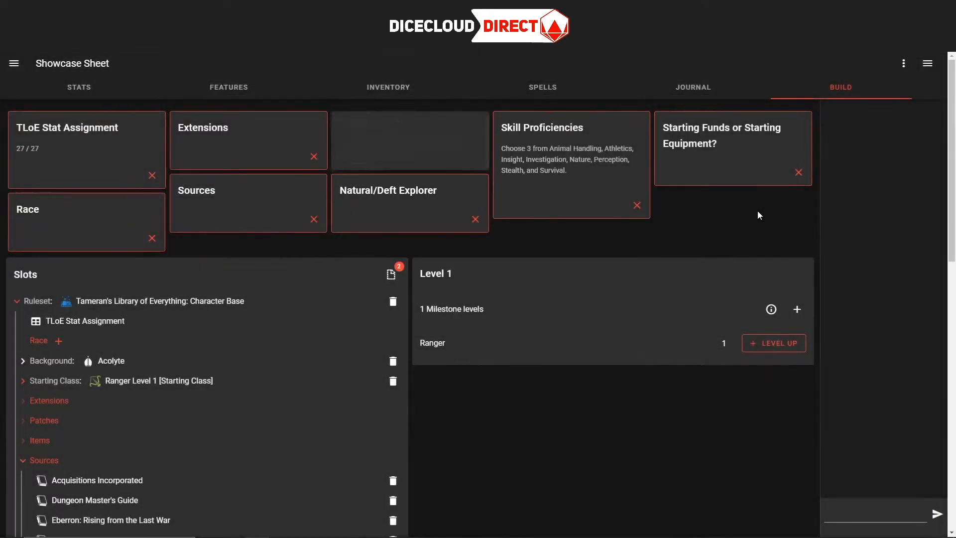
Search the Sources slot for "everything", insert Tasha's Cauldron of Everything, and recheck the Favored Enemy/Foe options
scroll(369, 314, "down", 10)
scroll(214, 344, "up", 10)
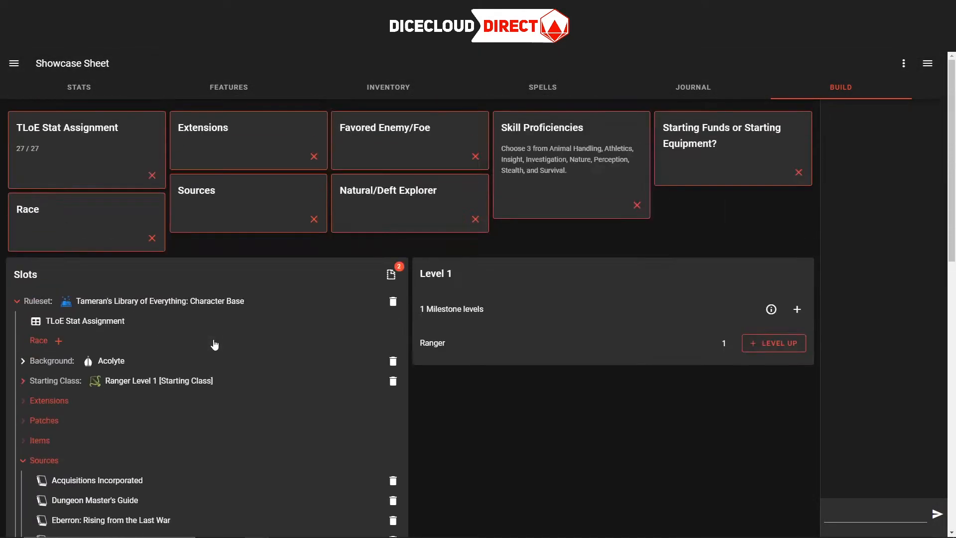
left_click(241, 203)
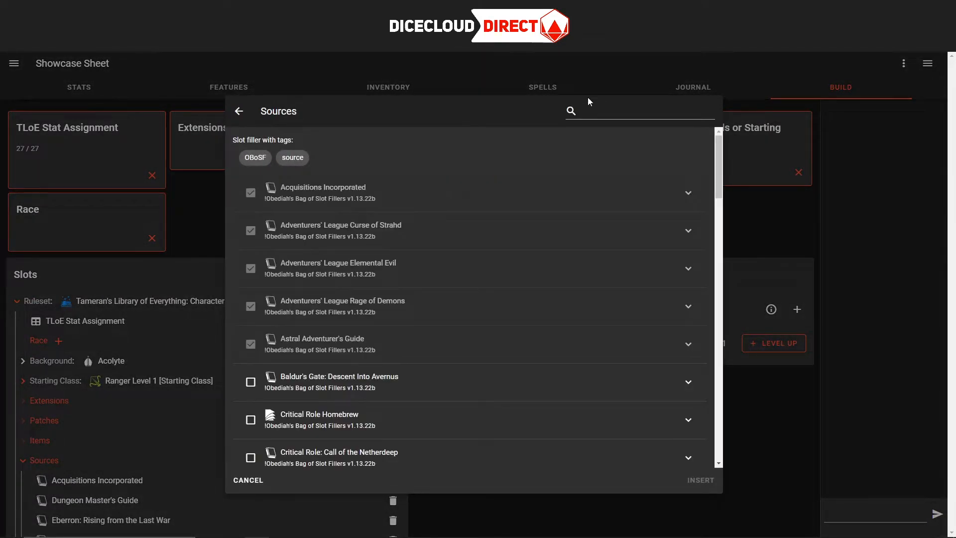
left_click(618, 116)
type("everything")
left_click(268, 191)
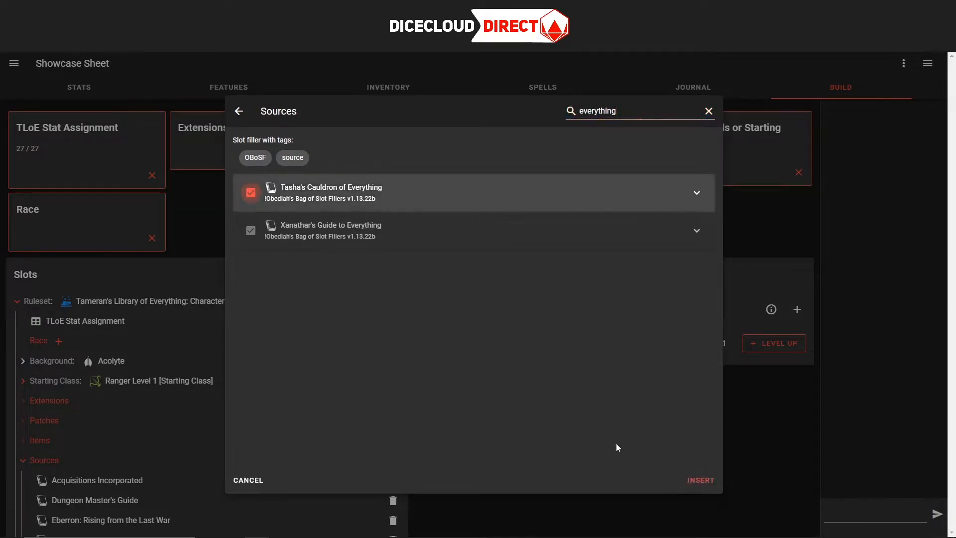
left_click(700, 480)
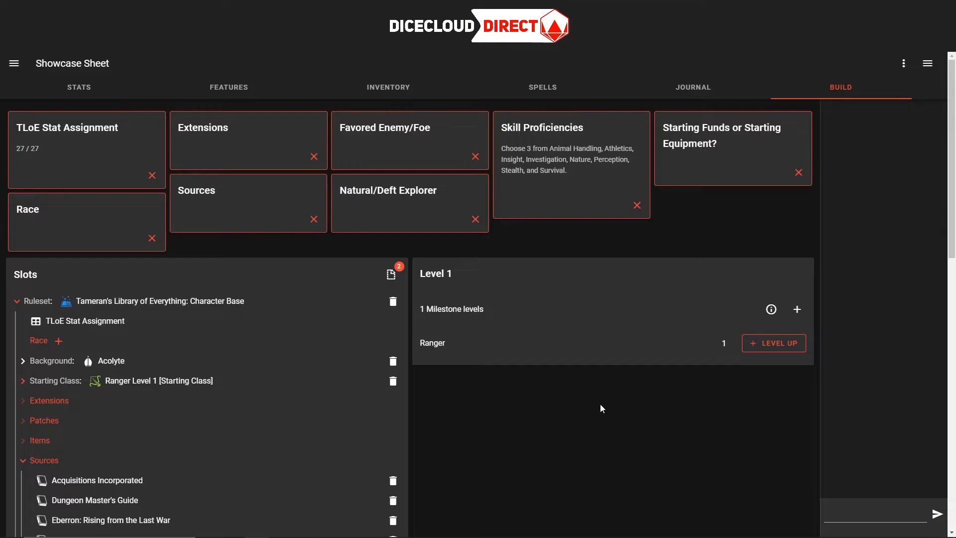
left_click(392, 132)
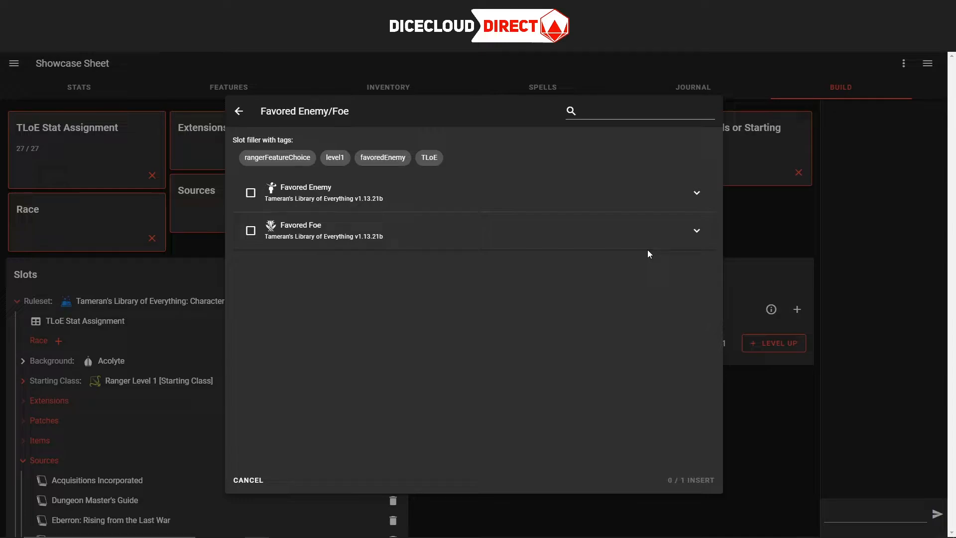
left_click(771, 250)
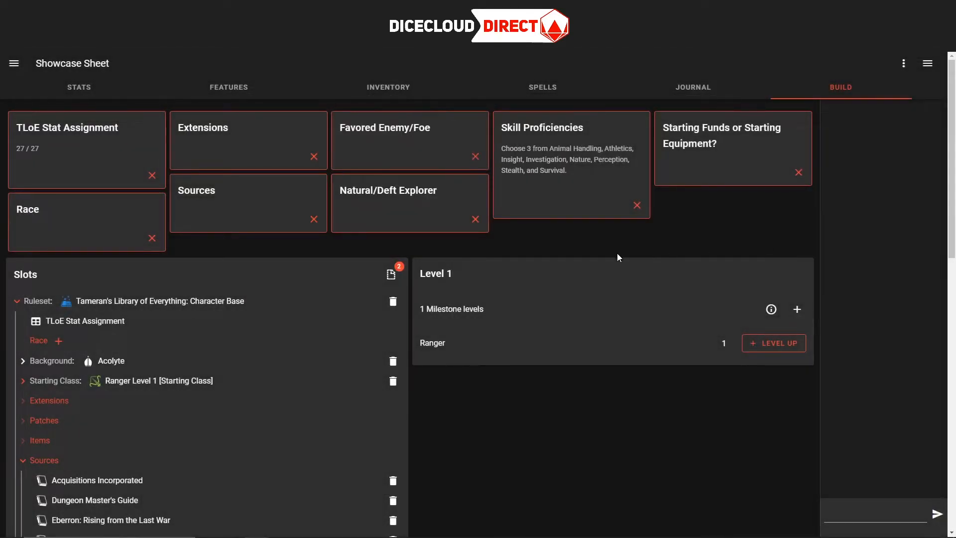
Delete the Ranger Level 1 starting class and tidy the build view by hiding Sources and collapsing the ruleset
left_click(393, 380)
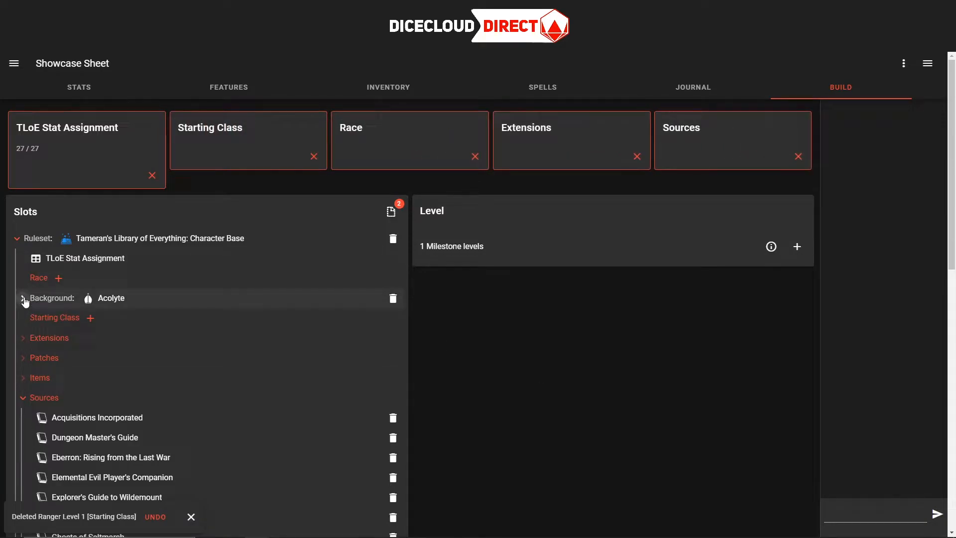
left_click(799, 156)
left_click(16, 238)
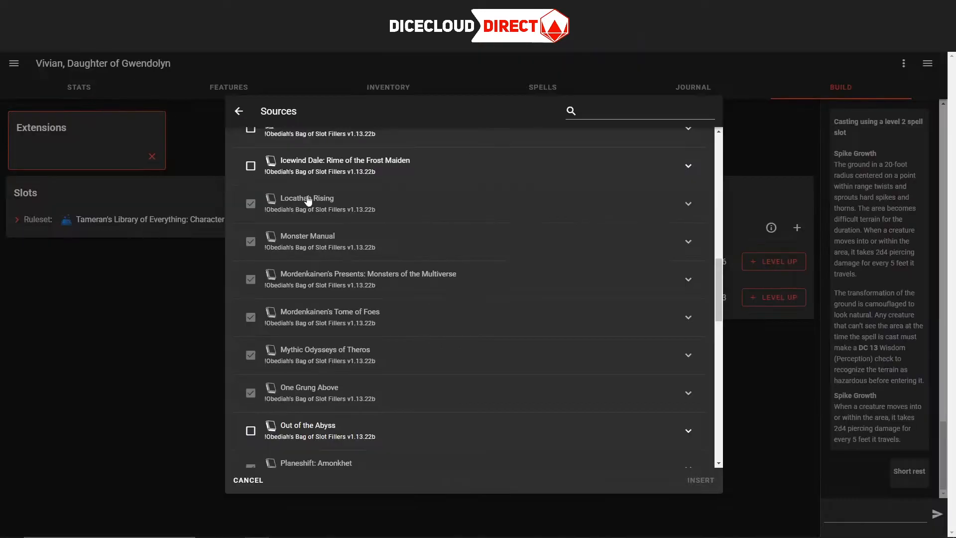
Leave the Sources list on the level 9 Paladin/Ranger character sheet without inserting any source
left_click(77, 187)
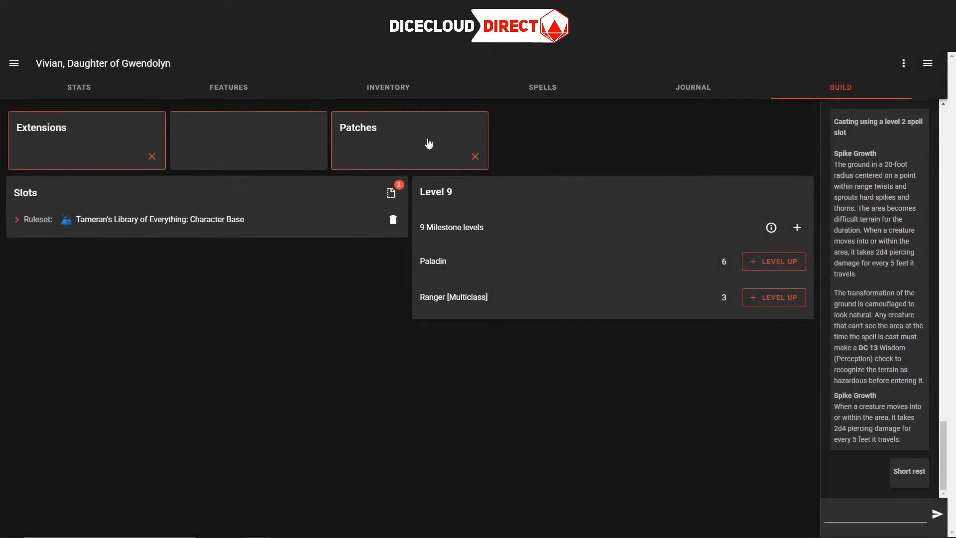
Hide the Multiclass slot on the level 9 Paladin/Ranger sheet and check the list of hidden slots
left_click(331, 156)
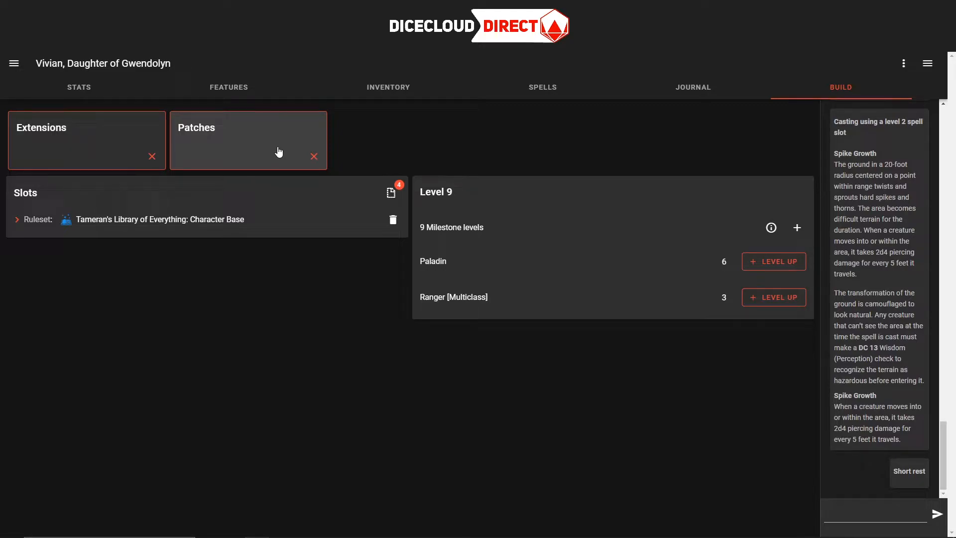
left_click(391, 193)
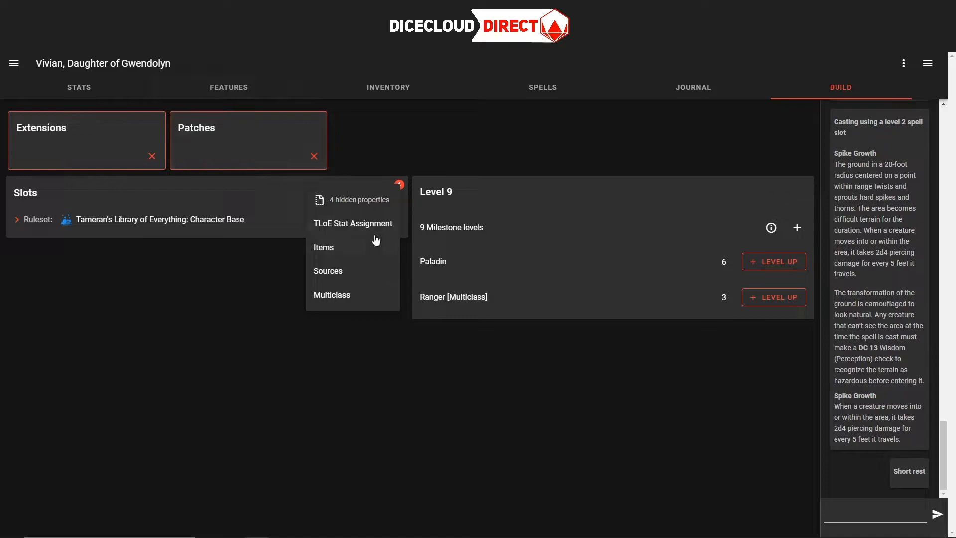
Examine the Sources patch in the Patches slot, including its description and the sheet creation date that makes it unnecessary
left_click(266, 153)
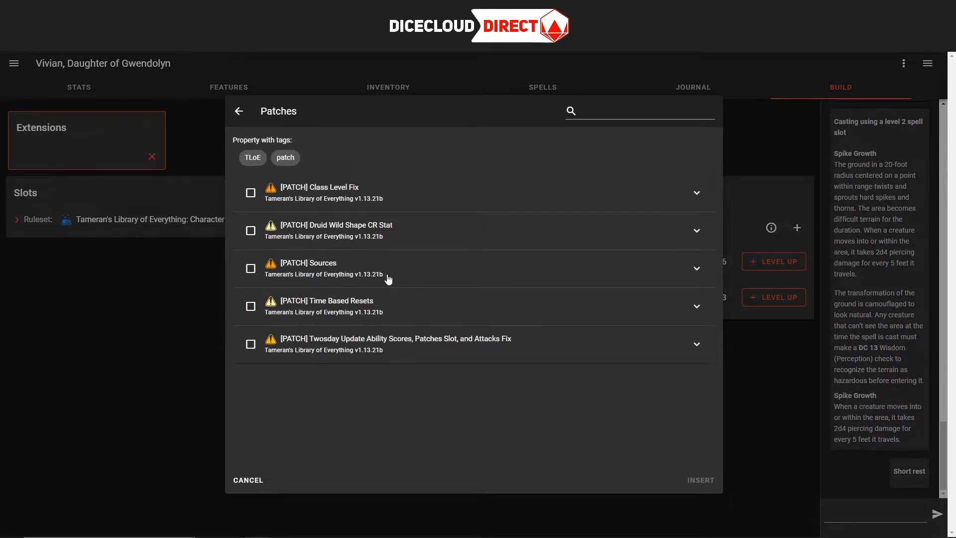
left_click(375, 275)
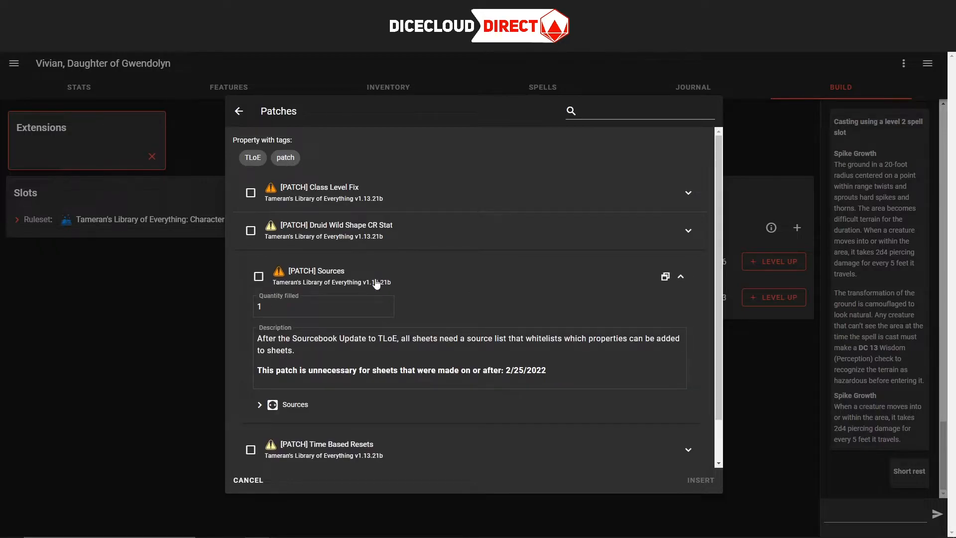
left_click_drag(548, 371, 254, 370)
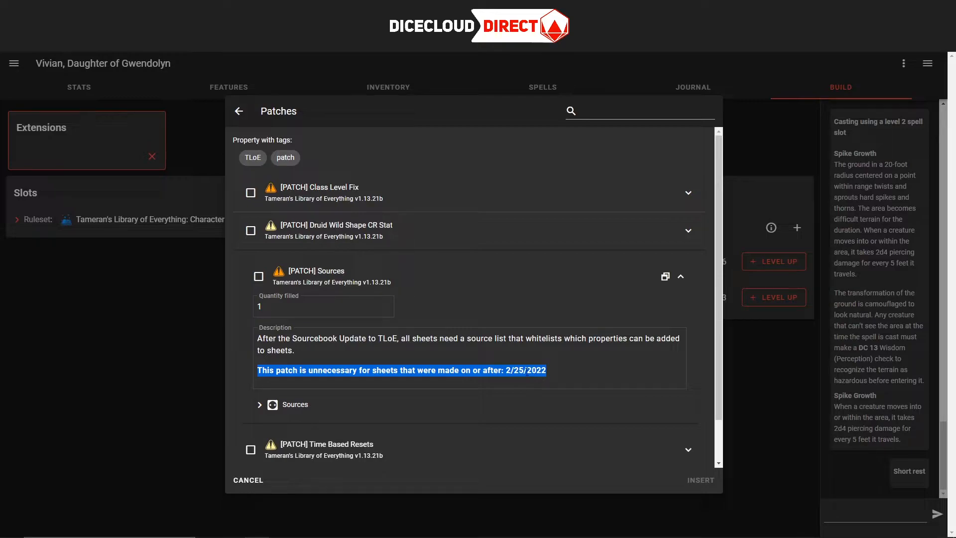
left_click(527, 371)
left_click_drag(506, 370, 569, 373)
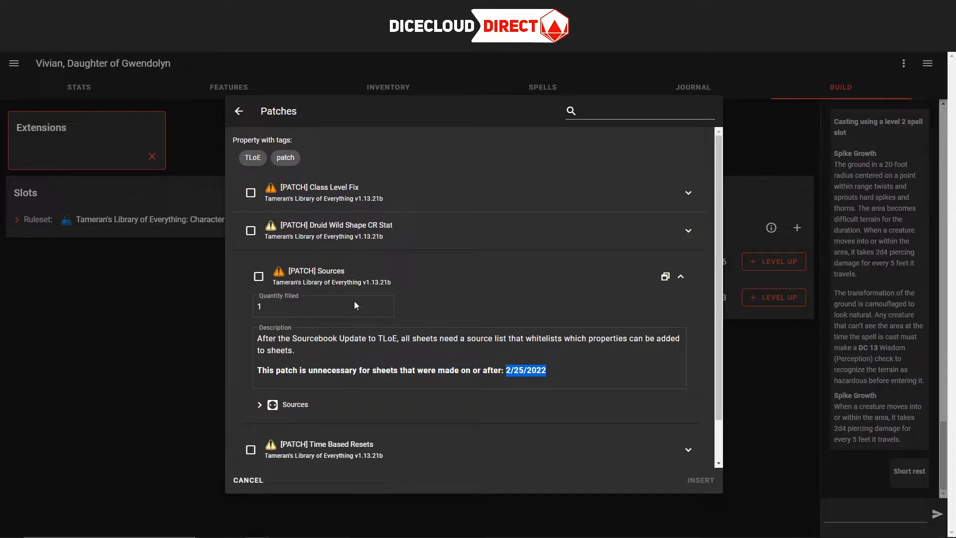
left_click(480, 282)
Read the descriptions of the Class Level Fix and Druid Wild Shape CR Stat patches
left_click(405, 195)
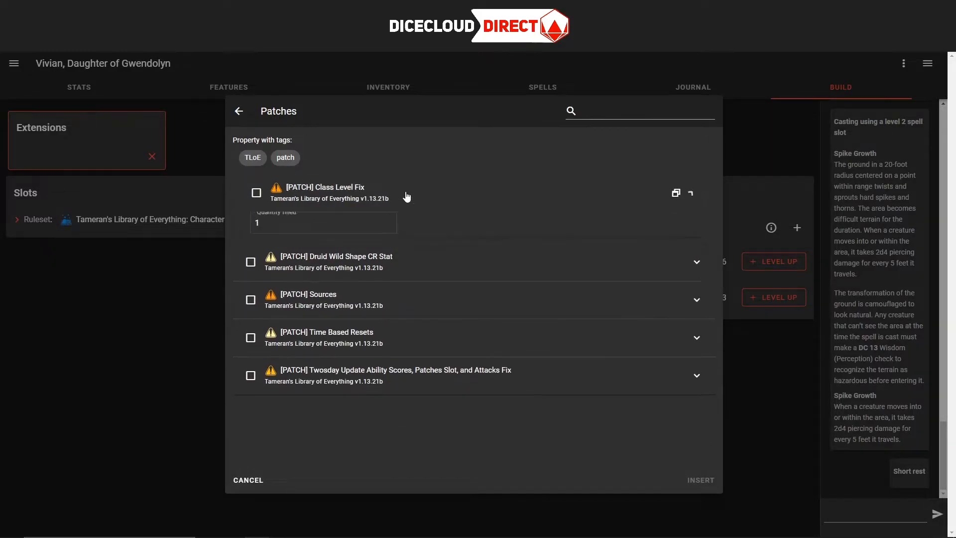
left_click_drag(312, 287, 521, 287)
left_click(470, 240)
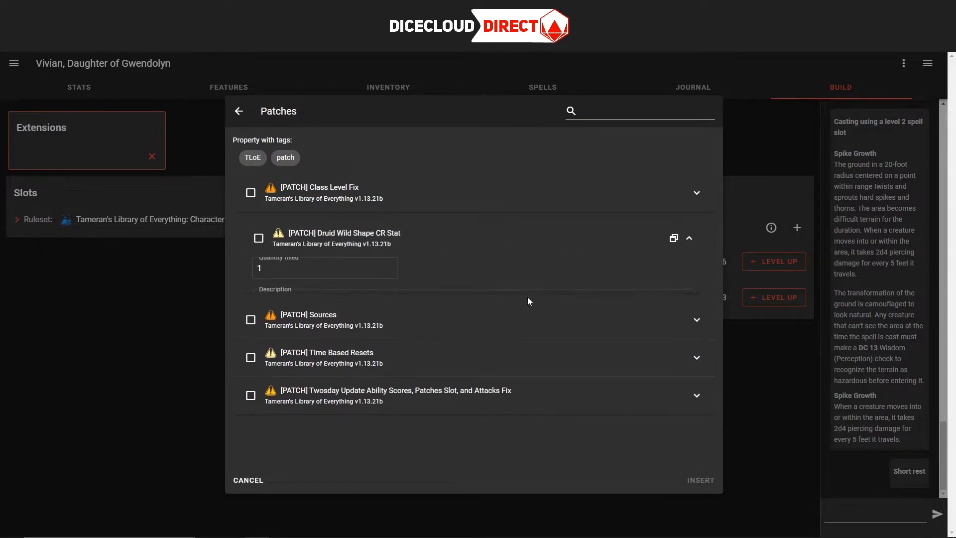
left_click_drag(553, 321, 472, 320)
left_click(472, 319)
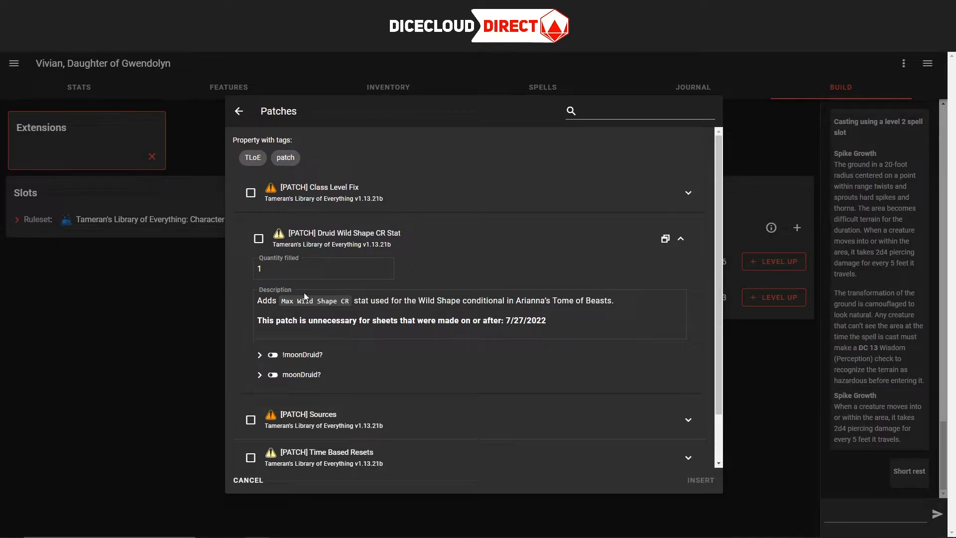
left_click(429, 244)
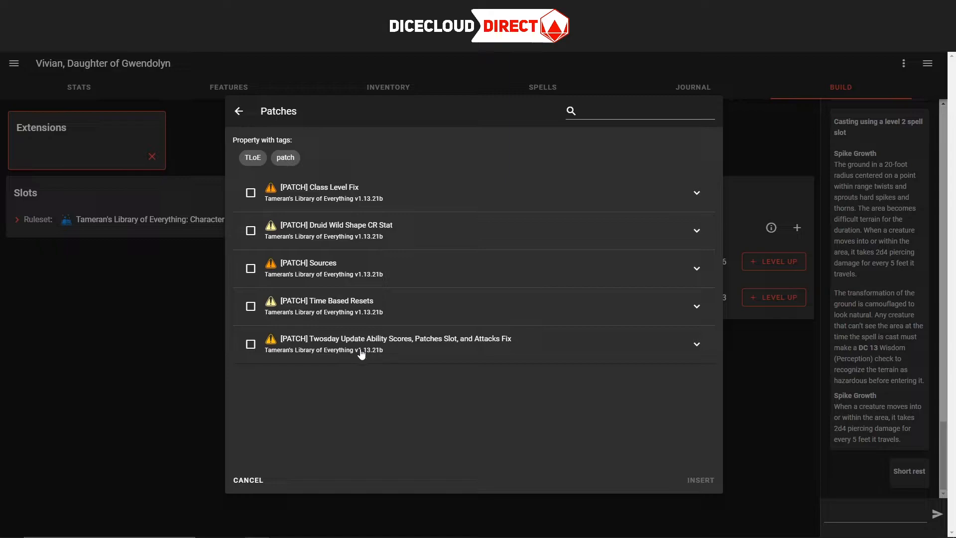
Review the Twosday Update patch, the Druid Wild Shape CR Stat patch again, and the Time Based Resets patch
left_click(424, 346)
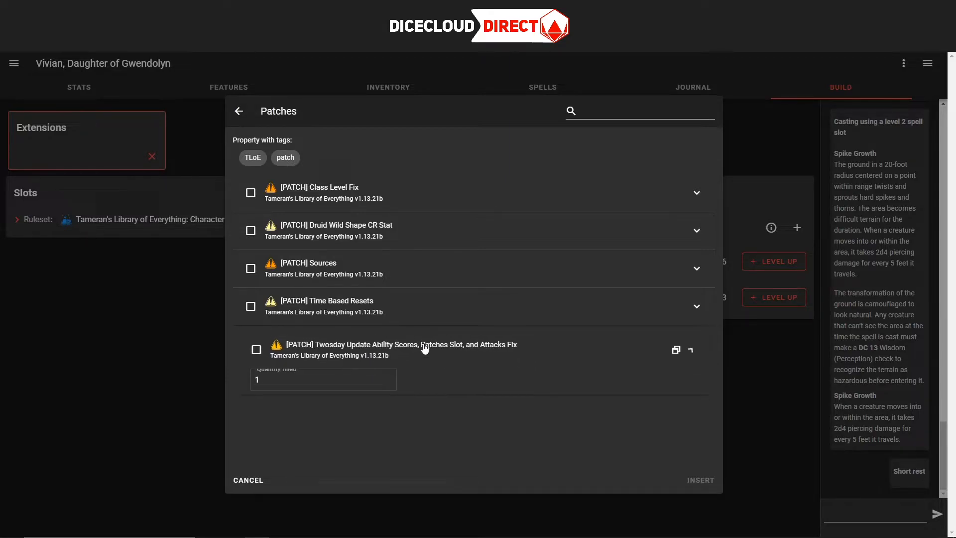
left_click(301, 343)
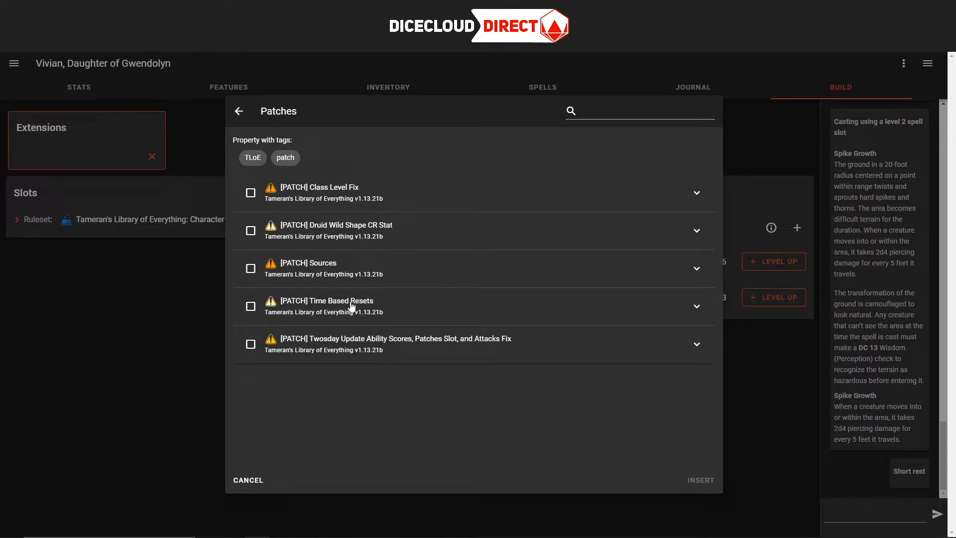
left_click(411, 238)
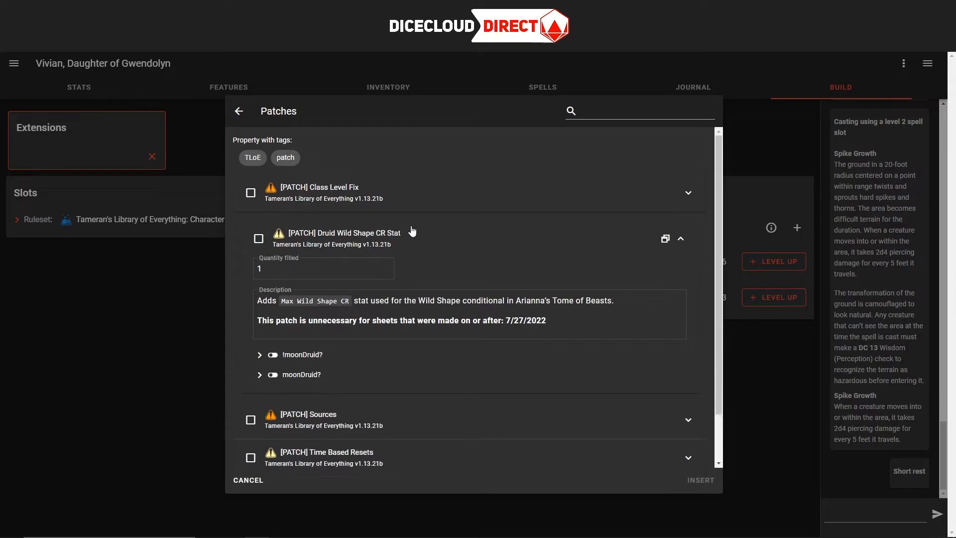
left_click(412, 240)
left_click(414, 297)
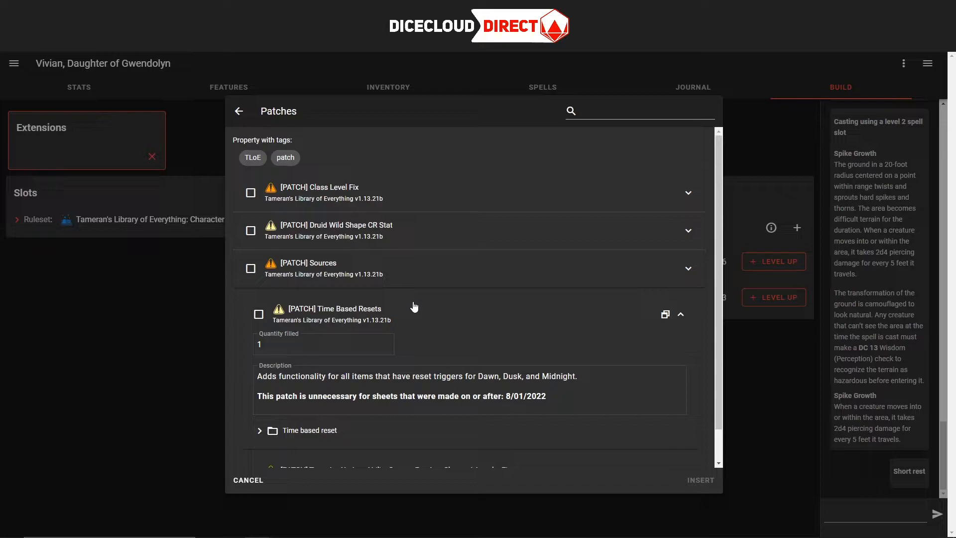
left_click(414, 306)
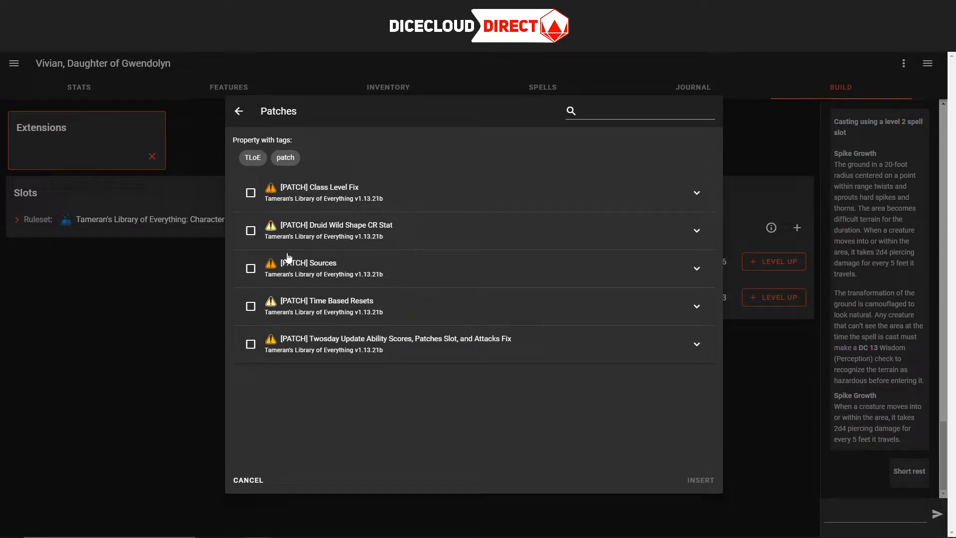
Mark the Class Level Fix patch, leave the Patches list without inserting it, and hide the Patches slot
left_click(251, 193)
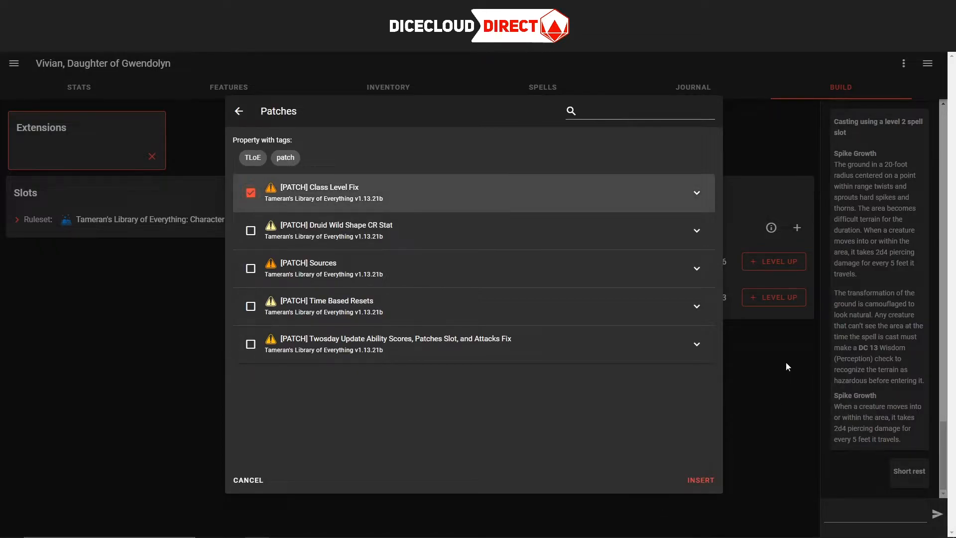
left_click(760, 364)
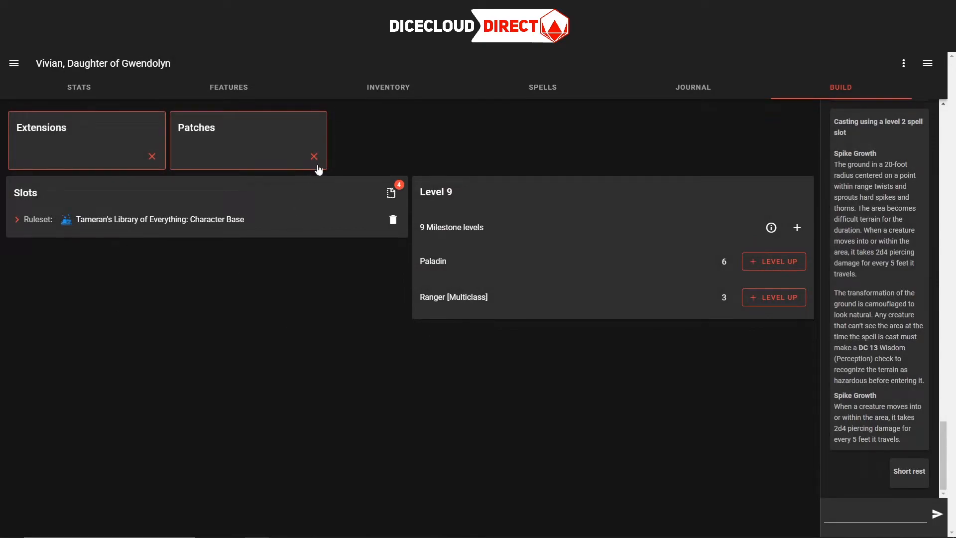
left_click(314, 157)
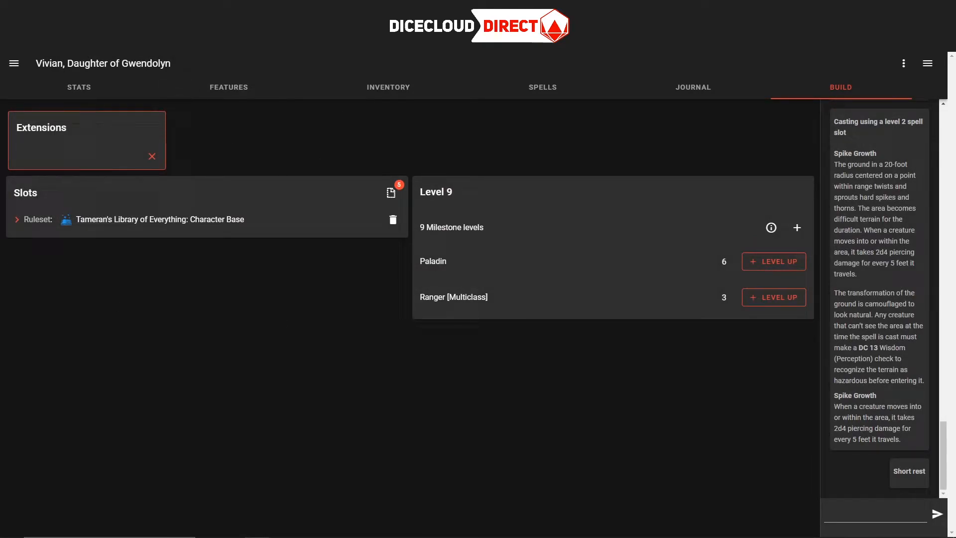
left_click(154, 177)
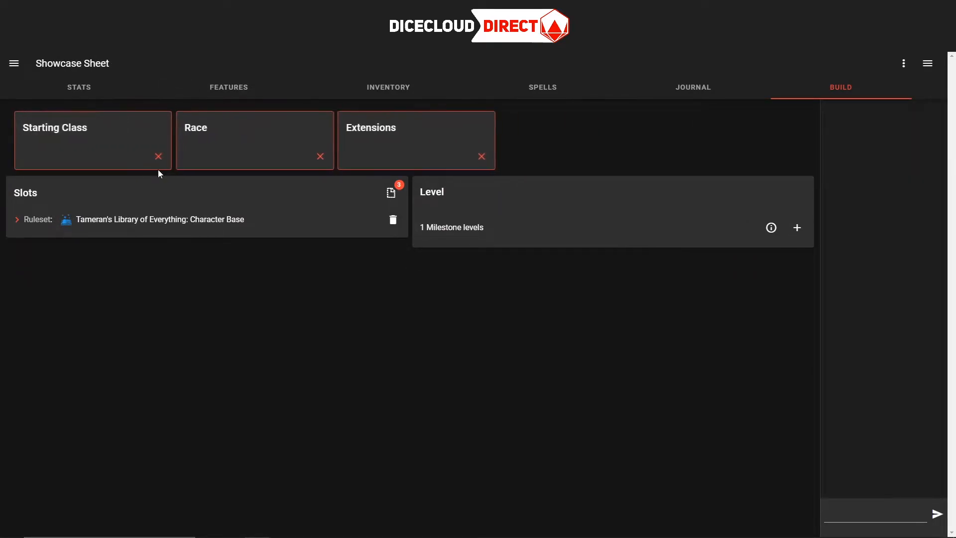
Hide the Starting Class and Race slots on the Showcase Sheet, keeping only the Extensions slot
left_click(158, 156)
left_click(153, 157)
left_click(46, 141)
left_click(51, 162)
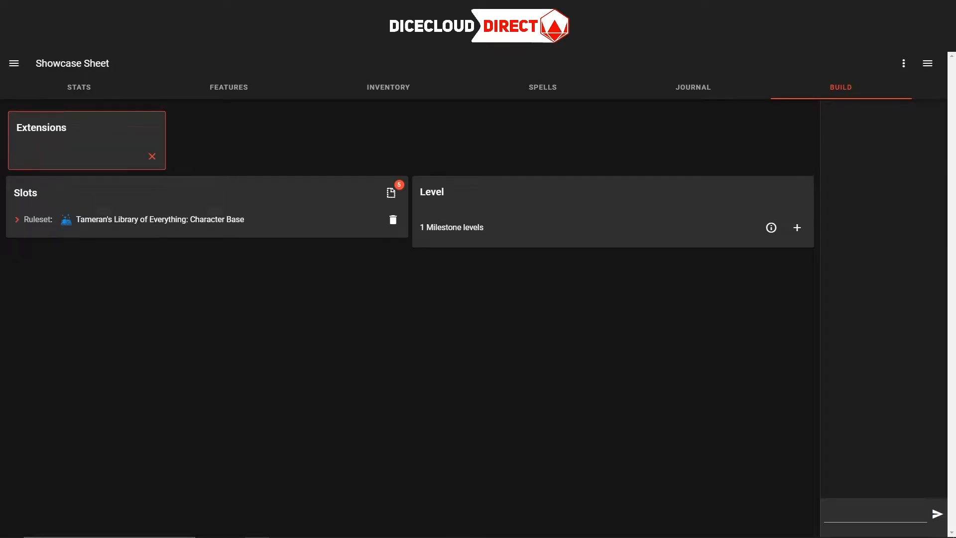
Browse the full list of extensions available for the Extensions slot on the Showcase Sheet
left_click(118, 140)
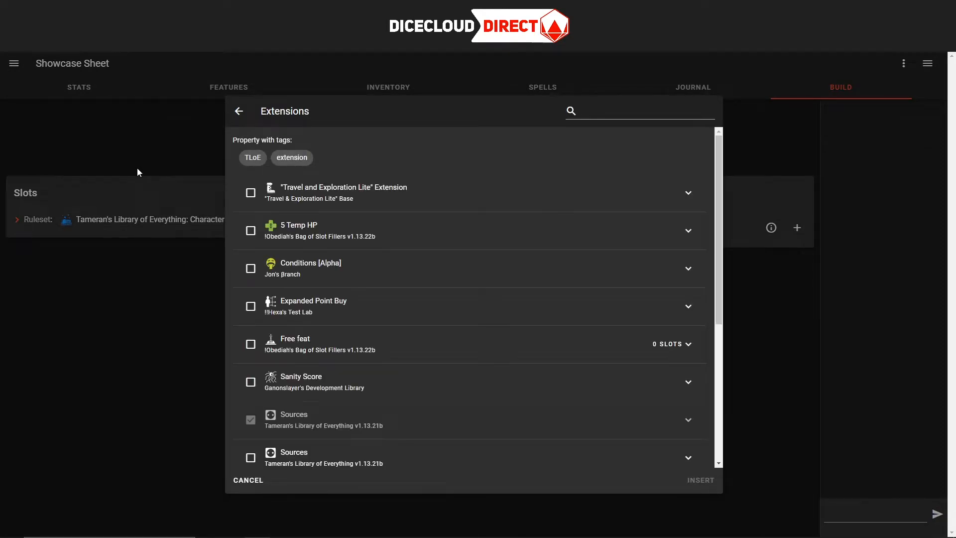
scroll(399, 285, "down", 5)
scroll(400, 283, "up", 2)
scroll(400, 284, "down", 2)
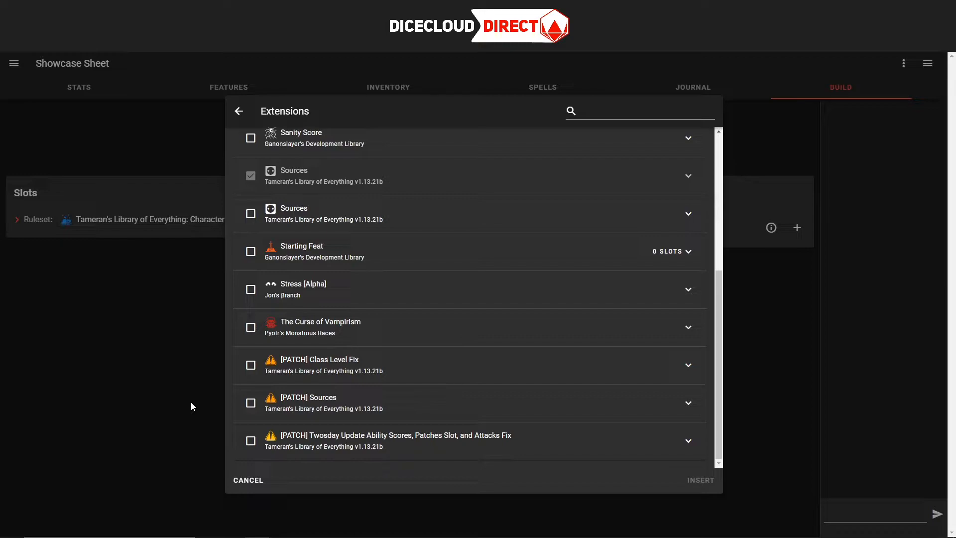
scroll(425, 464, "up", 5)
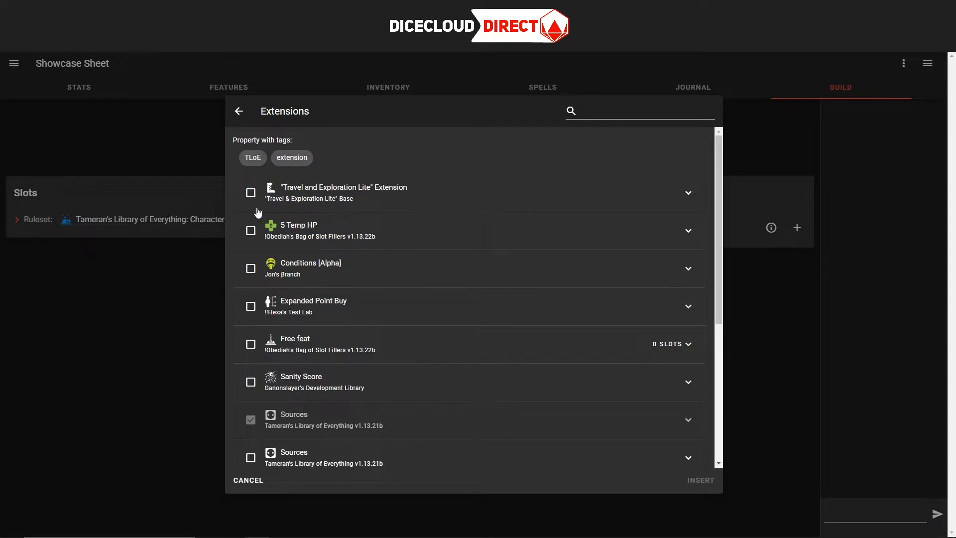
left_click(251, 192)
left_click(250, 193)
scroll(293, 394, "down", 5)
left_click(251, 329)
left_click(252, 290)
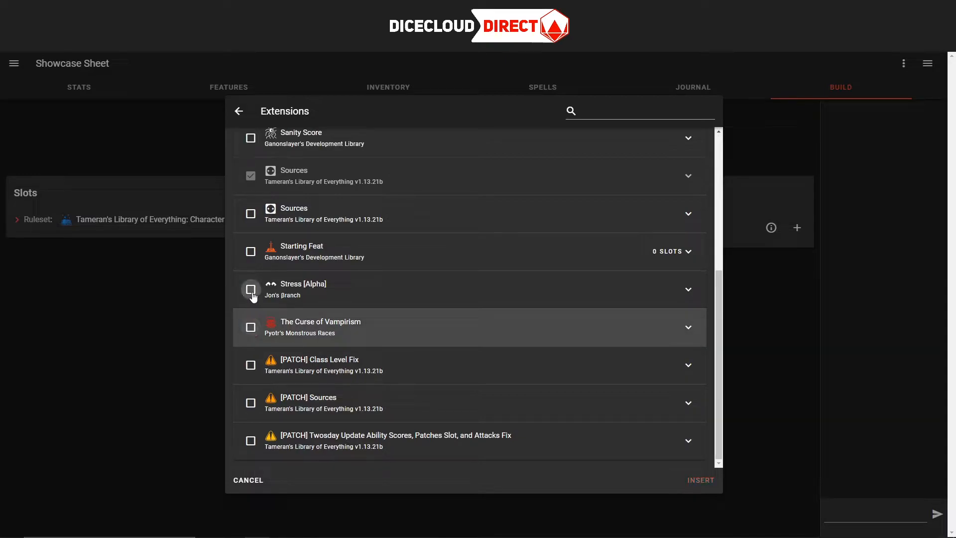
left_click(251, 291)
scroll(393, 378, "up", 4)
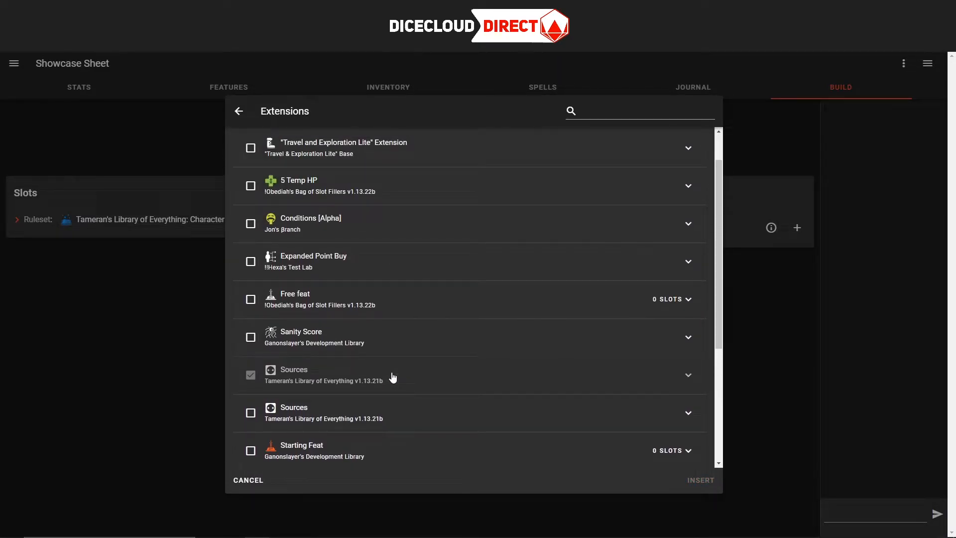
scroll(394, 378, "up", 1)
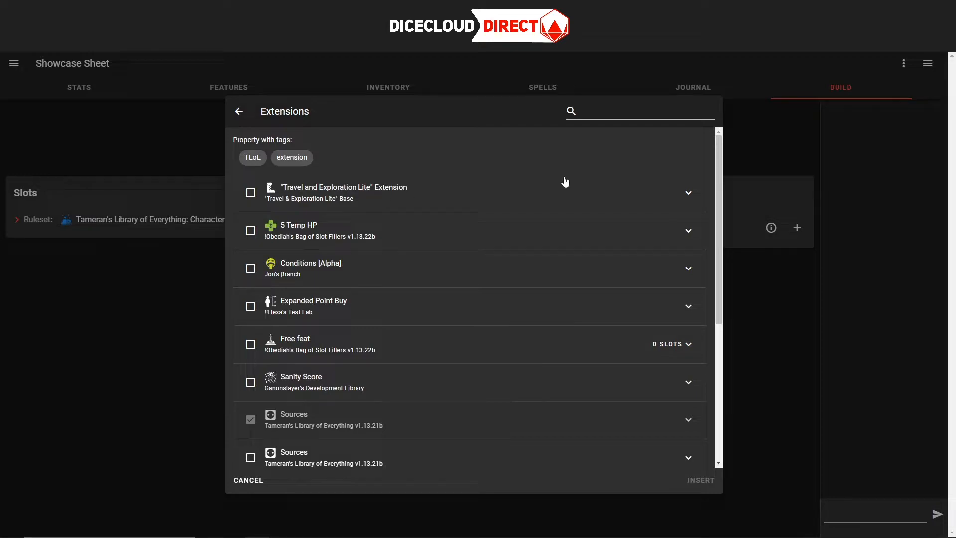
Select the Conditions [Alpha] and Free feat extensions, clearing Expanded Point Buy from the selection
left_click(250, 269)
left_click(250, 306)
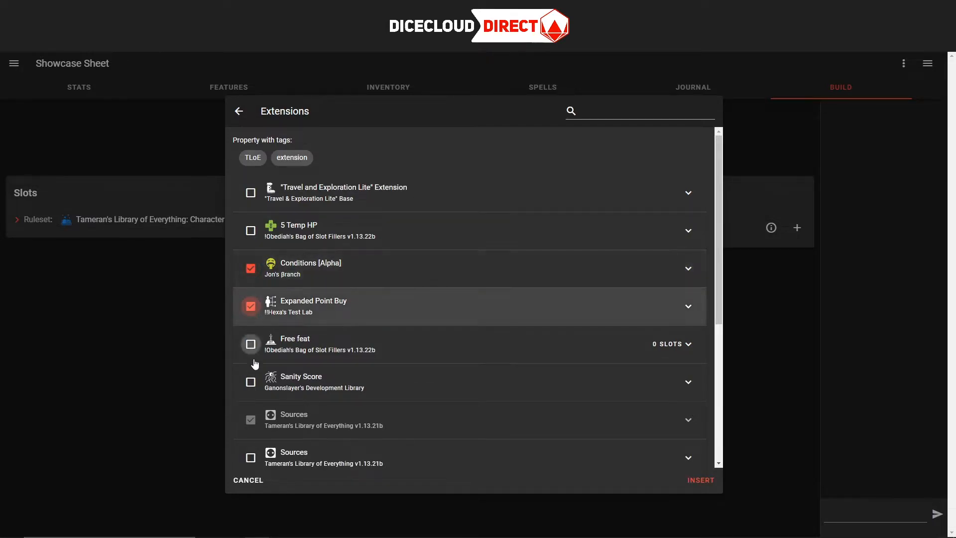
left_click(251, 344)
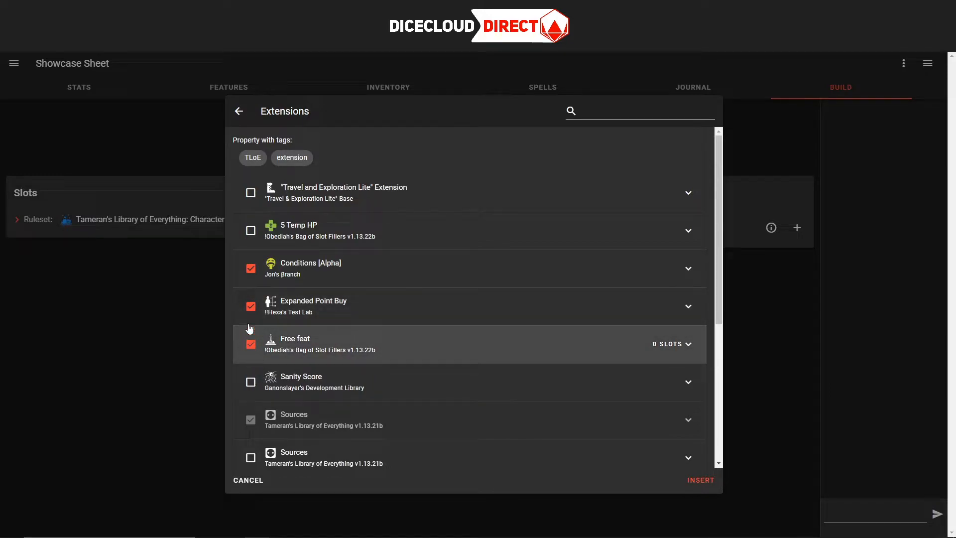
left_click(250, 308)
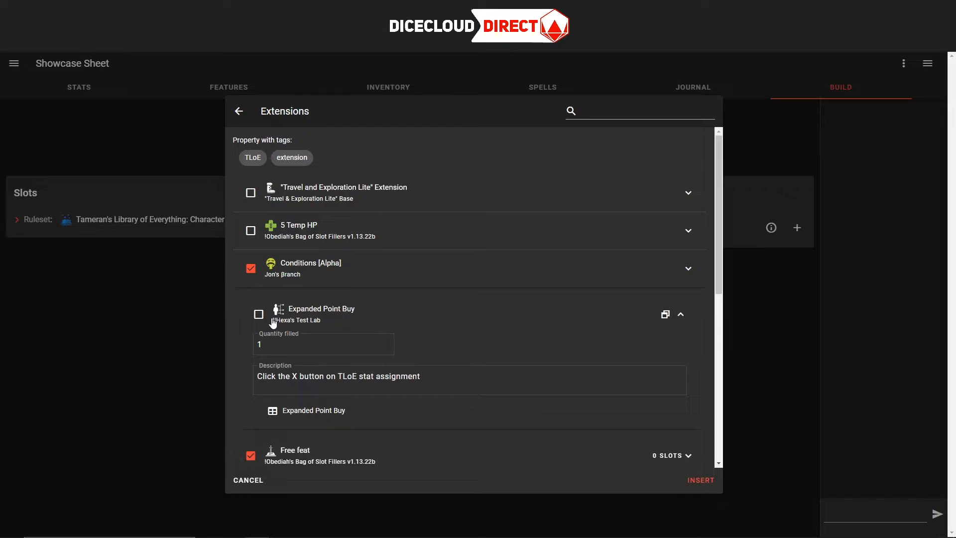
Examine the Expanded Point Buy table's settings, including its cost formula, and return to the extensions list without changing them
left_click(333, 409)
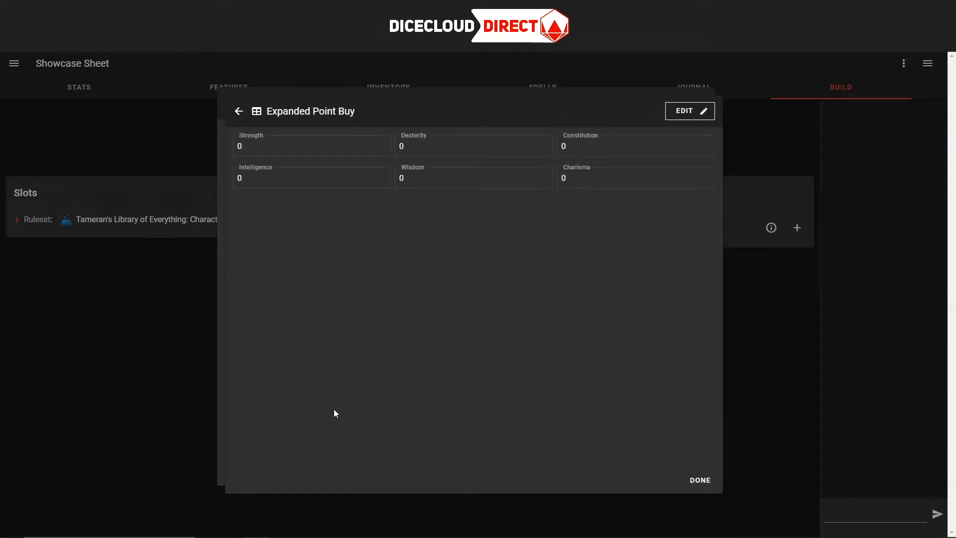
left_click(712, 111)
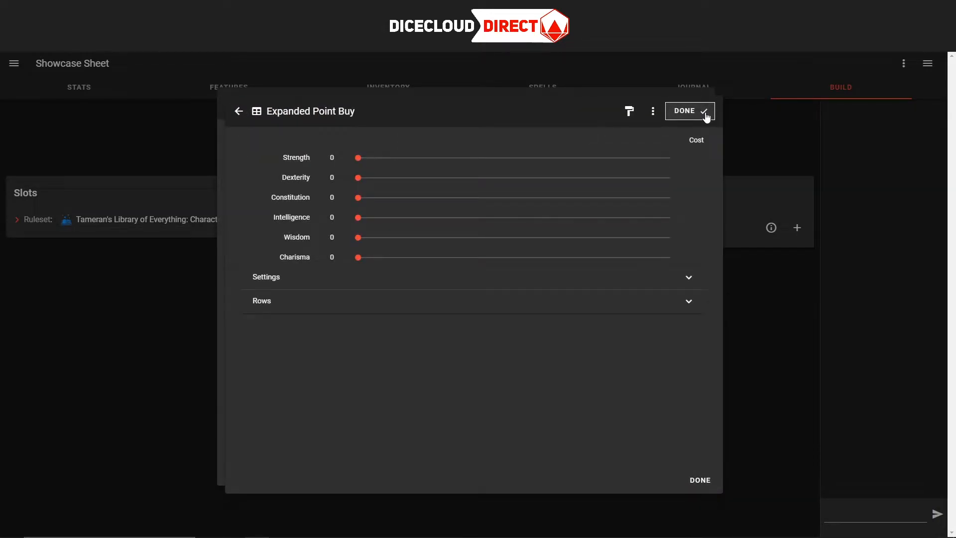
left_click(658, 276)
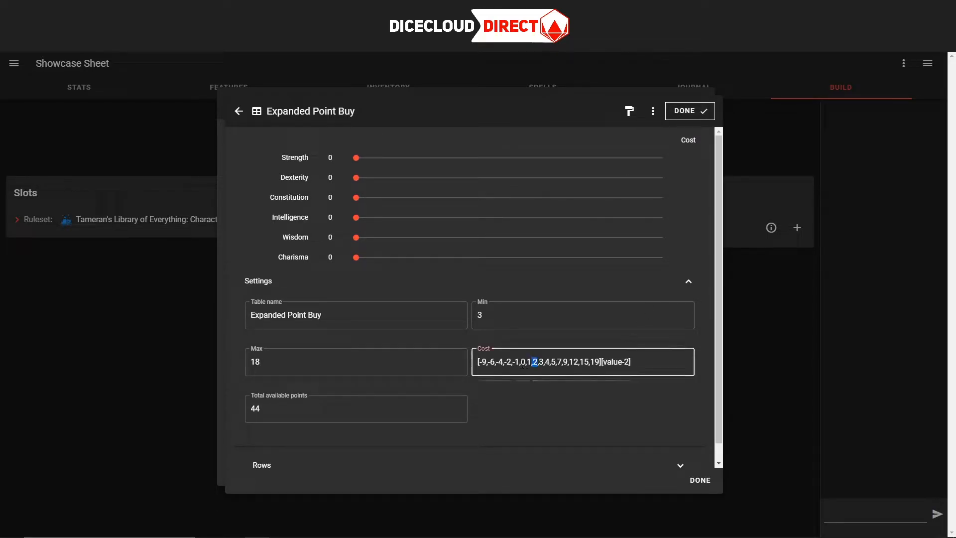
left_click_drag(537, 362, 476, 359)
left_click(522, 416)
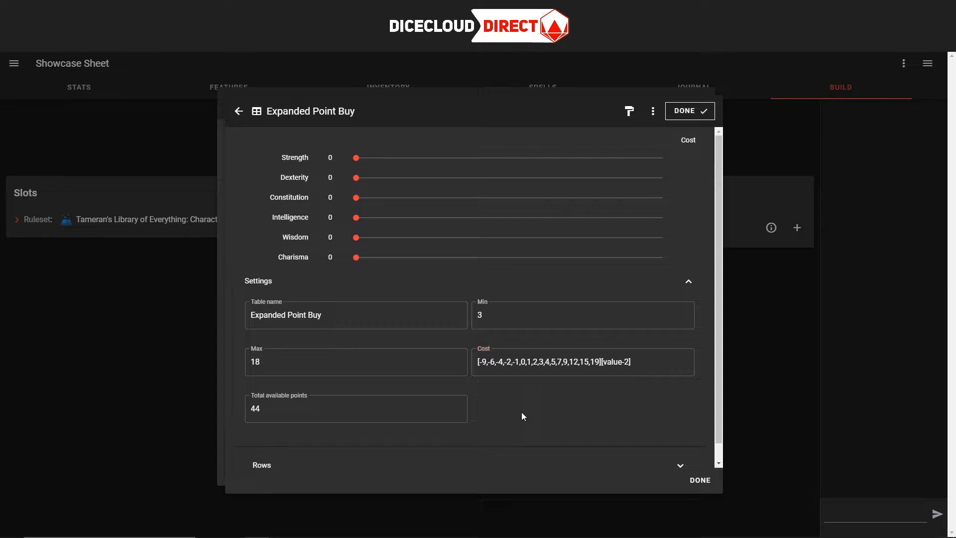
left_click(752, 326)
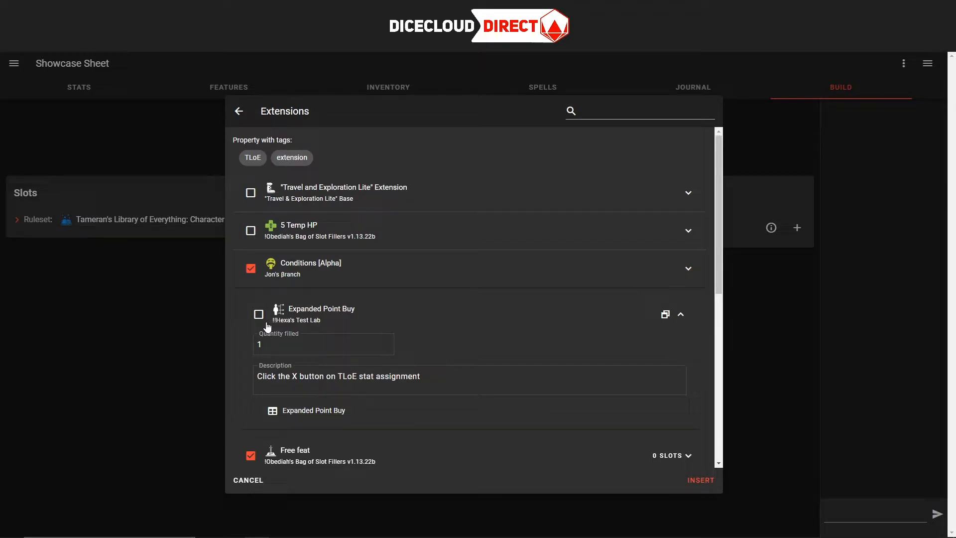
left_click(342, 317)
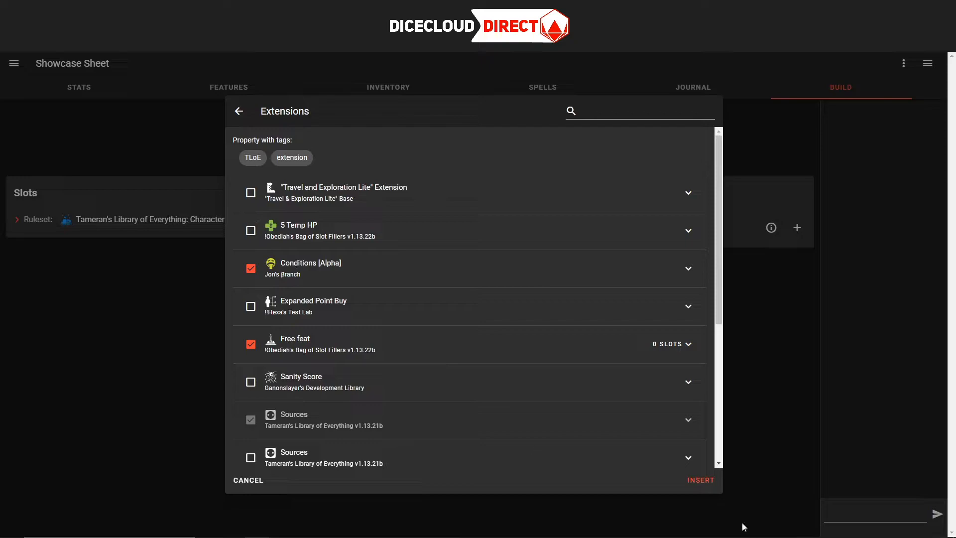
Insert the Conditions [Alpha] and Free feat extensions, and hide the Extensions slot
left_click(709, 486)
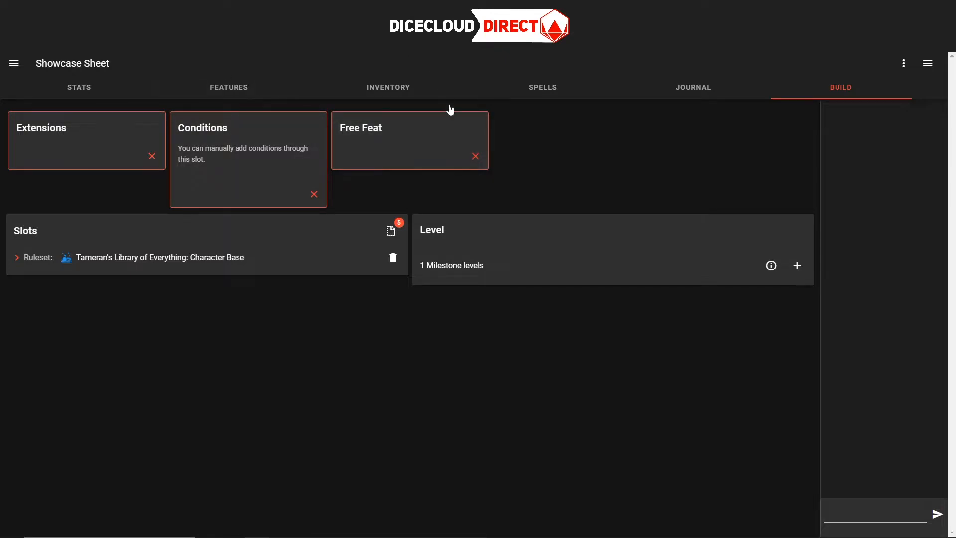
left_click(153, 157)
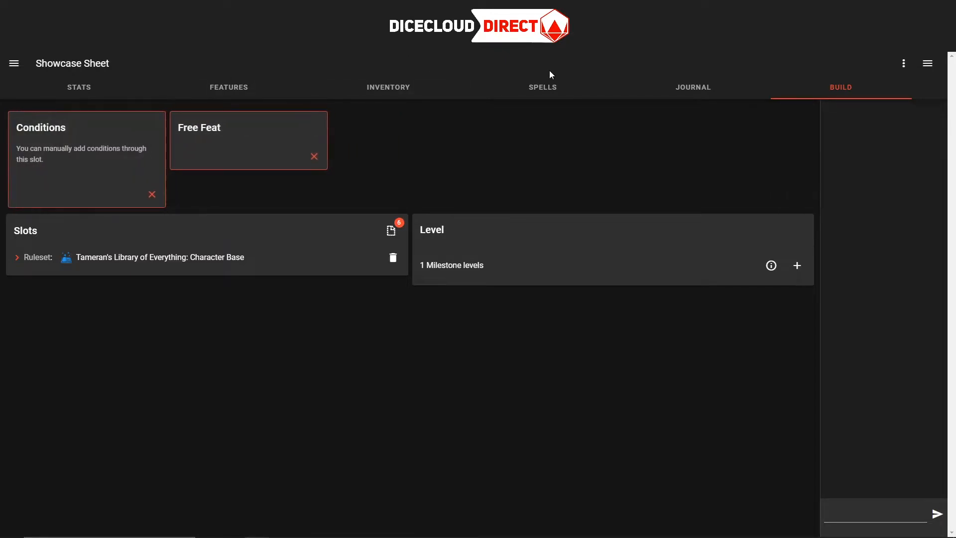
Browse the full list of conditions for the Conditions slot and examine the details of Huallitzli: Stage 4
left_click(162, 158)
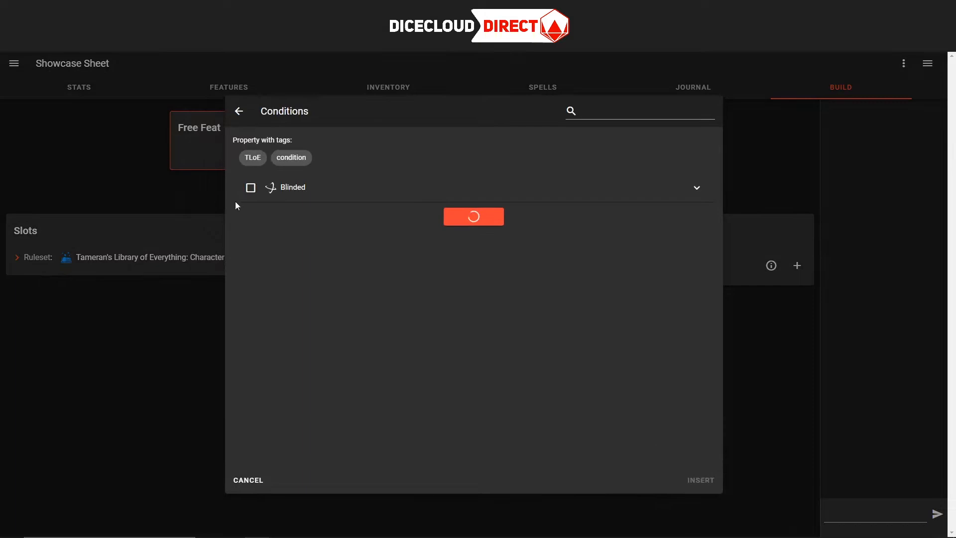
scroll(329, 252, "down", 5)
scroll(329, 253, "down", 5)
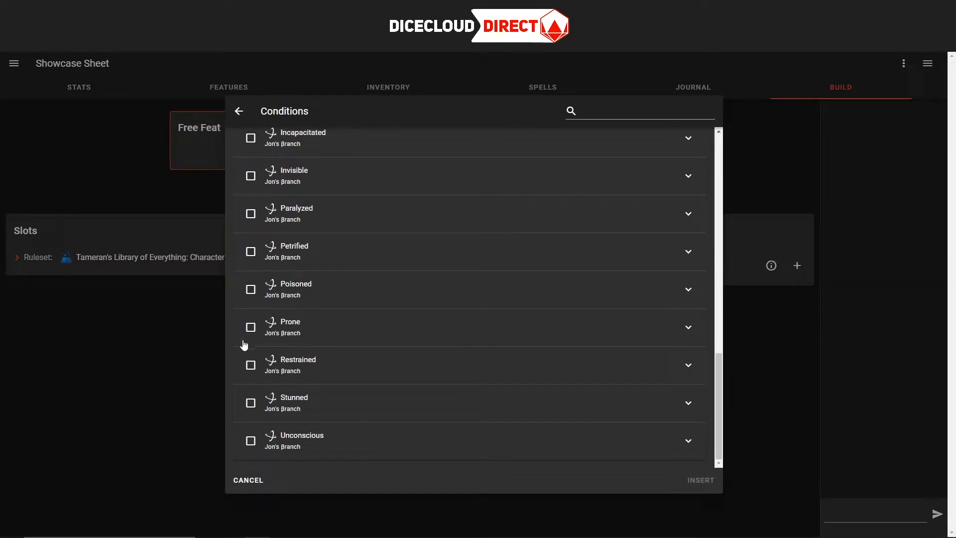
scroll(292, 366, "up", 10)
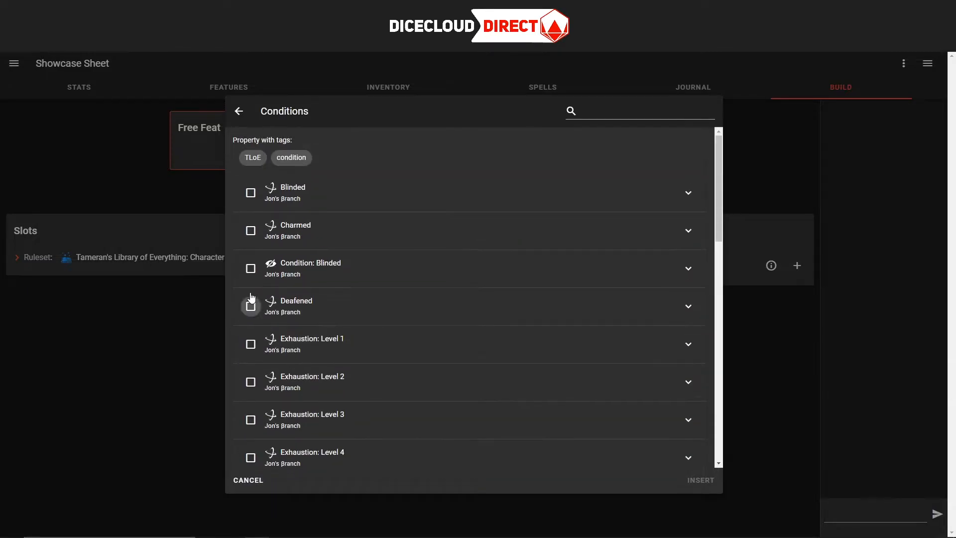
scroll(252, 344, "down", 4)
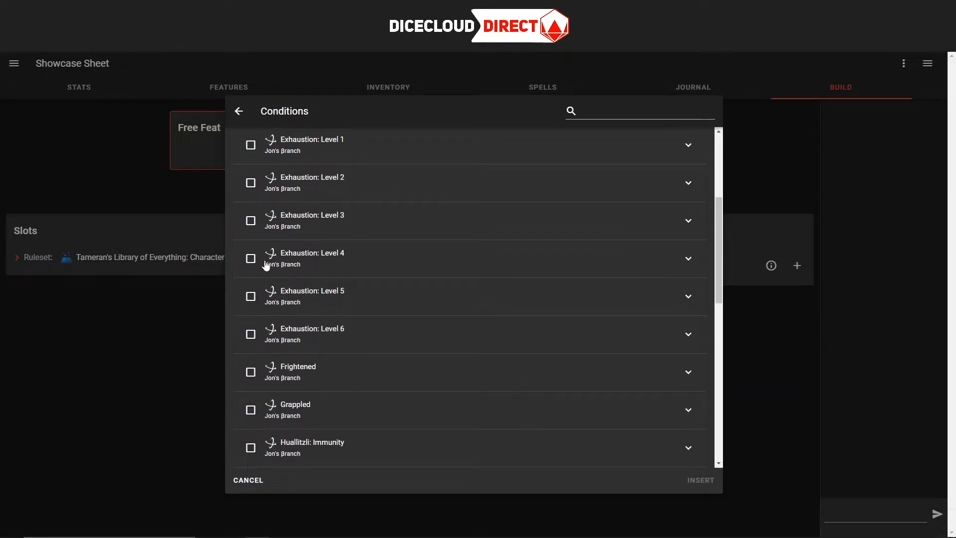
scroll(279, 269, "down", 4)
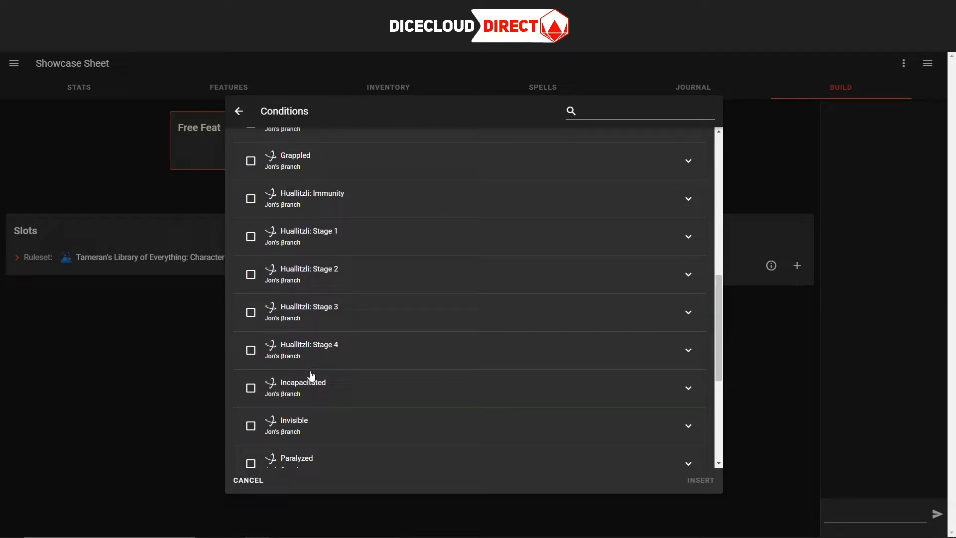
left_click(420, 352)
scroll(419, 352, "down", 1)
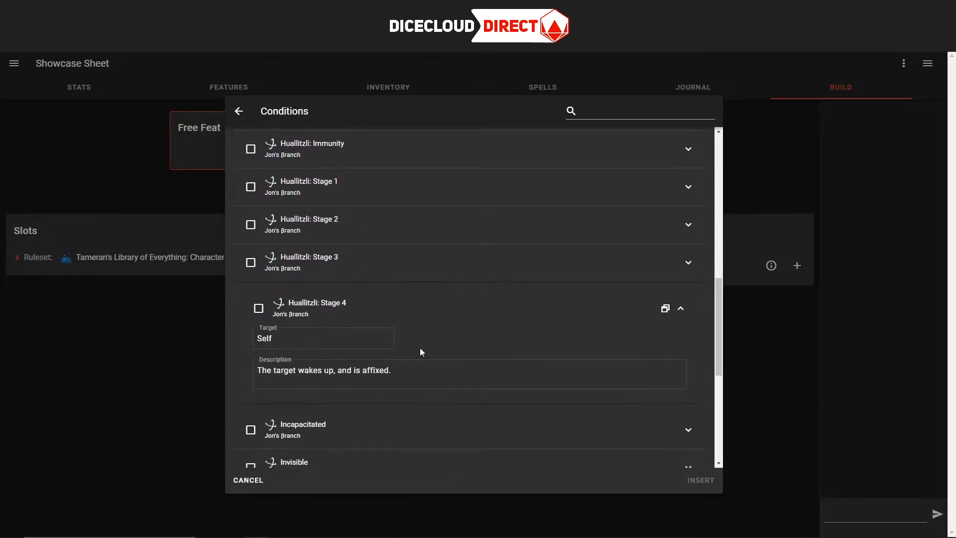
left_click(423, 306)
scroll(427, 321, "up", 8)
scroll(428, 322, "up", 2)
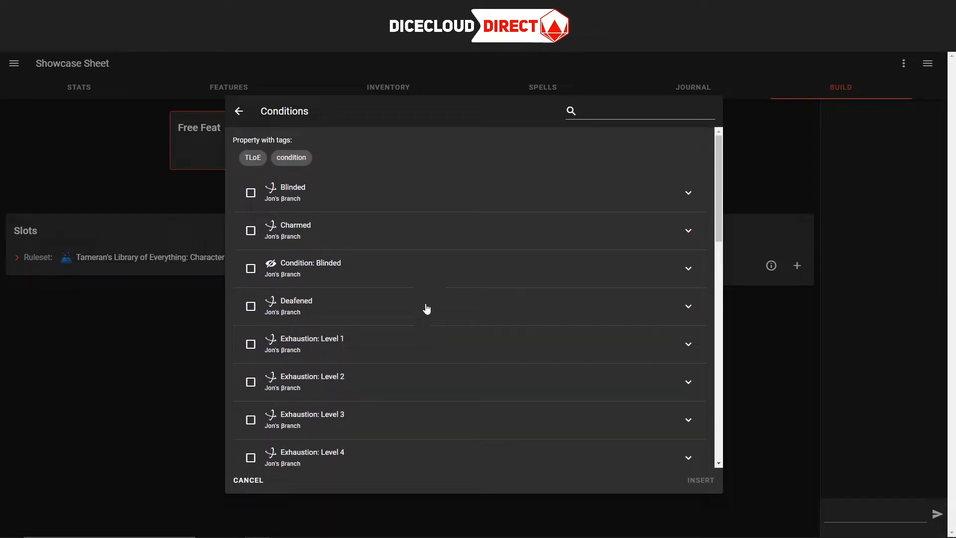
Add the Deafened, Blinded and Charmed conditions to the Showcase Sheet through the Conditions slot
left_click(251, 306)
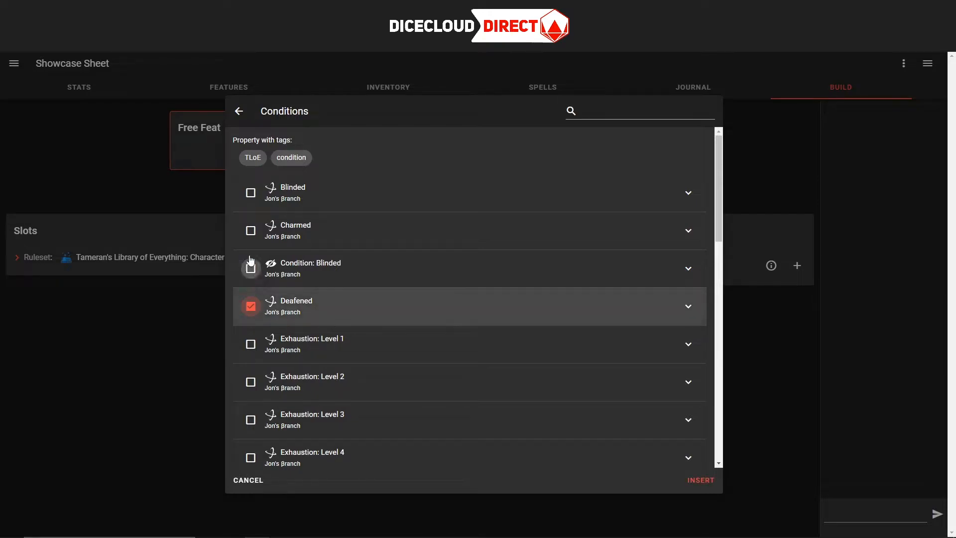
left_click(251, 192)
left_click(251, 230)
left_click(700, 481)
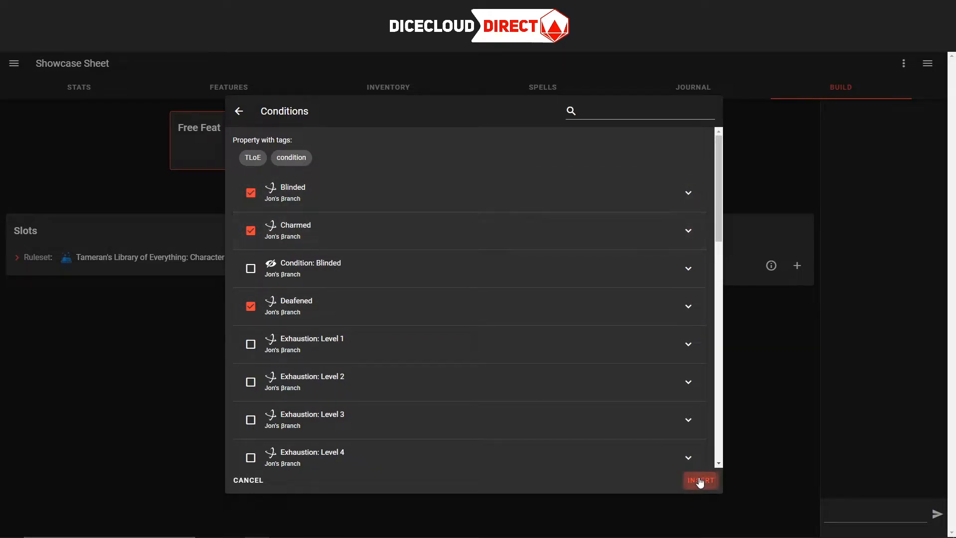
Examine the description and child properties of the Deafened condition on the character's stats
left_click(102, 100)
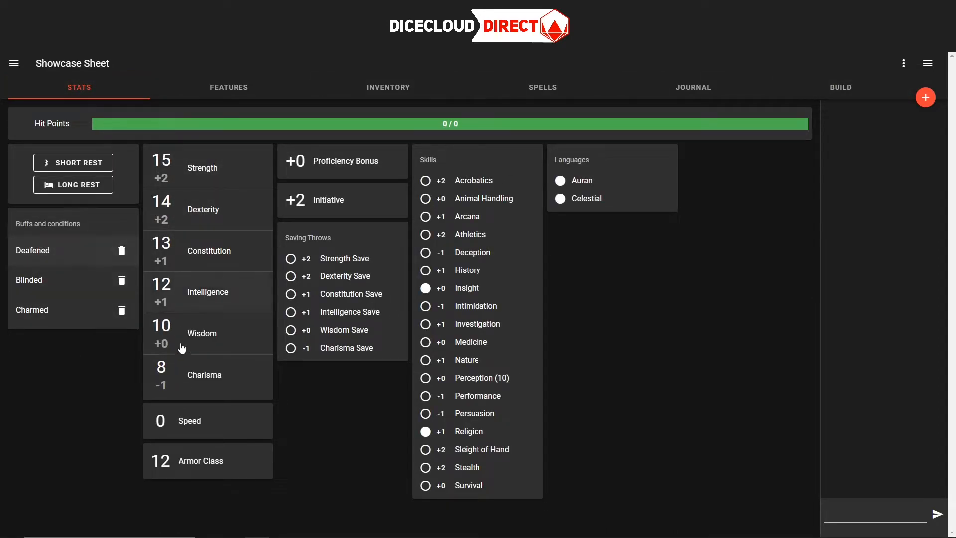
left_click(59, 242)
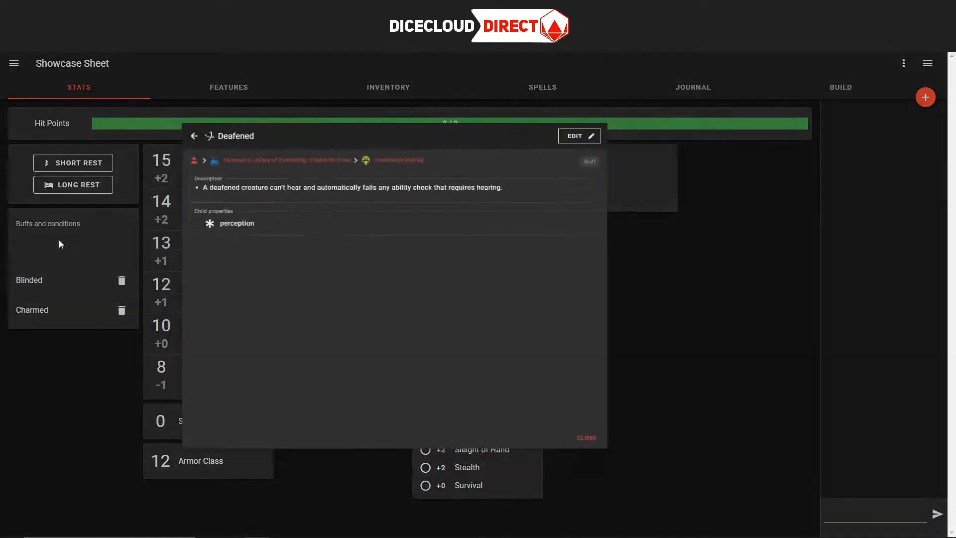
left_click(106, 306)
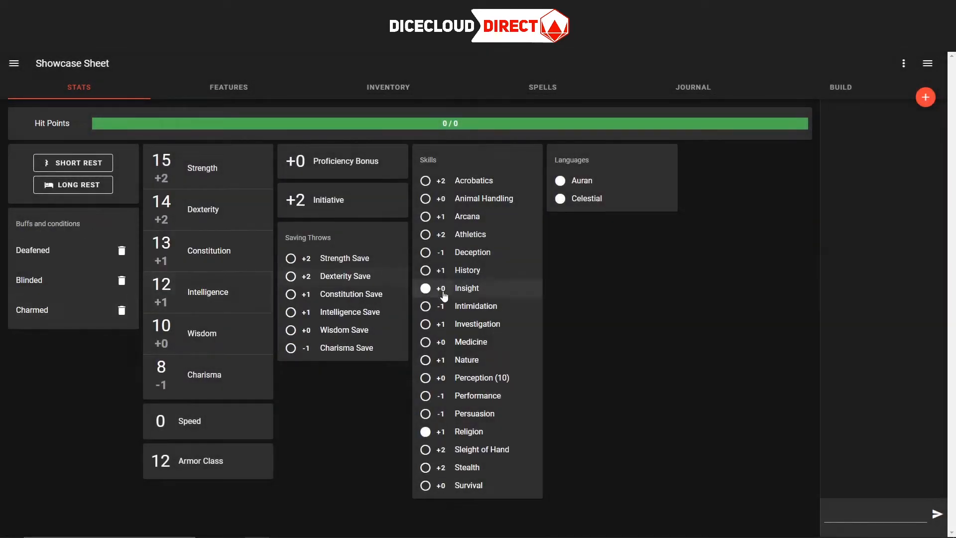
Examine the Perception skill's conditional benefit effects that come from the Deafened and Blinded conditions
left_click(502, 377)
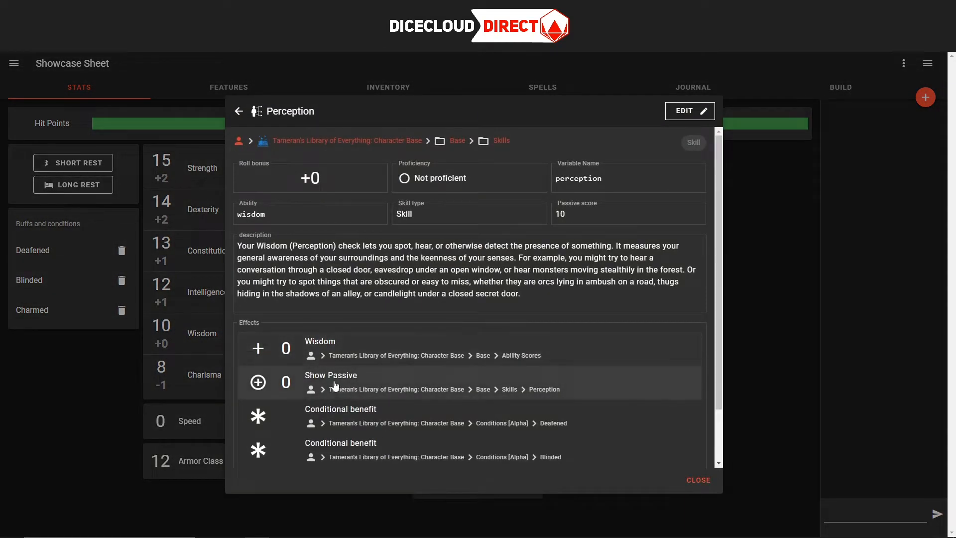
scroll(498, 378, "down", 2)
left_click(520, 344)
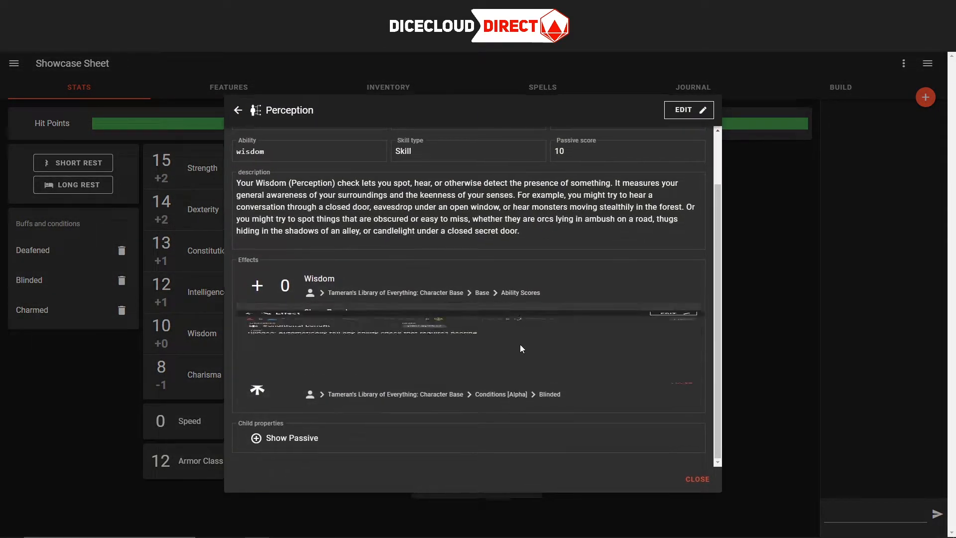
left_click_drag(271, 215, 544, 220)
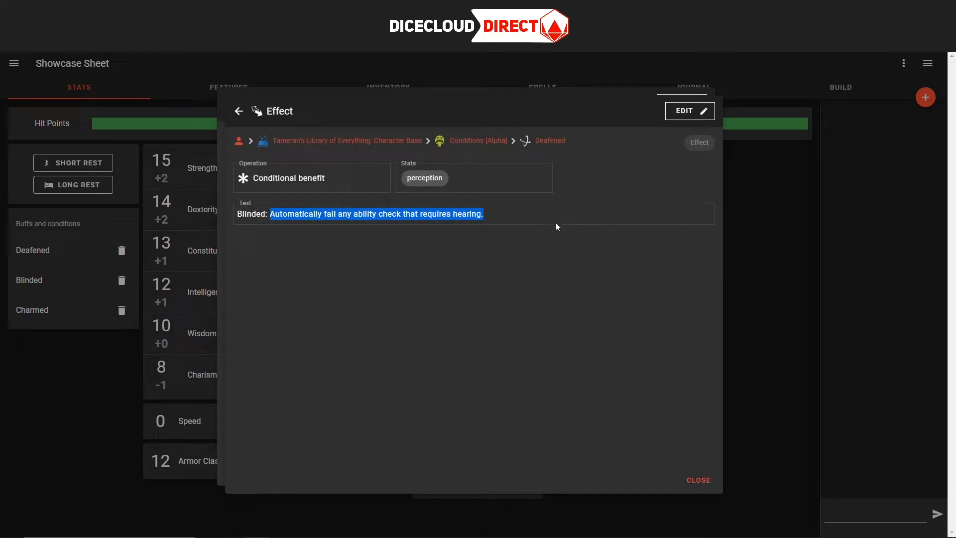
left_click(747, 313)
left_click(345, 383)
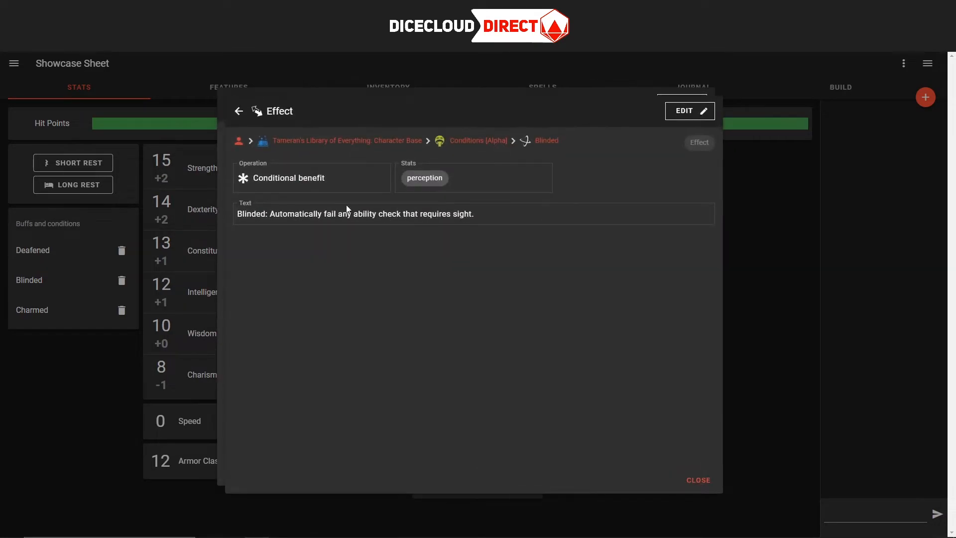
left_click_drag(275, 215, 667, 218)
left_click(768, 216)
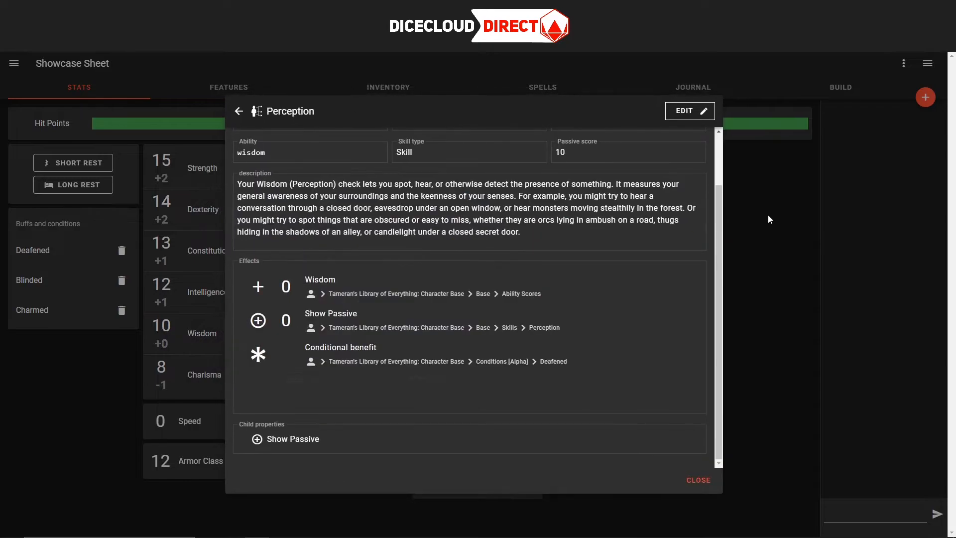
left_click(768, 216)
Review the Charmed condition's description and remove the Deafened, Blinded and Charmed conditions from the stats
left_click(122, 251)
left_click(123, 256)
left_click(52, 249)
left_click_drag(324, 151, 587, 198)
left_click(662, 203)
left_click(148, 283)
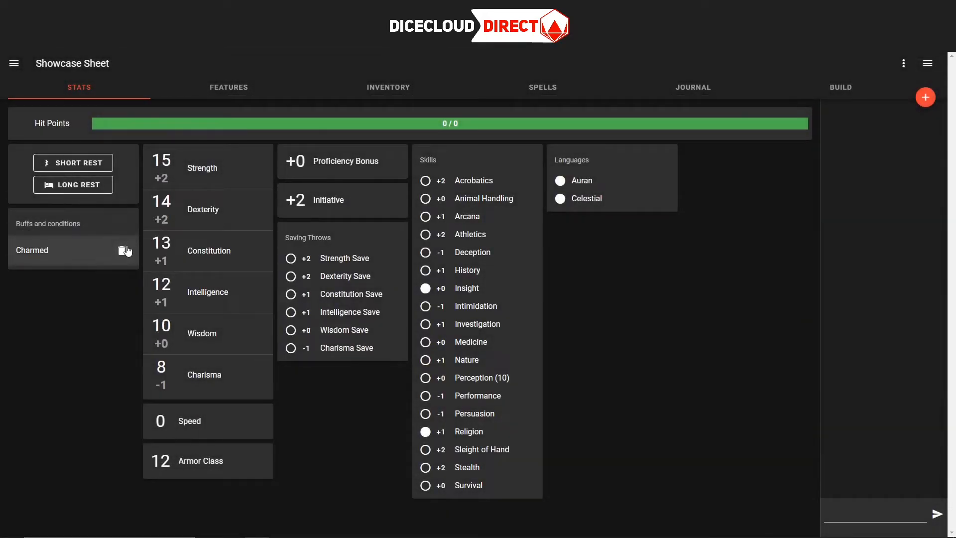
left_click(123, 253)
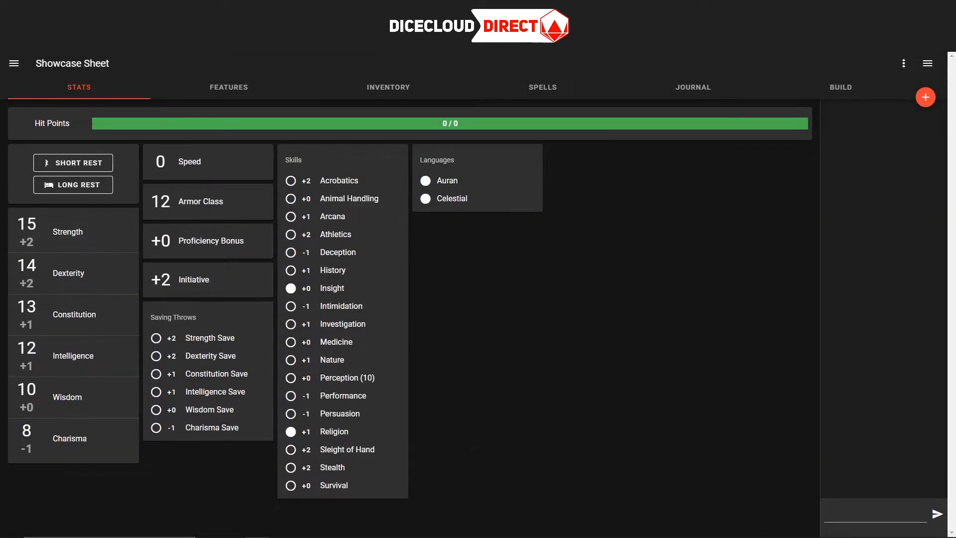
Return to the build view's Conditions slot and select Exhaustion: Level 1 through Exhaustion: Level 4
left_click(738, 93)
left_click(843, 91)
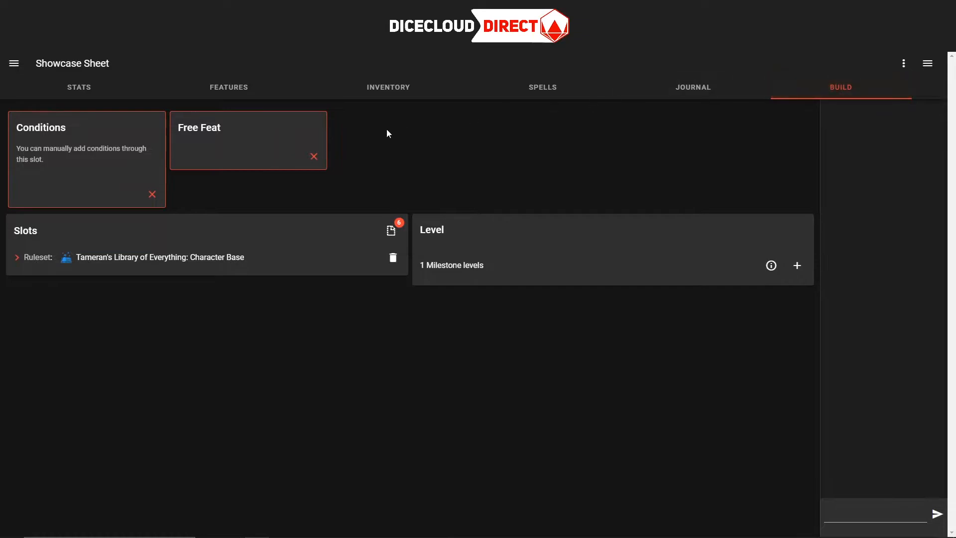
left_click(88, 158)
scroll(292, 274, "down", 5)
scroll(290, 277, "up", 3)
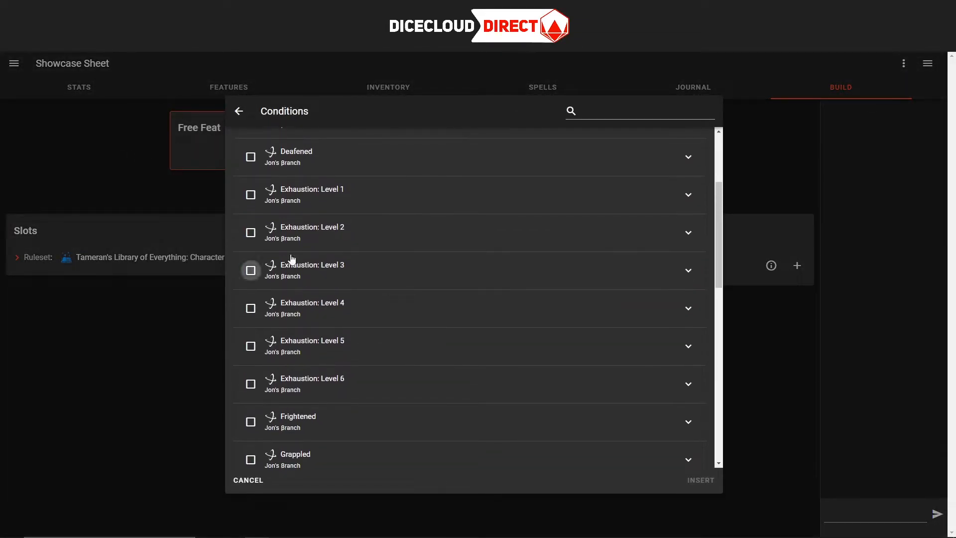
scroll(431, 223, "up", 1)
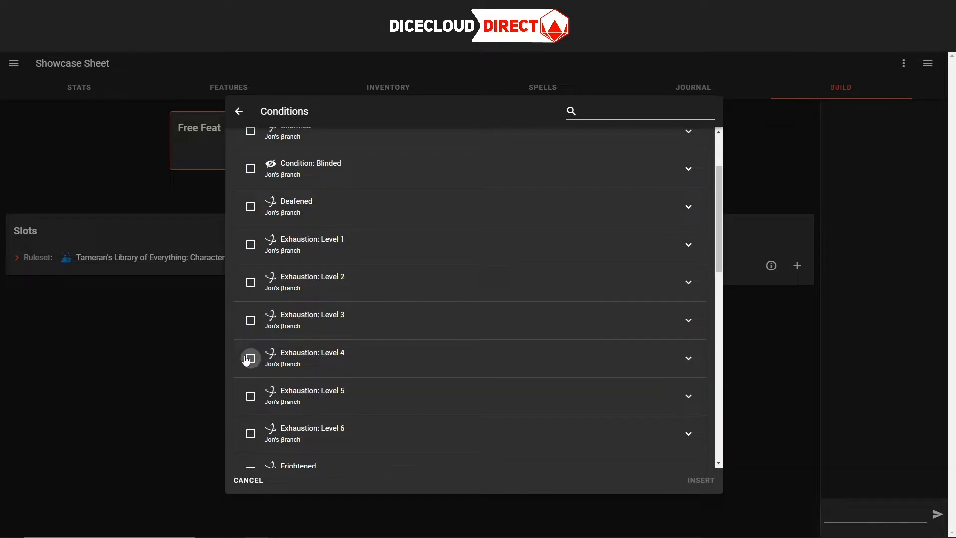
left_click(250, 244)
left_click(250, 283)
left_click(250, 321)
left_click(250, 357)
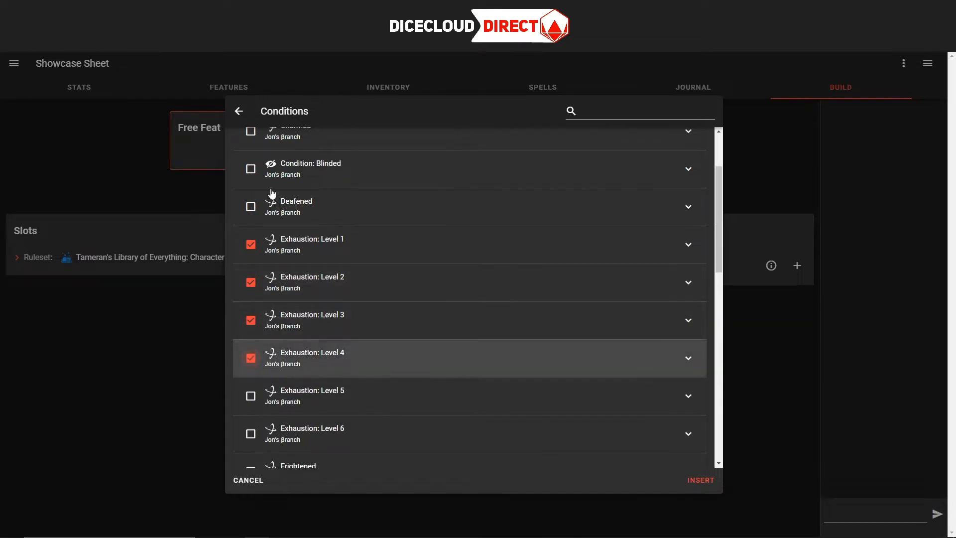
Clear Exhaustion: Level 1, Level 2 and Level 3 from the selection, leaving only Exhaustion: Level 4
left_click(251, 320)
left_click(250, 282)
left_click(250, 244)
Review the description and nested properties of Exhaustion: Level 4 and insert it into the Conditions slot
left_click(388, 367)
scroll(389, 366, "down", 6)
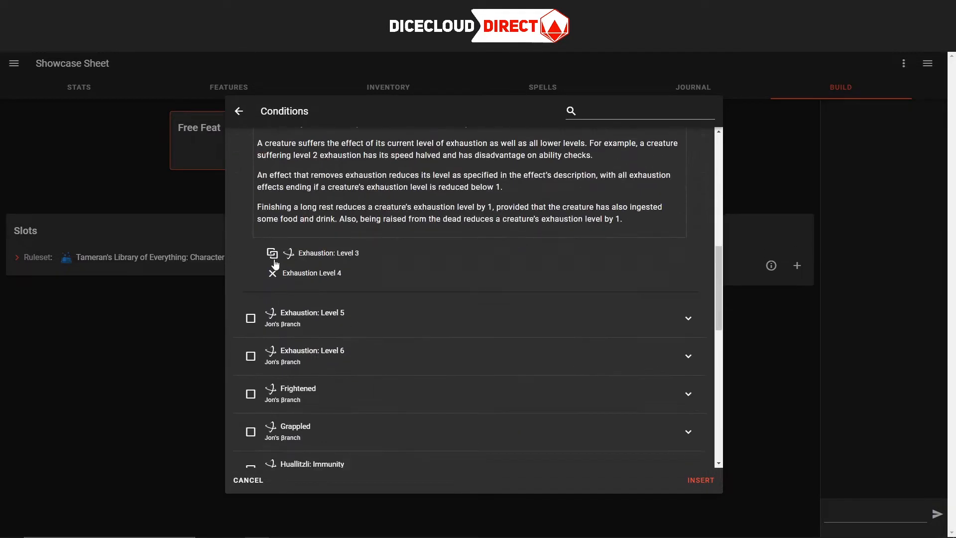
scroll(412, 360, "up", 3)
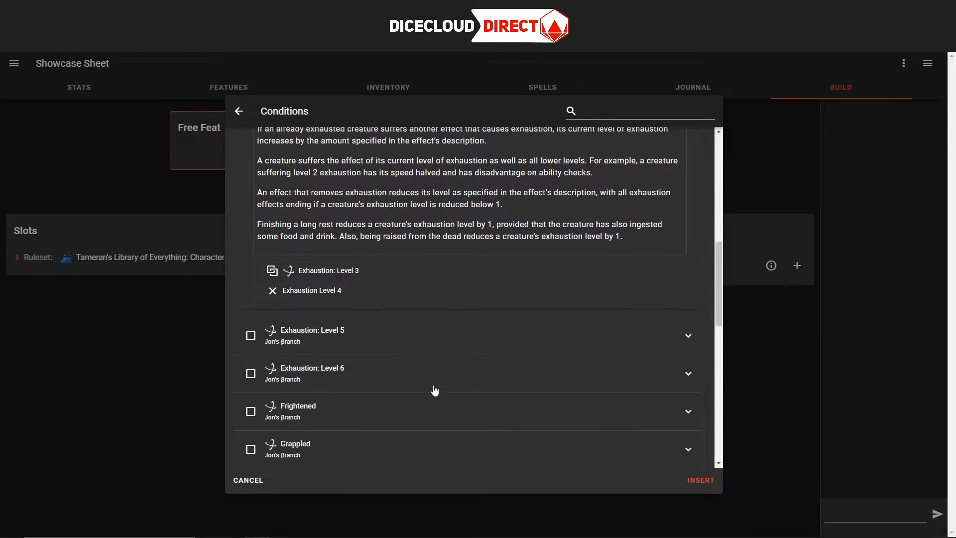
left_click(689, 480)
Remove the Exhaustion: Level 4 condition from the buffs and conditions on the character's stats
left_click(91, 87)
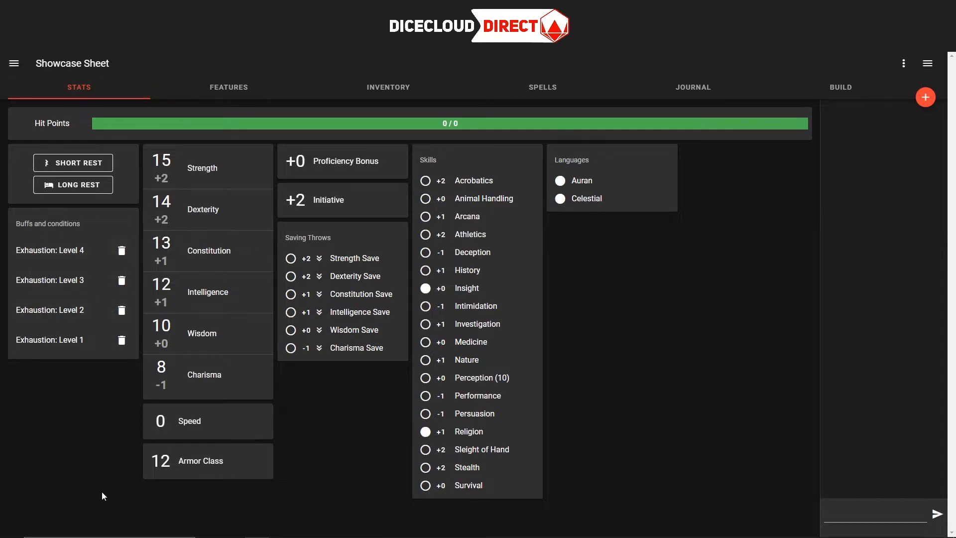
left_click(121, 251)
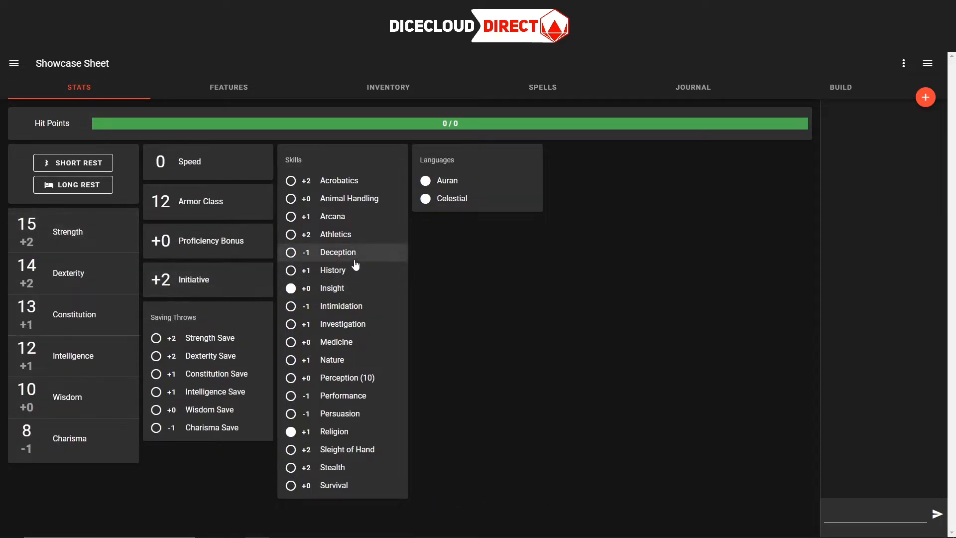
Return to the build view and hide the Conditions slot, keeping the Free Feat slot
left_click(759, 90)
left_click(799, 90)
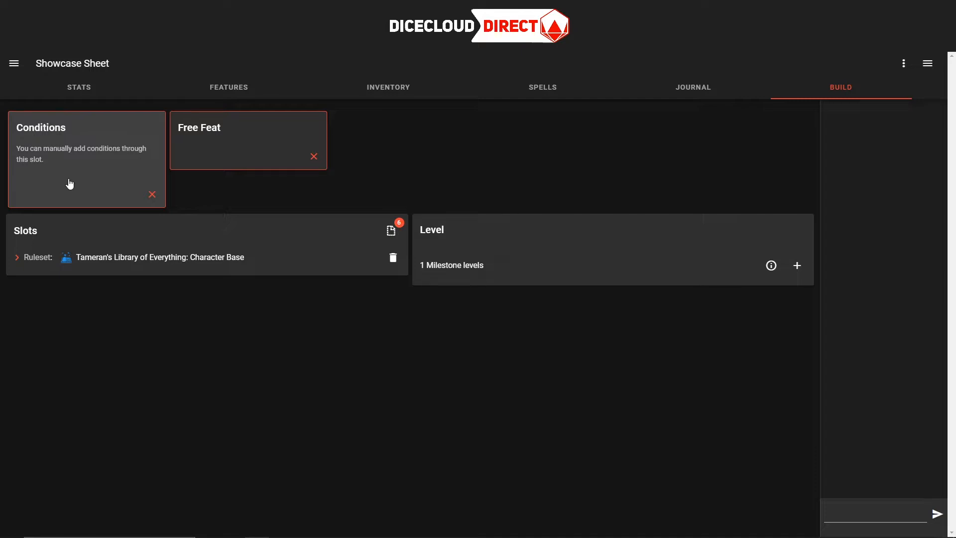
left_click(151, 194)
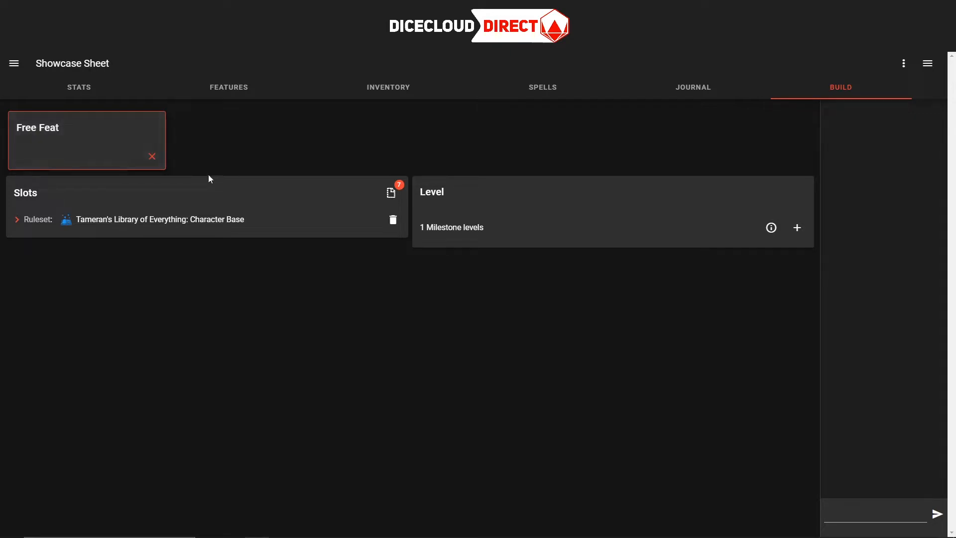
Fill the Free Feat slot with the Fighting Initiate feat from !Obediah's Bag of Slot Fillers v1.13.22b
left_click(33, 122)
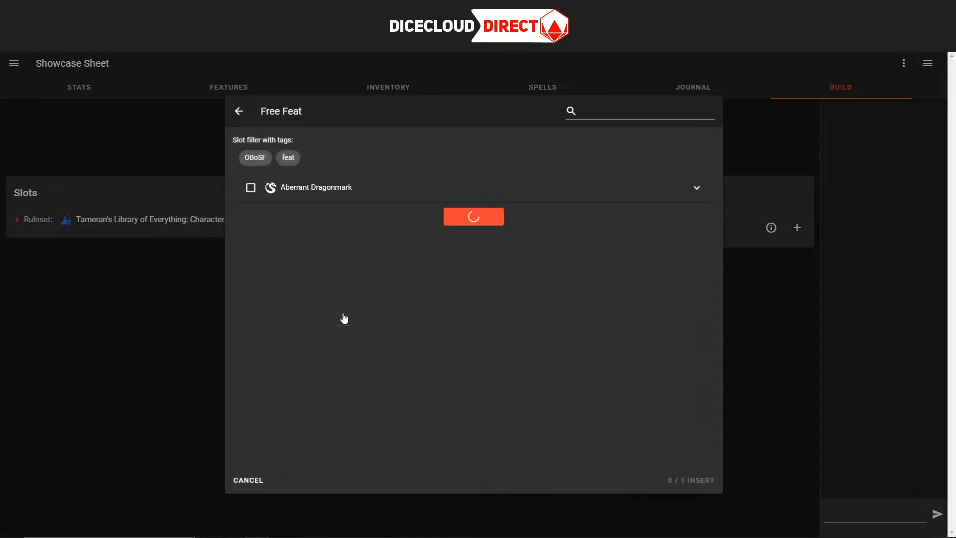
scroll(343, 313, "down", 10)
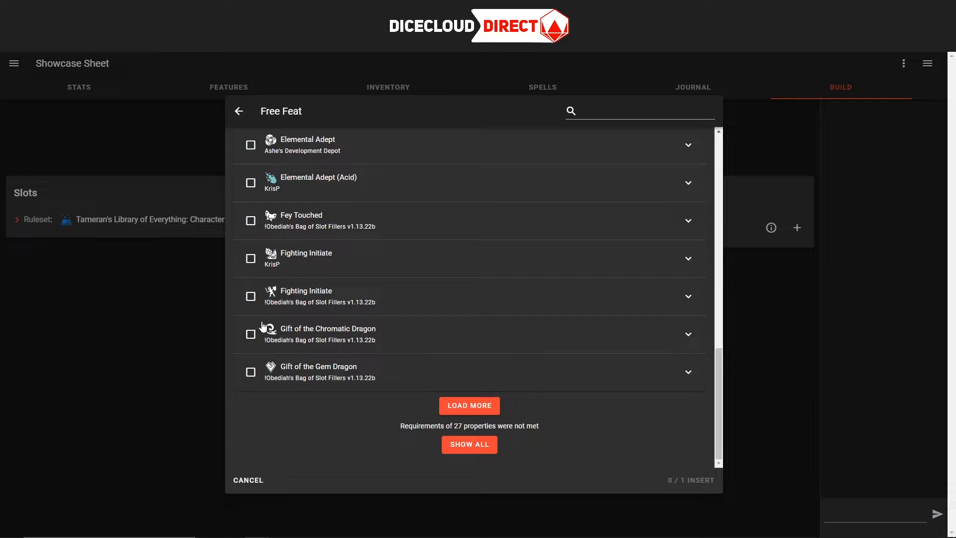
left_click(250, 297)
left_click(687, 480)
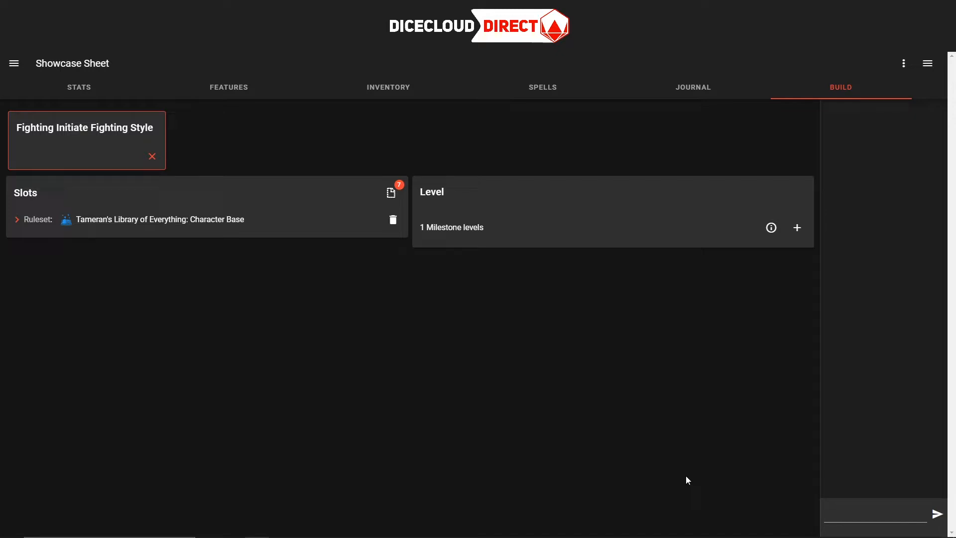
Restore the hidden Race slot in the build view and hide the Fighting Initiate Fighting Style slot
left_click(391, 194)
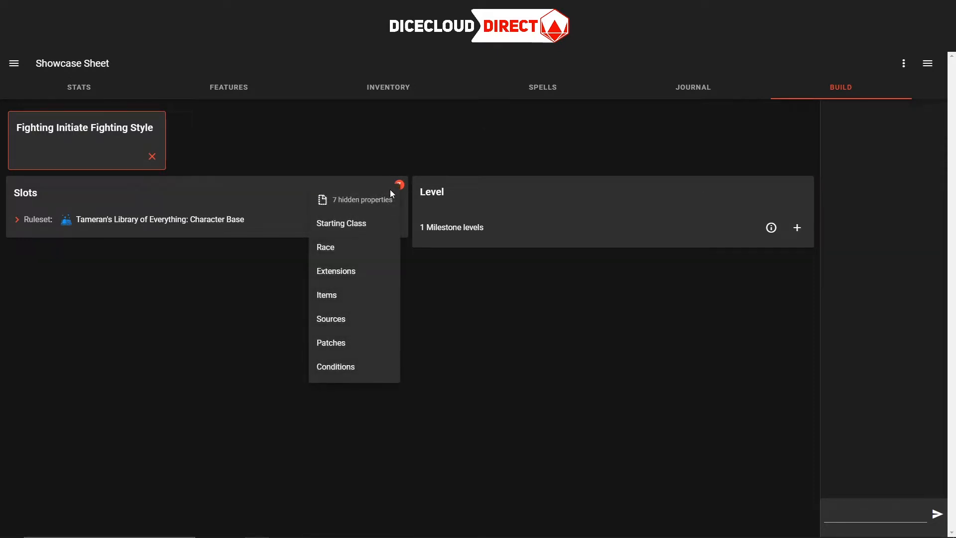
left_click(324, 253)
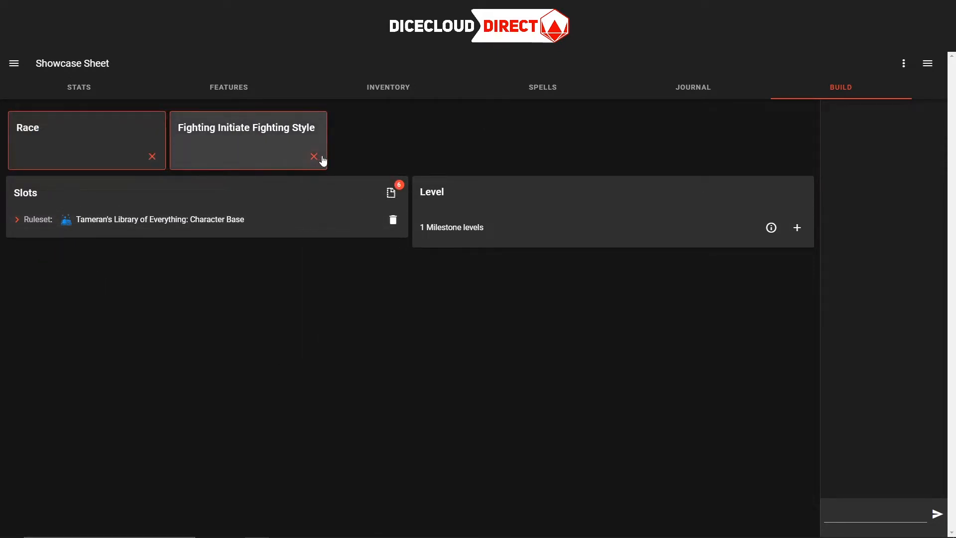
left_click(314, 156)
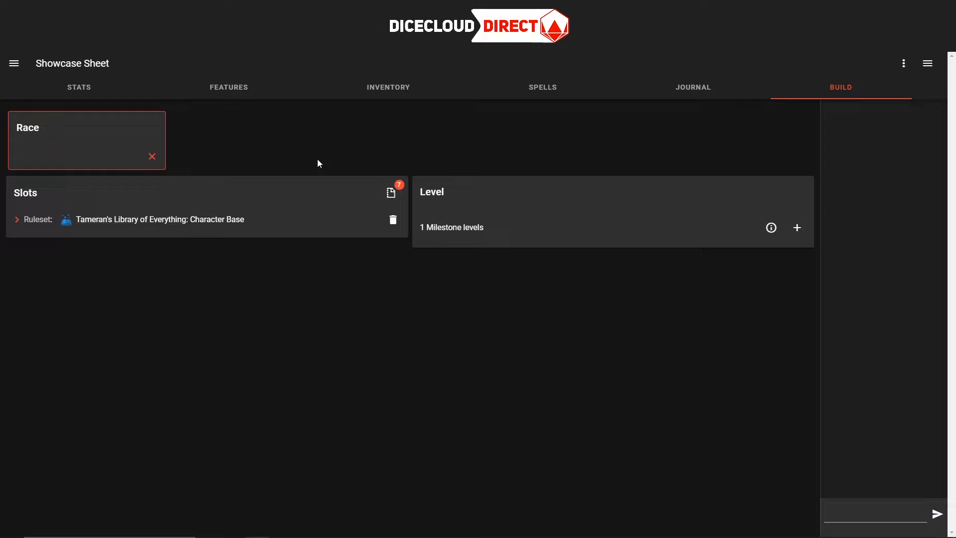
Fill the Race slot with Build-A-Race (Custom Race) from !!Hexa's Test Lab
left_click(123, 125)
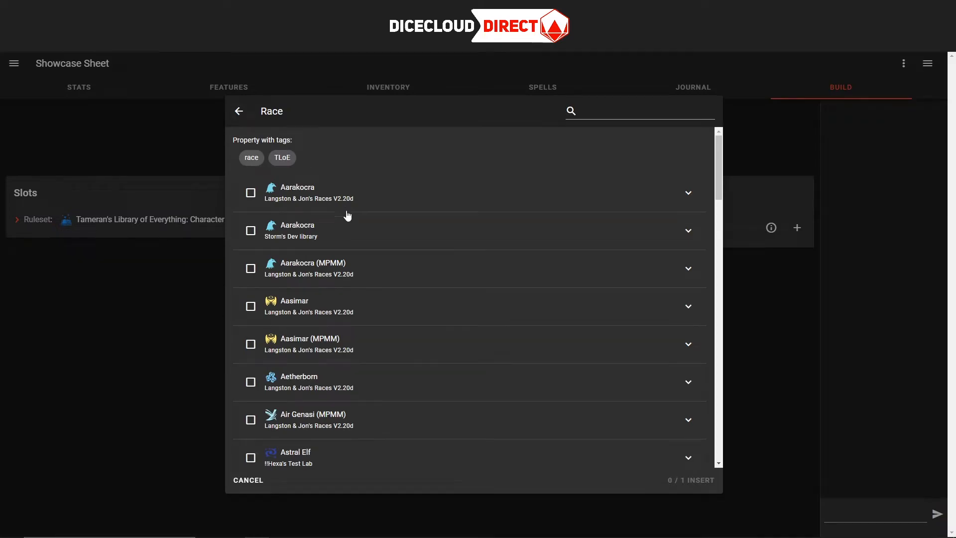
scroll(346, 301, "down", 1)
scroll(345, 301, "down", 6)
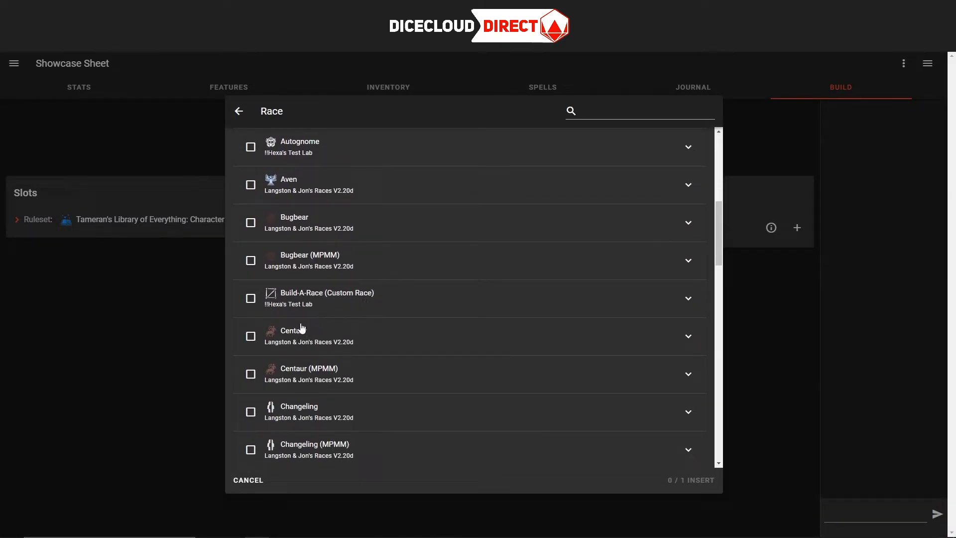
scroll(302, 327, "down", 2)
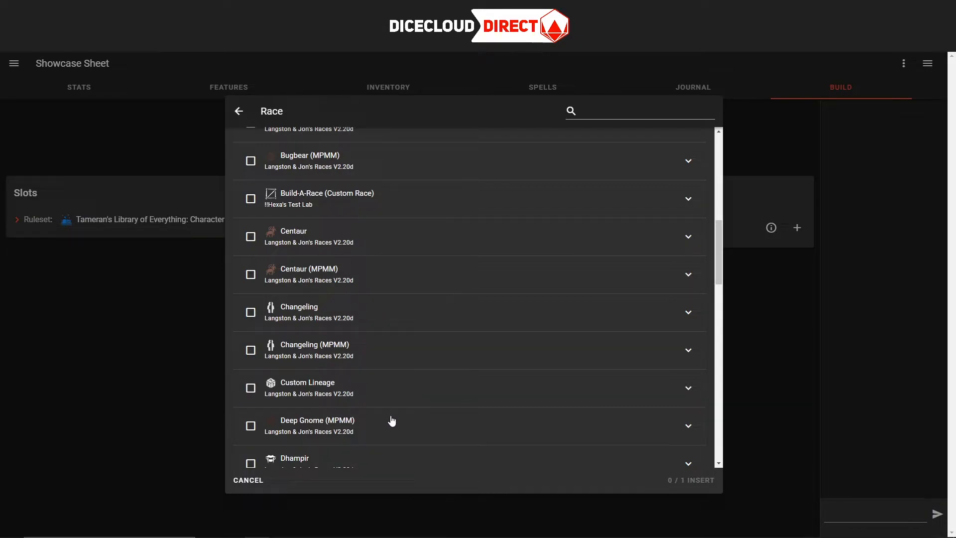
scroll(398, 275, "up", 1)
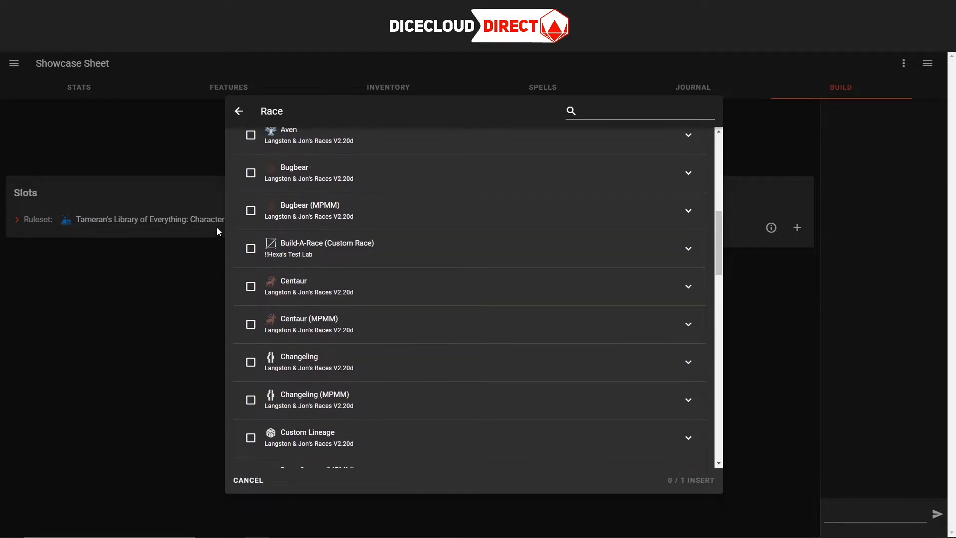
left_click(251, 248)
left_click(667, 481)
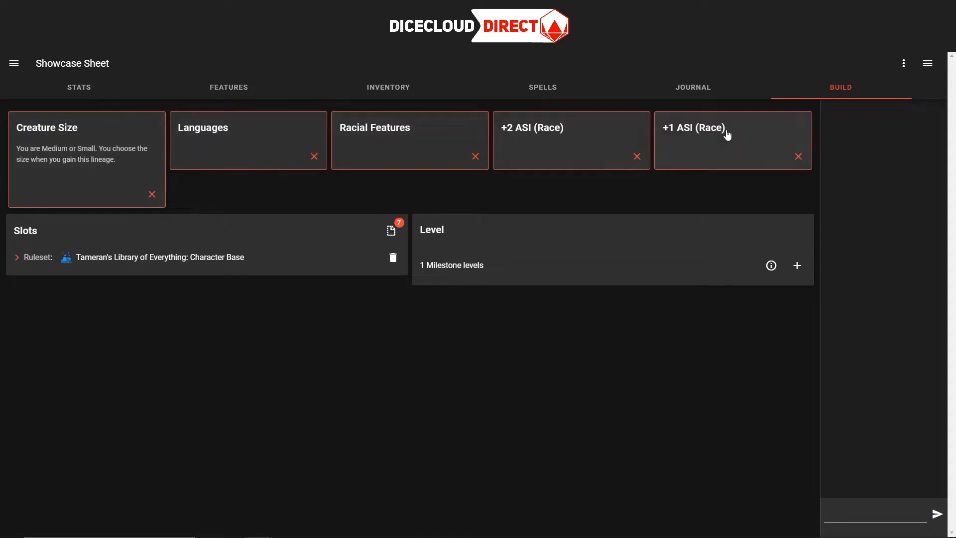
Examine the options offered by the Creature Size, Languages, Racial Features, +2 ASI (Race) and +1 ASI (Race) slots, inserting nothing
left_click(40, 130)
left_click(40, 127)
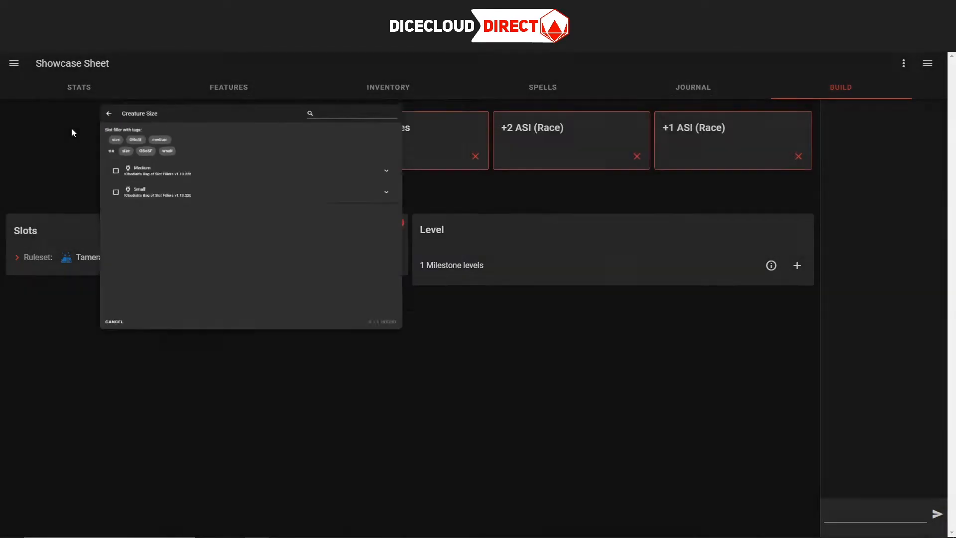
left_click(250, 136)
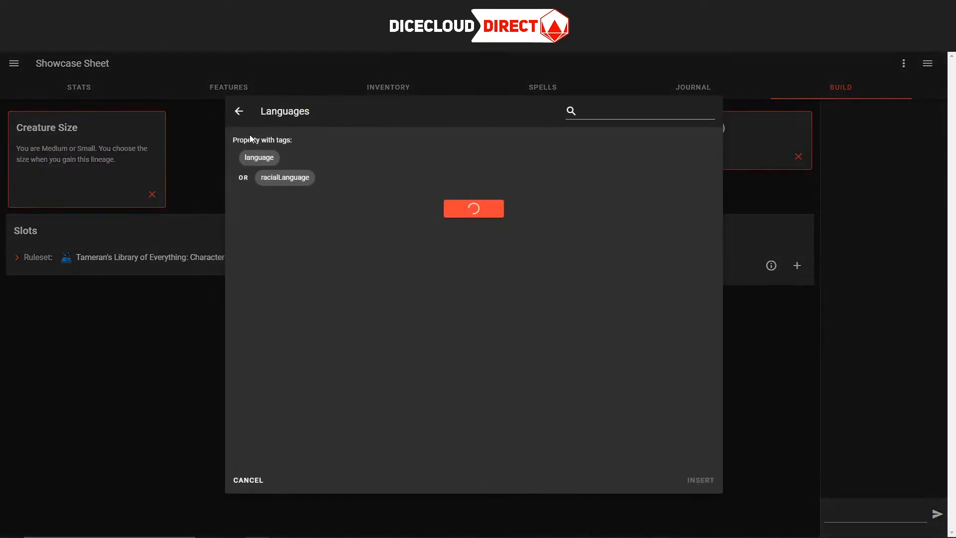
left_click(216, 178)
left_click(432, 124)
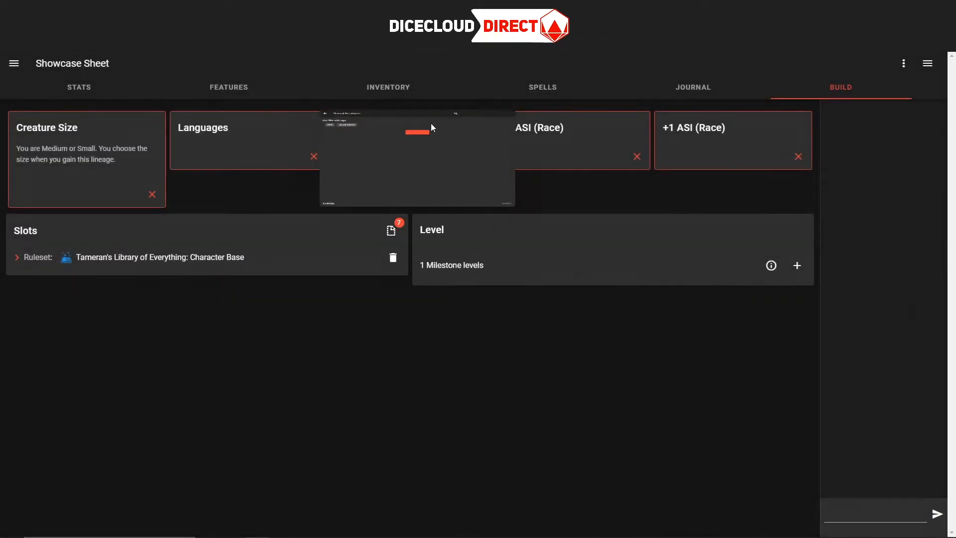
scroll(448, 270, "down", 2)
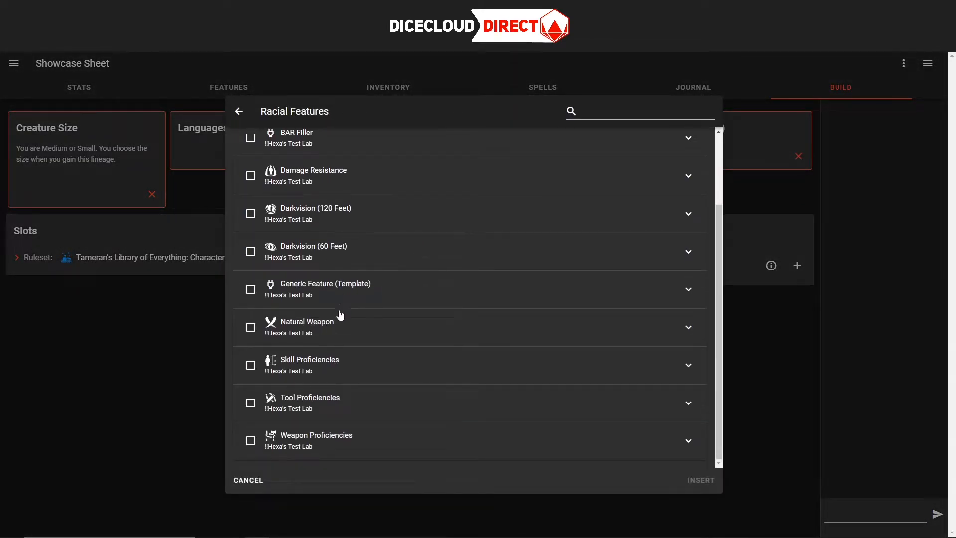
scroll(309, 301, "up", 2)
left_click(206, 220)
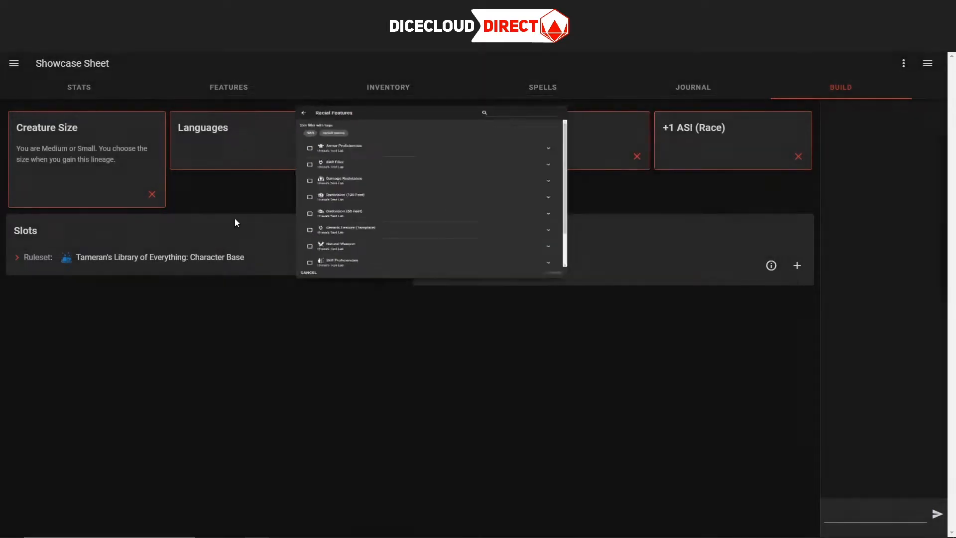
left_click(539, 139)
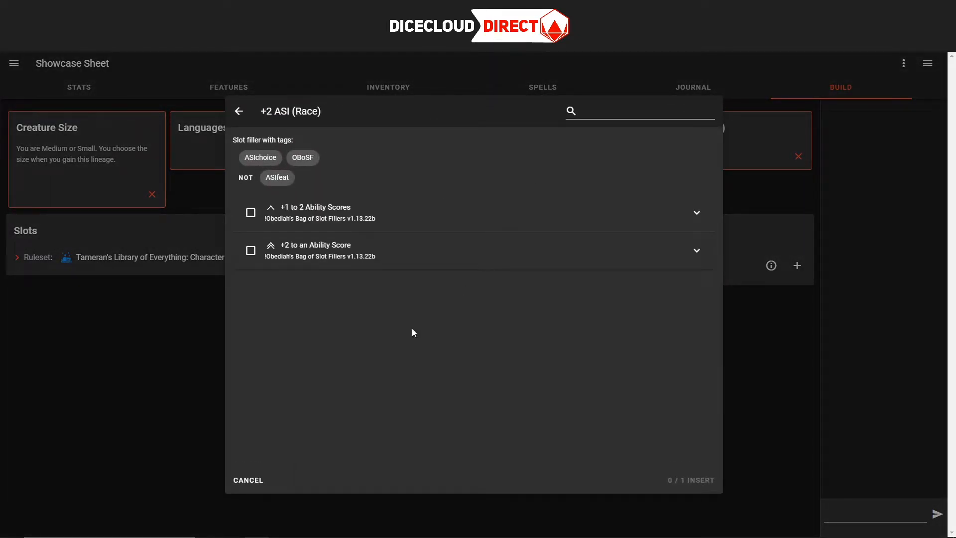
left_click(206, 199)
left_click(740, 136)
left_click(739, 147)
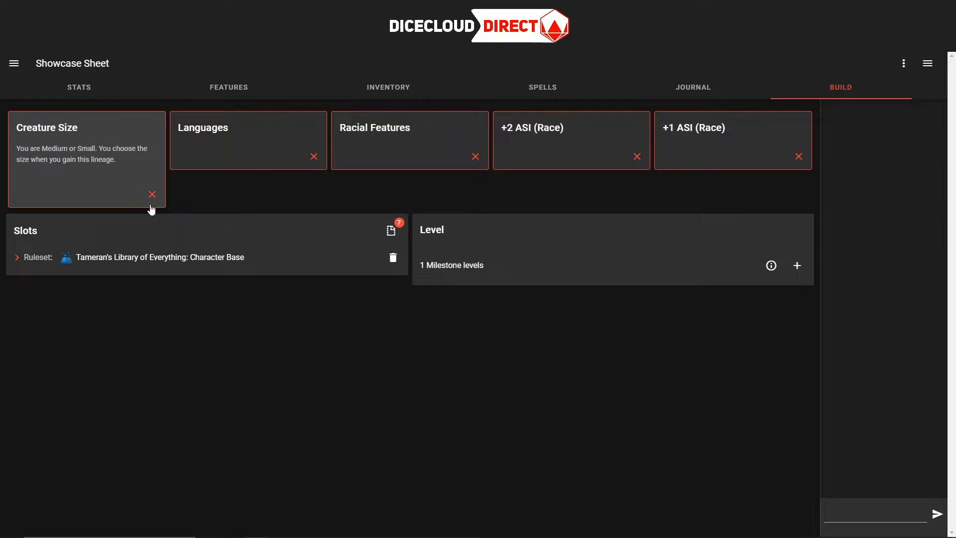
Expand the ruleset's slot tree, delete Build-A-Race (Custom Race) from the Race slot, and collapse the tree again
left_click(17, 257)
left_click(393, 298)
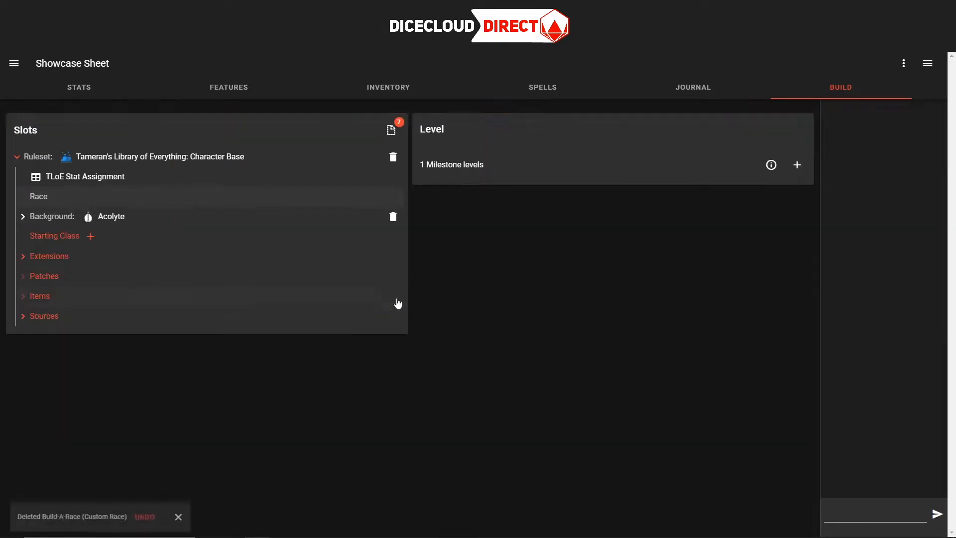
left_click(16, 221)
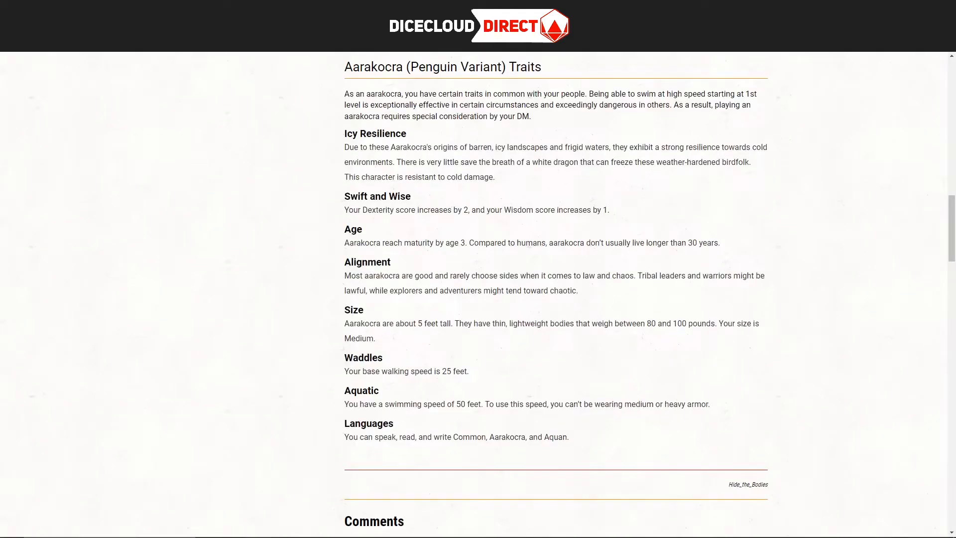
Highlight the Aarakocra (Penguin Variant) Traits heading on the homebrew page and hide the empty Race slot in the character's build view
left_click_drag(316, 82, 660, 87)
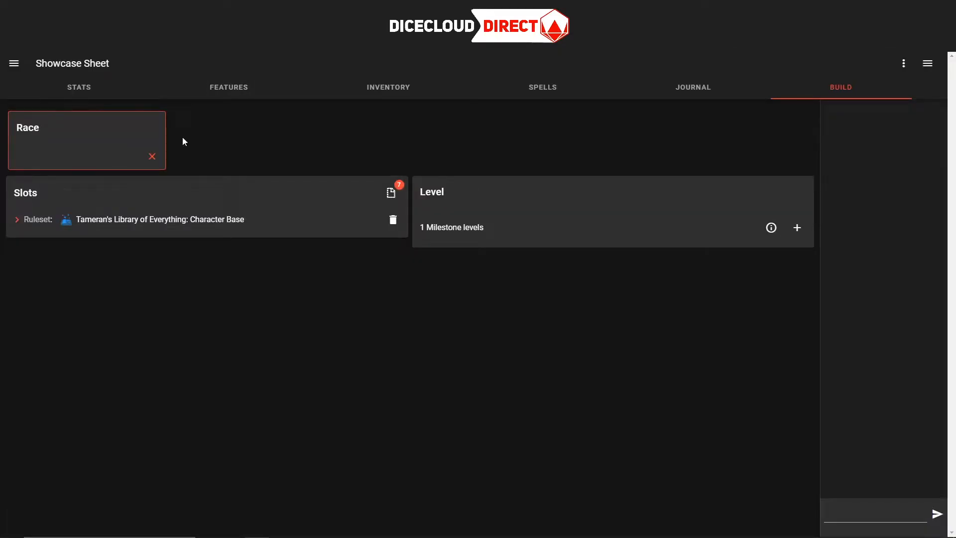
left_click(152, 157)
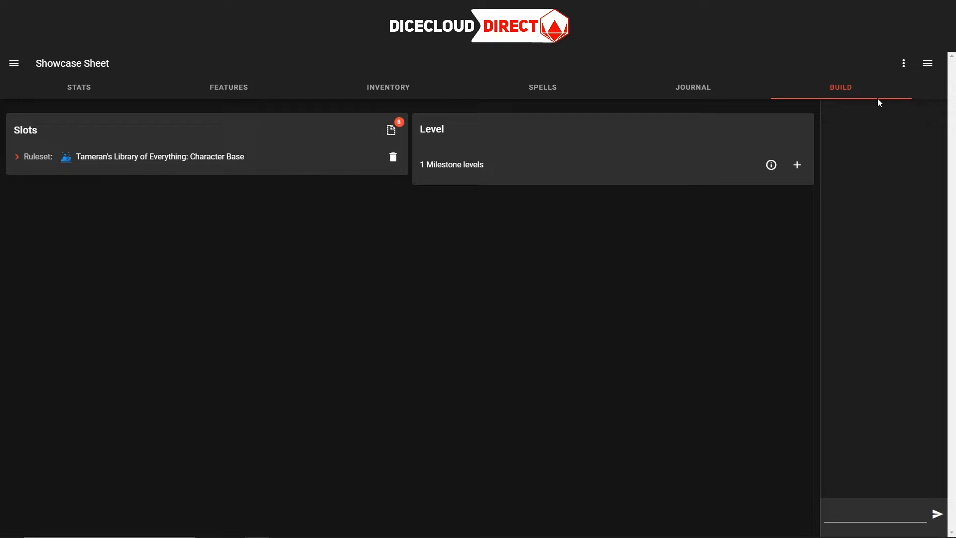
Look through the character sheet's Stats, Features and Inventory pages, ending on Features
left_click(110, 89)
left_click(234, 89)
left_click(381, 88)
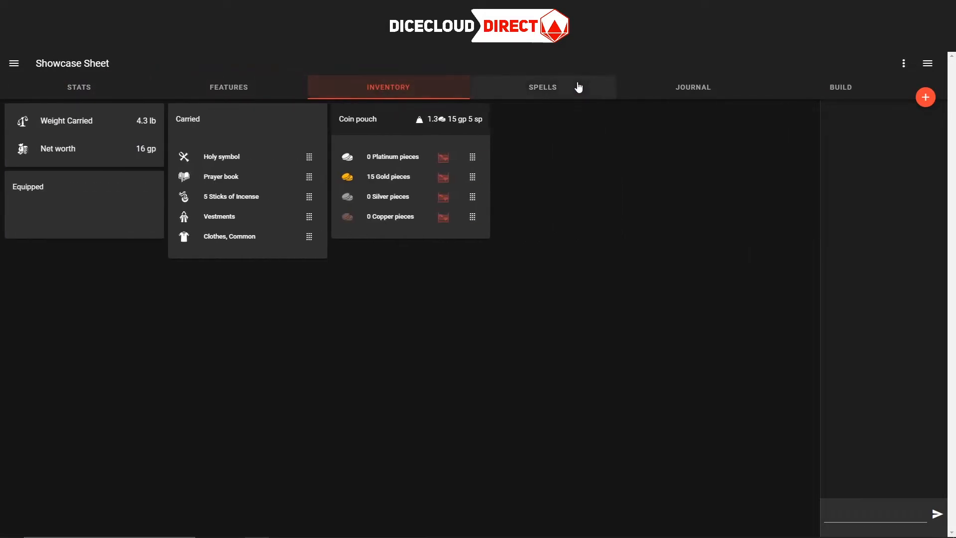
left_click(305, 88)
left_click(106, 89)
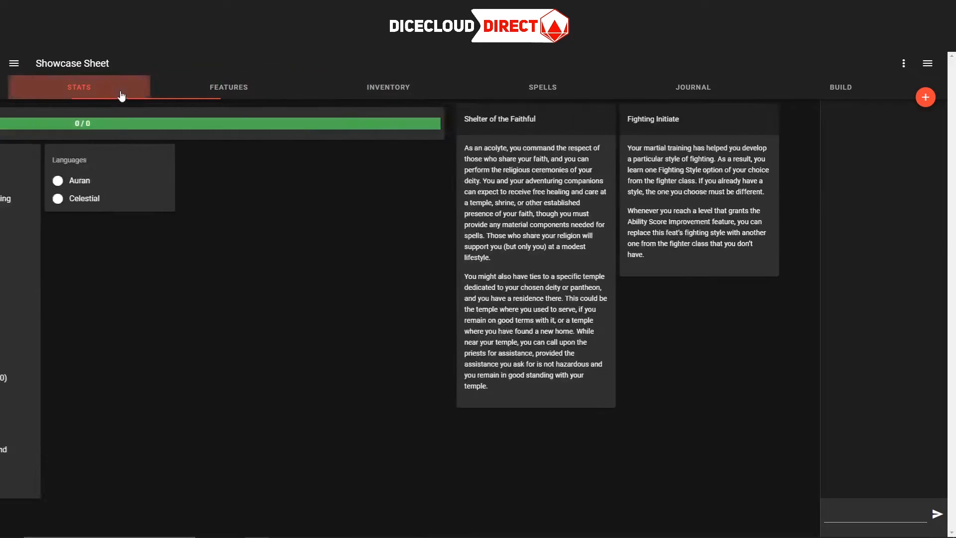
left_click(226, 88)
left_click(133, 90)
left_click(222, 92)
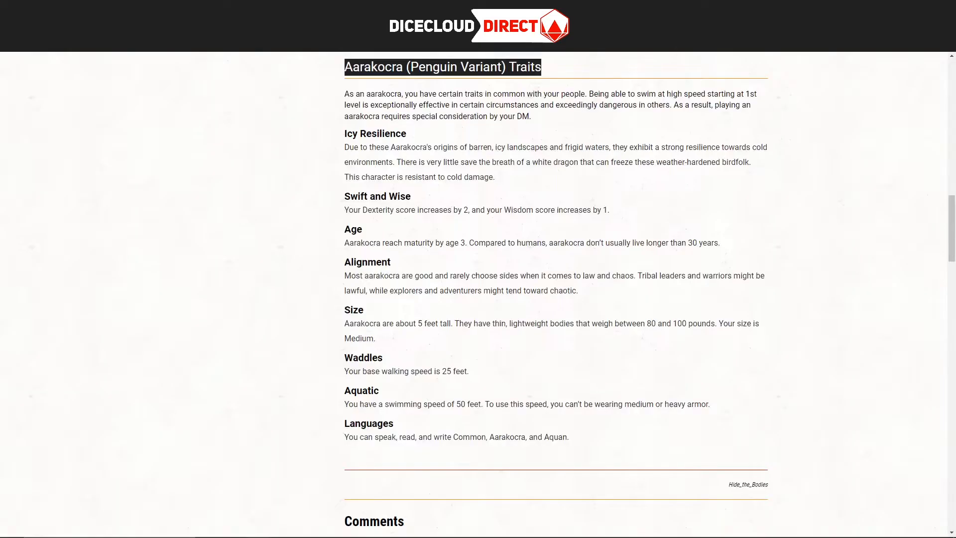
Read the introduction and the Icy Resilience trait of the Aarakocra (Penguin Variant) on the homebrew page
left_click(361, 96)
left_click_drag(344, 93, 680, 105)
left_click_drag(345, 117, 543, 120)
left_click(544, 120)
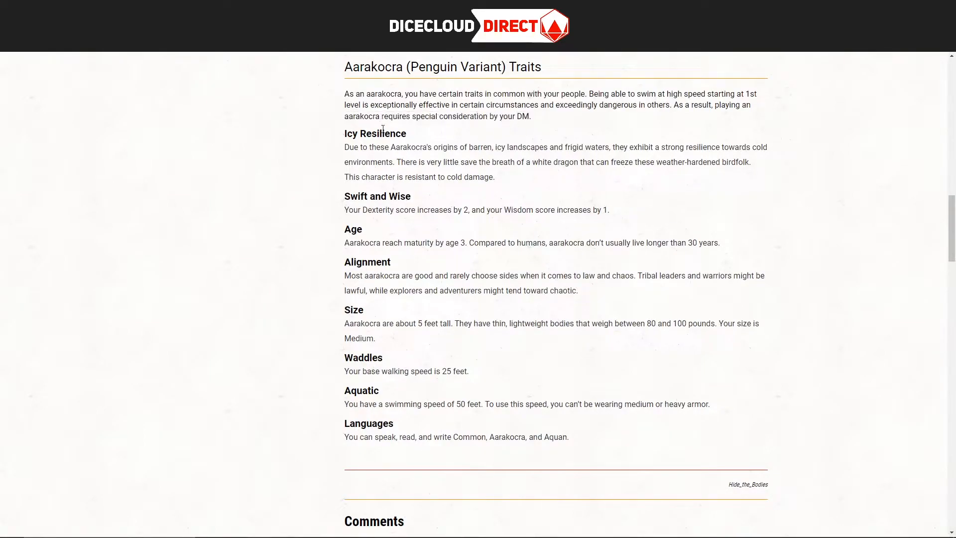
left_click_drag(345, 133, 448, 132)
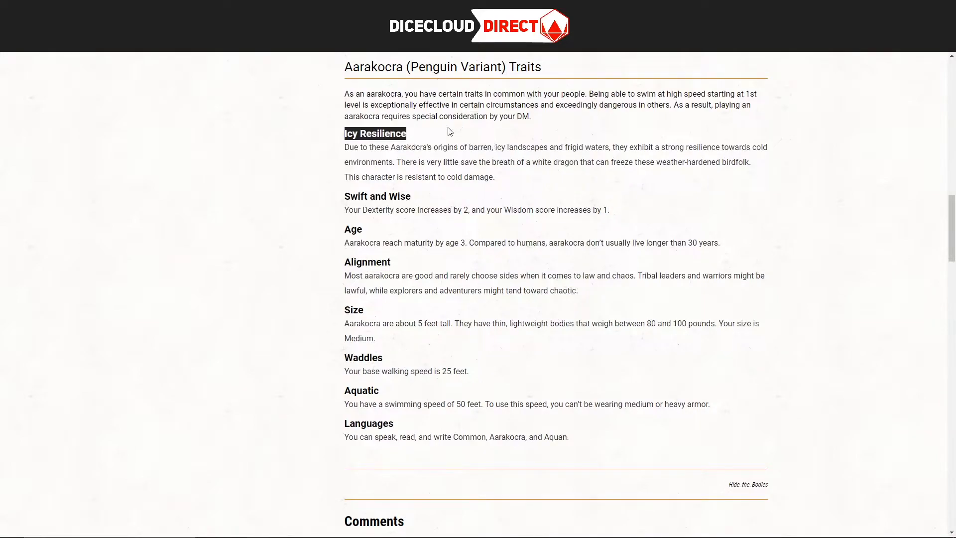
mouse_move(345, 148)
left_mouse_down()
mouse_move(492, 156)
mouse_move(702, 148)
mouse_move(374, 163)
mouse_move(702, 163)
mouse_move(617, 181)
mouse_move(359, 178)
mouse_move(368, 178)
mouse_move(502, 181)
mouse_move(341, 141)
left_mouse_up()
left_click(508, 182)
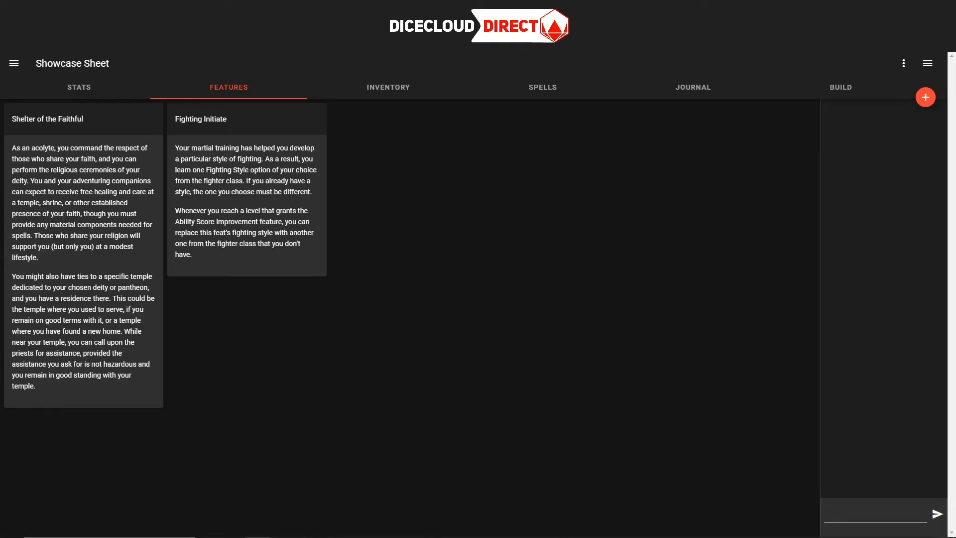
Start a new feature on the character sheet and name it Icy Resilience, copying the name from the homebrew page
left_click(199, 7)
left_click(925, 97)
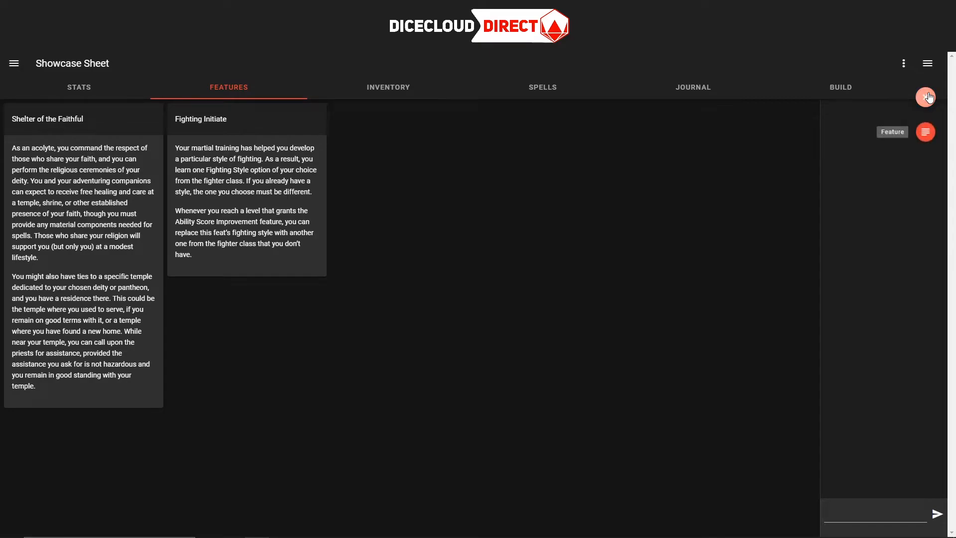
left_click(927, 132)
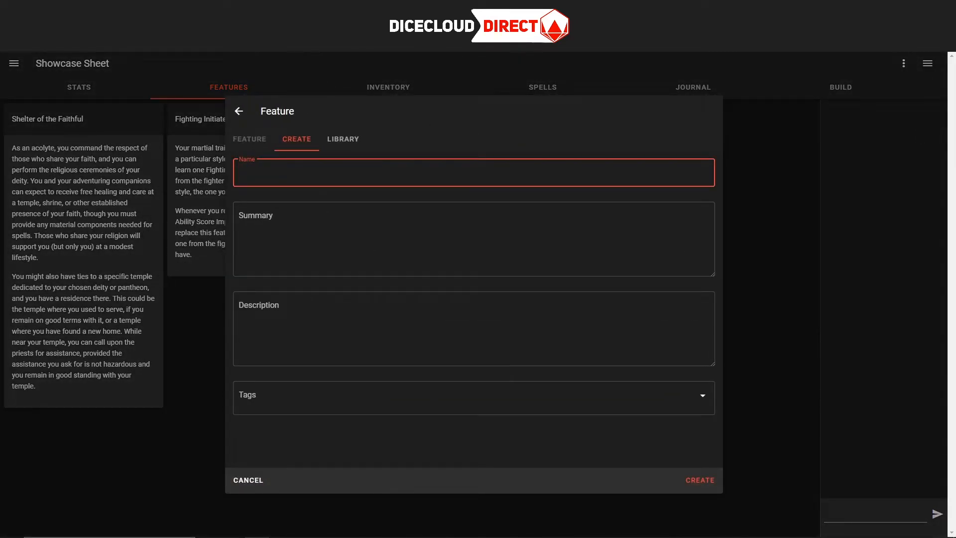
left_click(298, 8)
left_click(394, 145)
left_click_drag(430, 129, 341, 137)
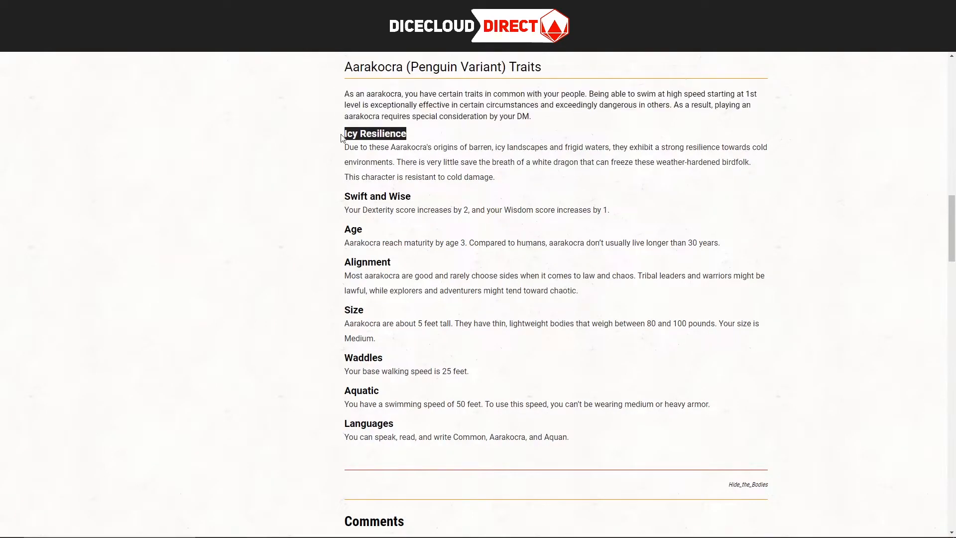
key("ctrl+c")
key("alt+Tab")
key("ctrl+v")
key("Tab")
Copy the full Icy Resilience trait text from the homebrew page into the new feature's summary
key("alt+Tab")
left_click_drag(504, 178, 341, 151)
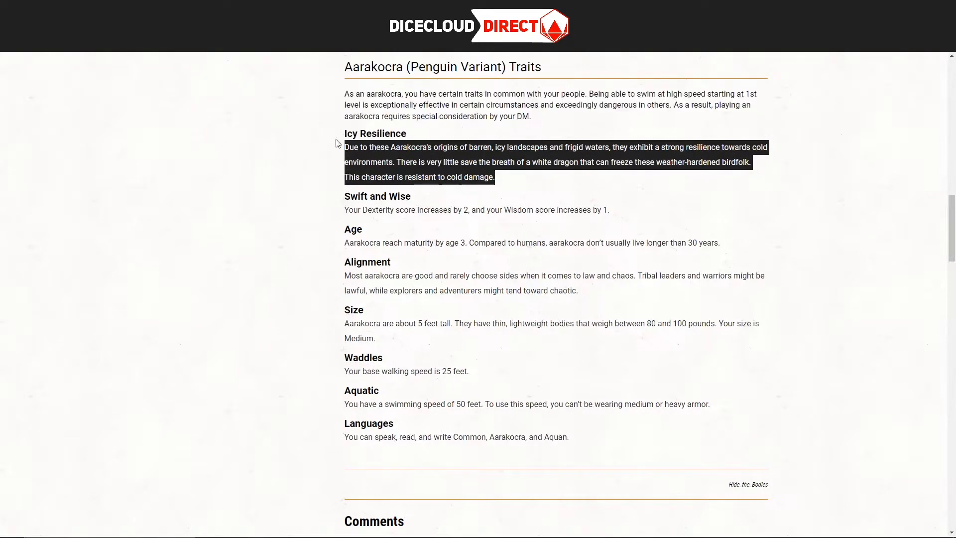
key("ctrl+c")
key("alt+Tab")
key("ctrl+v")
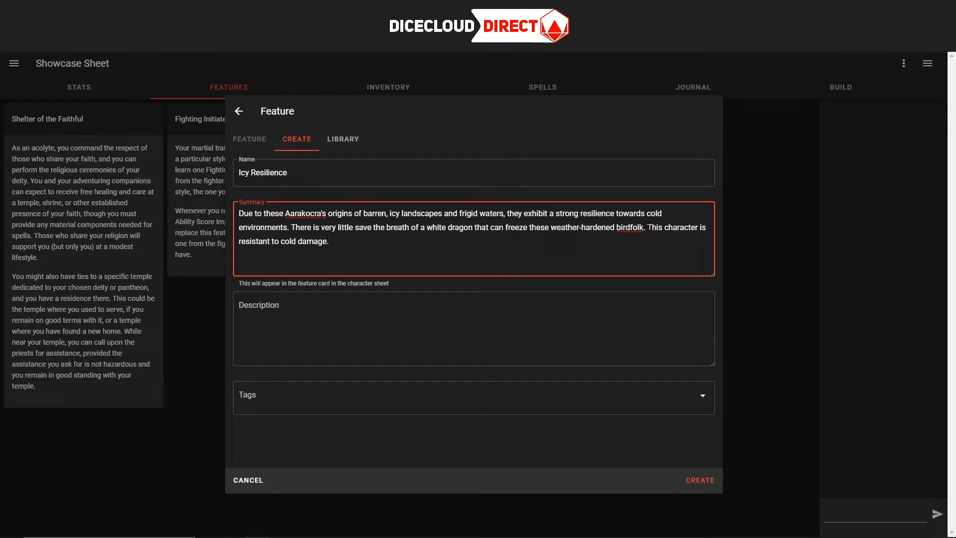
Move the flavour text into the description, keep "This character is resistant to cold damage." as the summary, and create the feature
left_click_drag(648, 227, 196, 208)
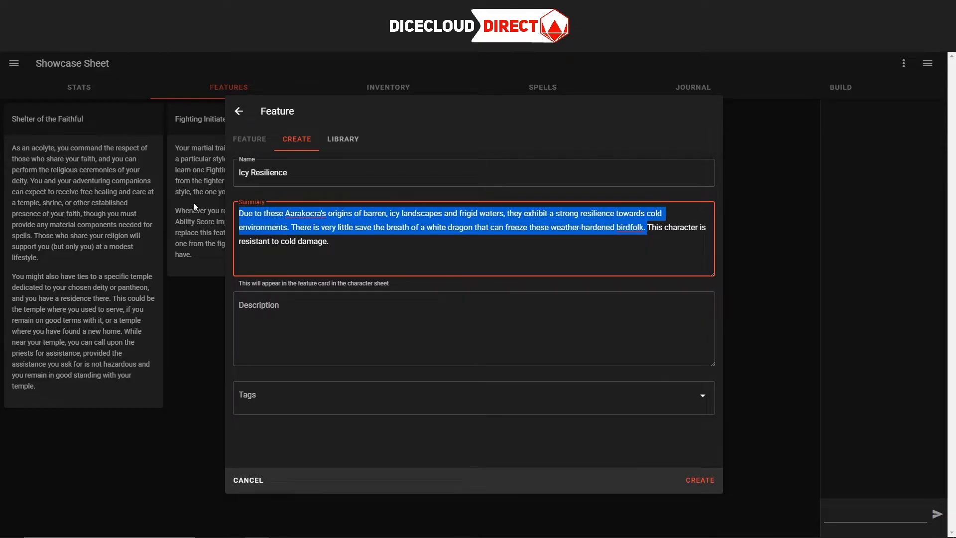
key("ctrl+x")
left_click(306, 306)
key("ctrl+v")
left_click(390, 213)
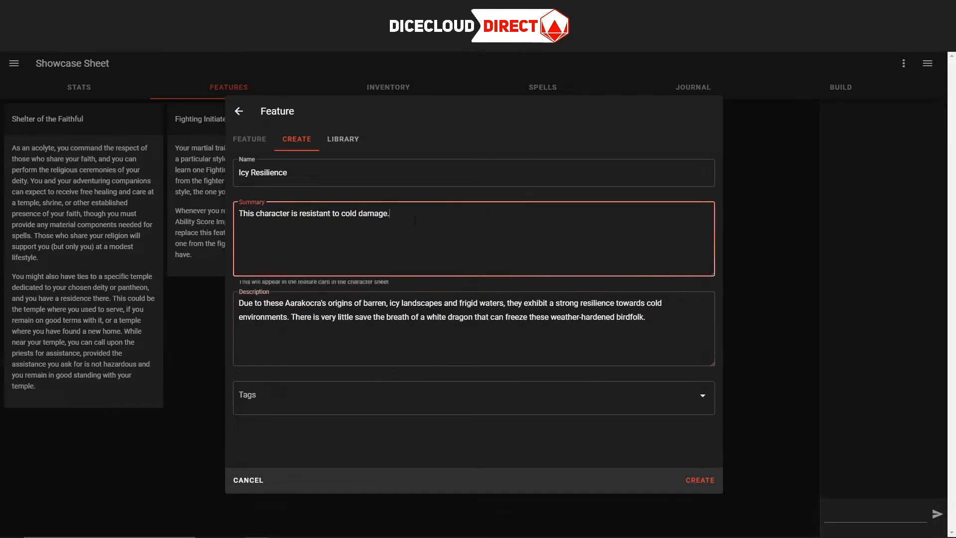
left_click_drag(390, 213, 126, 198)
left_click(334, 253)
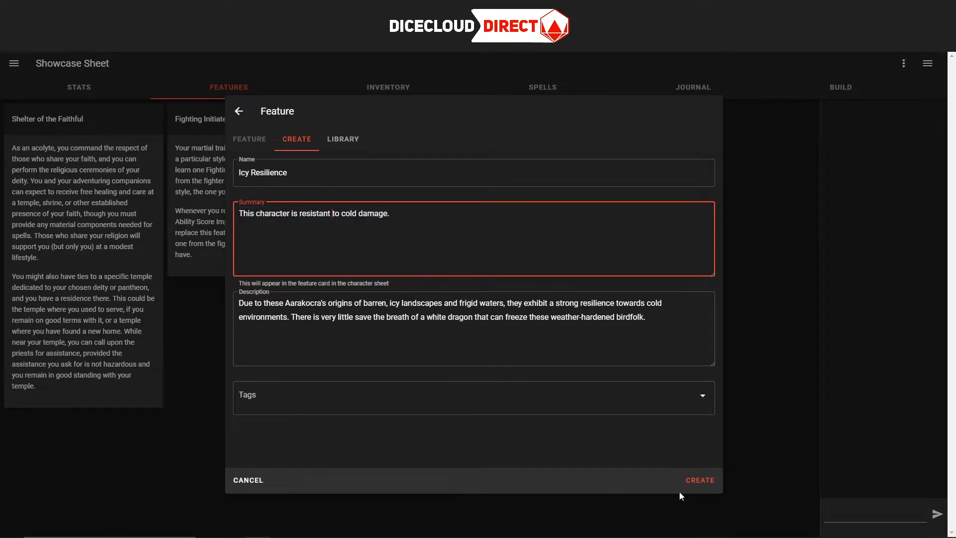
left_click(697, 481)
Set the Icy Resilience feature's colour to a light icy blue and finish editing it
left_click(234, 301)
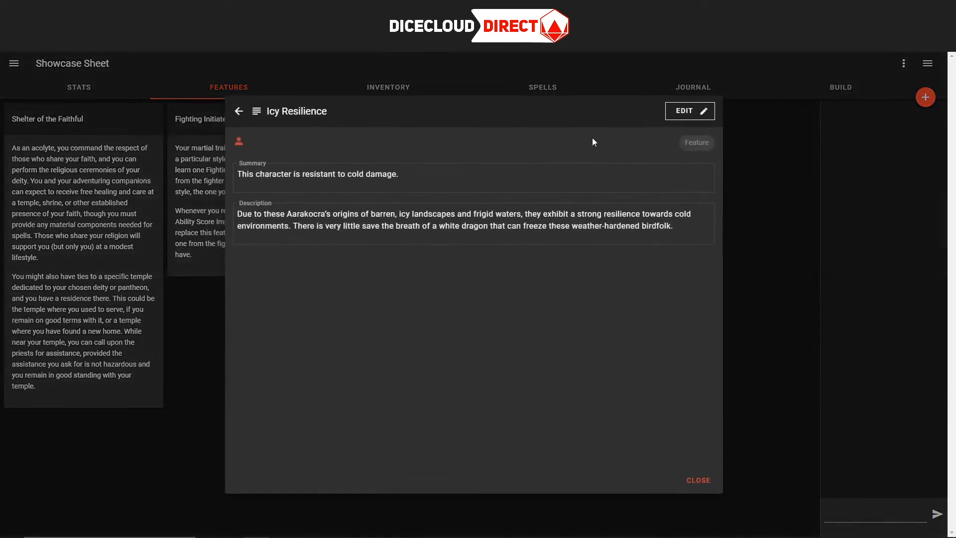
left_click(687, 109)
left_click(631, 110)
left_click(610, 115)
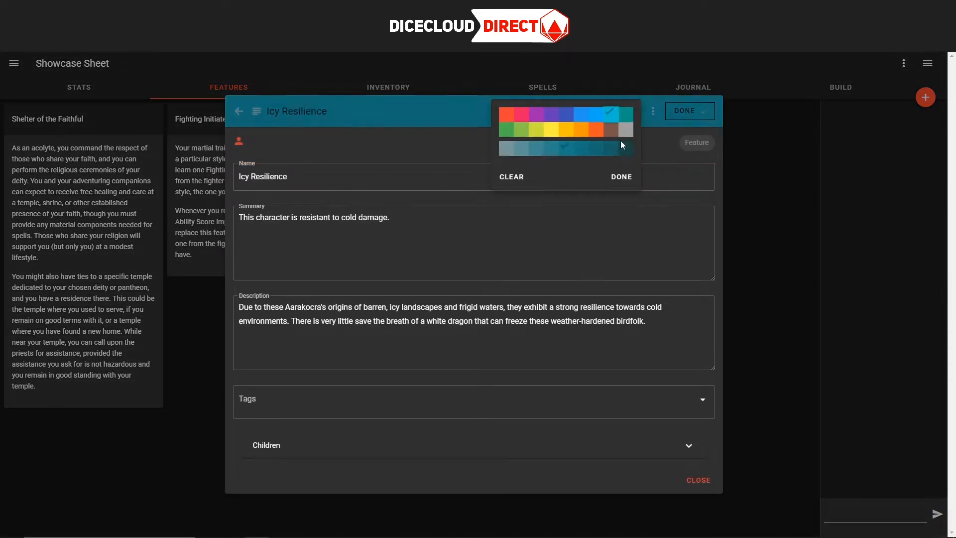
left_click(505, 149)
left_click(526, 152)
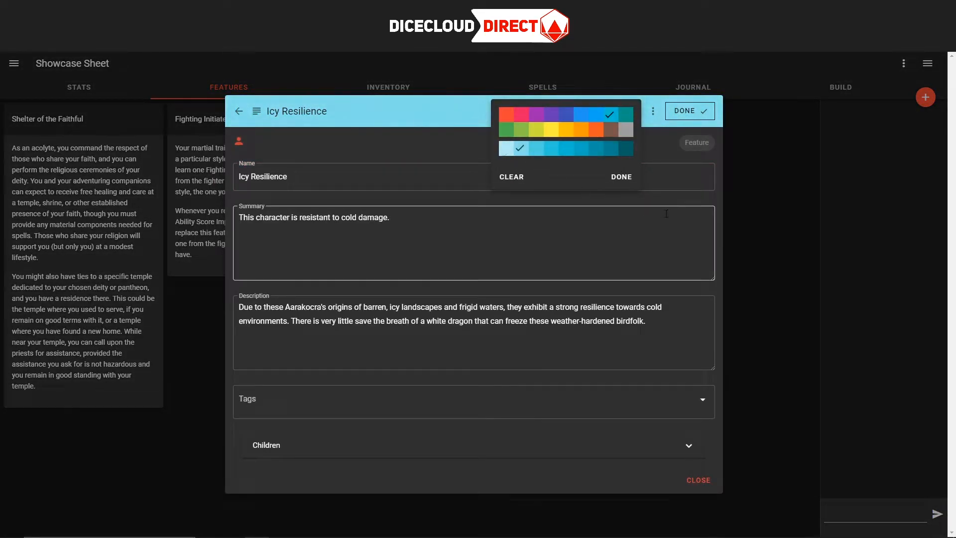
left_click(621, 177)
left_click(689, 111)
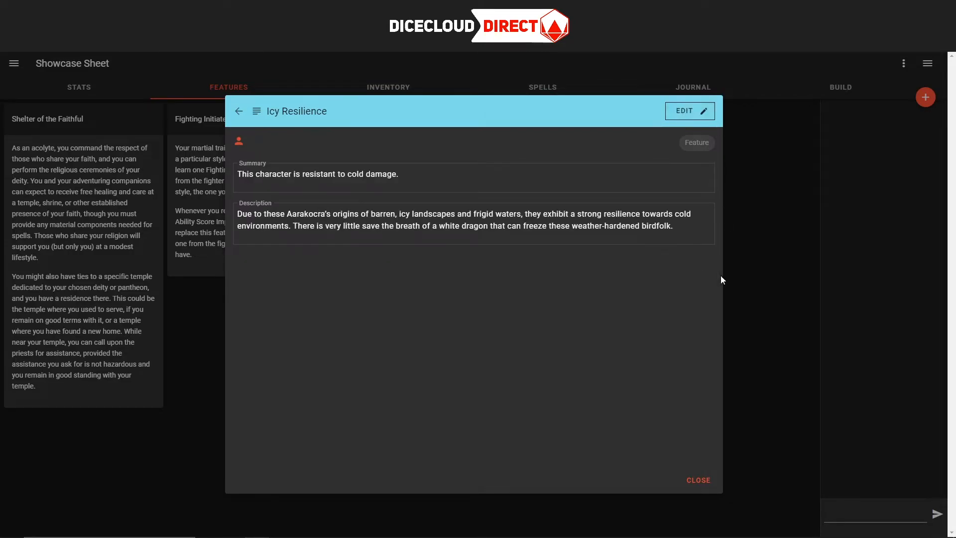
Reopen the Icy Resilience feature for editing and start a damage multiplier as its child property
left_click_drag(404, 175, 235, 178)
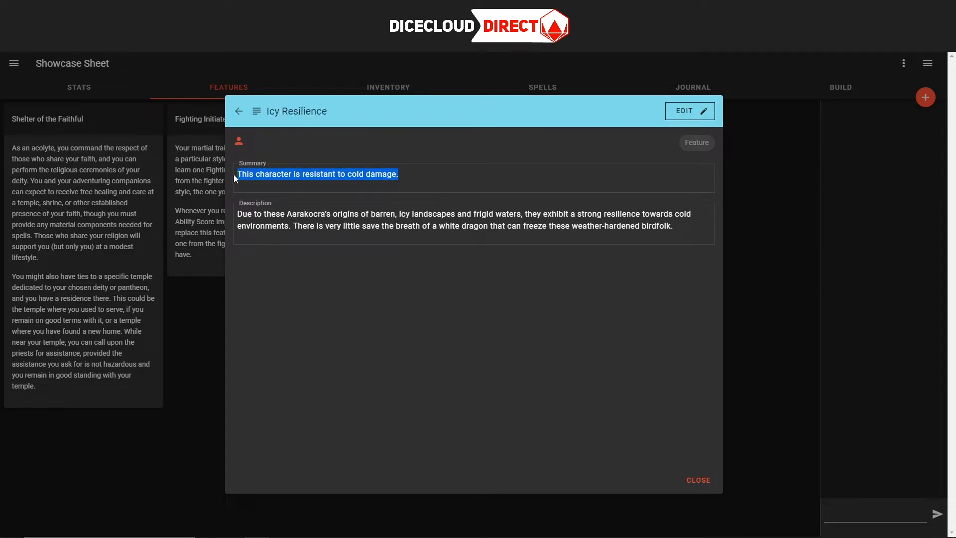
left_click(669, 123)
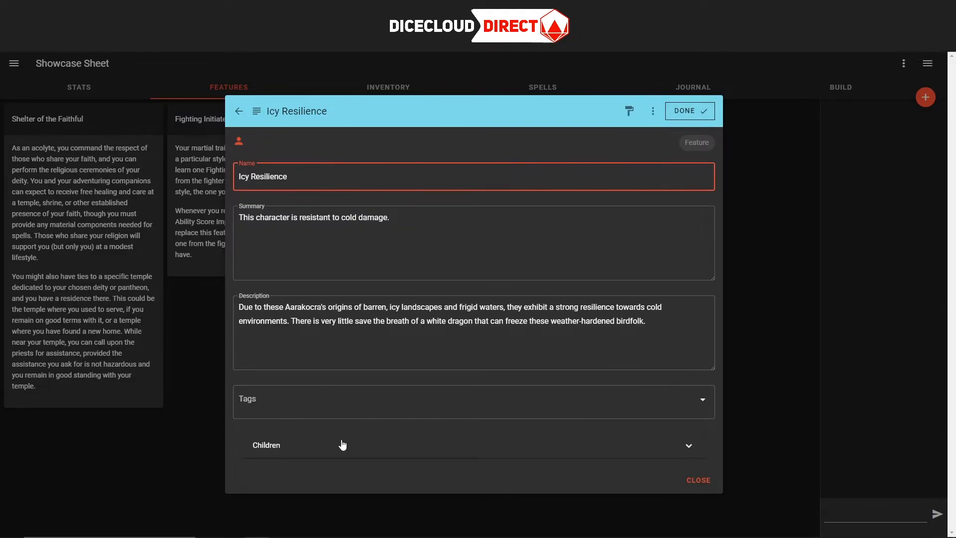
left_click(326, 451)
scroll(327, 452, "down", 1)
left_click(254, 443)
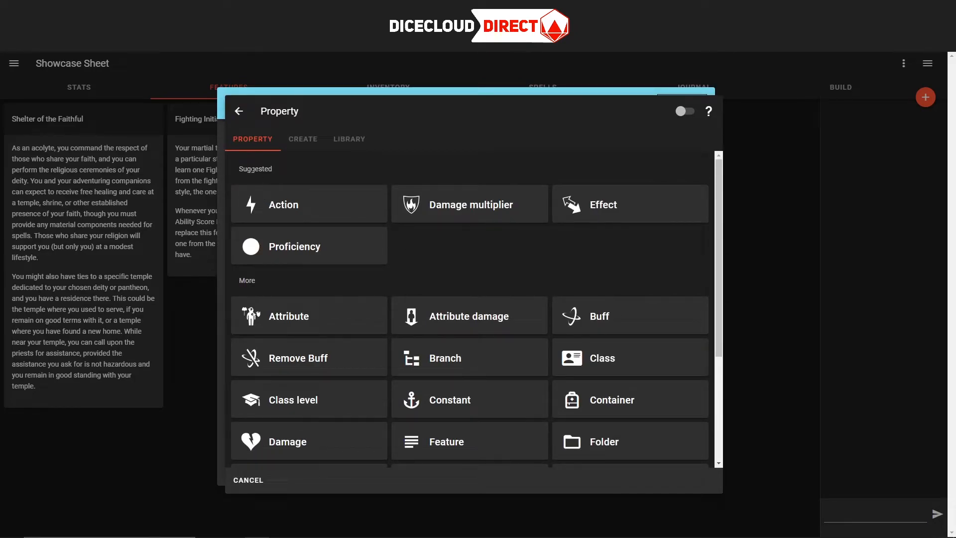
left_click_drag(239, 170, 350, 174)
left_click(350, 178)
left_click(351, 192)
left_click(252, 139)
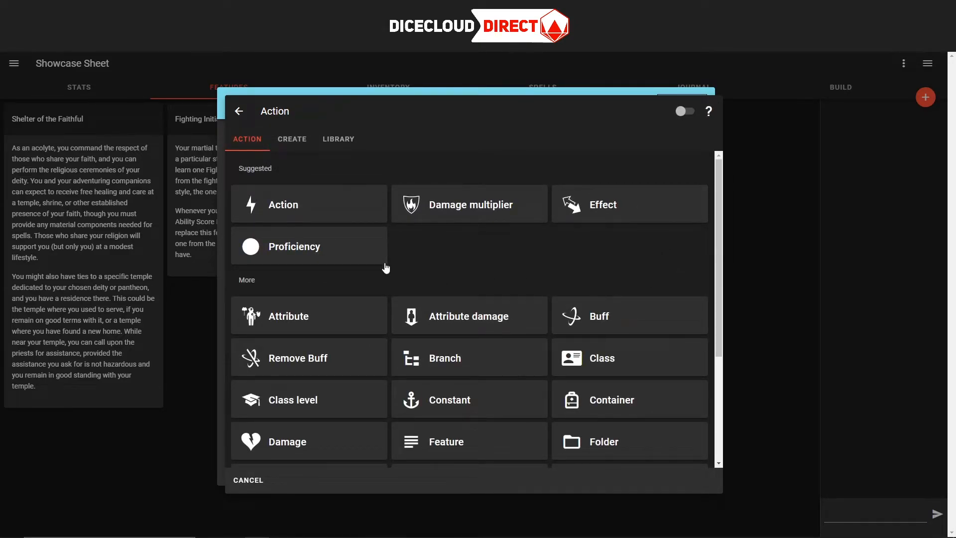
left_click(516, 213)
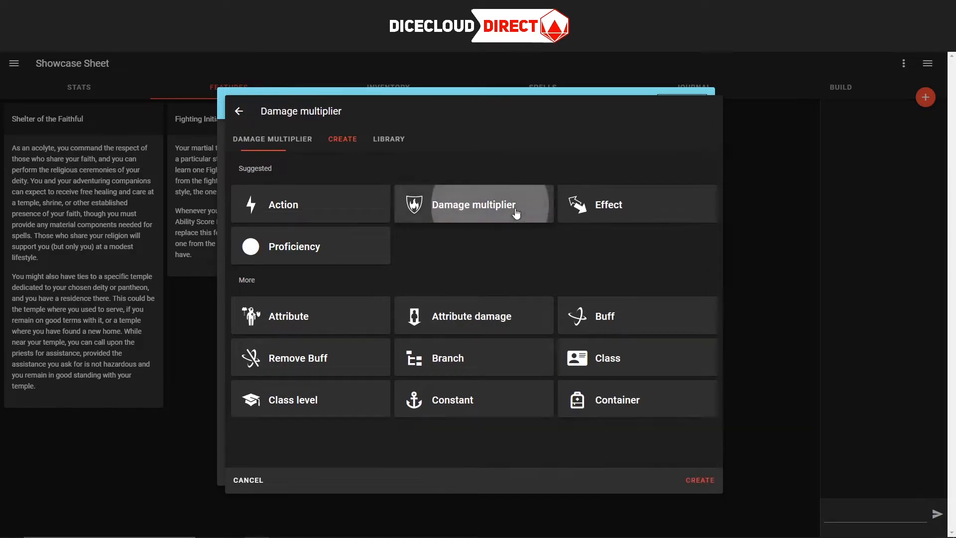
Name the damage multiplier Icy Resilience, copying the trait name from the homebrew page
left_click(335, 180)
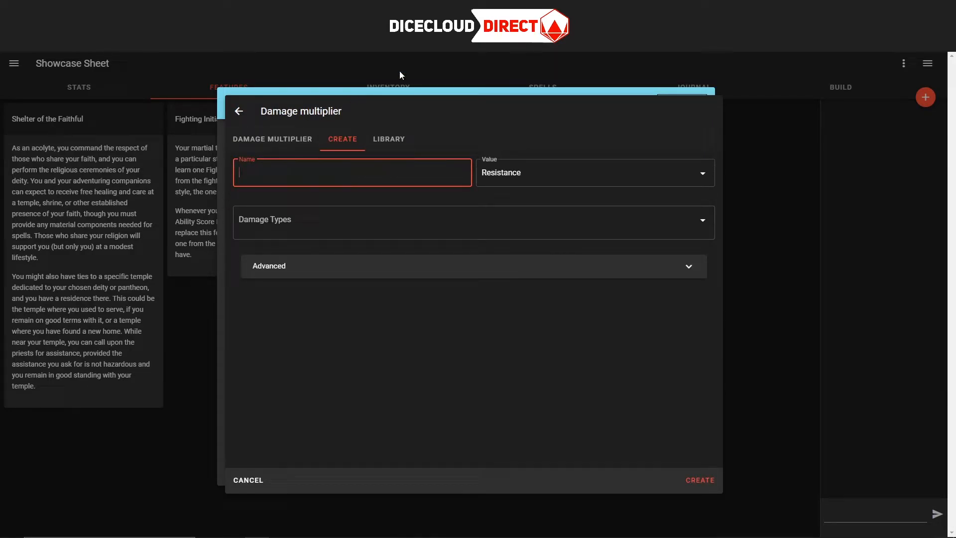
left_click(419, 7)
left_click_drag(410, 134, 344, 135)
key("ctrl+c")
left_click(221, 7)
key("ctrl+v")
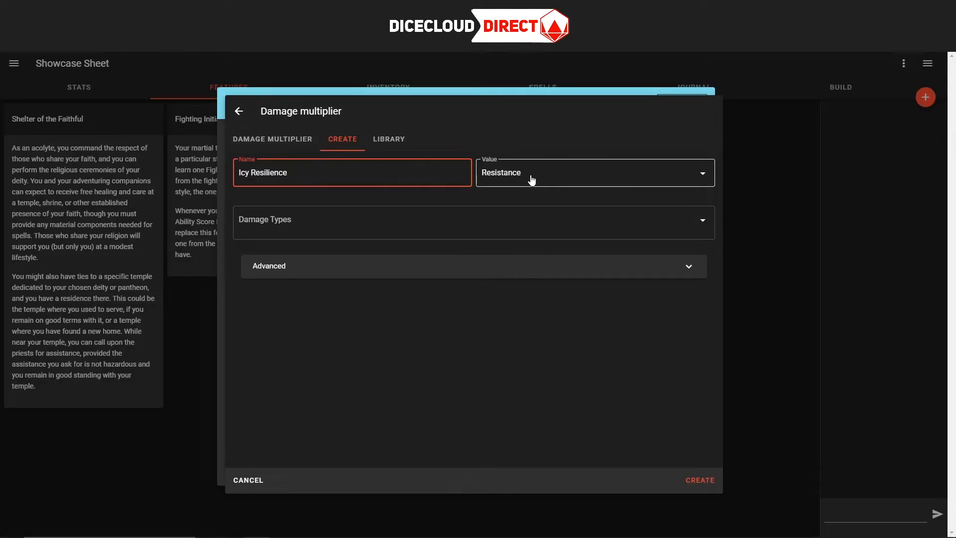
Add cold as the damage type of the Resistance damage multiplier
left_click(312, 223)
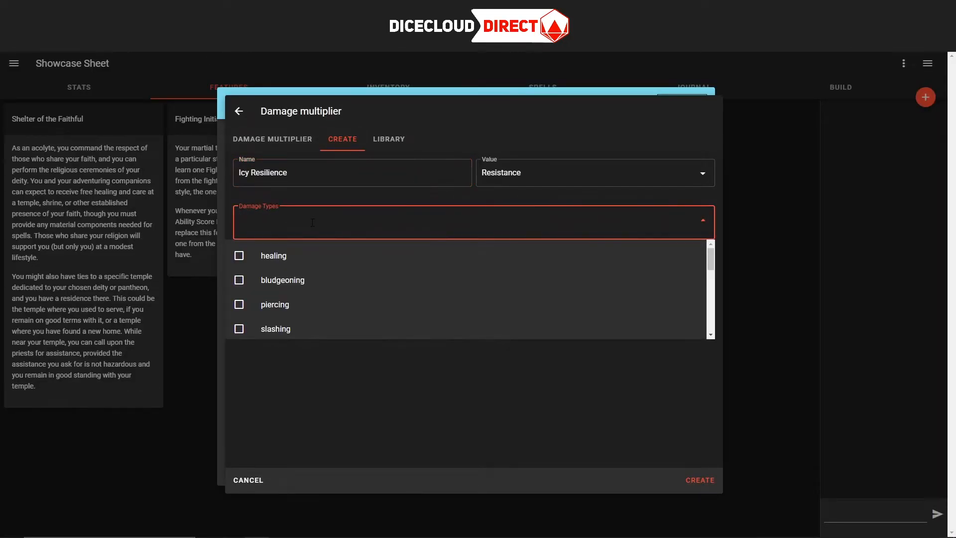
type("col")
key("Return")
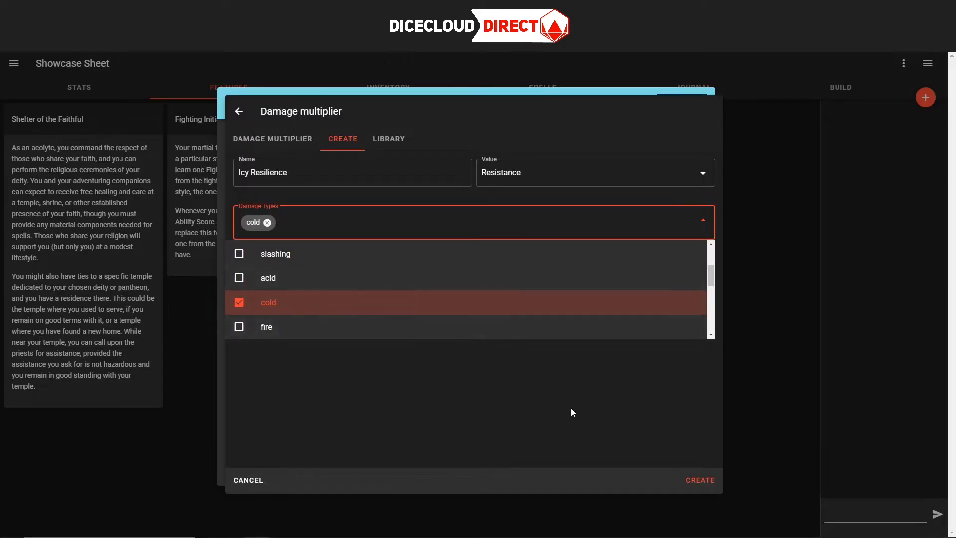
left_click(575, 420)
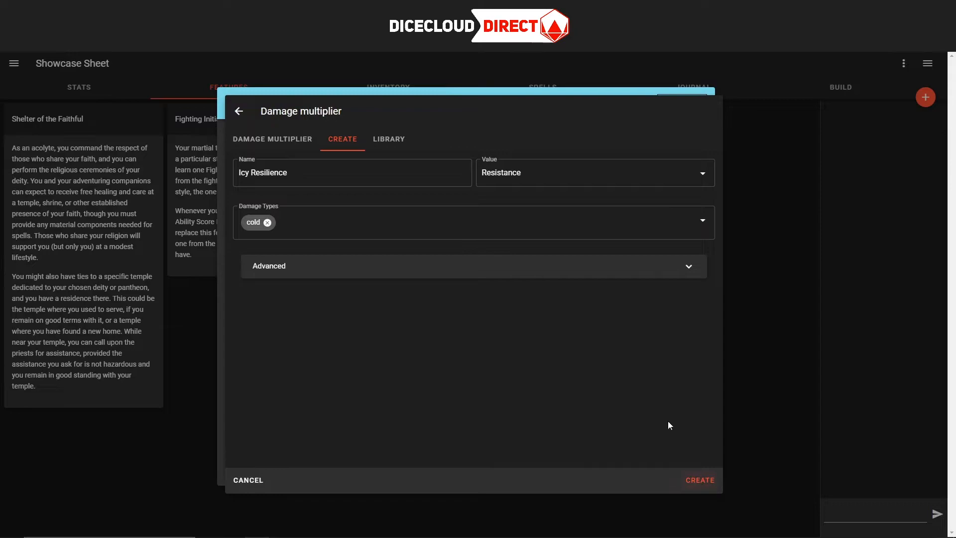
Review the advanced damage tag options, leave them empty, and create the damage multiplier before closing the Icy Resilience feature
left_click(603, 265)
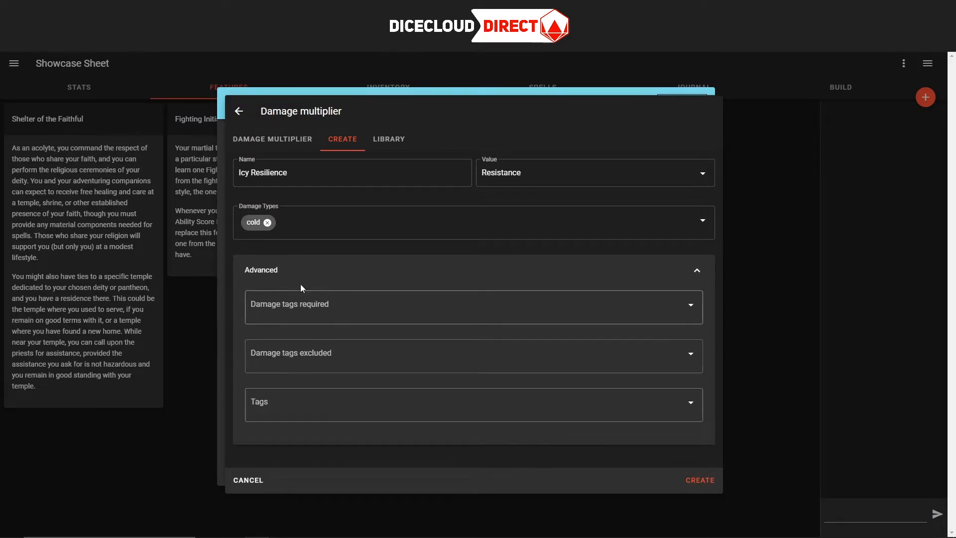
left_click(356, 308)
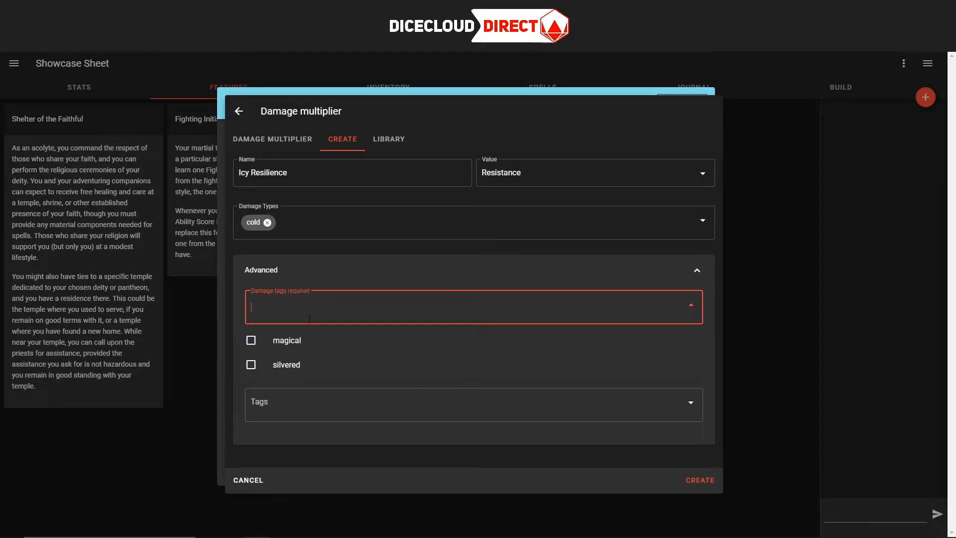
left_click(329, 247)
left_click(316, 355)
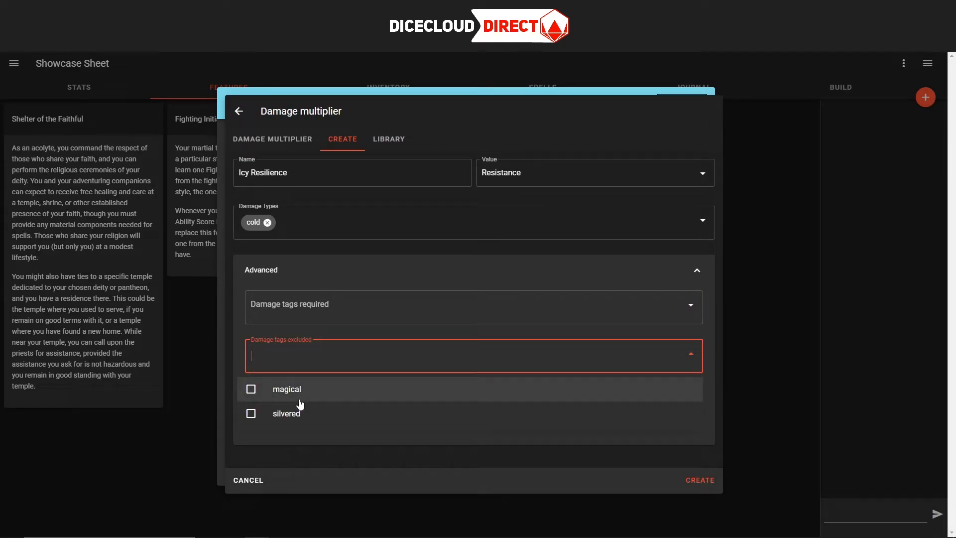
left_click(299, 399)
left_click(301, 356)
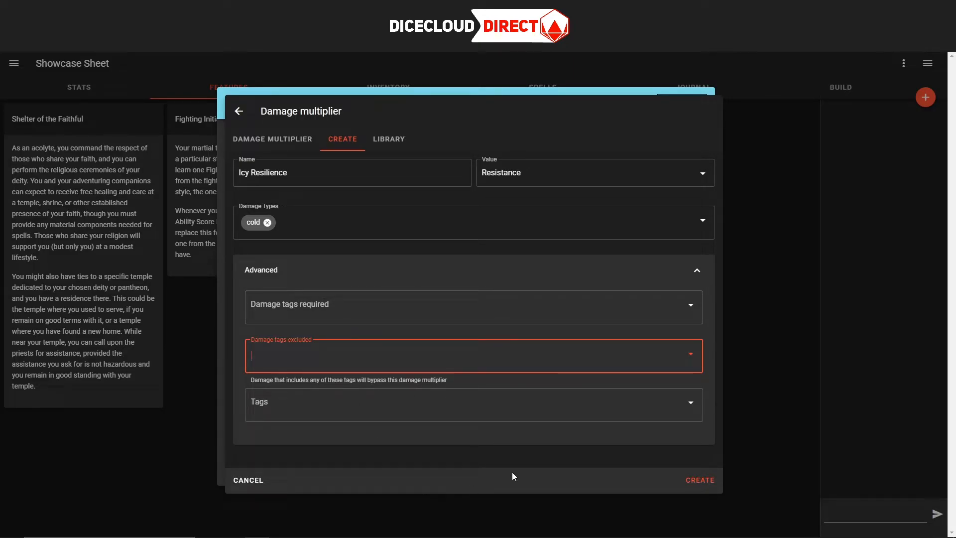
left_click(700, 480)
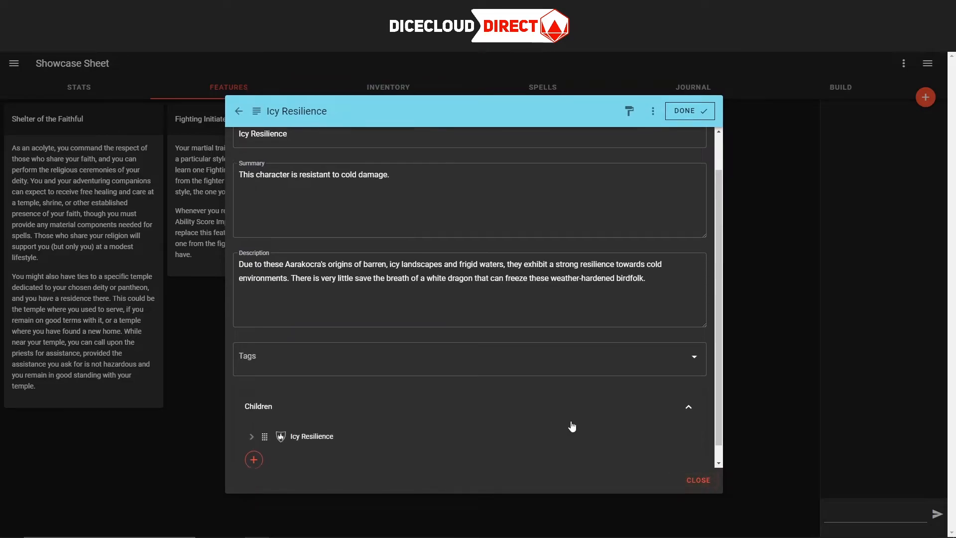
scroll(572, 426, "down", 1)
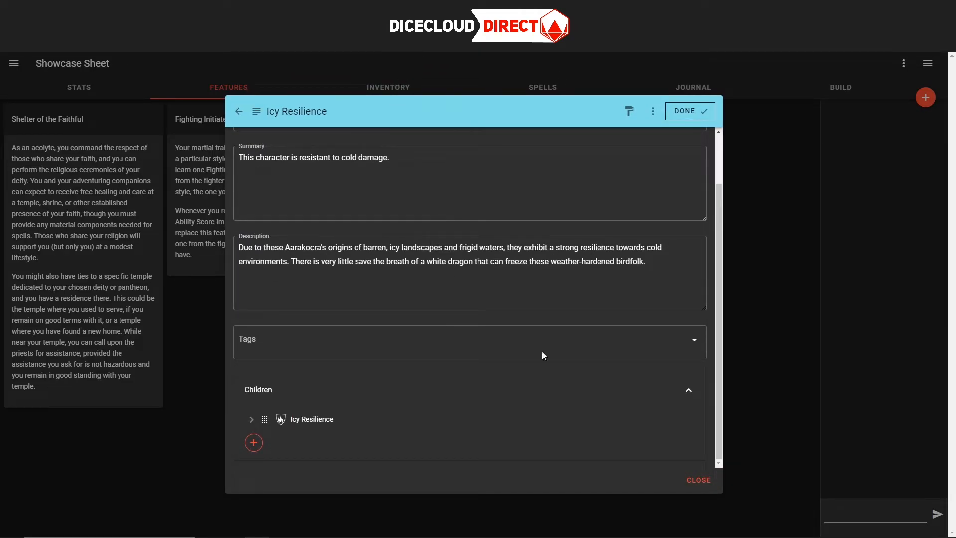
left_click(699, 480)
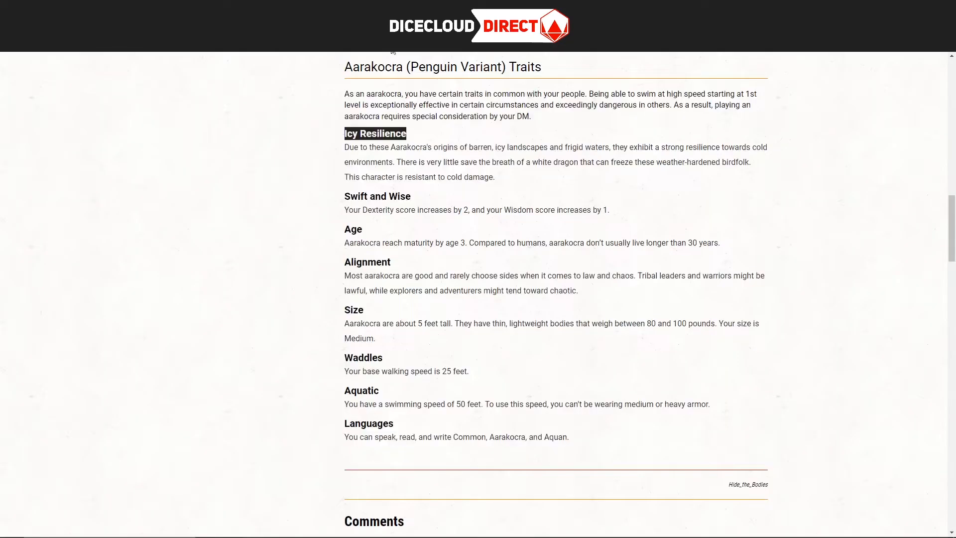
Examine the Swift and Wise trait on the homebrew page to see which ability scores it increases
left_click_drag(338, 196, 419, 206)
left_click(419, 207)
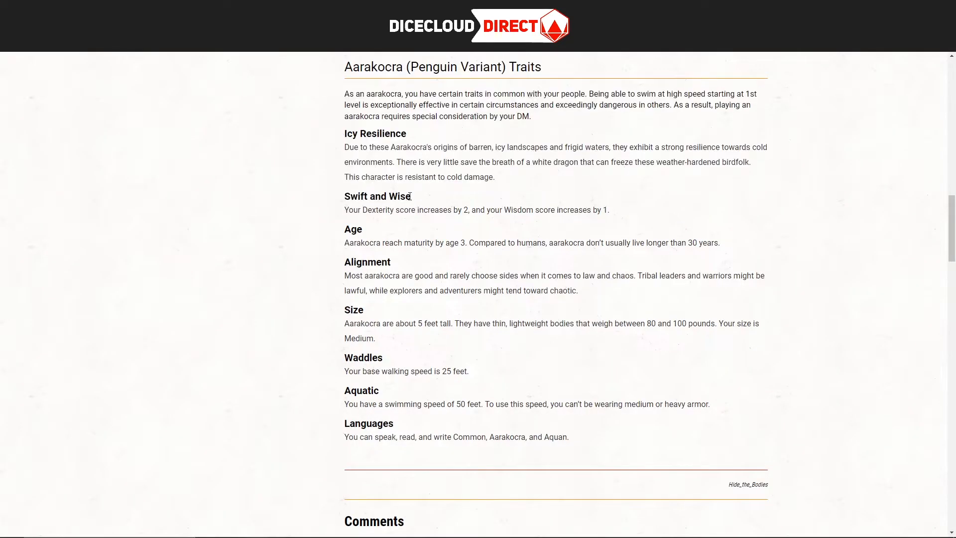
left_click_drag(343, 209, 626, 220)
left_click(460, 211)
left_click_drag(412, 197, 351, 196)
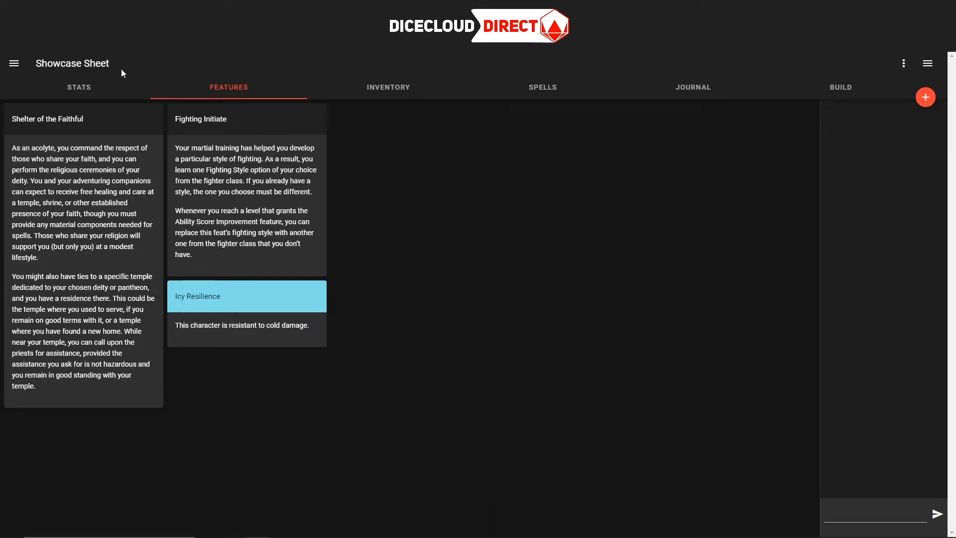
left_click(83, 98)
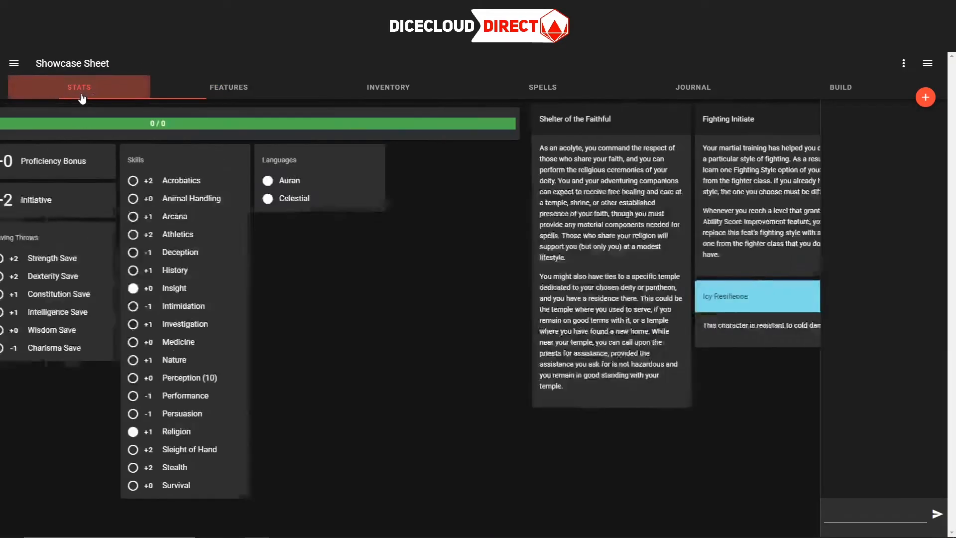
left_click(187, 94)
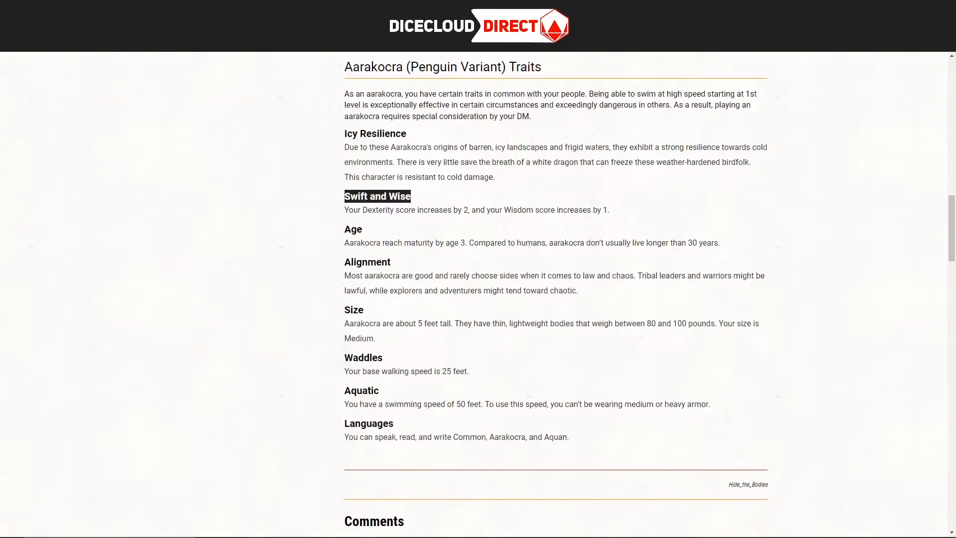
left_click(420, 221)
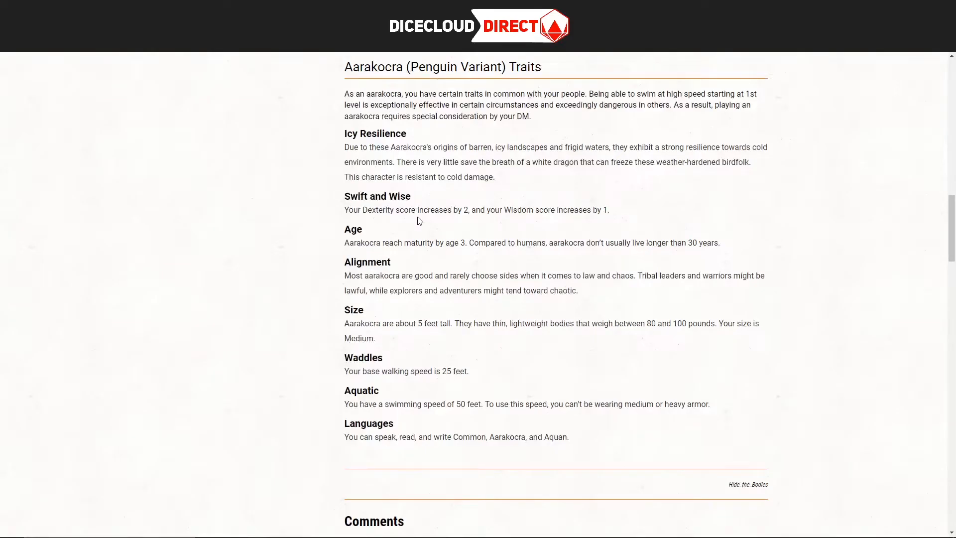
left_click_drag(344, 210, 655, 218)
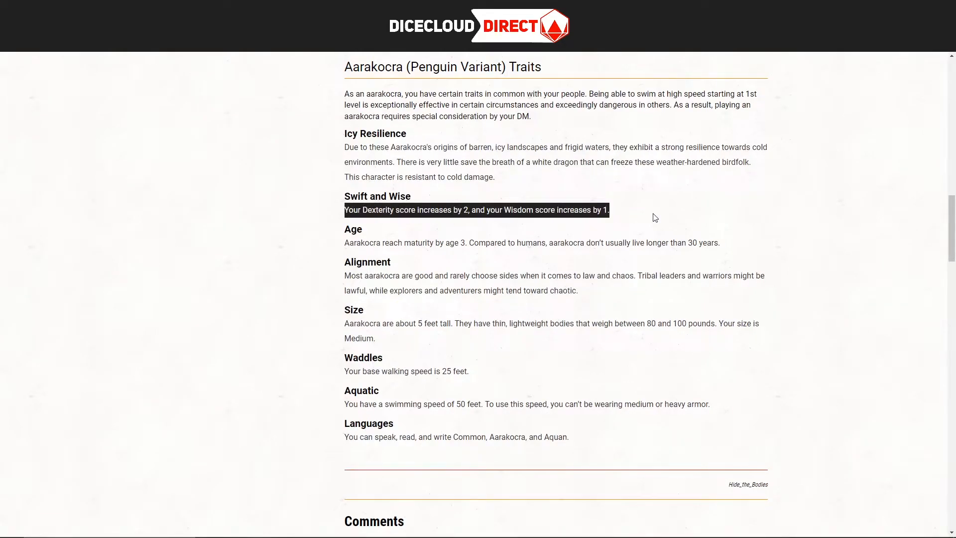
left_click_drag(413, 196, 341, 197)
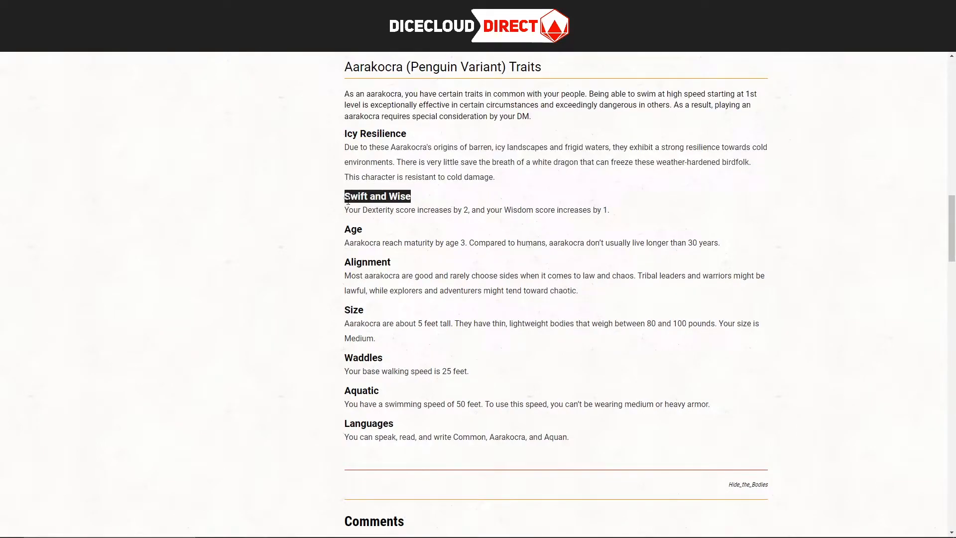
left_click_drag(372, 210, 610, 211)
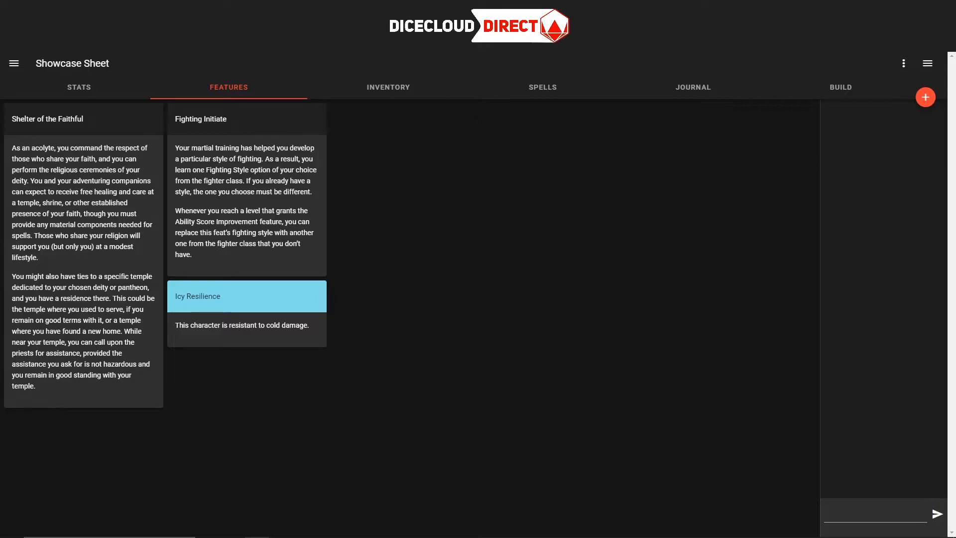
Look through the details of the Strength ability score in the character sheet's stats
left_click(112, 87)
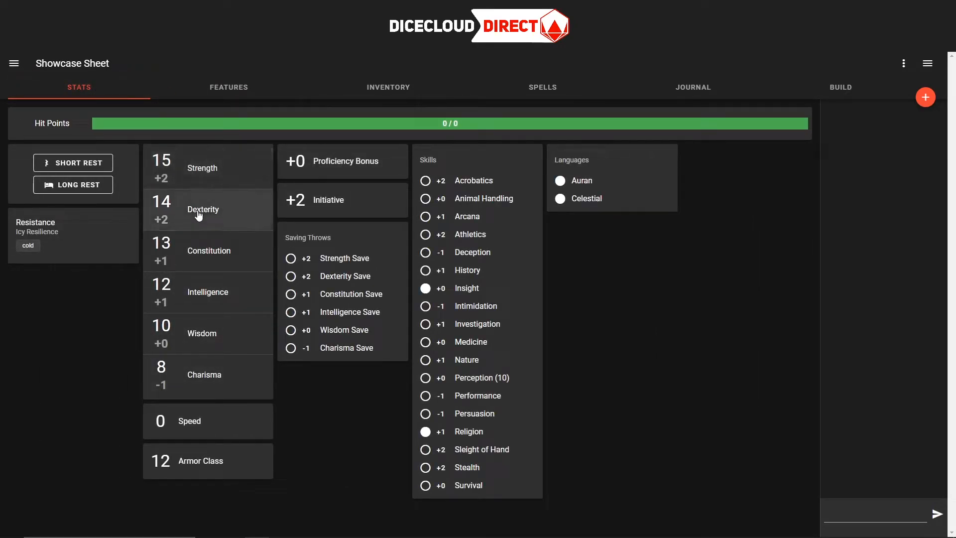
left_click(214, 174)
scroll(326, 273, "down", 15)
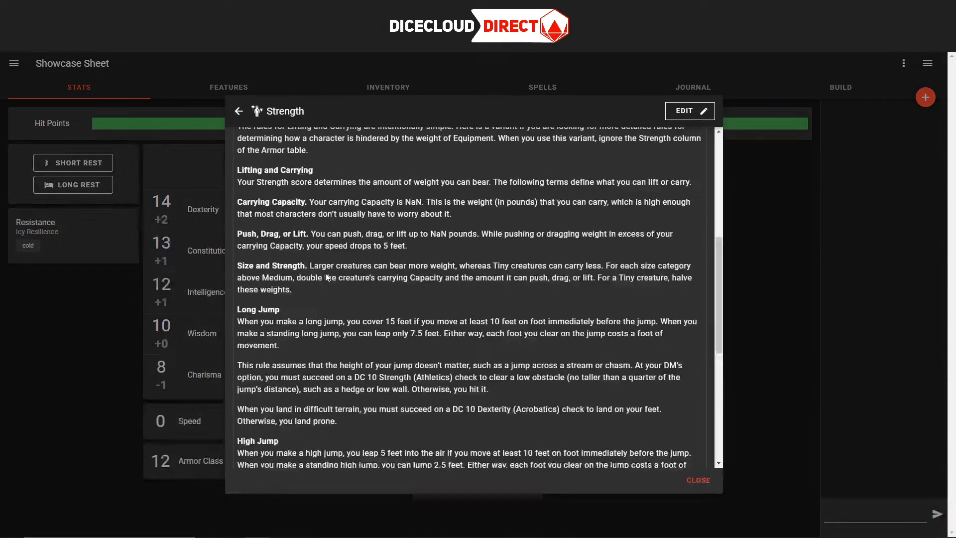
scroll(326, 272, "up", 3)
left_click(172, 181)
Open the Dexterity ability score for editing and start a child effect named "Swift and Wise"
left_click(210, 186)
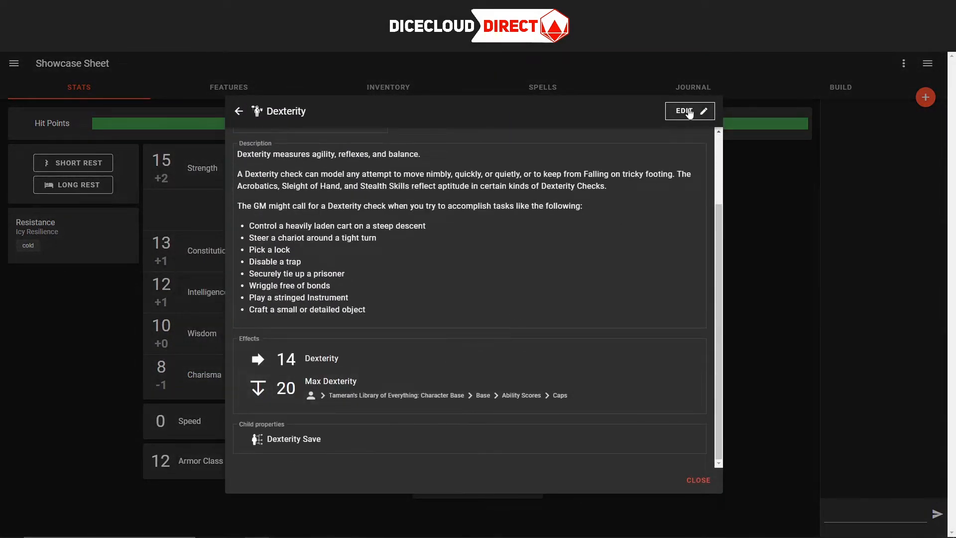
left_click(686, 110)
scroll(438, 329, "down", 2)
left_click(308, 397)
scroll(280, 405, "down", 1)
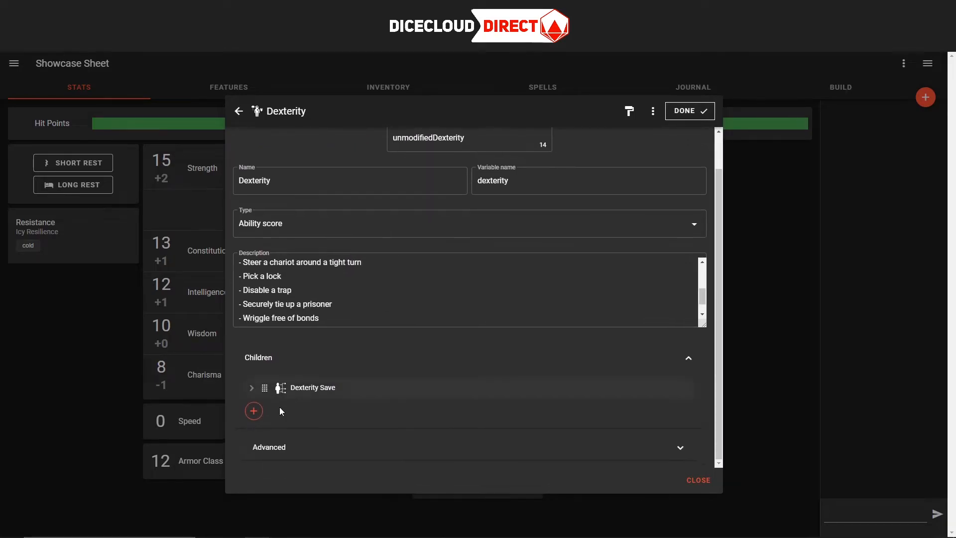
left_click(253, 411)
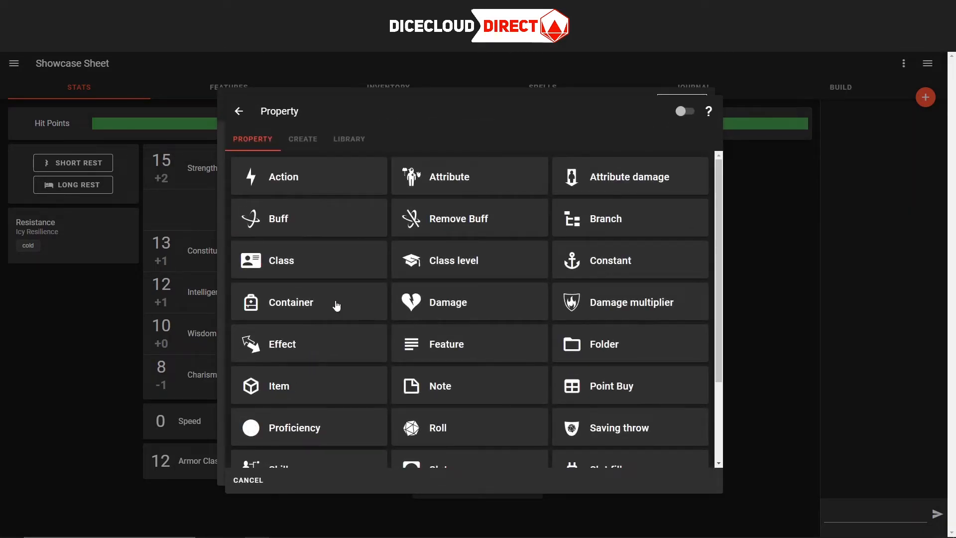
left_click(286, 344)
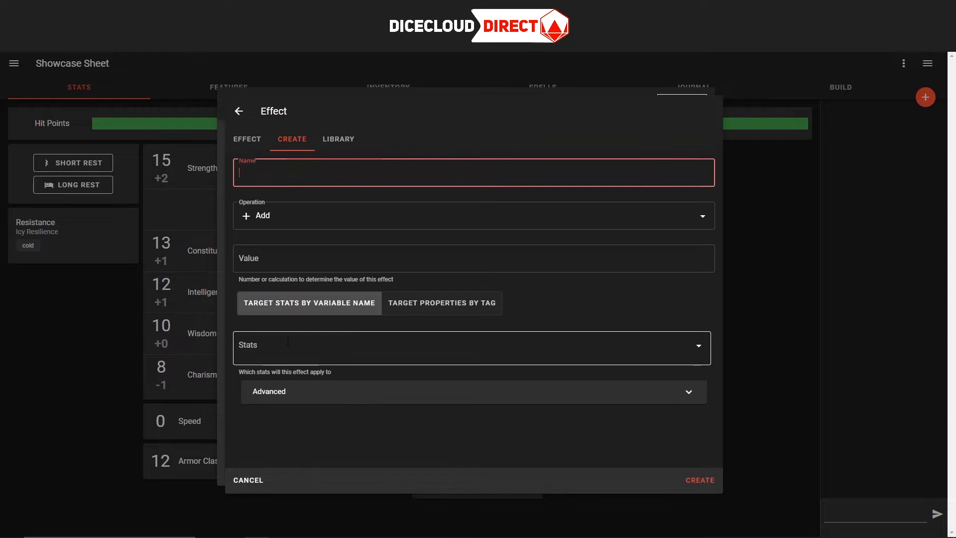
type("Swift and Wise")
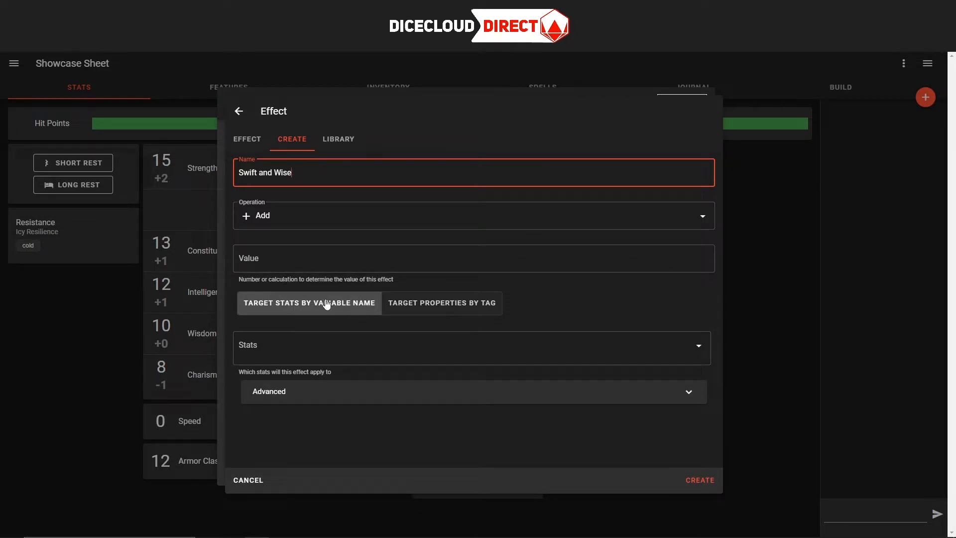
Target the dexterity stat with the Add operation and a value of 2, leave the tags empty, and create the effect
left_click(336, 338)
type("dex")
left_click(310, 391)
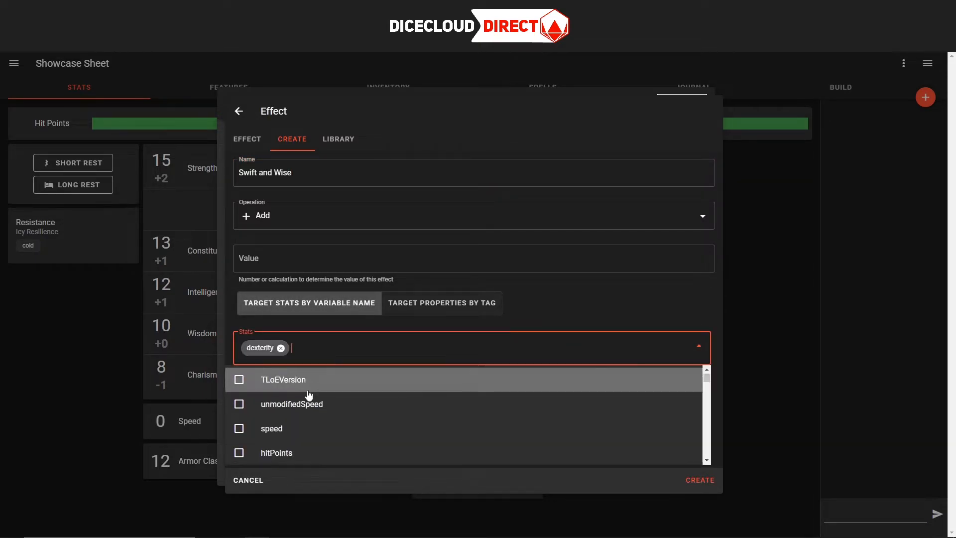
left_click(309, 258)
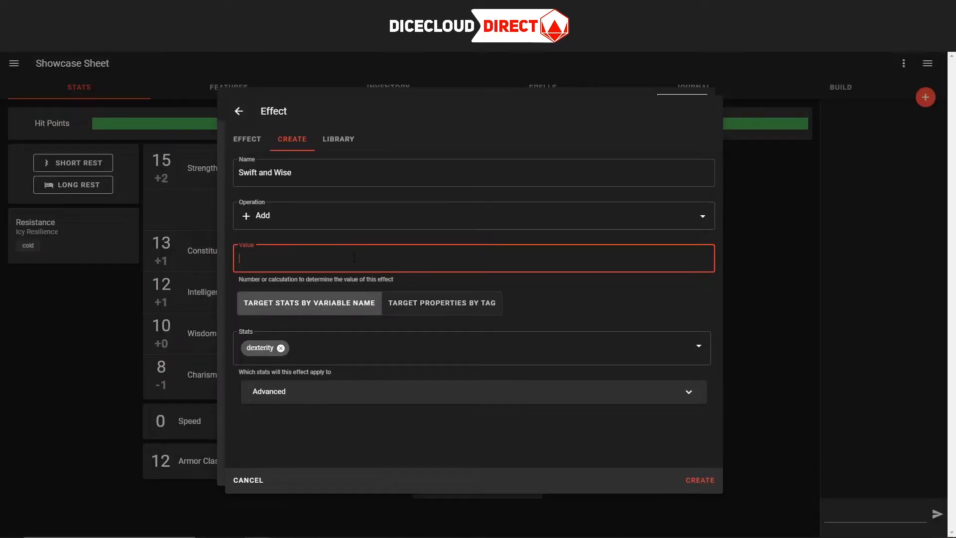
type("2")
left_click(399, 432)
left_click(425, 390)
scroll(448, 398, "down", 1)
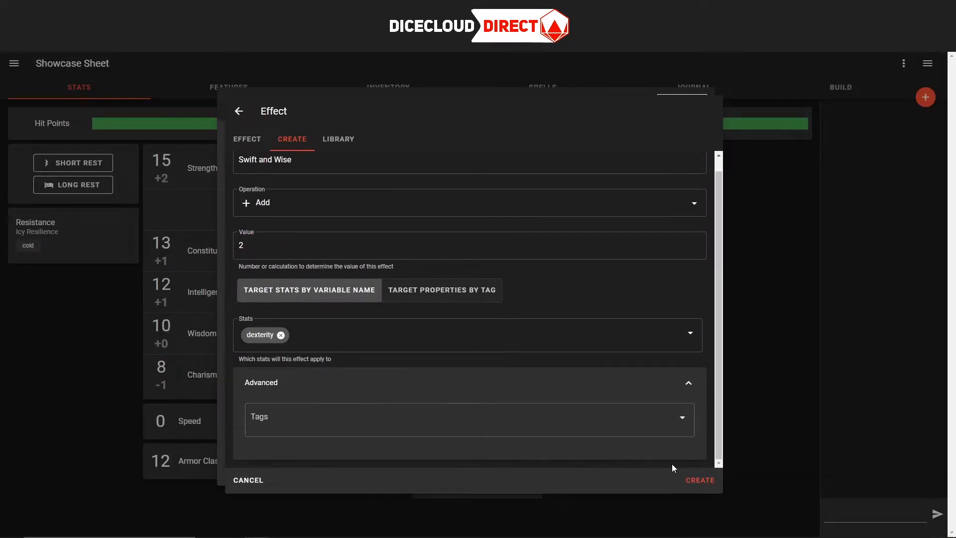
left_click(709, 484)
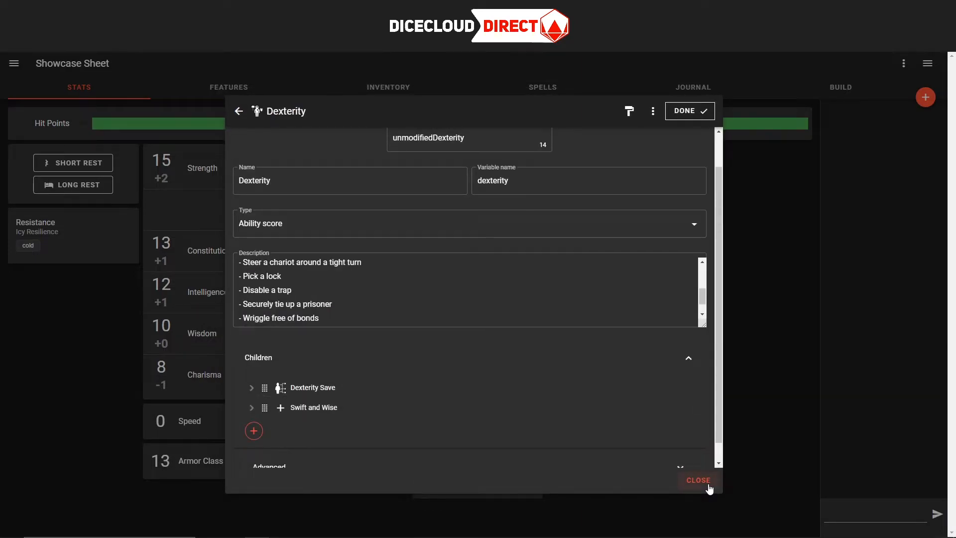
Close the Dexterity editor and check the list of effects applied to the Dexterity score
left_click(708, 483)
left_click(174, 193)
scroll(395, 300, "down", 4)
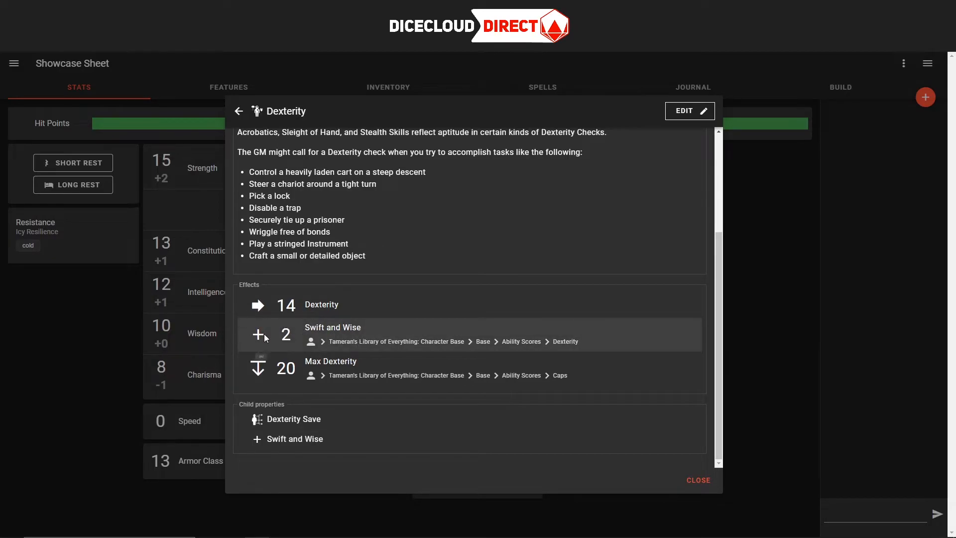
left_click(154, 320)
Open the Wisdom ability score for editing and start a child effect named "Swift and Wise"
left_click(204, 332)
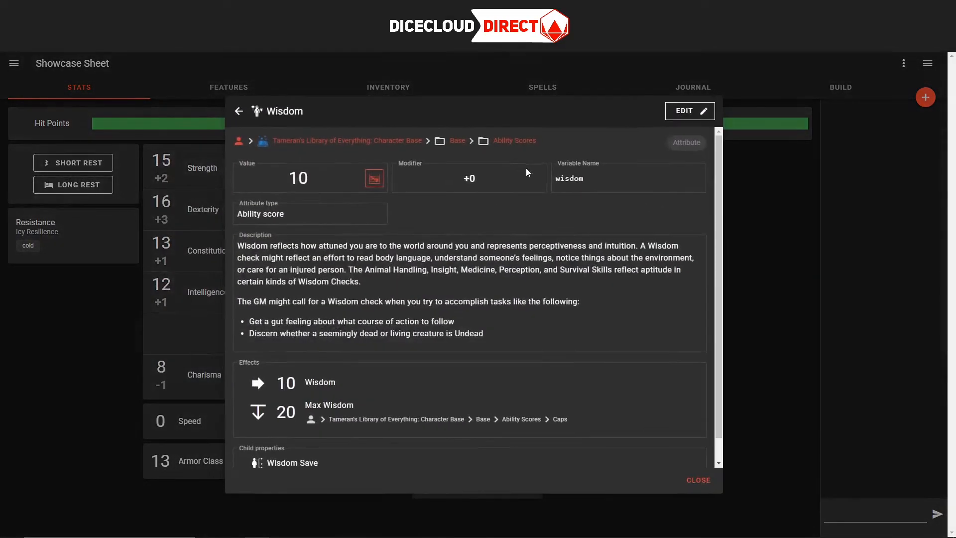
left_click(690, 119)
left_click(261, 395)
left_click(248, 454)
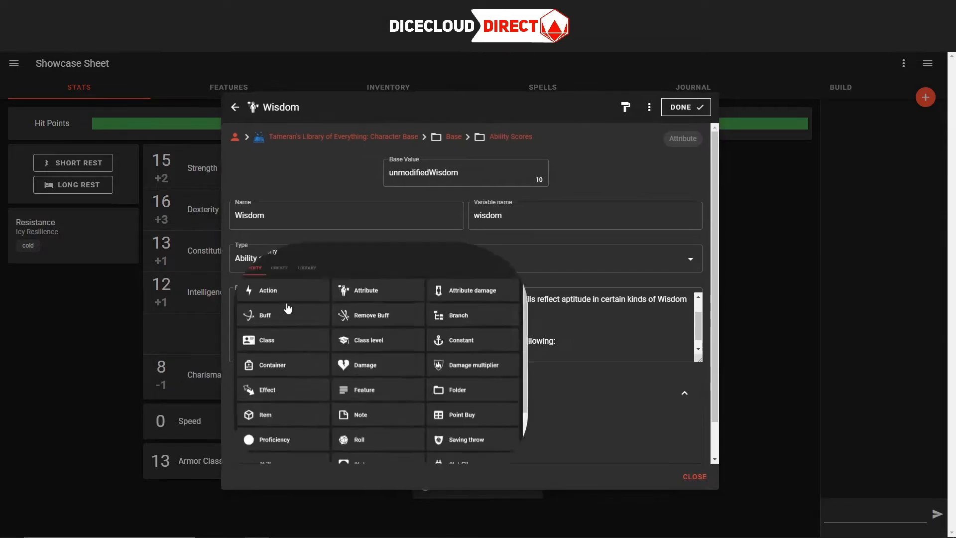
left_click(336, 341)
type("Swift and Wise")
Set the effect's value to 1, target the wisdom stat, and create the effect
left_click(298, 258)
type("1")
left_click(271, 346)
type("wisdom")
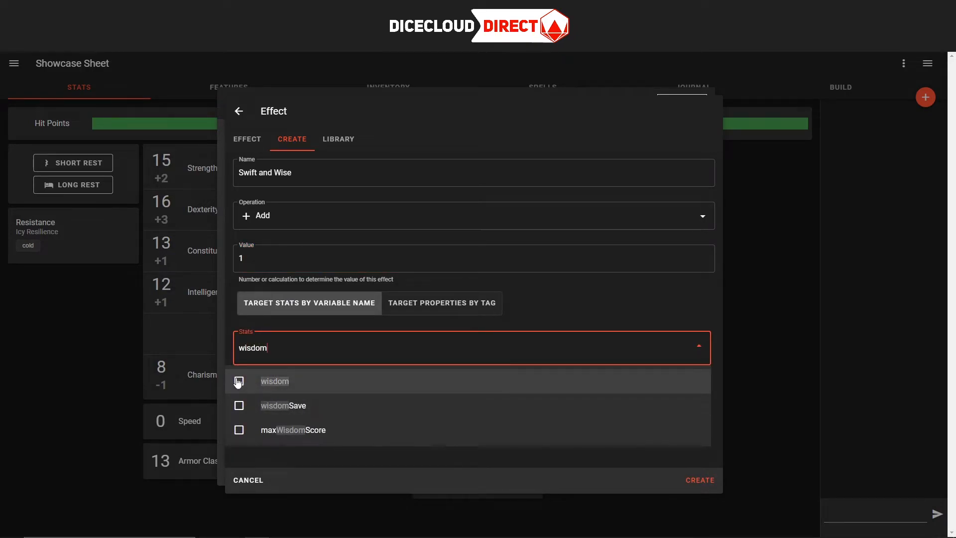
left_click(238, 382)
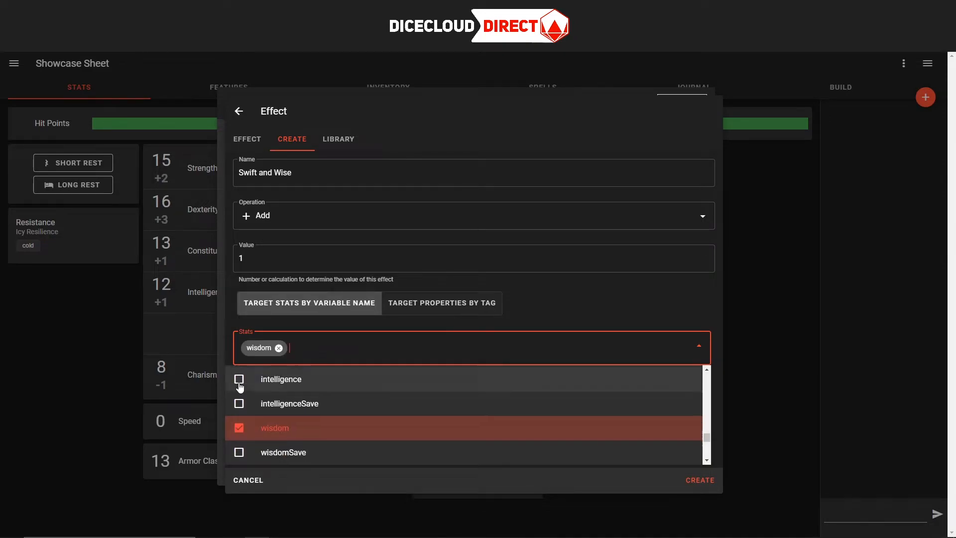
left_click(231, 320)
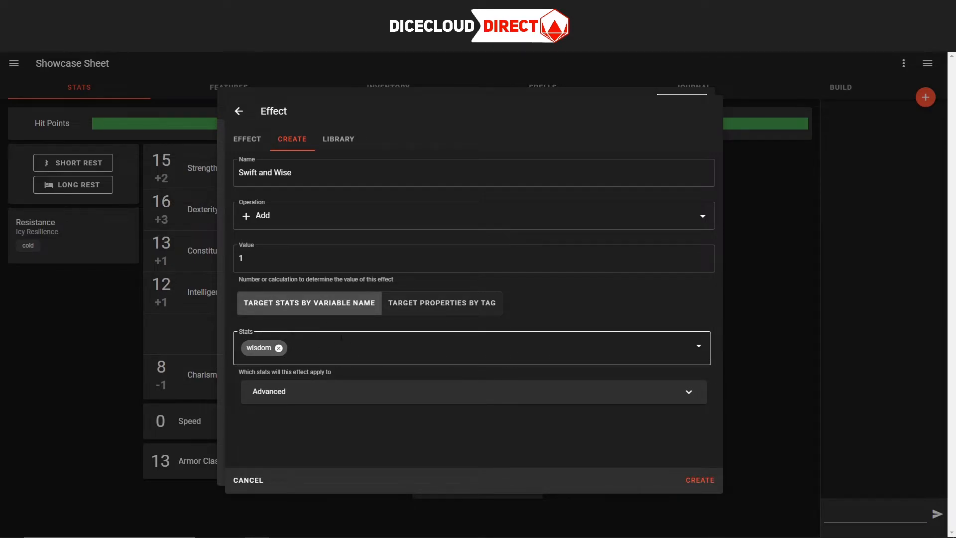
left_click(713, 480)
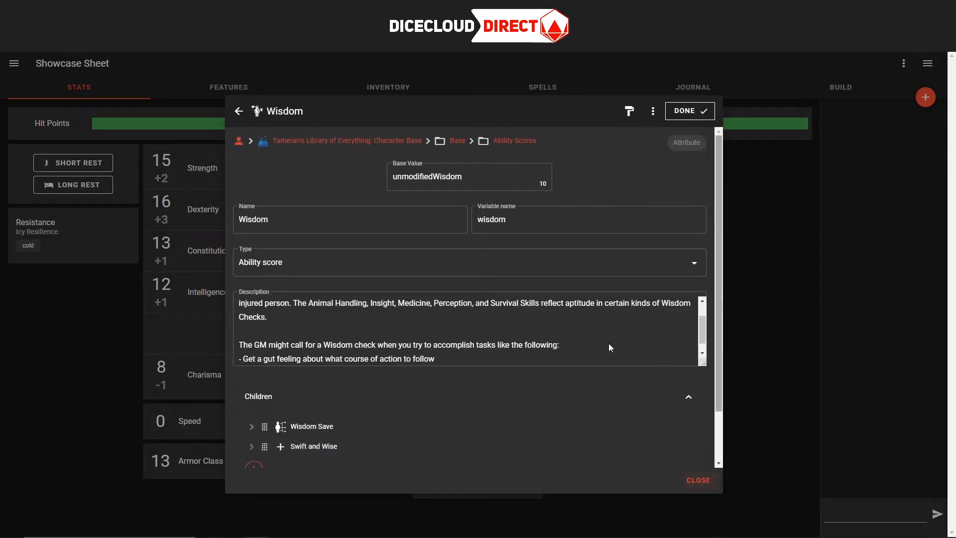
Close the Wisdom editor and check the list of effects applied to the Wisdom score
left_click(812, 267)
left_click(256, 332)
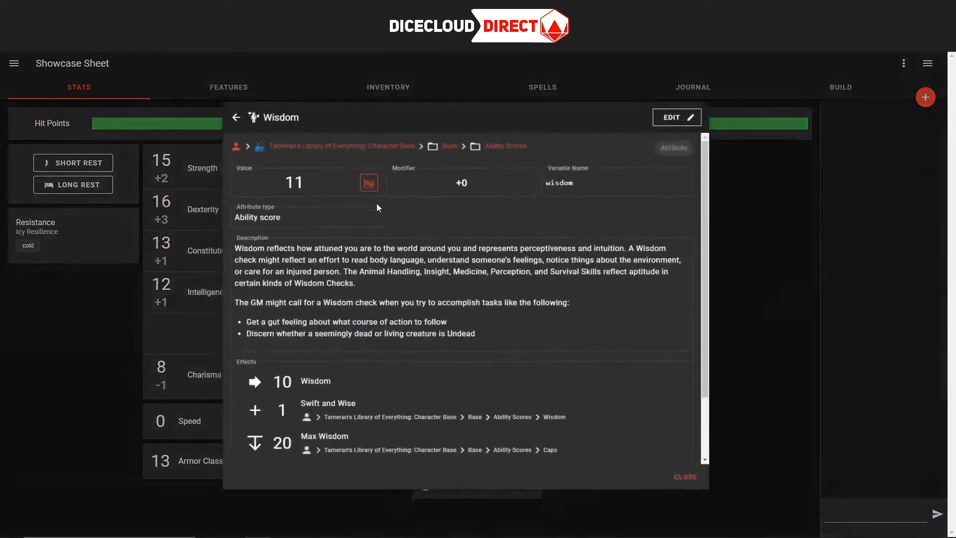
scroll(342, 370, "down", 1)
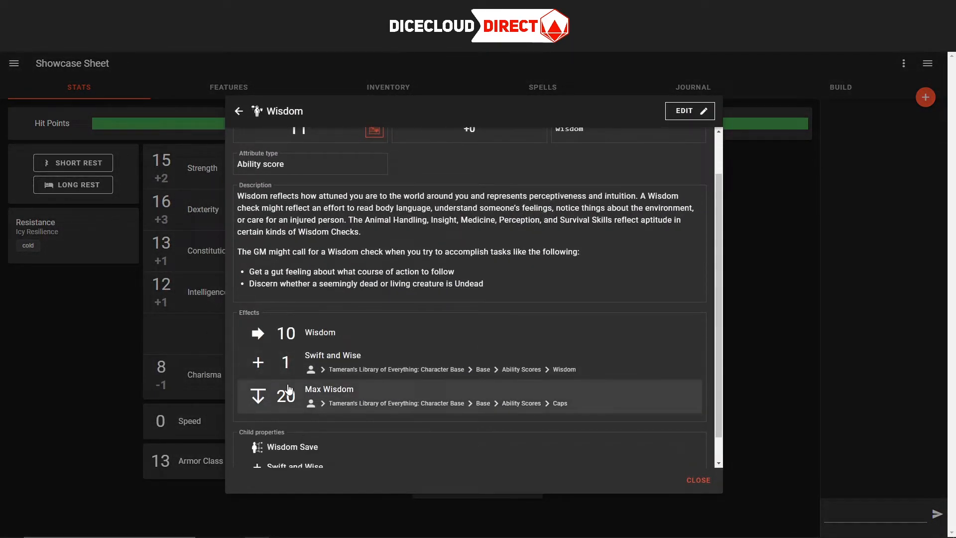
left_click(112, 383)
Switch to the homebrew race page and copy the description text of the Age trait
left_click(319, 8)
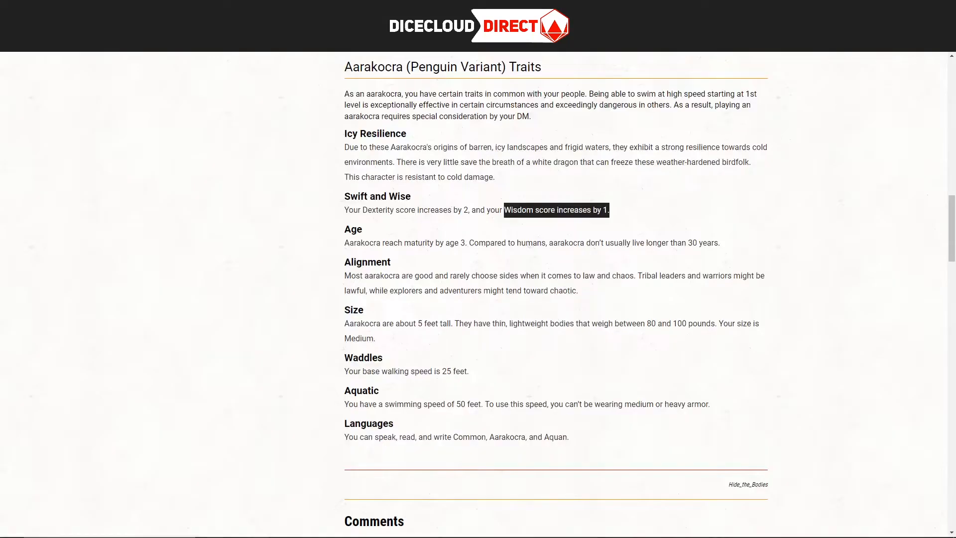
left_click_drag(345, 244, 587, 246)
left_click(420, 247)
left_click(795, 250)
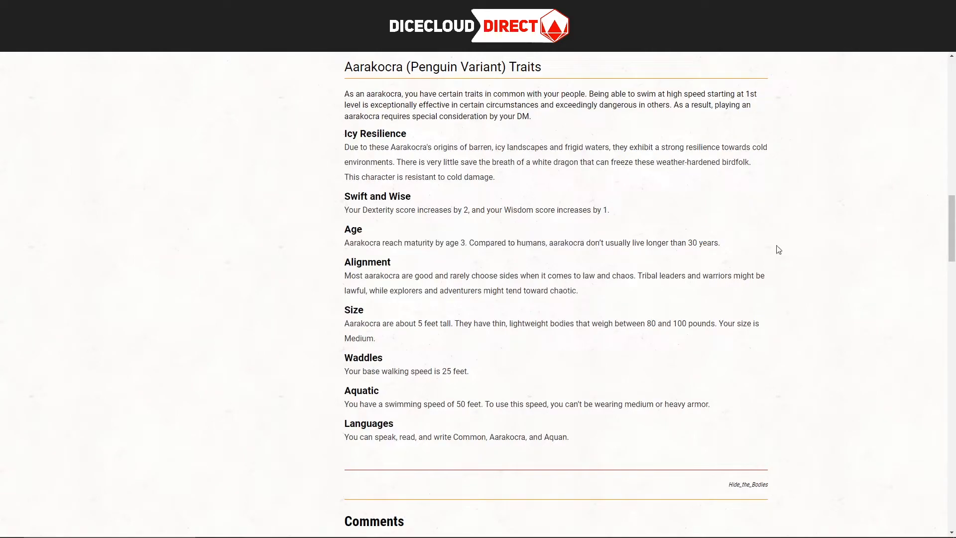
left_click_drag(729, 247, 342, 238)
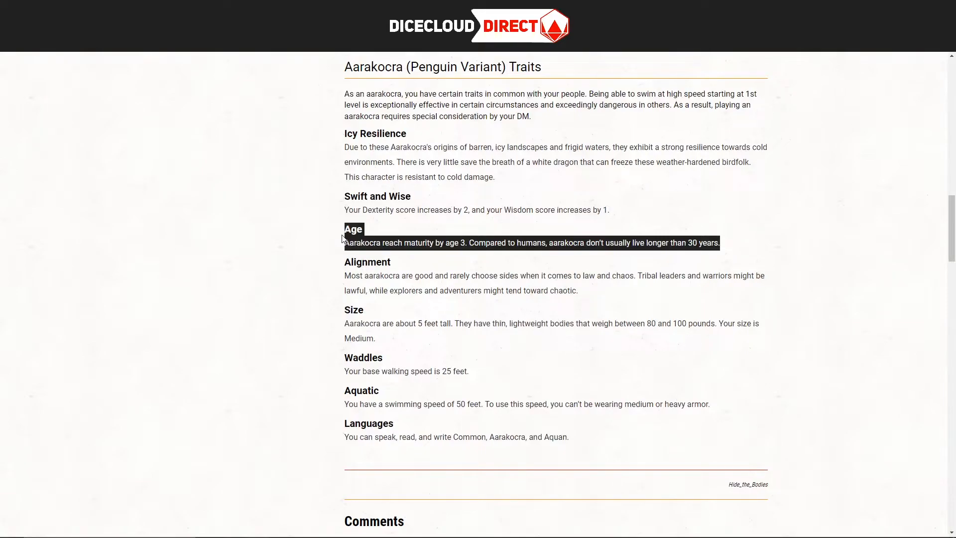
left_click_drag(342, 238, 643, 235)
key("ctrl+c")
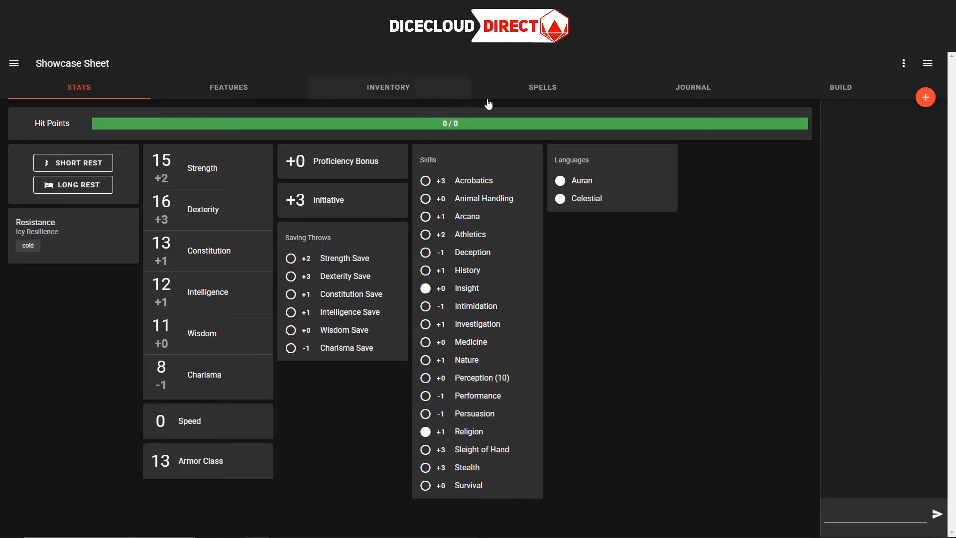
Start a new note named "Race Info" in the character sheet's journal
left_click(673, 92)
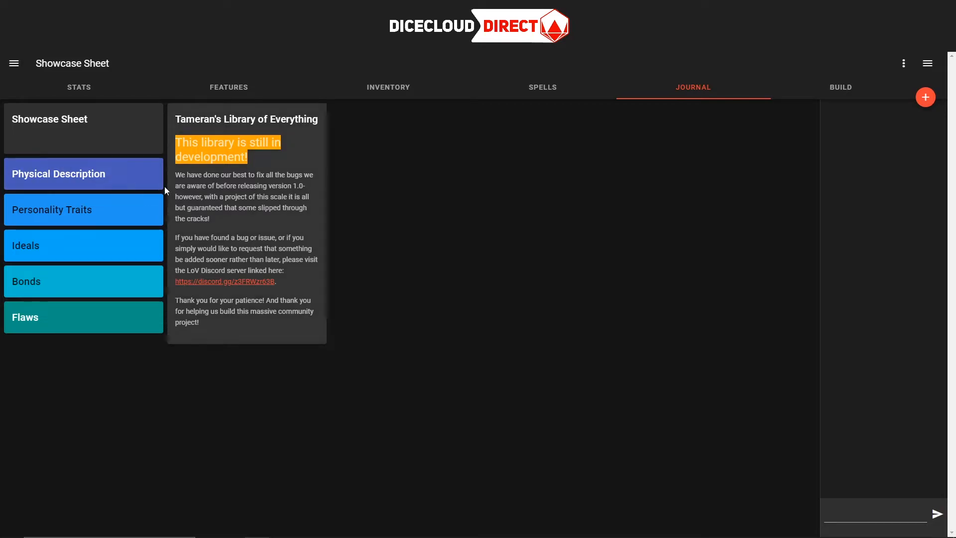
left_click(926, 108)
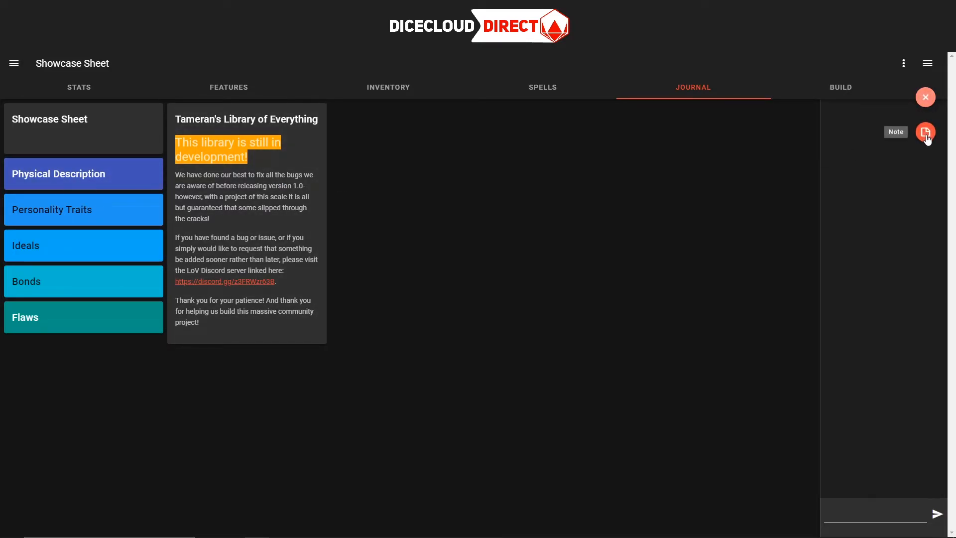
left_click(925, 130)
left_click(314, 172)
type("Race Info")
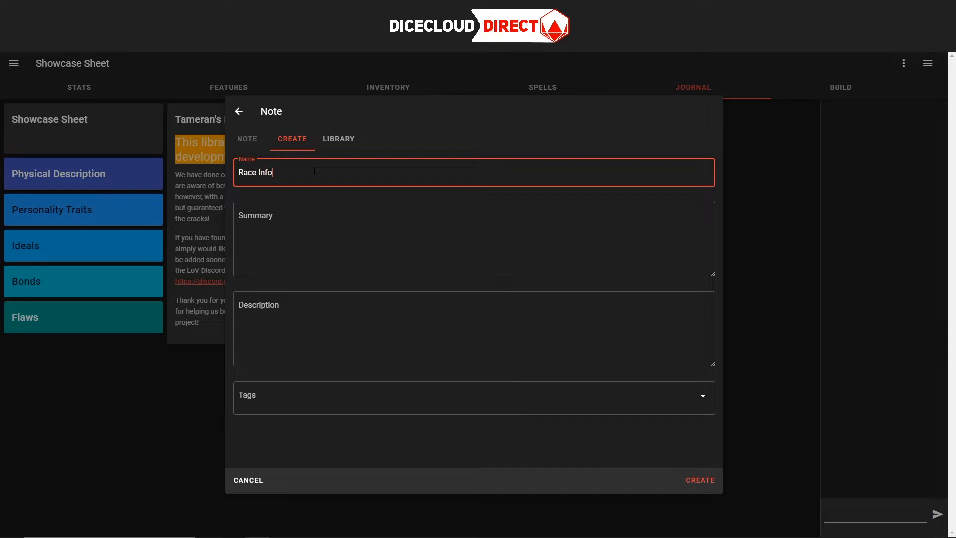
Enter "**Age:**" and the copied age text in the summary, and append the Alignment and Size traits copied from the homebrew page
key("Tab")
type("**")
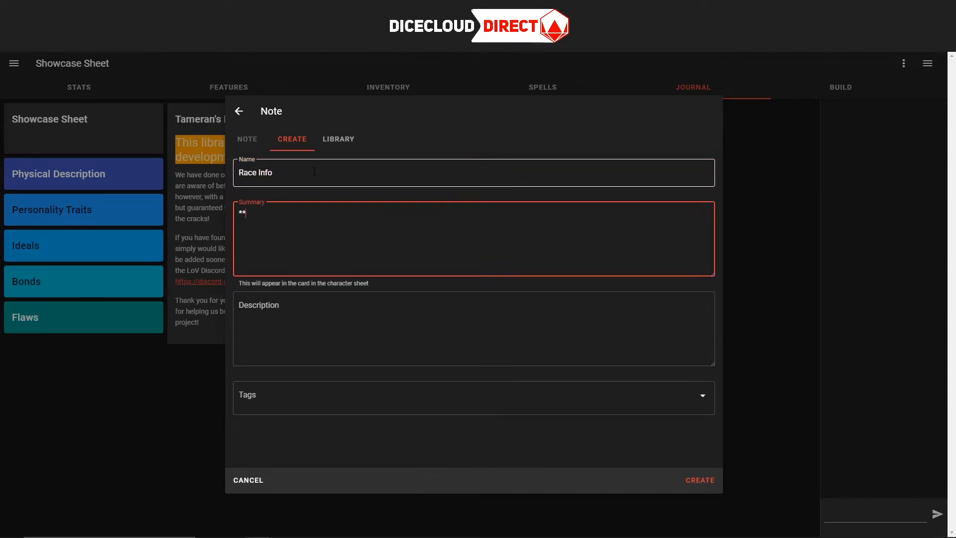
type("Age:**")
key("ctrl+v")
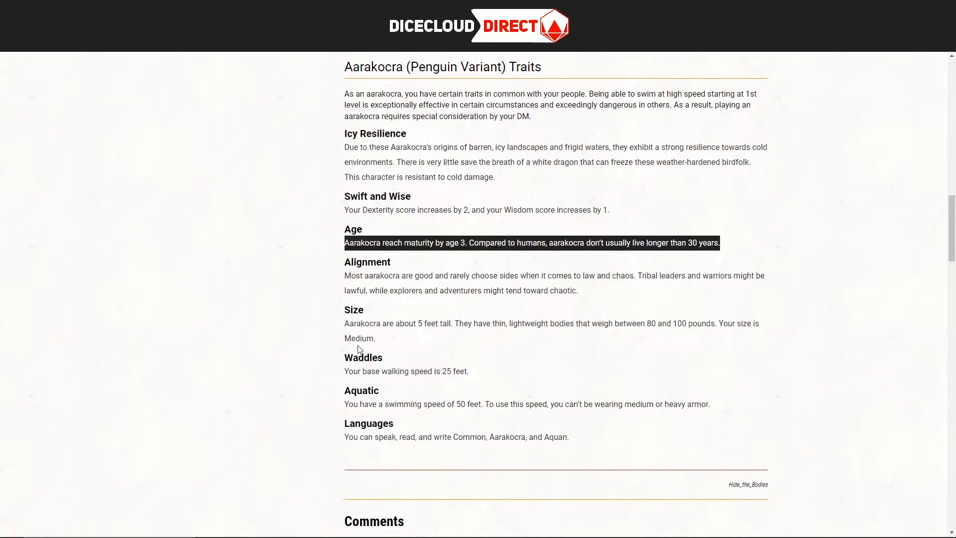
left_click_drag(390, 353, 347, 258)
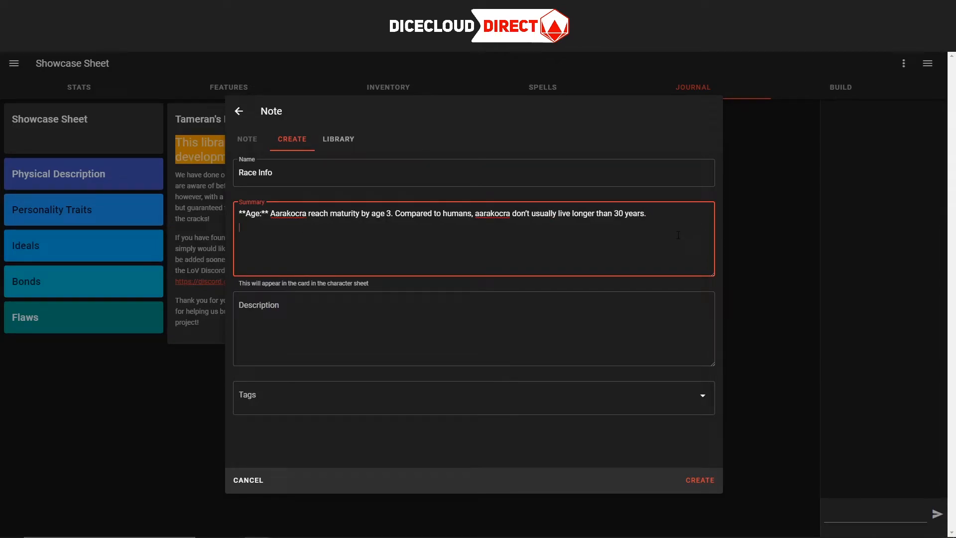
type("Alignment Most aarakocra are good and rarely choose sides when it comes to law and chaos. Tribal leaders and warriors might be lawful, while explorers and adventurers might tend toward chaotic.  Size Aarakocra are about 5 feet tall. They have thin, lightweight bodies that weigh between 80 and 100 pounds. Your size is Medium.")
Format the Size heading in the summary as "**Size.**" and join it to the line of its description
left_click(282, 262)
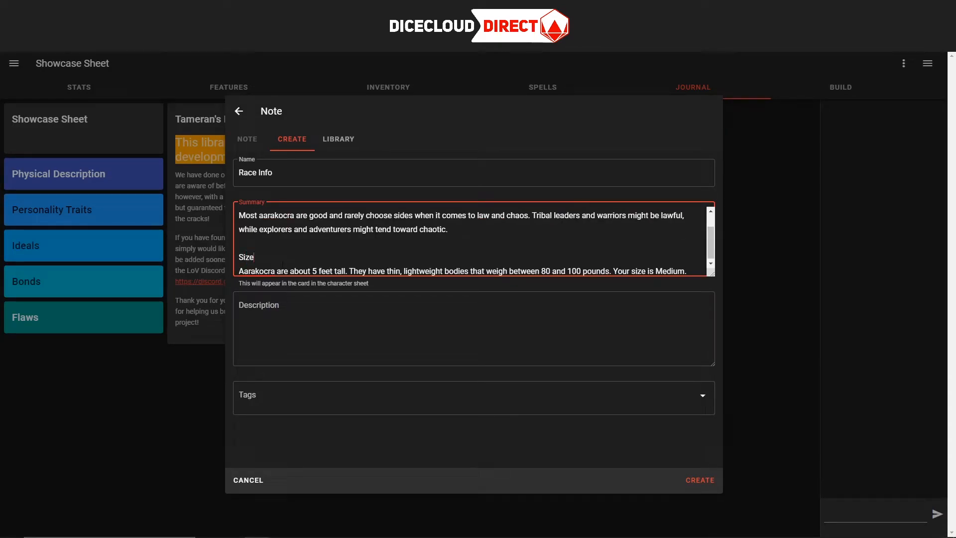
type("**Size")
type("**")
key("BackSpace")
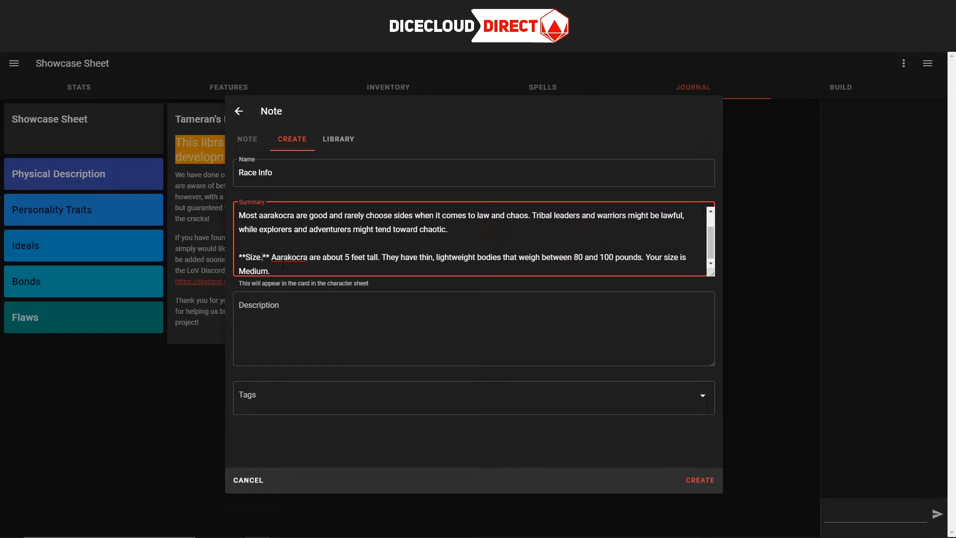
Format the Alignment heading in the summary as "**Alignment.**" and join it to the line of its description
scroll(279, 261, "up", 1)
type("**")
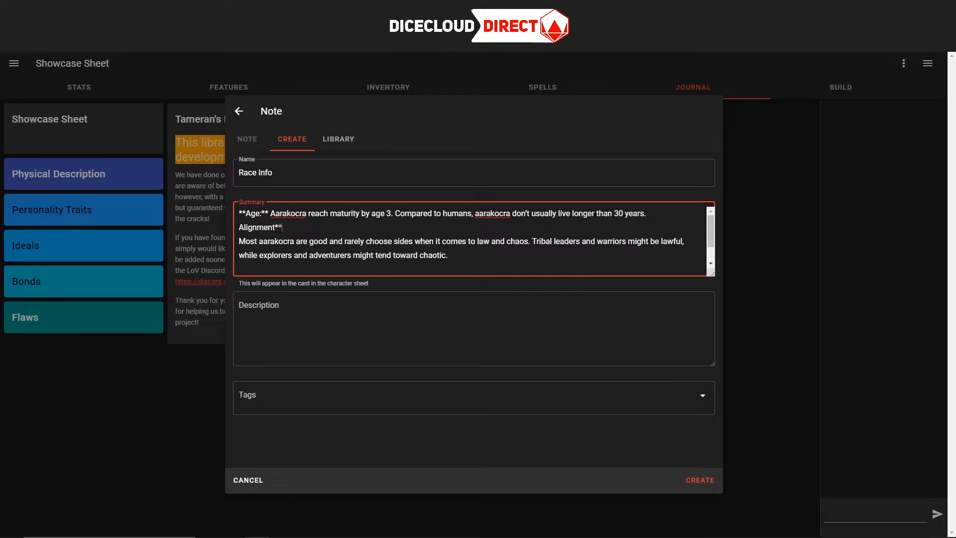
key("Home")
type("**")
key("BackSpace")
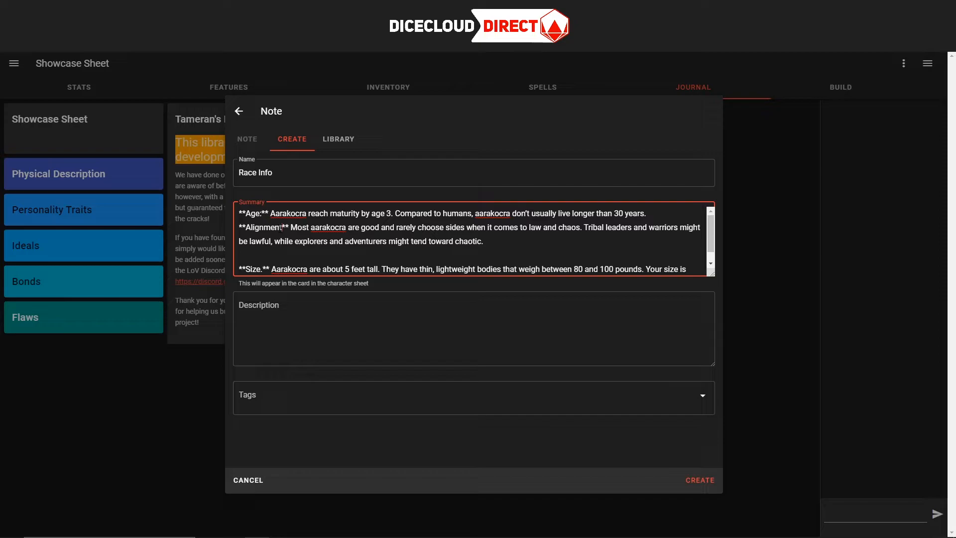
left_click(281, 229)
type(".")
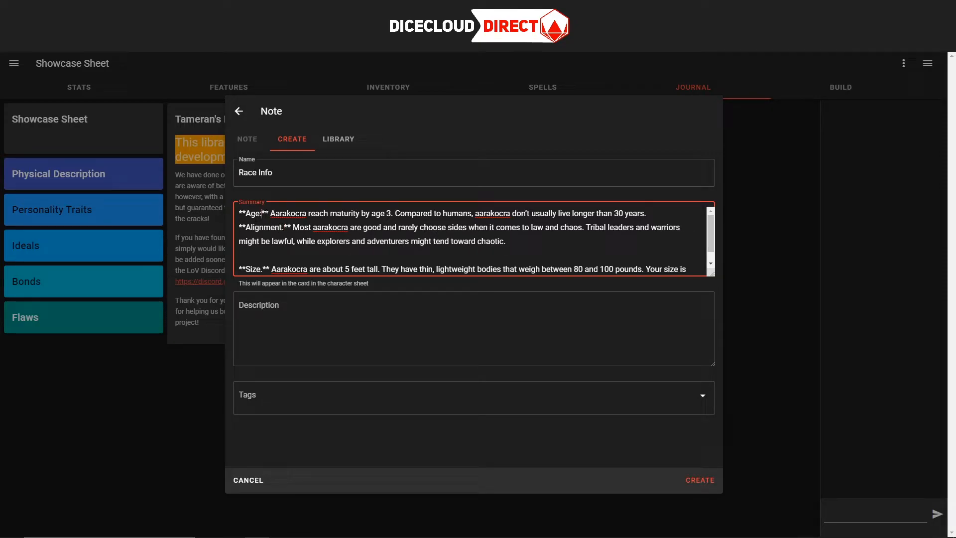
Change the Age label to "**Age.**", remove the blank line before the Size entry, and create the note
key("BackSpace")
type(".")
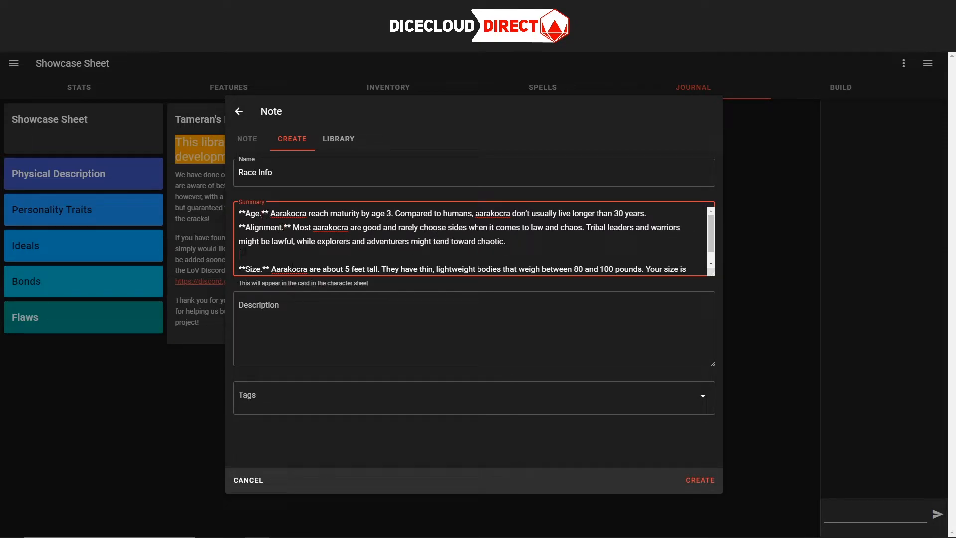
key("BackSpace")
left_click(705, 483)
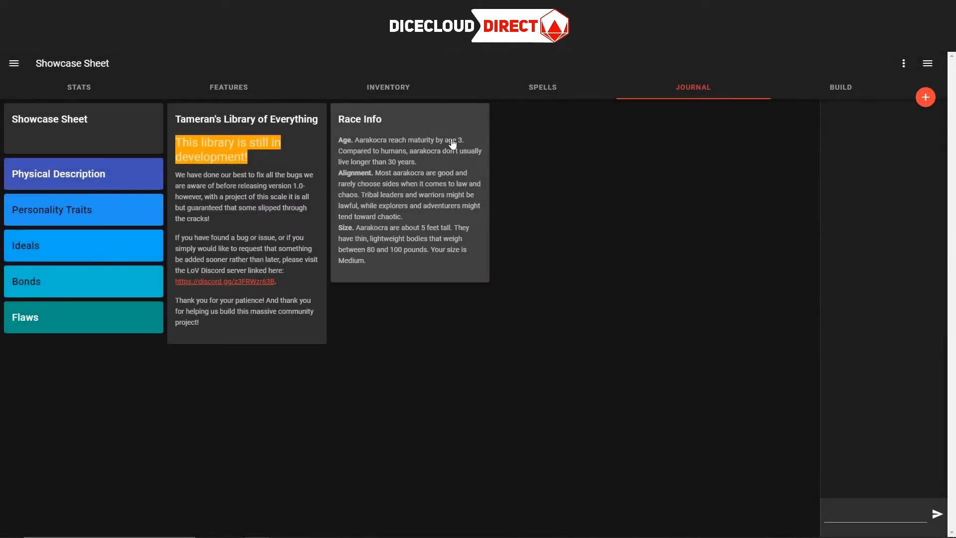
Set the Race Info note's color to light blue, finish editing the note and close it
left_click(453, 144)
left_click(687, 110)
left_click(629, 111)
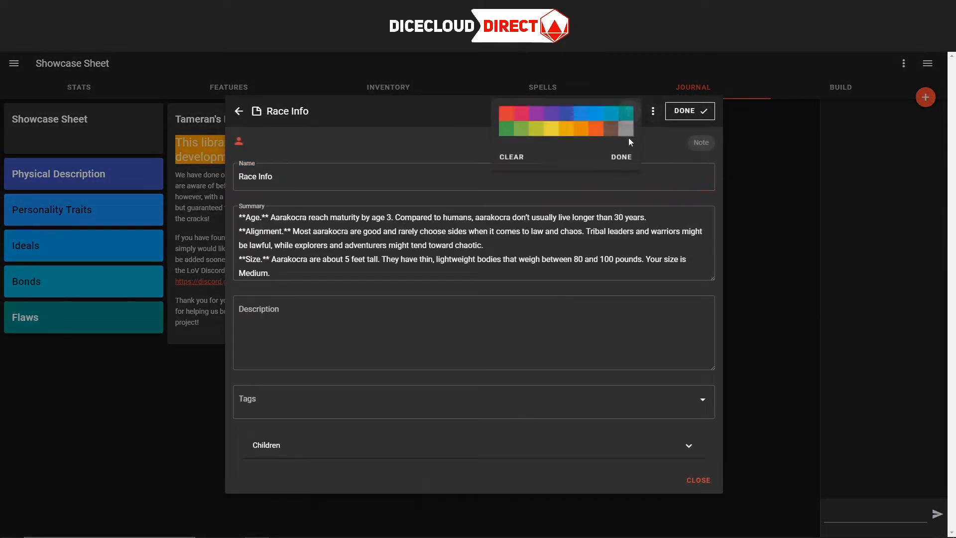
left_click(609, 114)
left_click(519, 148)
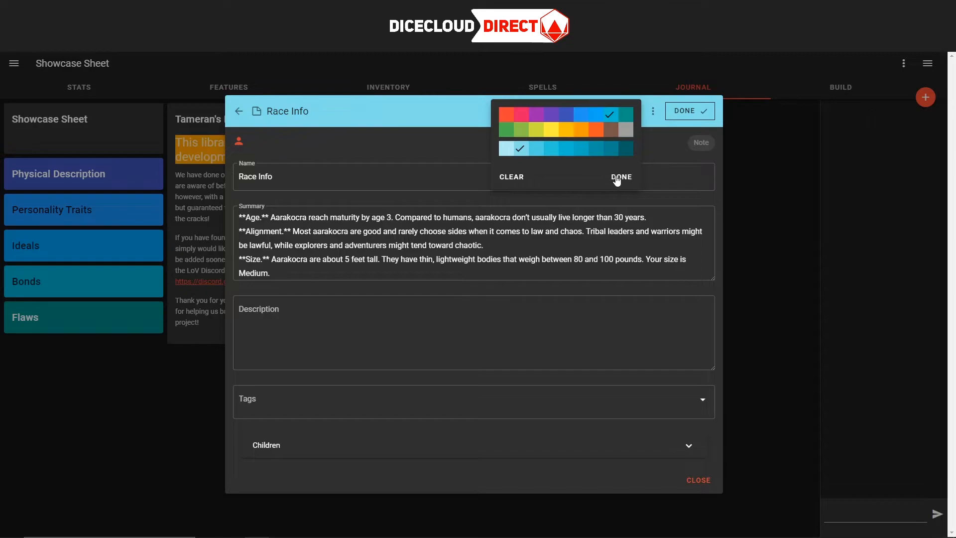
left_click(614, 178)
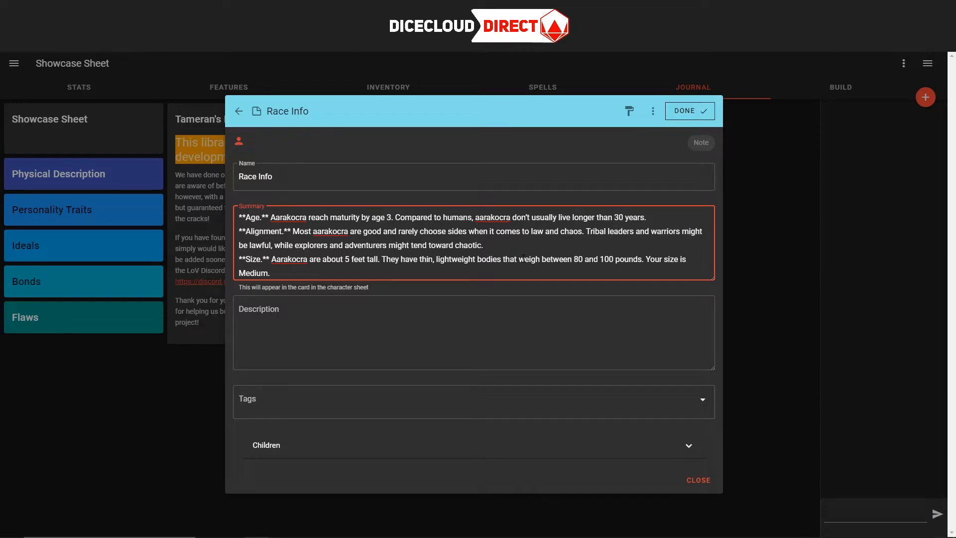
left_click(689, 113)
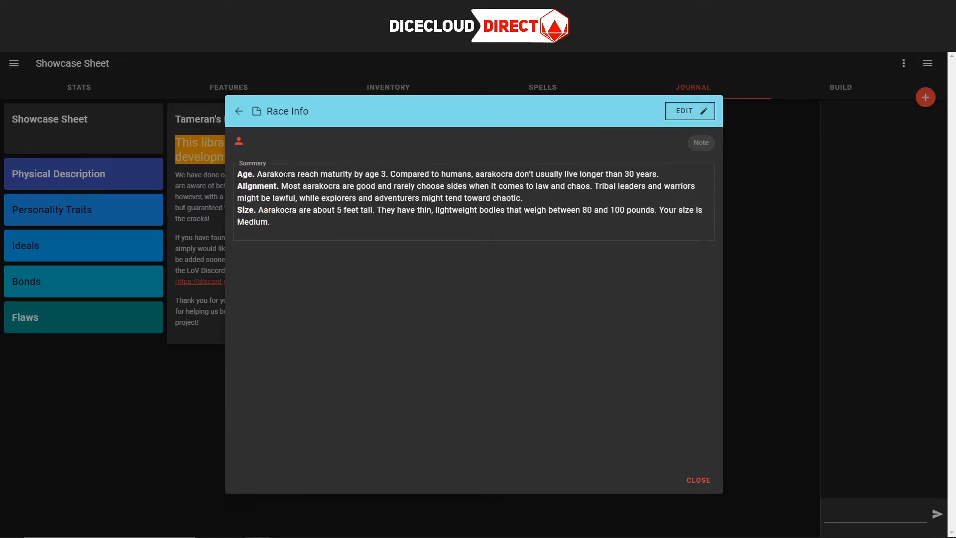
left_click(735, 200)
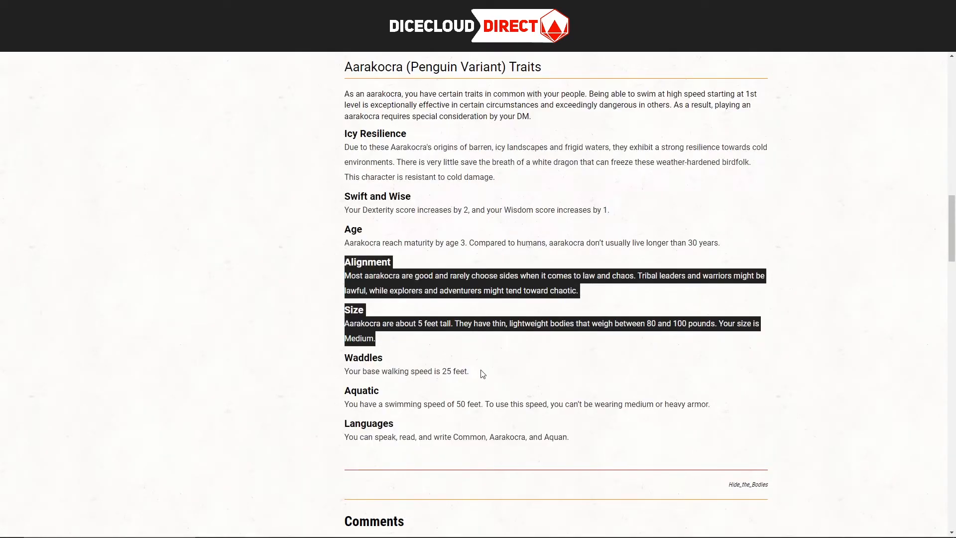
Start a child effect on the Speed attribute named "Waddles", using the Add operation with a value of 25, based on the homebrew page's Waddles trait
left_click_drag(483, 374, 343, 377)
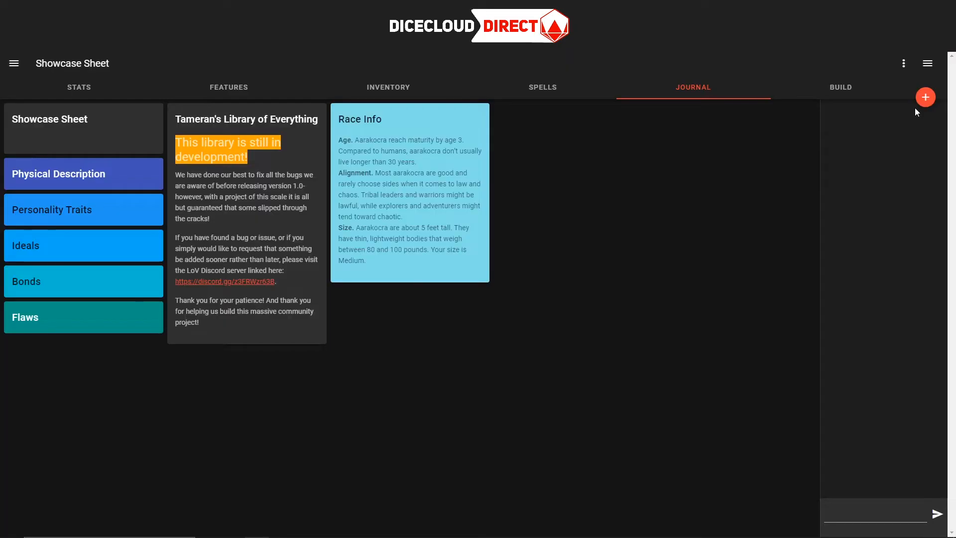
left_click(115, 92)
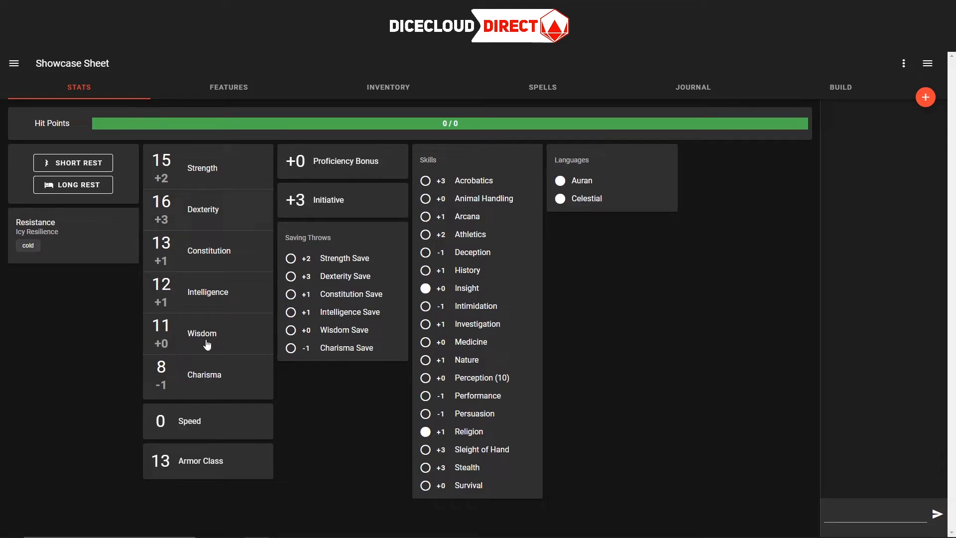
left_click(245, 417)
left_click(696, 114)
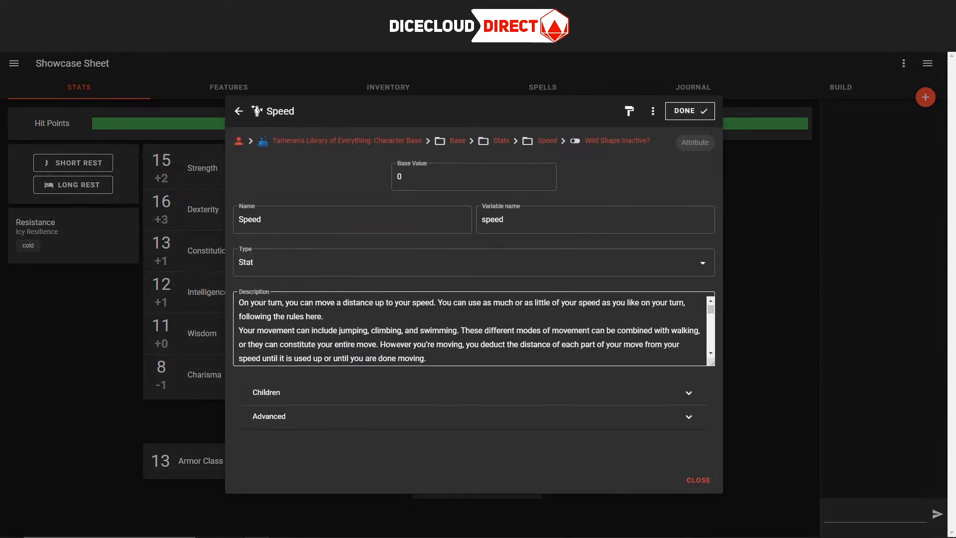
left_click(296, 399)
left_click(254, 411)
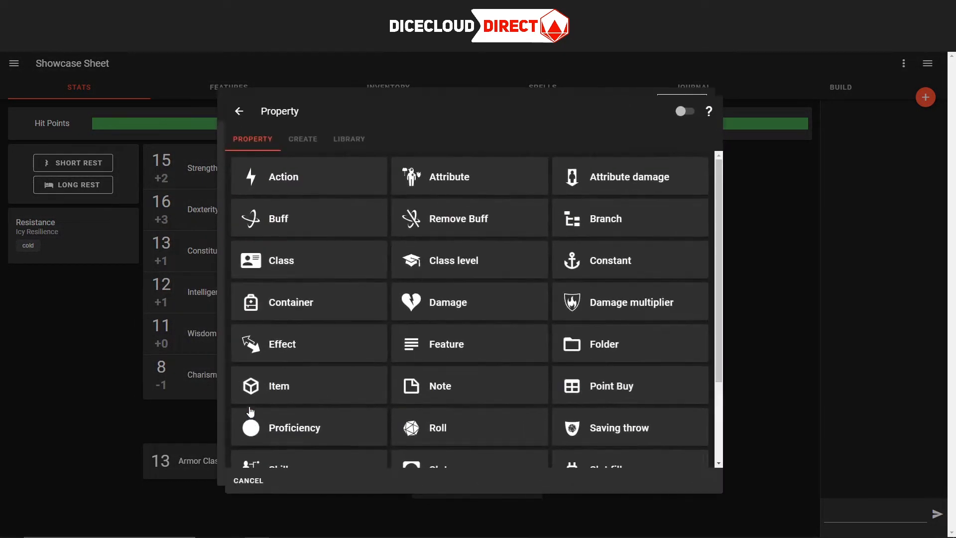
left_click(330, 354)
type("Waddles")
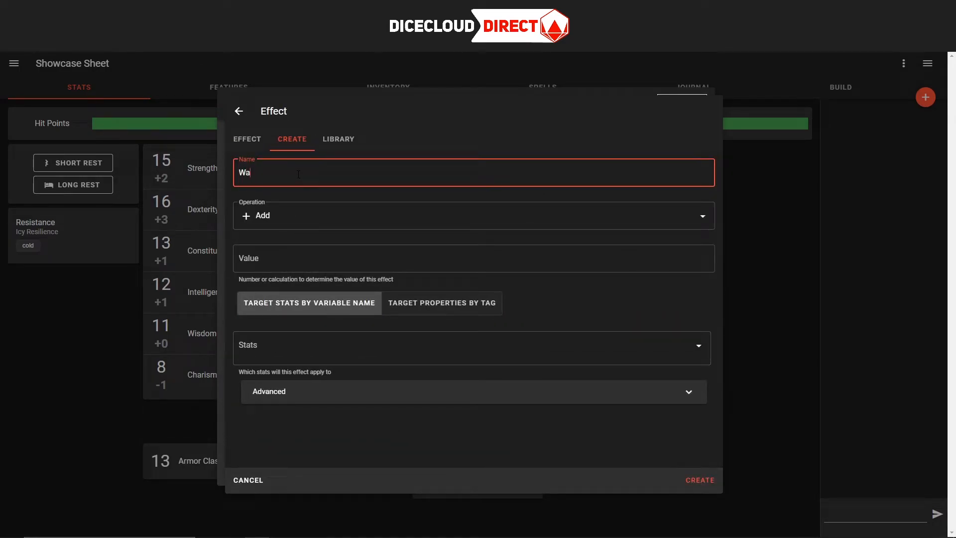
key("Tab")
key("Tab")
type("25")
key("Tab")
Target the speed and unmodifiedSpeed stats with the Waddles effect and create it
left_click(294, 358)
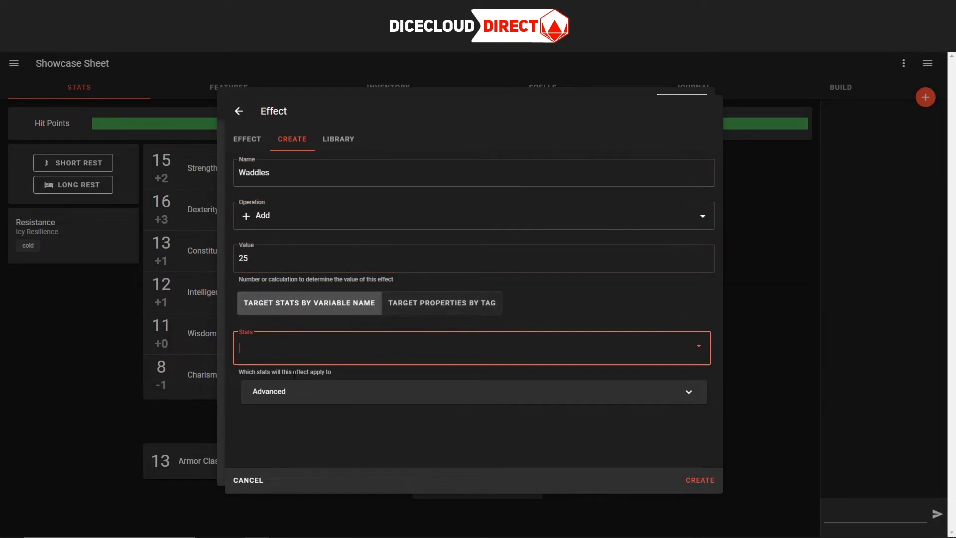
type("speed")
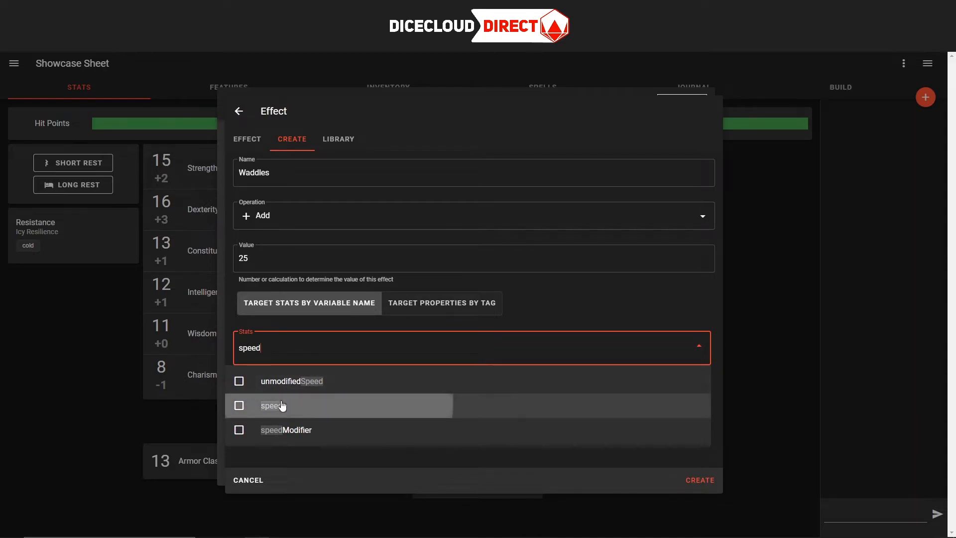
left_click(282, 406)
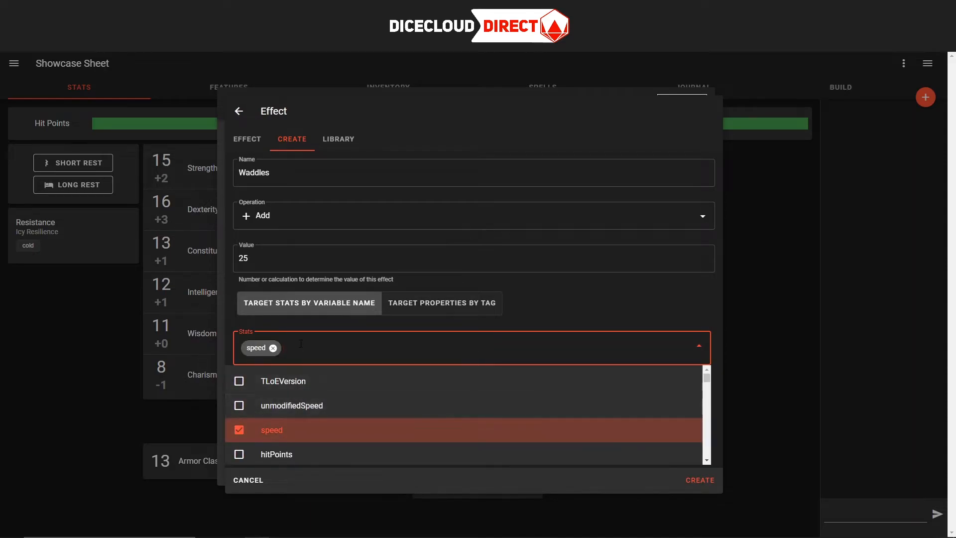
type("speed")
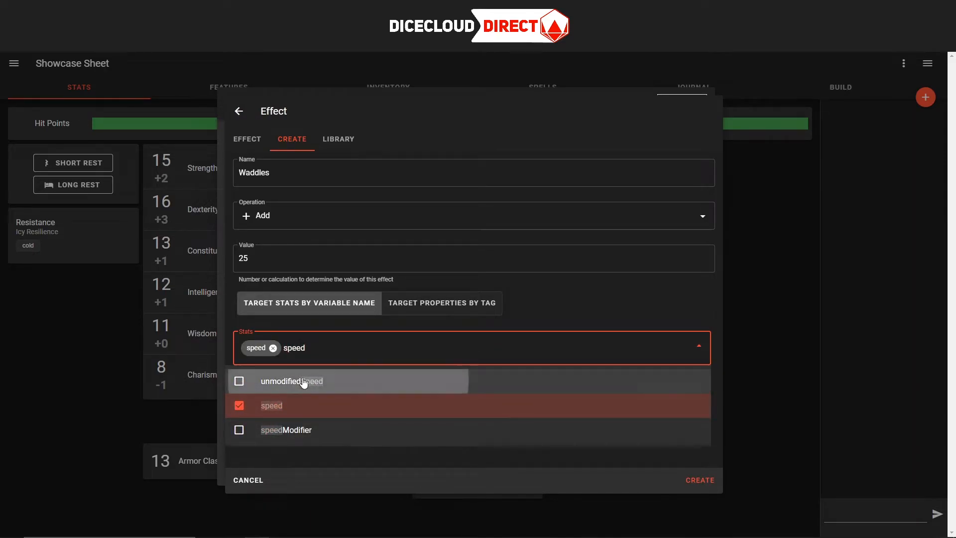
left_click(319, 381)
left_click(617, 293)
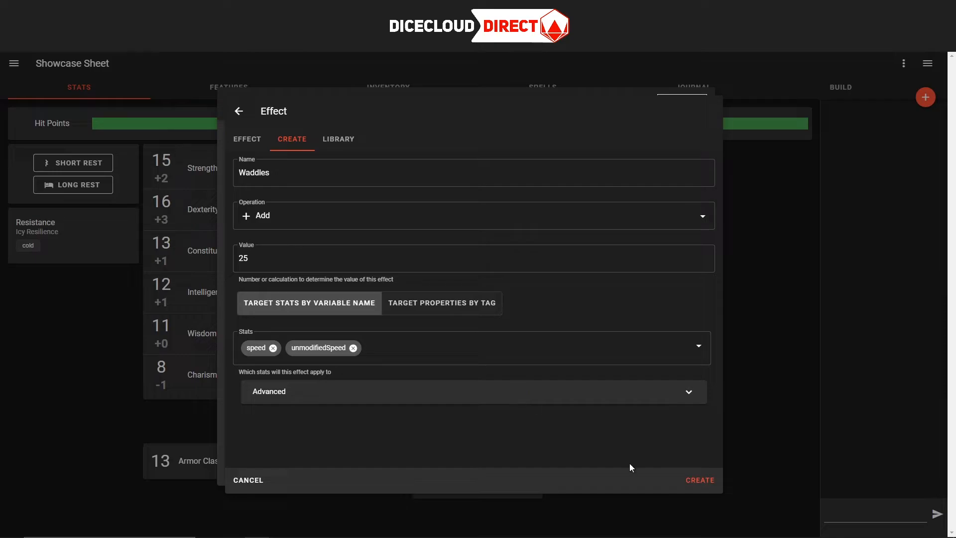
left_click(699, 480)
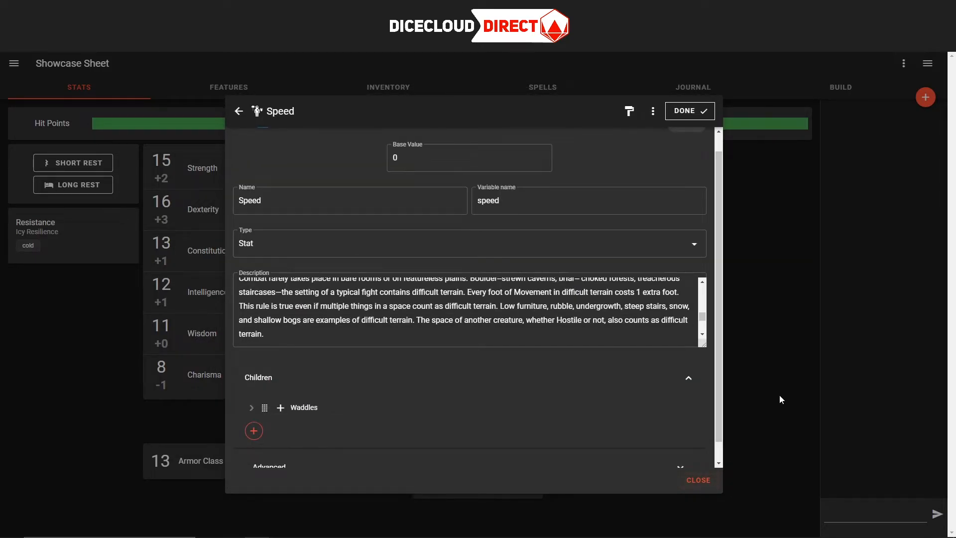
Examine the effects and child properties listed for the Speed attribute, then return to the stats overview
left_click(779, 395)
left_click(264, 414)
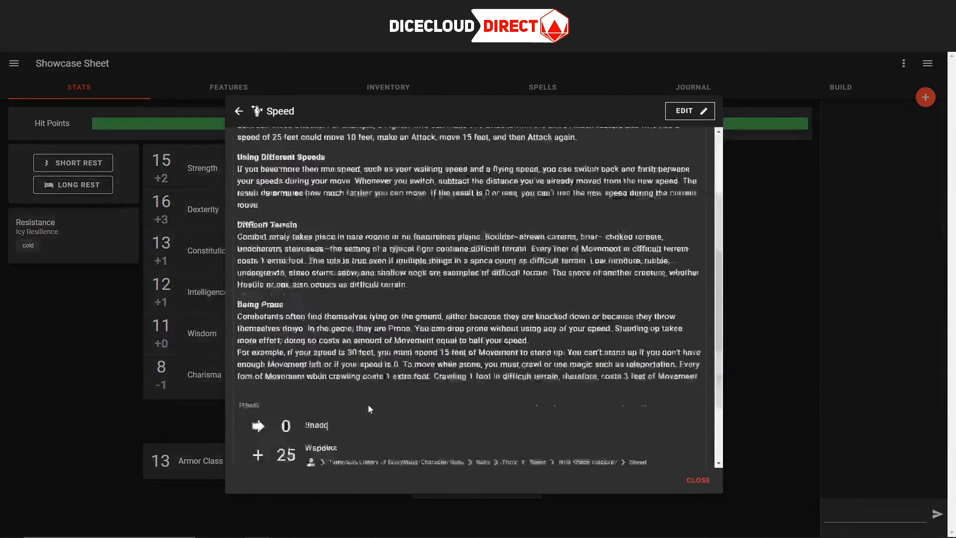
scroll(363, 408, "down", 3)
left_click(754, 171)
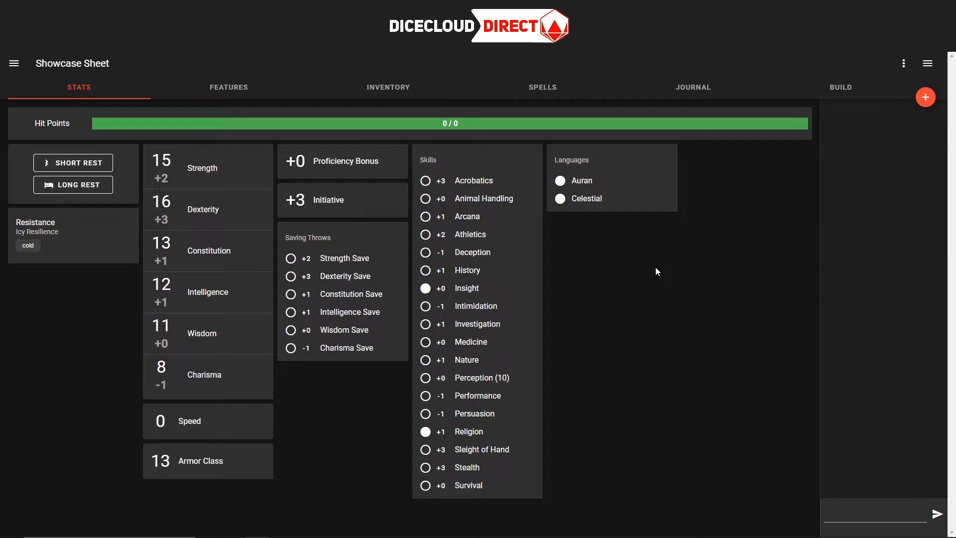
left_click(271, 436)
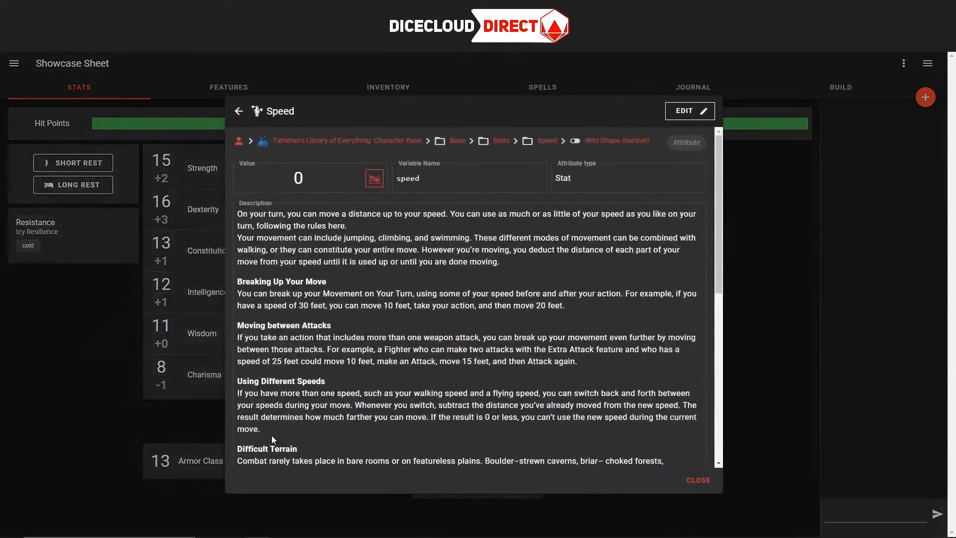
left_click(151, 418)
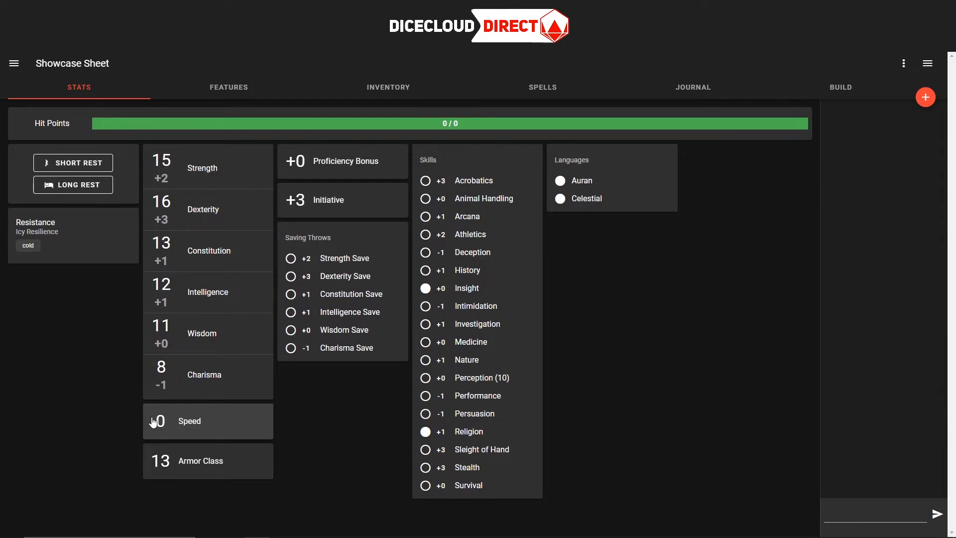
left_click(152, 422)
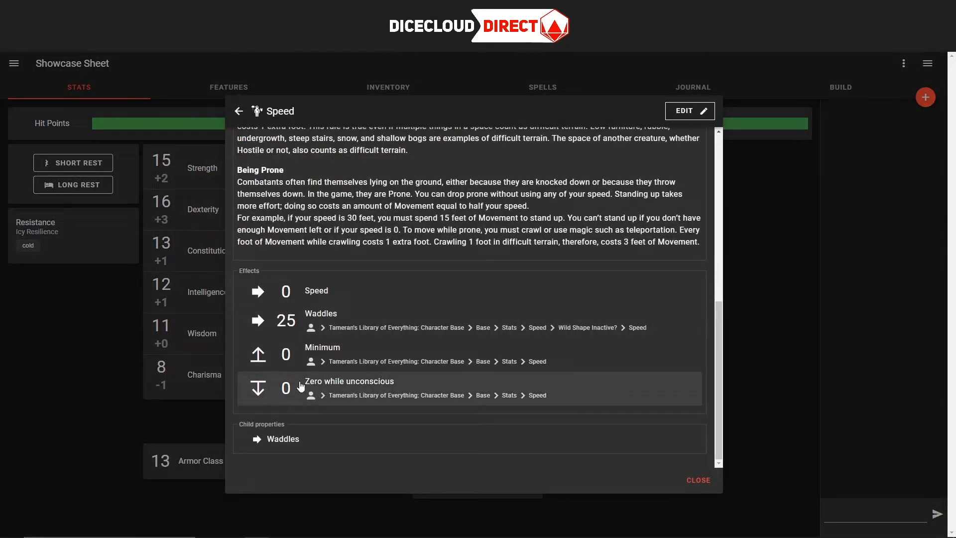
left_click(730, 343)
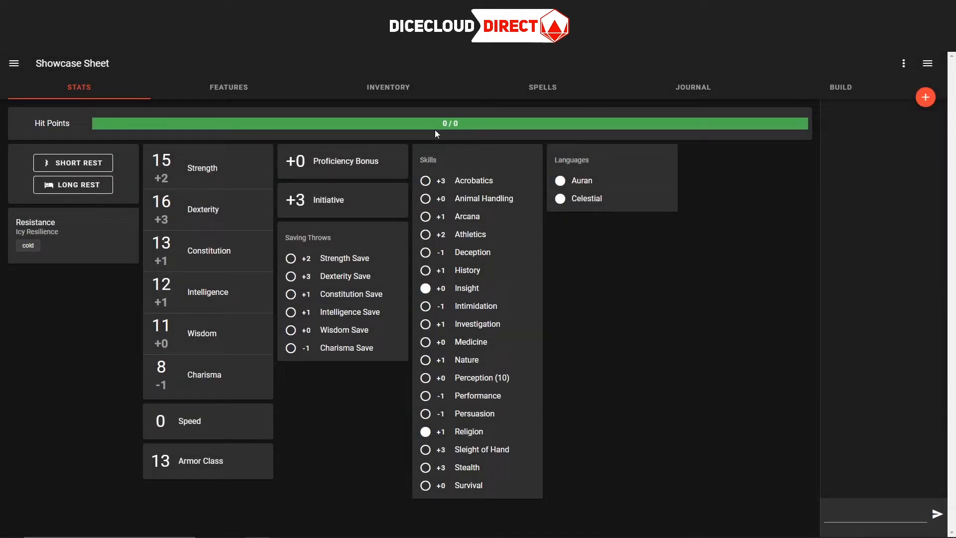
Insert Artificer Level 1 [Starting Class] from Tameran's Library of Everything v1.13.21b as the starting class, and review the sheet's stats and build choices
left_click(674, 89)
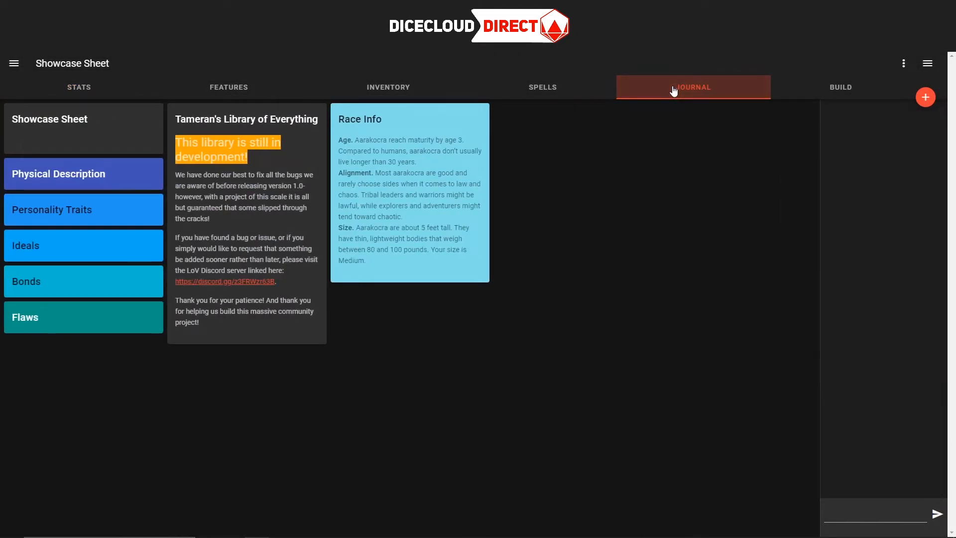
left_click(855, 99)
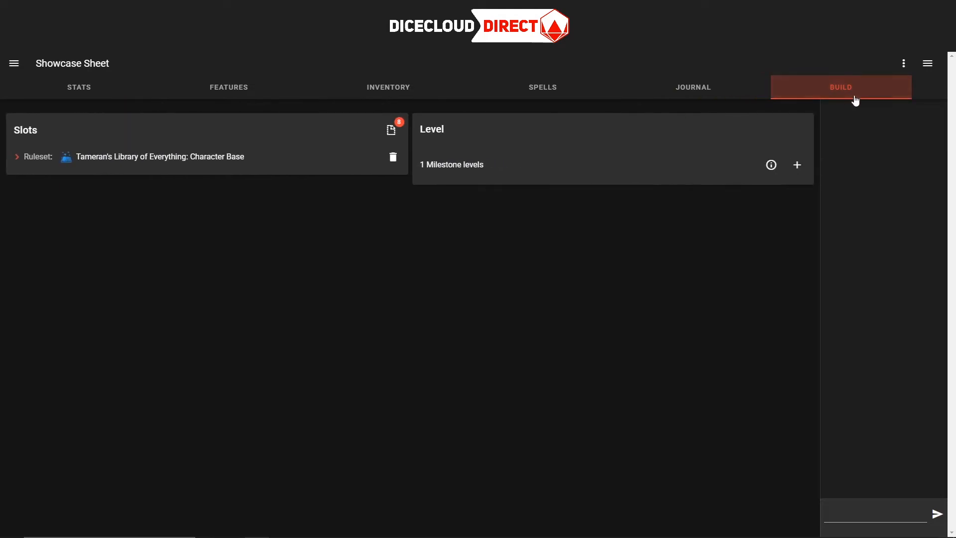
left_click(18, 157)
left_click(89, 236)
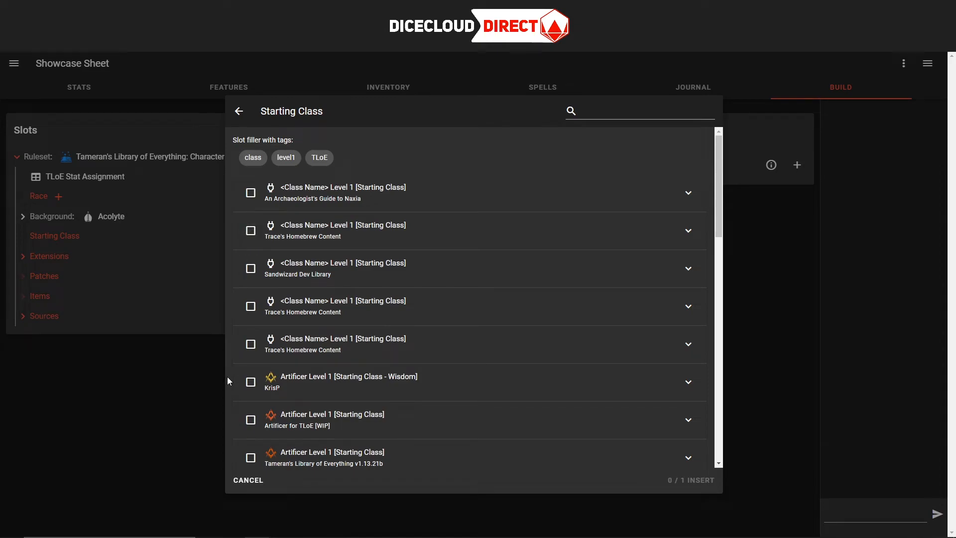
left_click(251, 421)
left_click(251, 458)
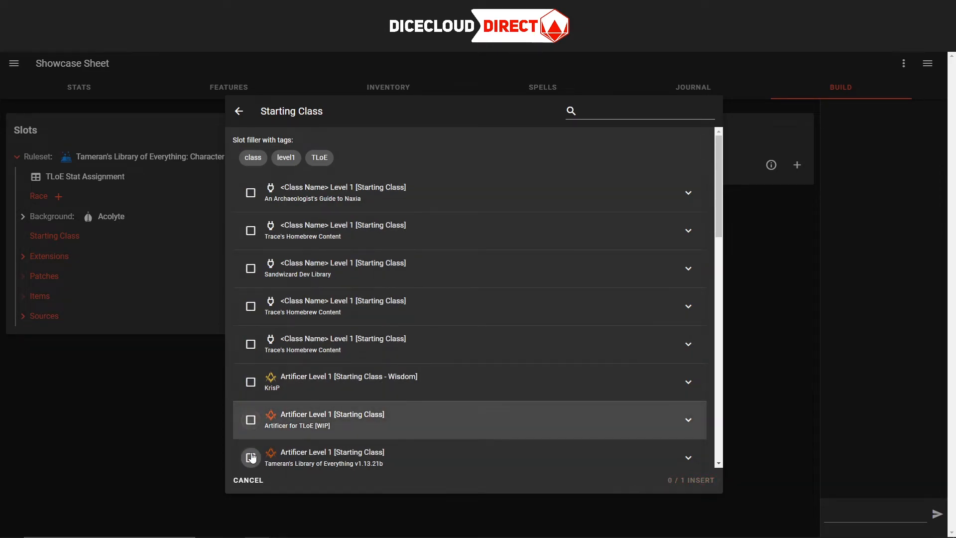
left_click(700, 480)
left_click(75, 83)
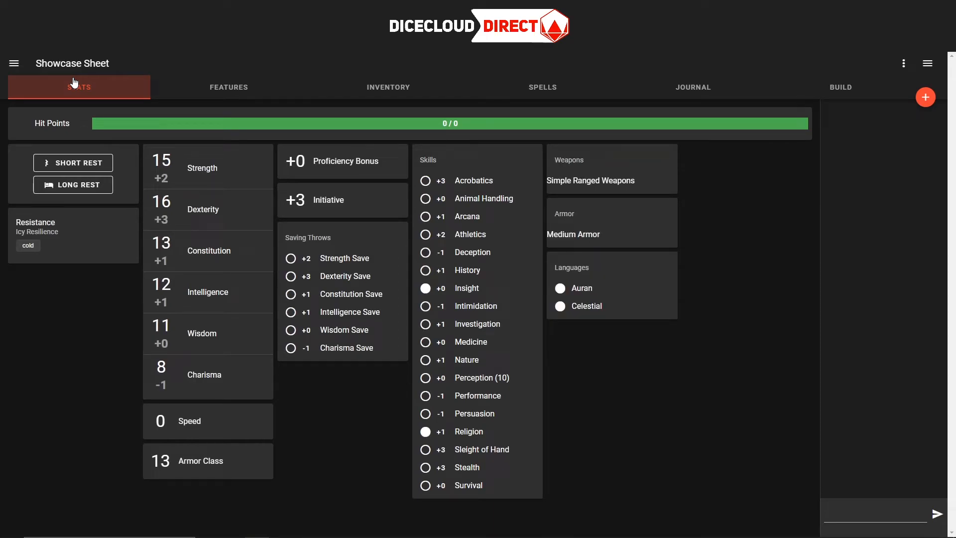
left_click(808, 92)
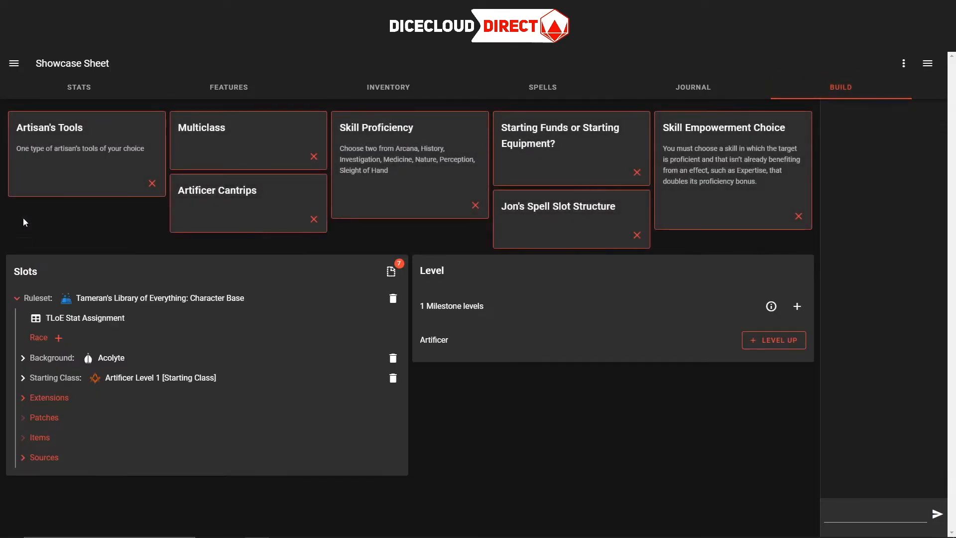
left_click(77, 87)
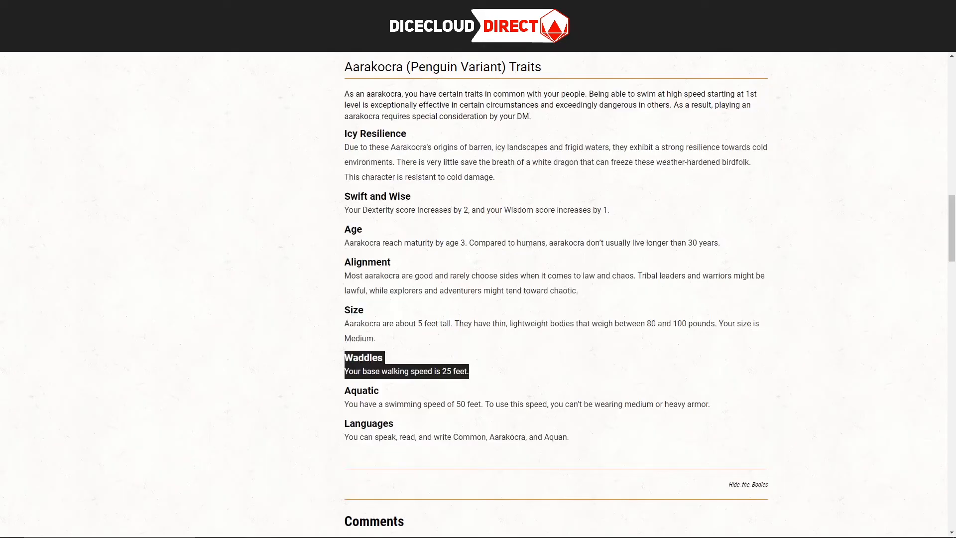
Examine the Aquatic trait on the homebrew page, highlighting its swimming speed description and armor restriction
left_click(505, 395)
left_click_drag(337, 395, 419, 396)
left_click(639, 401)
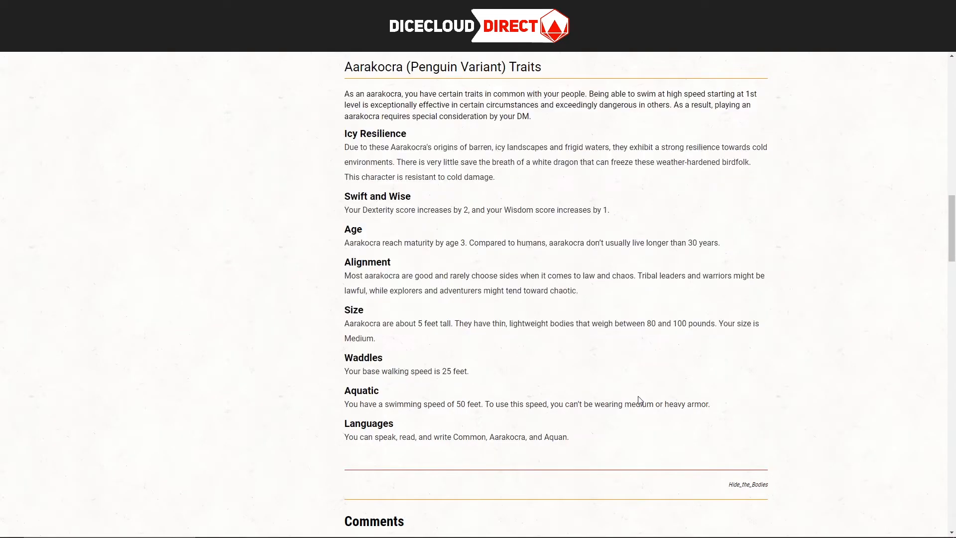
left_click_drag(725, 406, 344, 391)
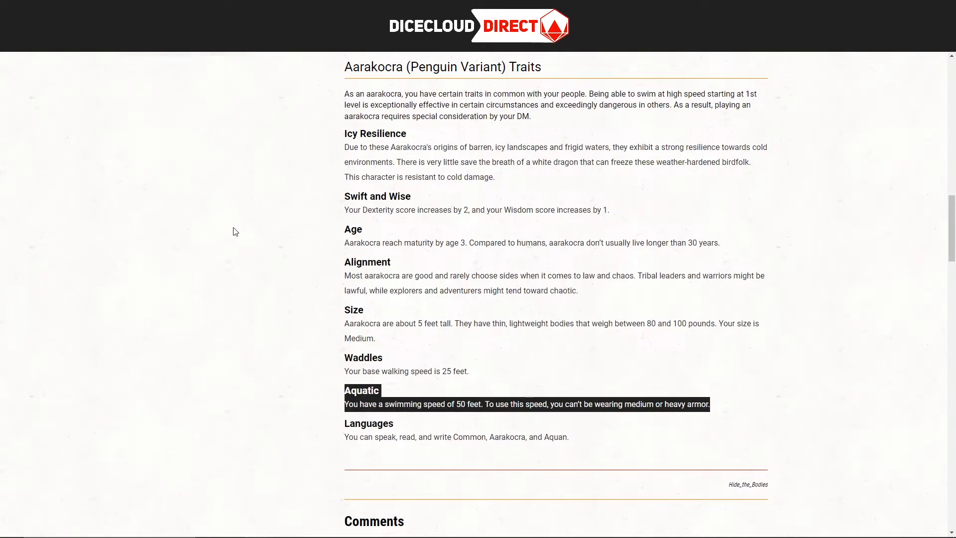
left_click(519, 419)
left_click_drag(483, 403, 618, 403)
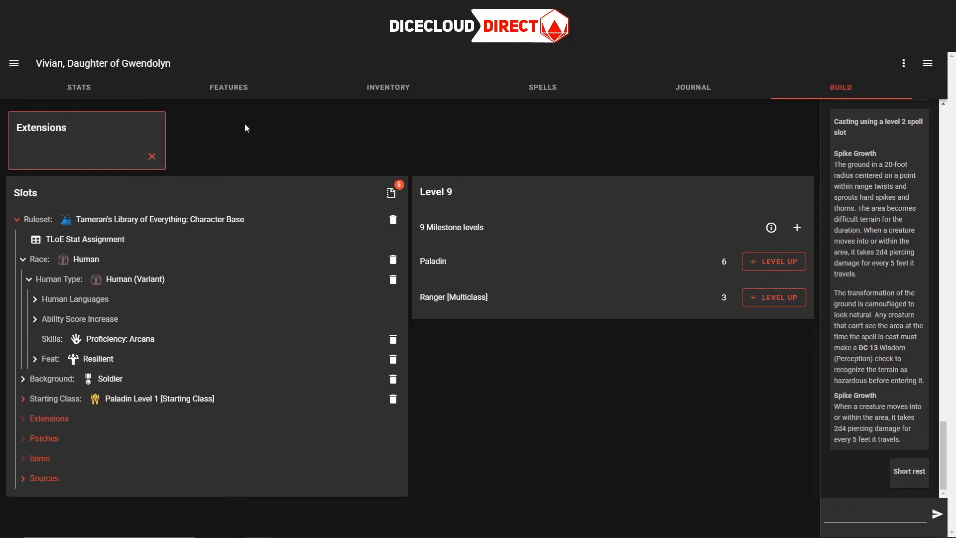
In another character's inventory, inspect the Heavy Armor Equipped constant belonging to the equipped Chain Mail
left_click(242, 89)
left_click(381, 91)
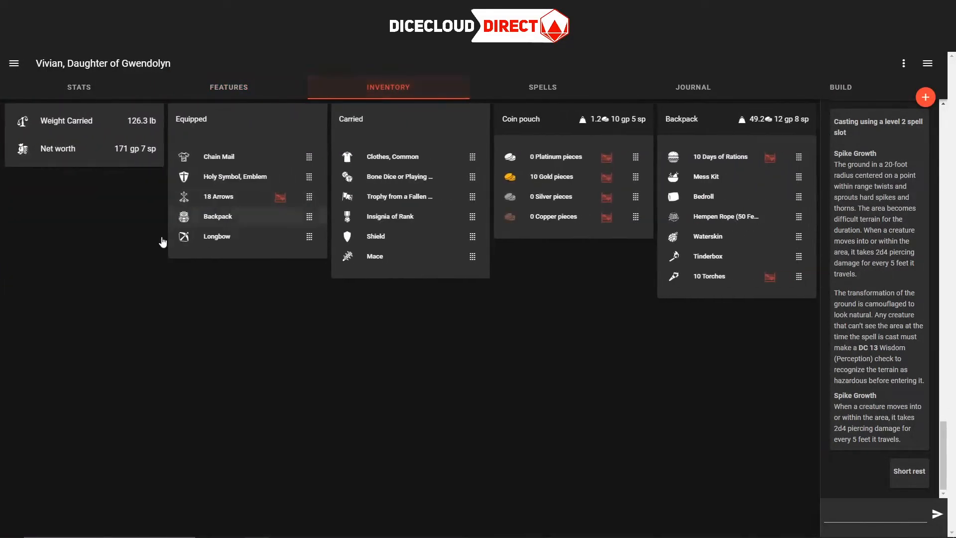
left_click(219, 157)
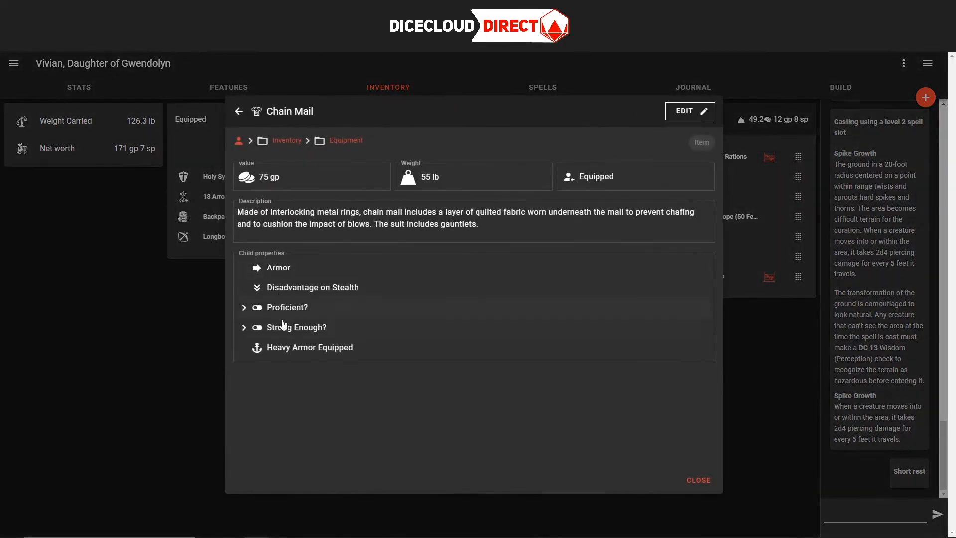
left_click(330, 356)
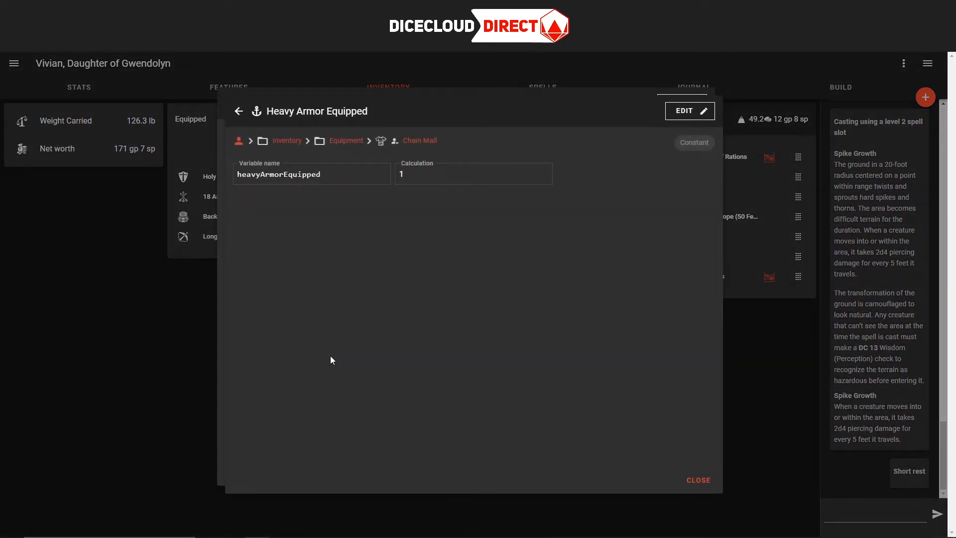
On the Showcase Sheet, edit the Speed attribute and add a child property of type Toggle to it
left_click_drag(348, 182, 225, 183)
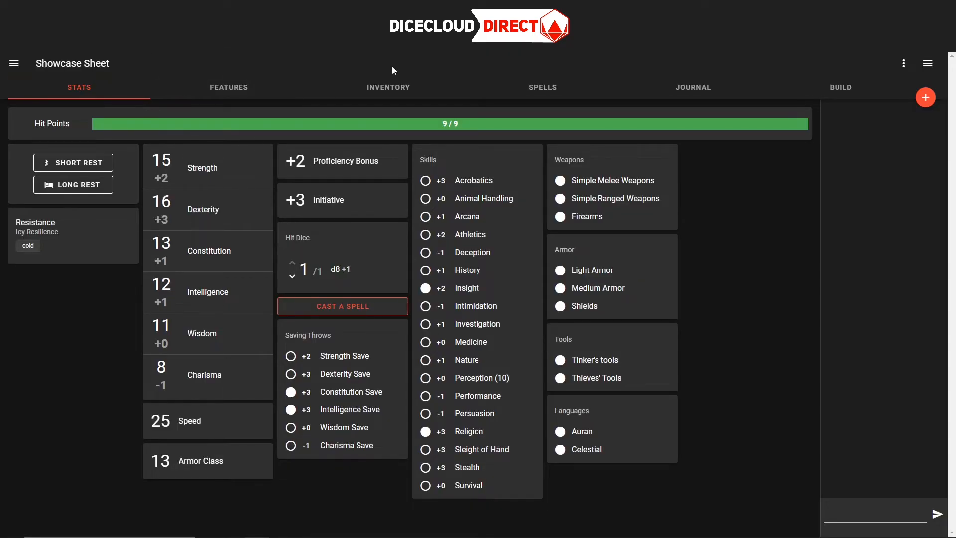
left_click(191, 434)
scroll(286, 423, "down", 10)
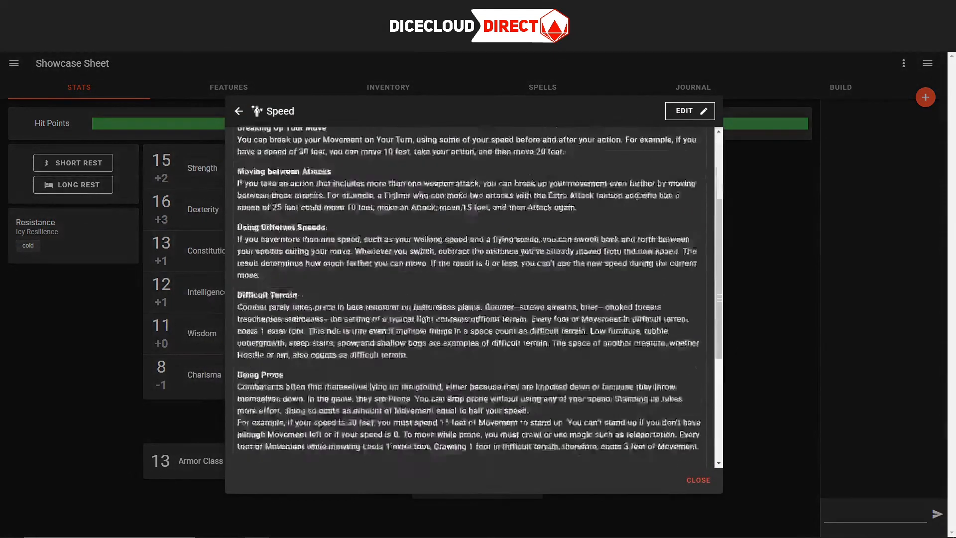
left_click(691, 112)
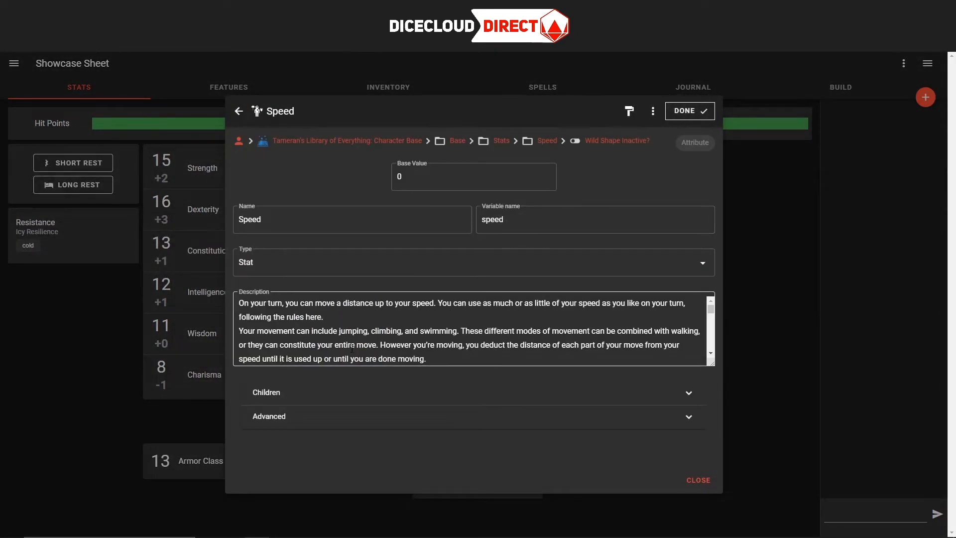
left_click(390, 390)
left_click(253, 417)
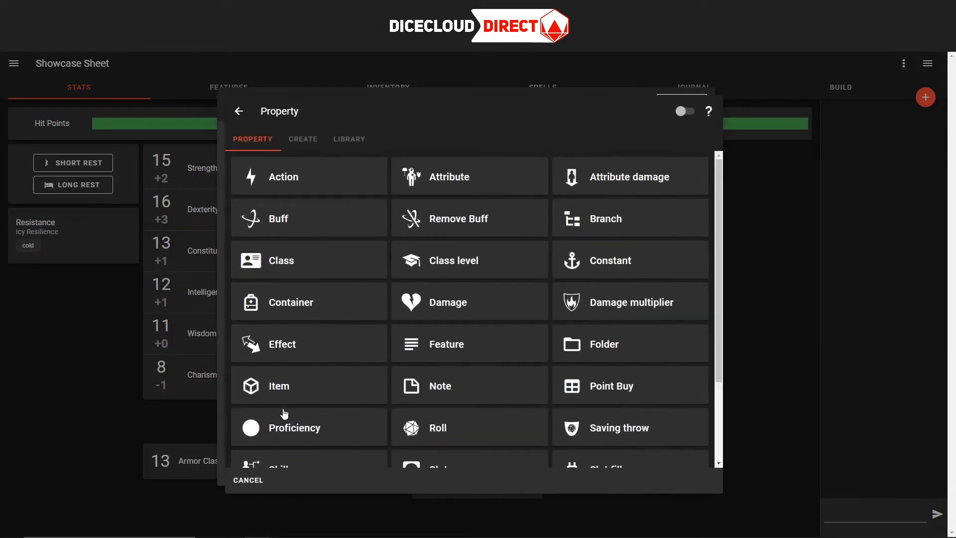
scroll(277, 421, "down", 3)
scroll(314, 395, "up", 3)
scroll(669, 262, "down", 3)
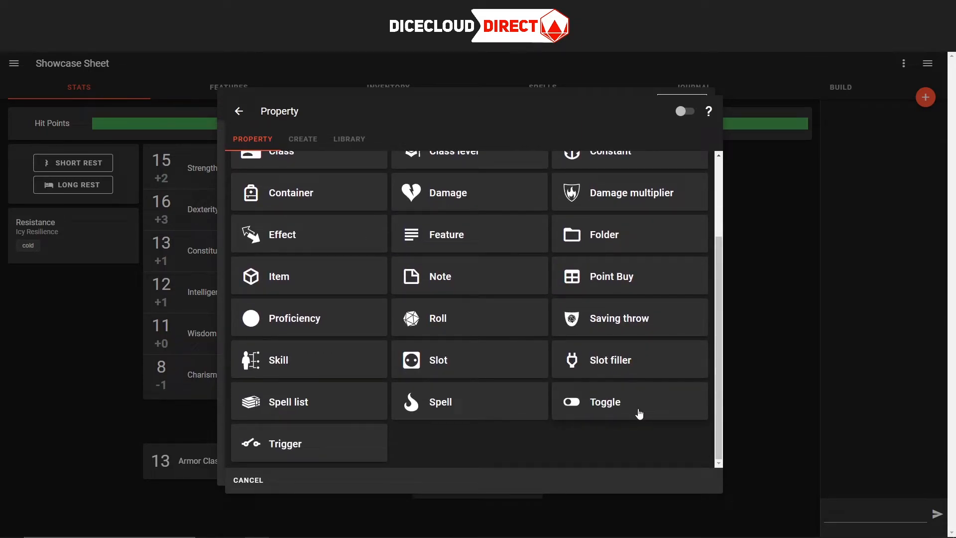
scroll(640, 413, "up", 3)
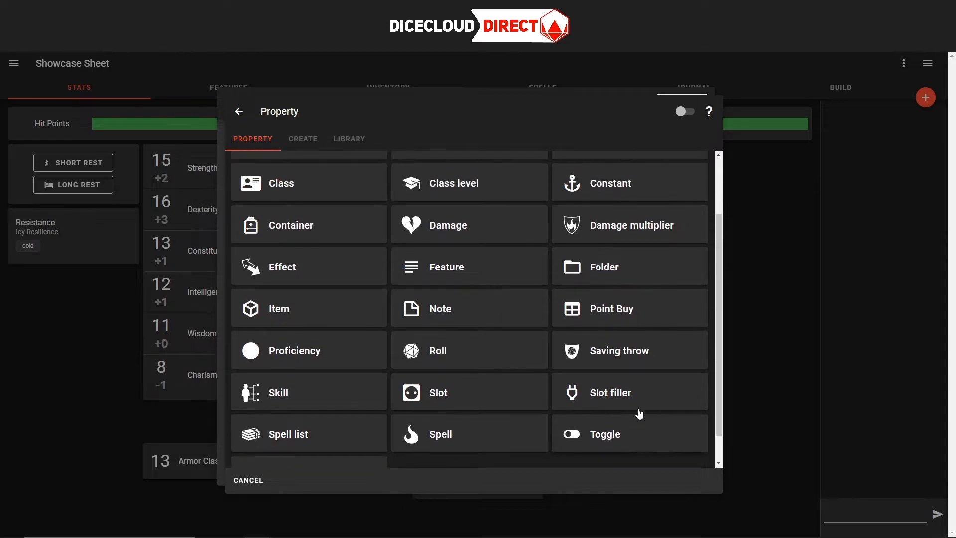
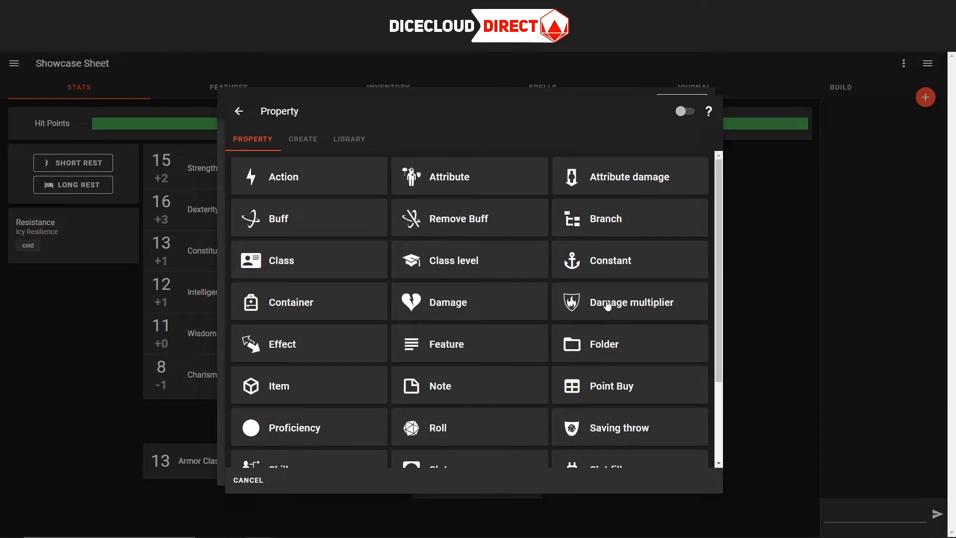
scroll(606, 308, "down", 3)
left_click(605, 402)
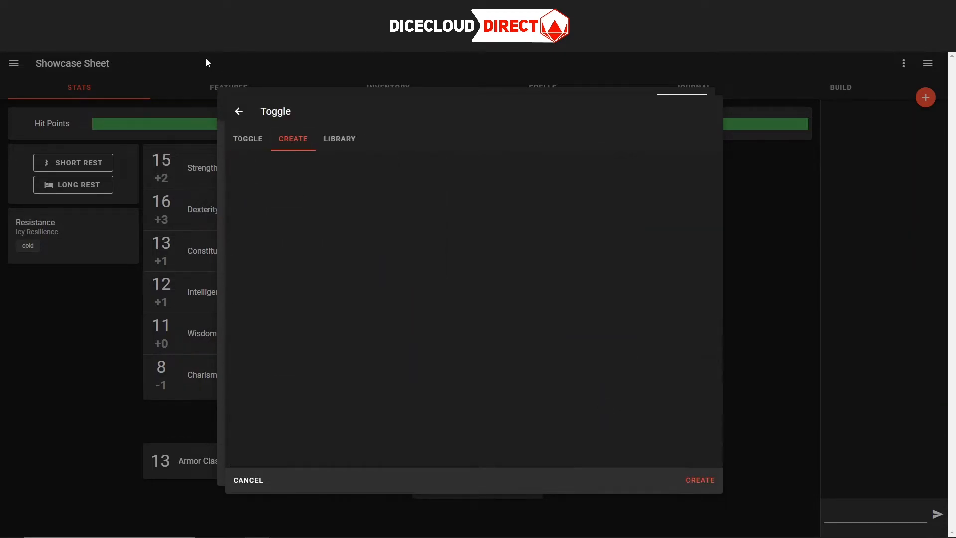
Name the toggle Aquatic with the variable name aquaticToggle, leaving it hidden from the character sheet
left_click(398, 9)
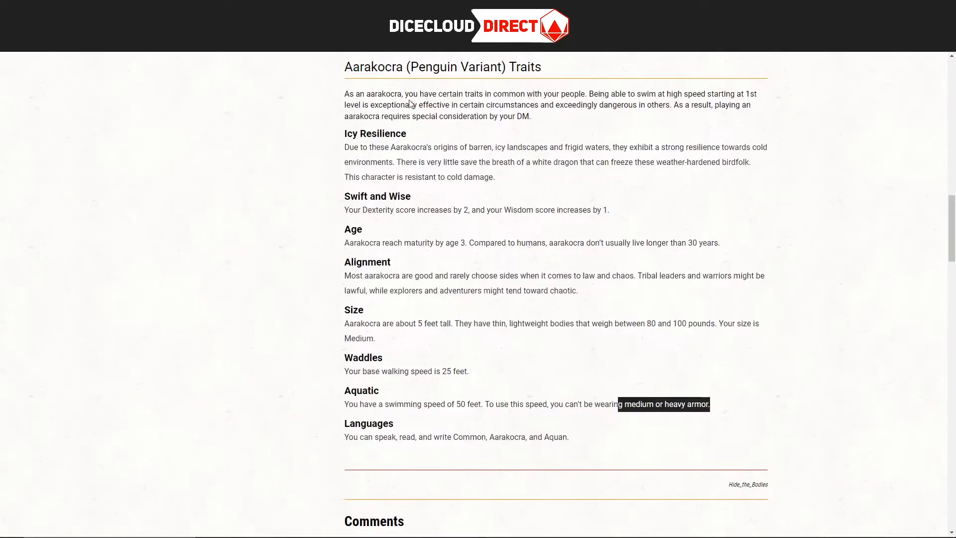
left_click(273, 9)
type("Aquatic")
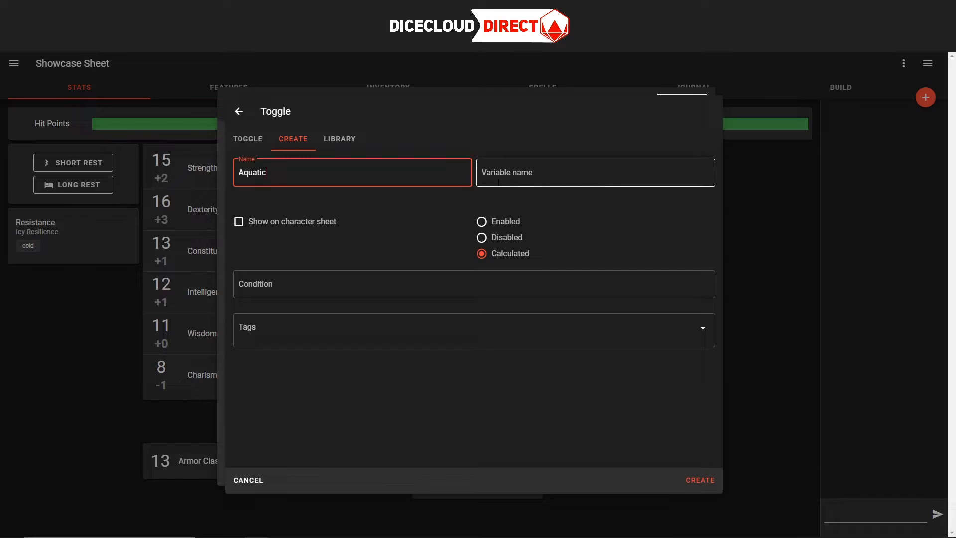
key("Tab")
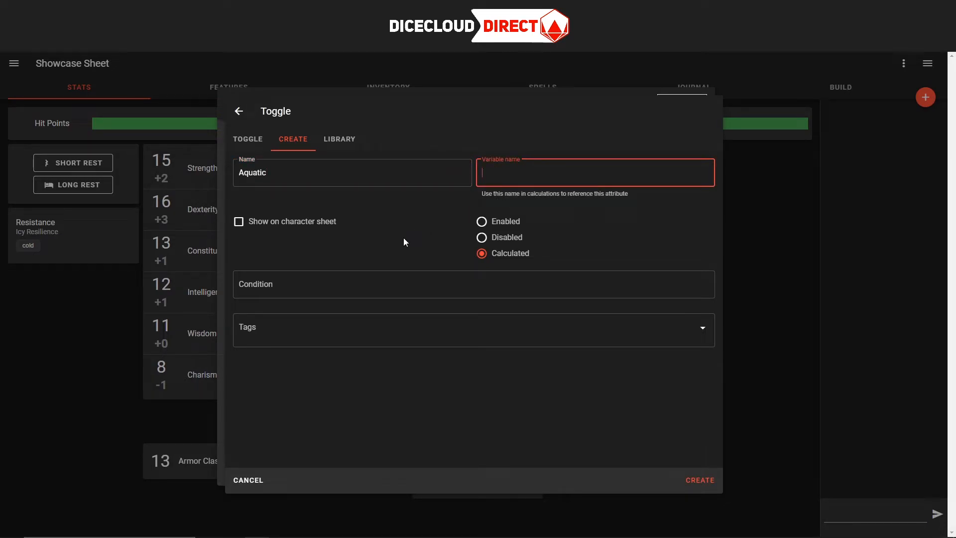
type("aquaticToggle")
key("Tab")
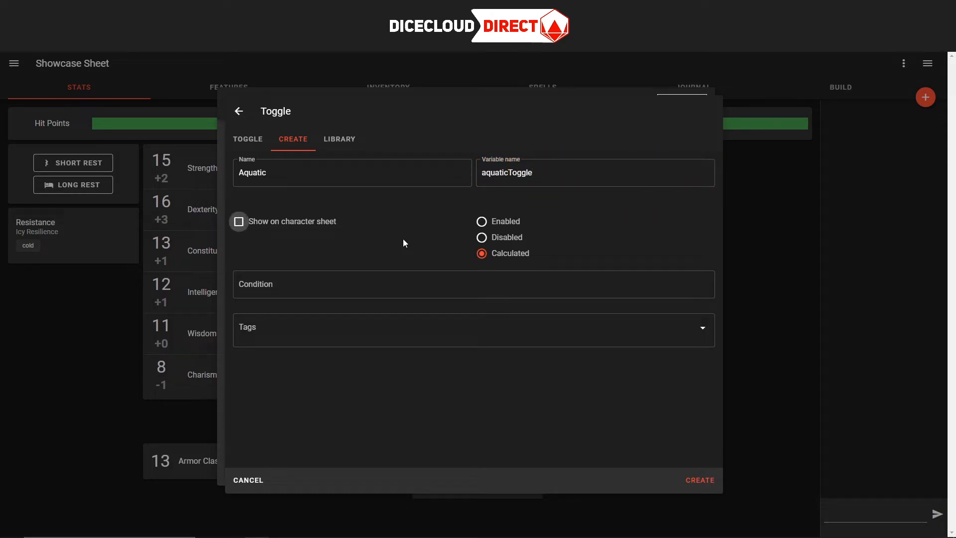
left_click(267, 225)
left_click(268, 226)
Set the toggle's condition to (!heavyArmorEquipped) & (!mediumArmorEquipped) and create it under Speed
left_click(279, 287)
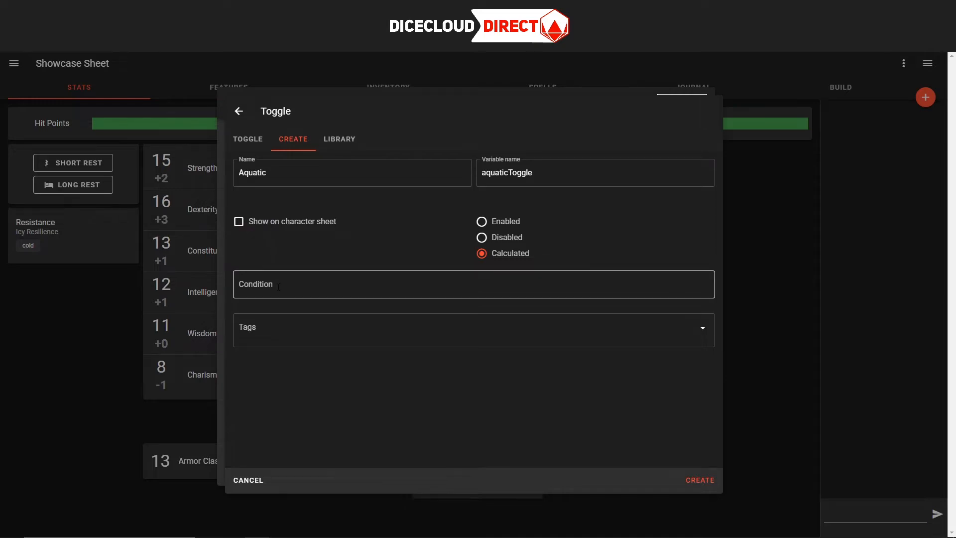
left_click(278, 287)
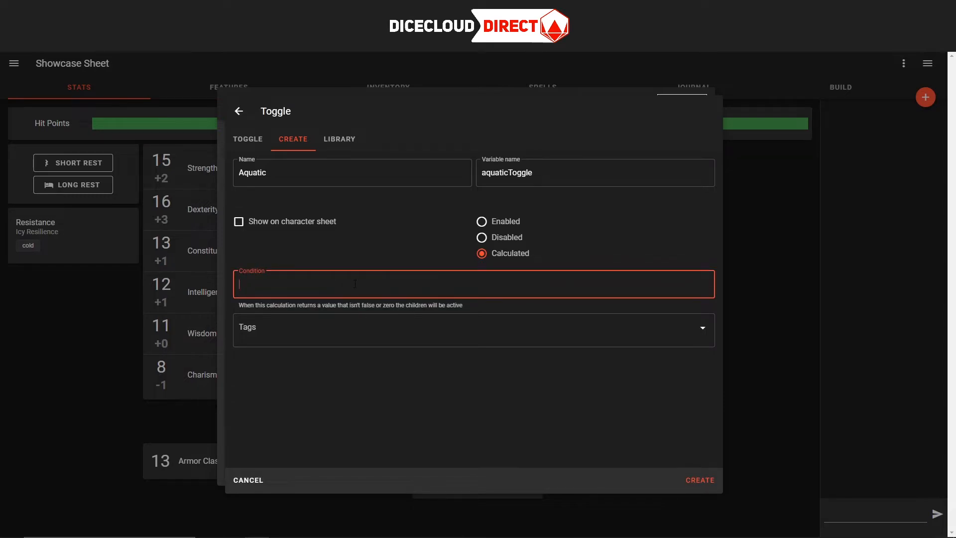
type("(!")
type("heavyArmorEquipped")
type(") & ")
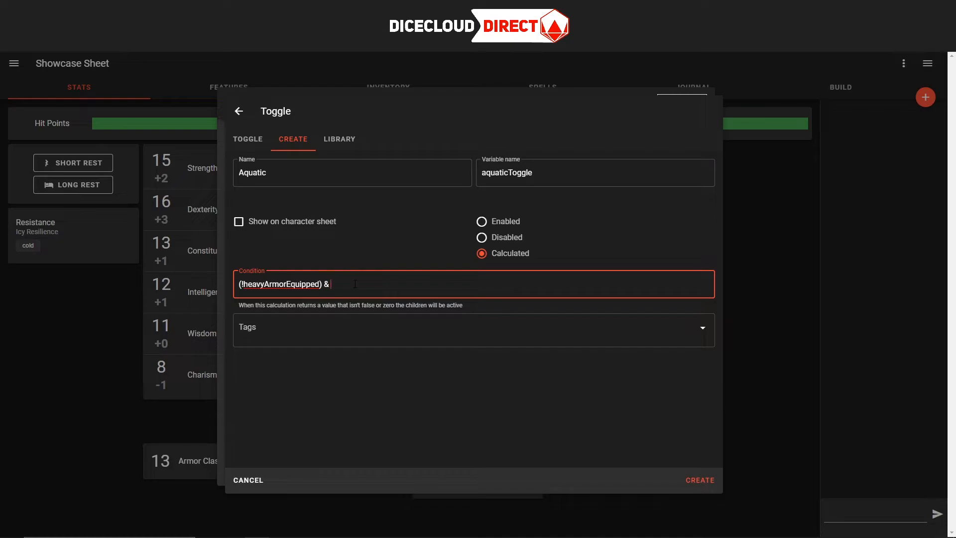
type("(!mediumArmorEquipped)")
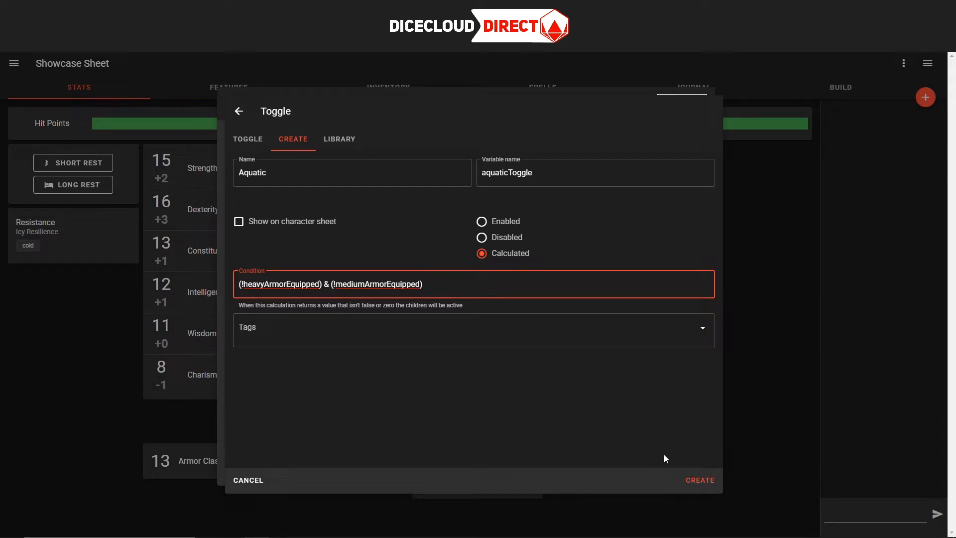
left_click(698, 480)
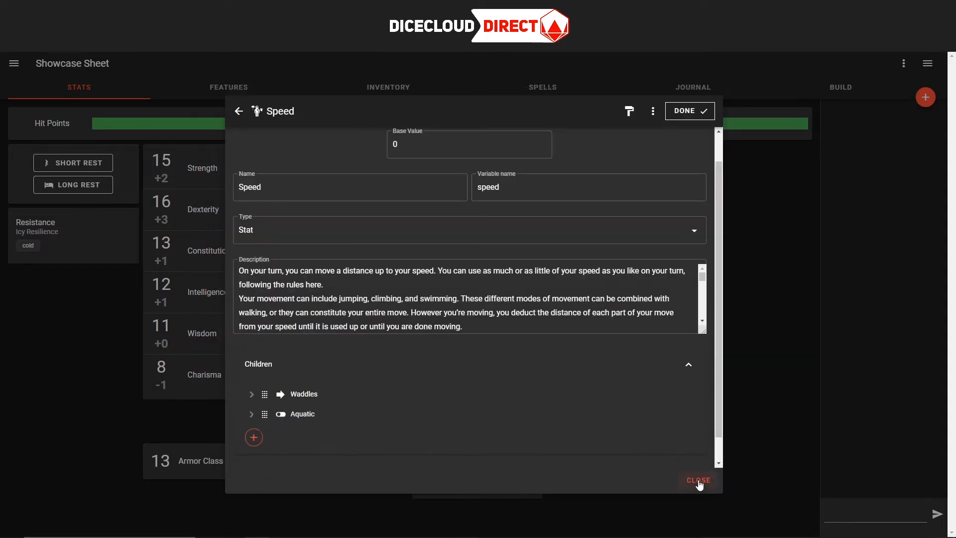
Check the Aquatic toggle's calculated condition, then start adding a child property to it
left_click(294, 417)
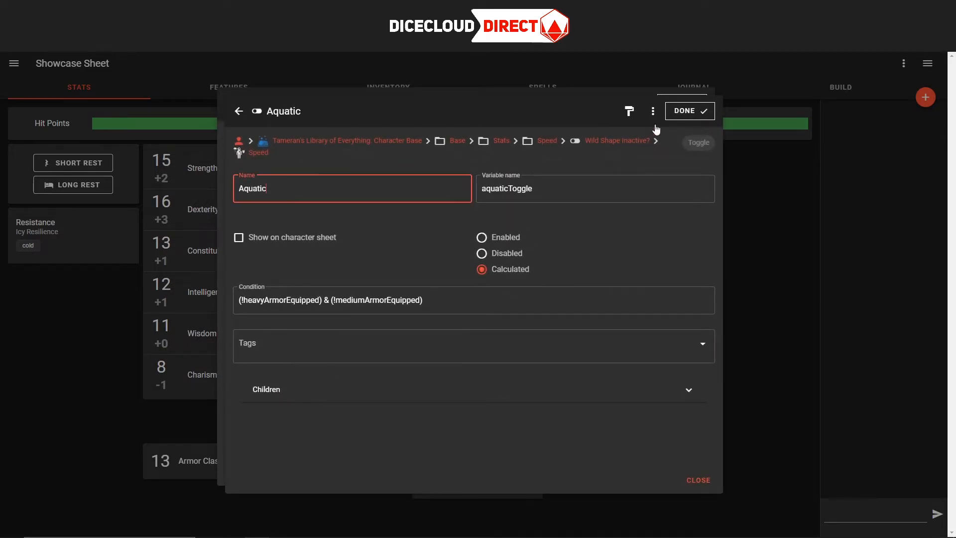
left_click(683, 114)
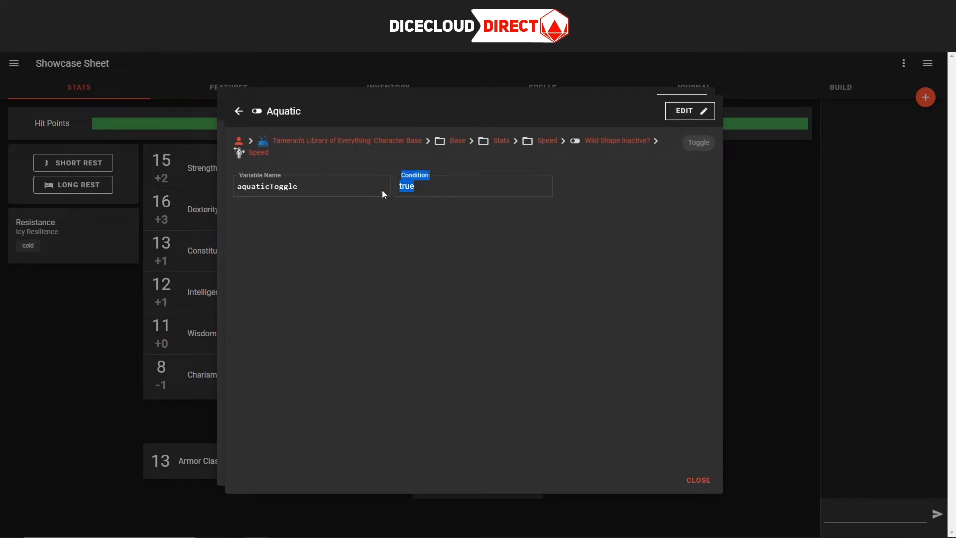
left_click(685, 112)
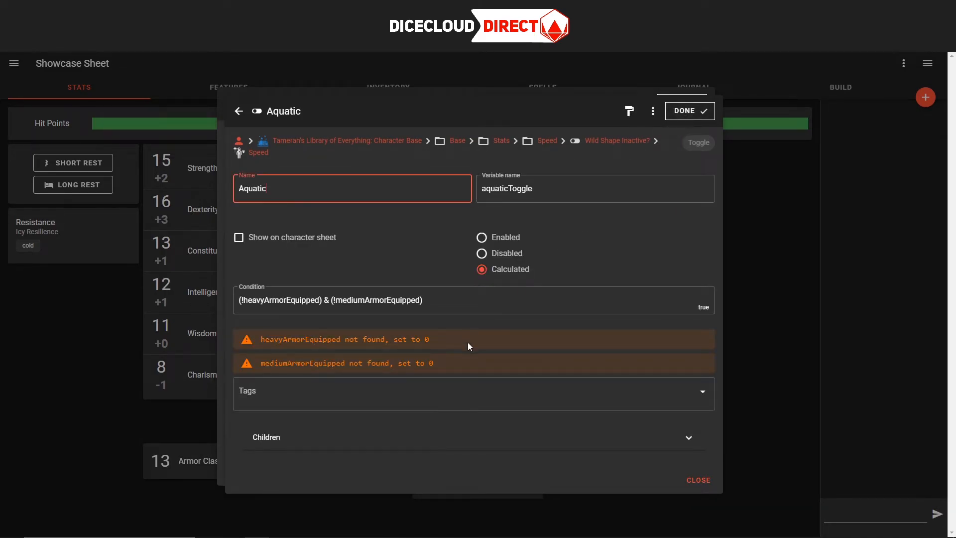
left_click(316, 439)
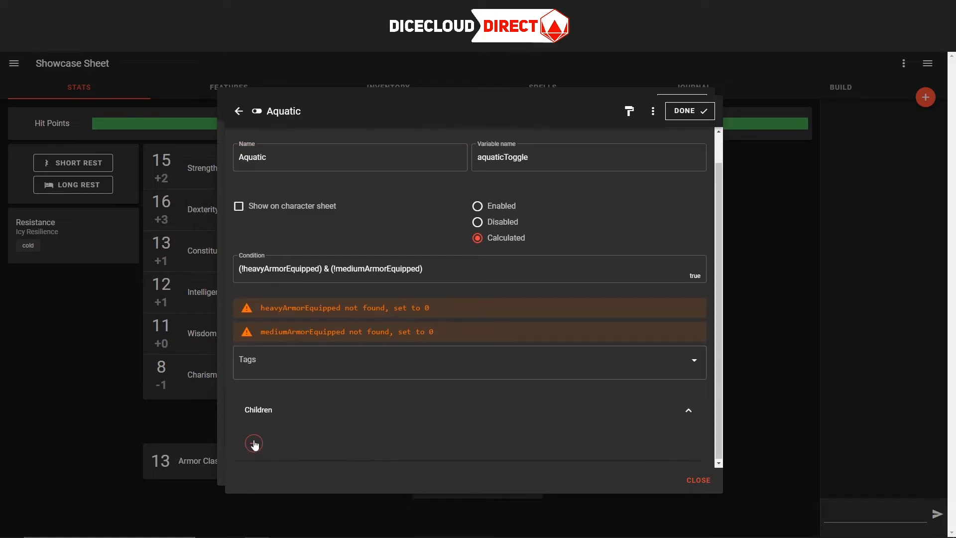
left_click(254, 444)
scroll(589, 353, "down", 2)
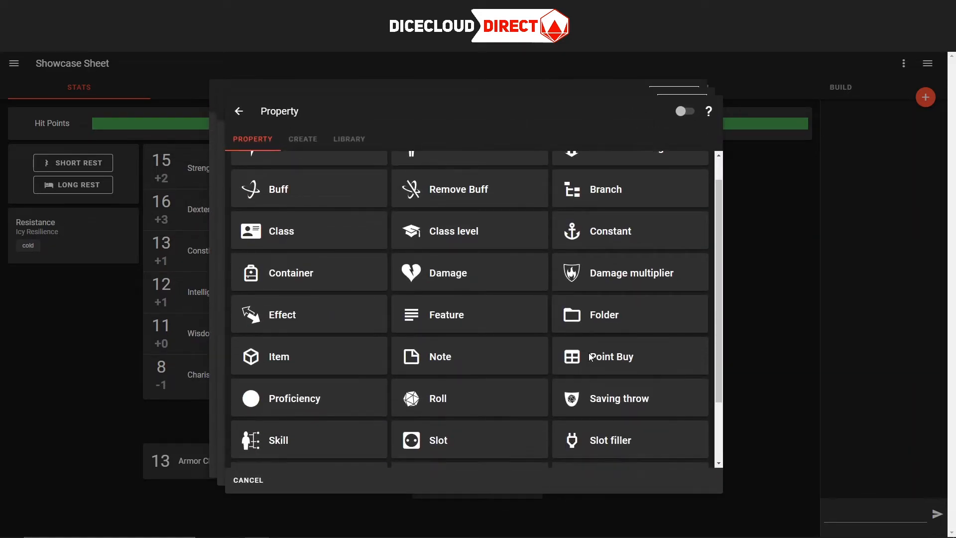
scroll(448, 419, "down", 1)
scroll(576, 359, "up", 1)
left_click(337, 280)
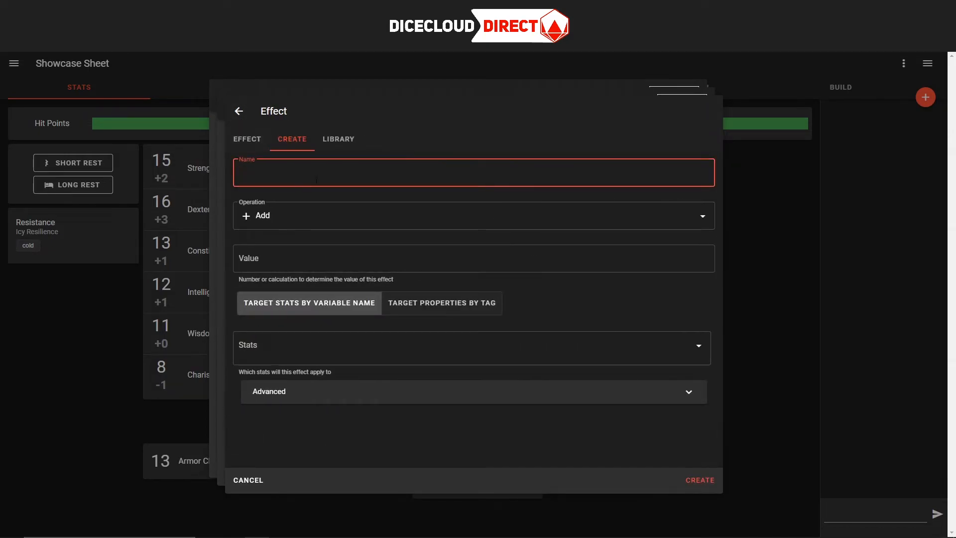
left_click(245, 141)
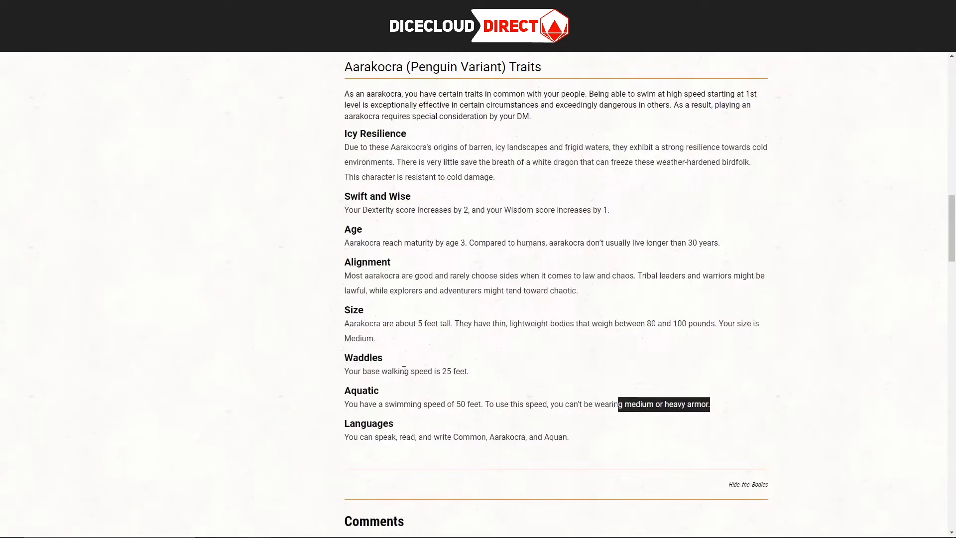
Start an Attribute under the Aquatic toggle with base value 50, name Swimming Speed and variable name swimSpeed, following the Aquatic trait
left_click_drag(425, 404, 385, 404)
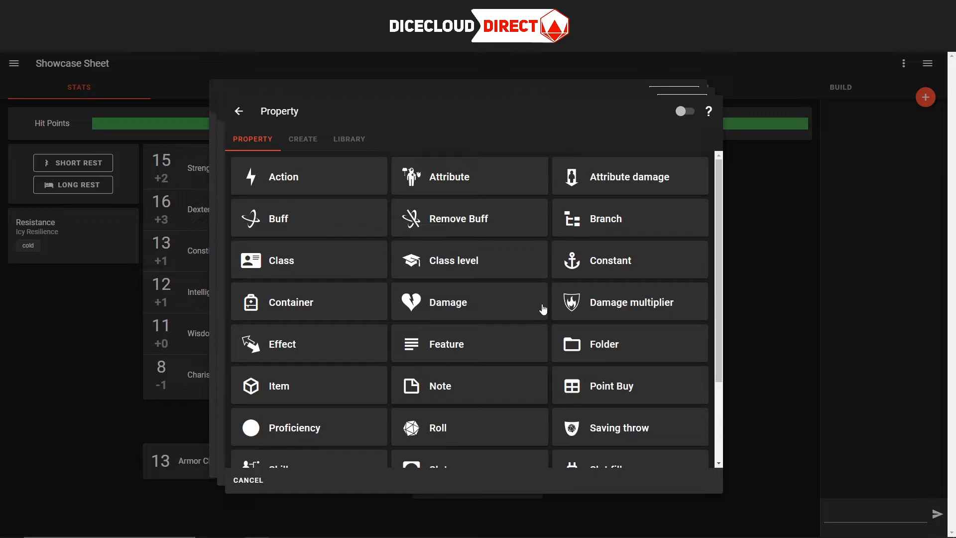
left_click(486, 176)
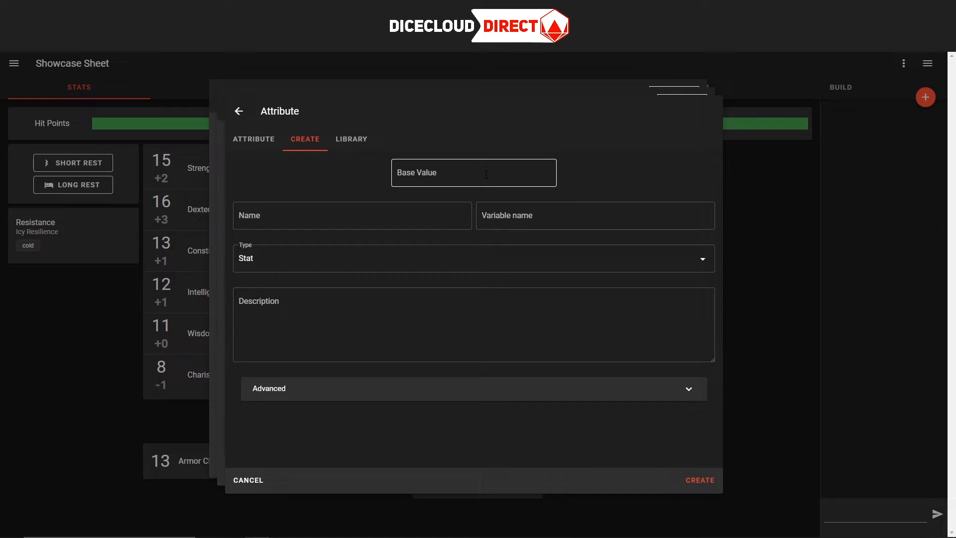
left_click(486, 174)
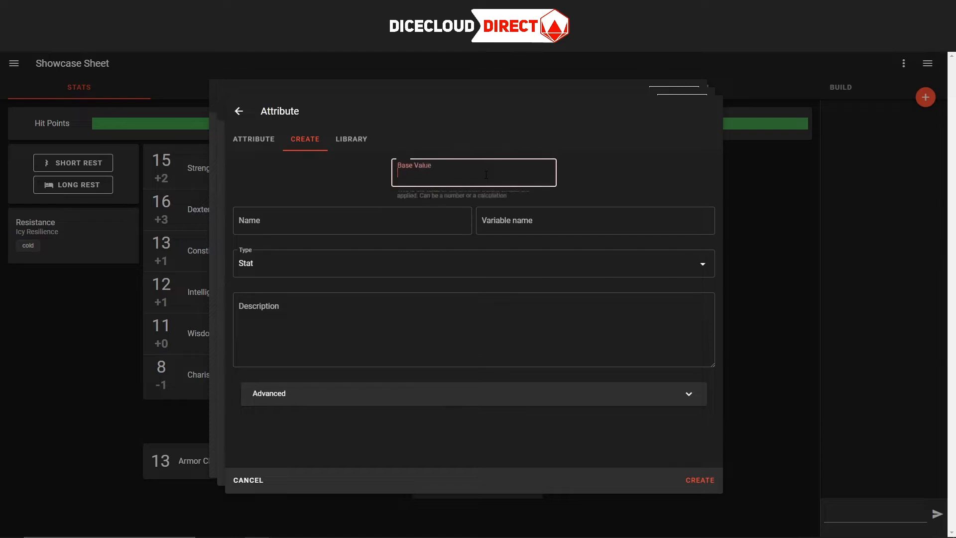
type("50")
key("Tab")
type("Swimming Speed")
key("Tab")
type("s")
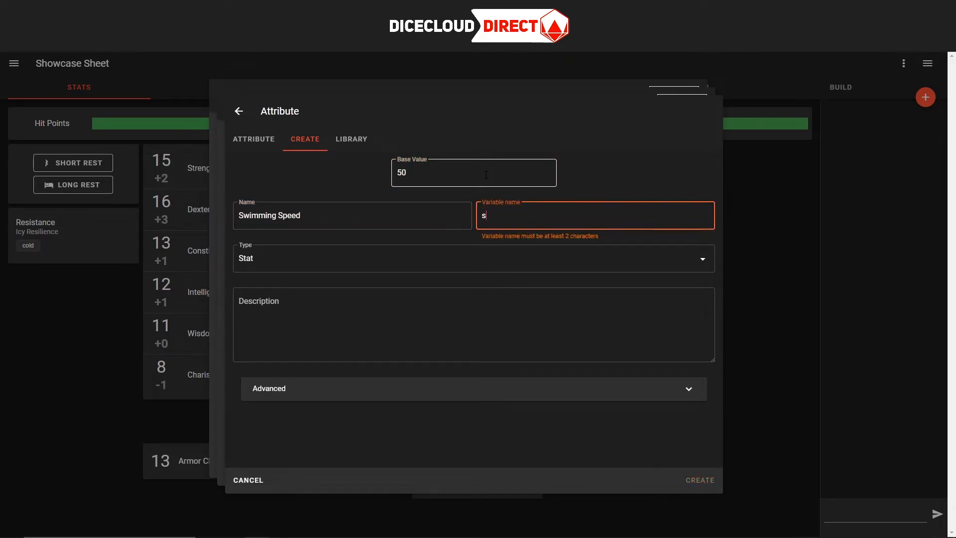
type("wimSpeed")
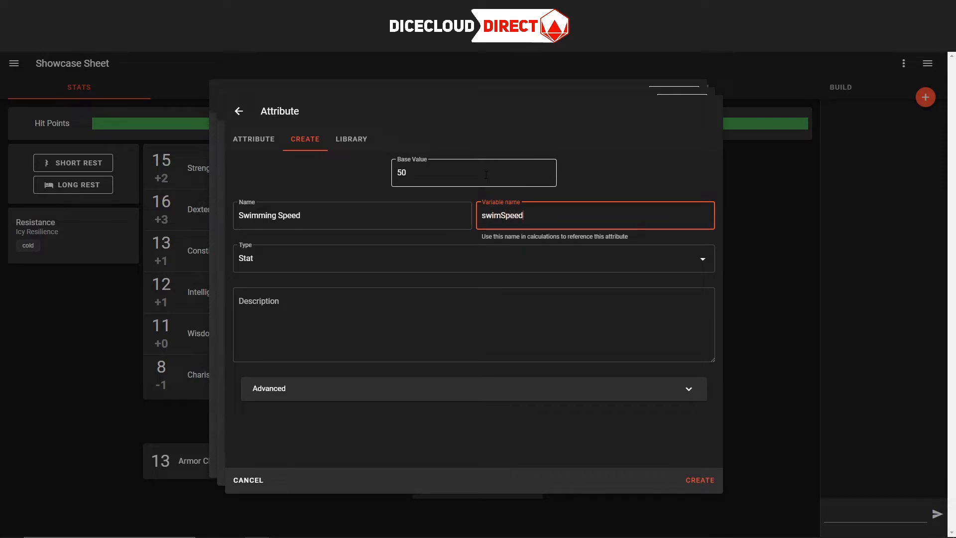
key("Tab")
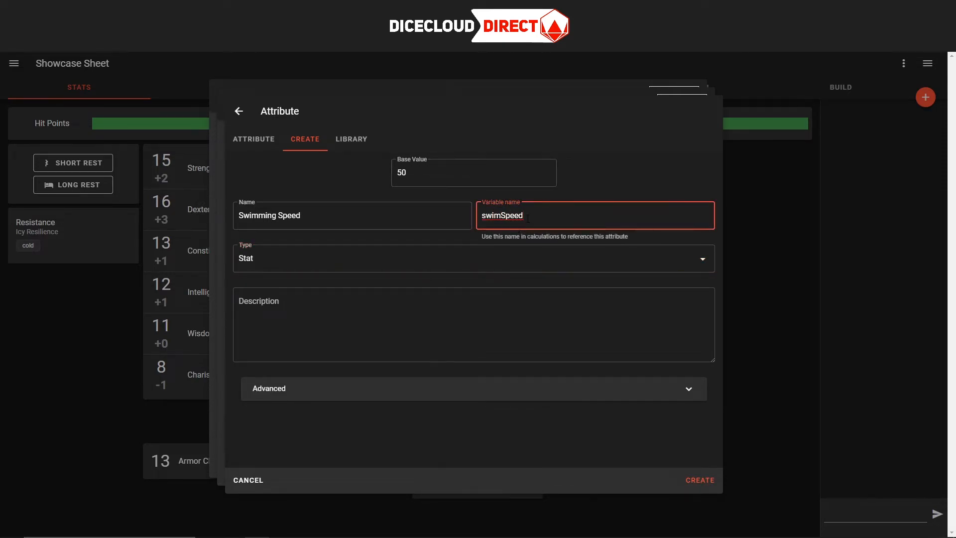
left_click_drag(526, 218, 463, 218)
left_click(557, 212)
left_click_drag(558, 213, 443, 214)
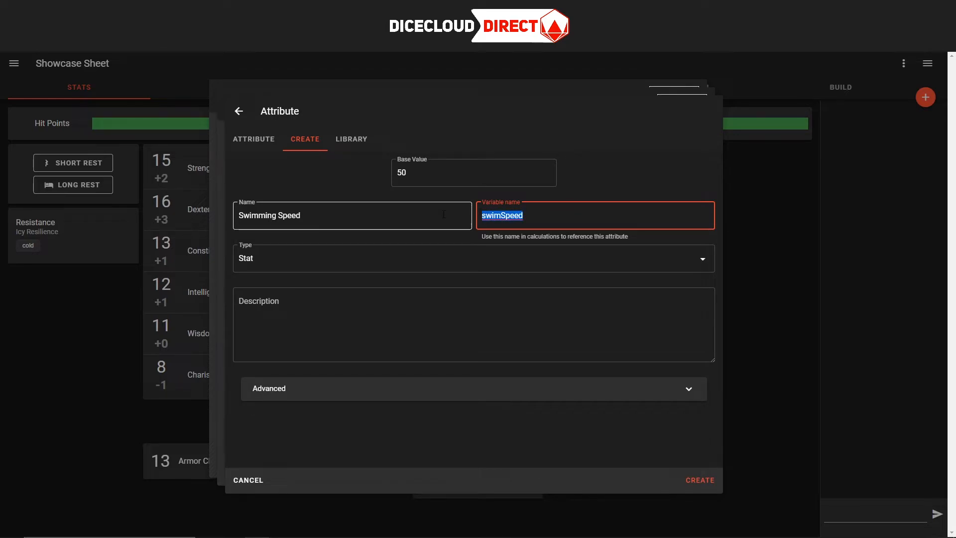
left_click(606, 217)
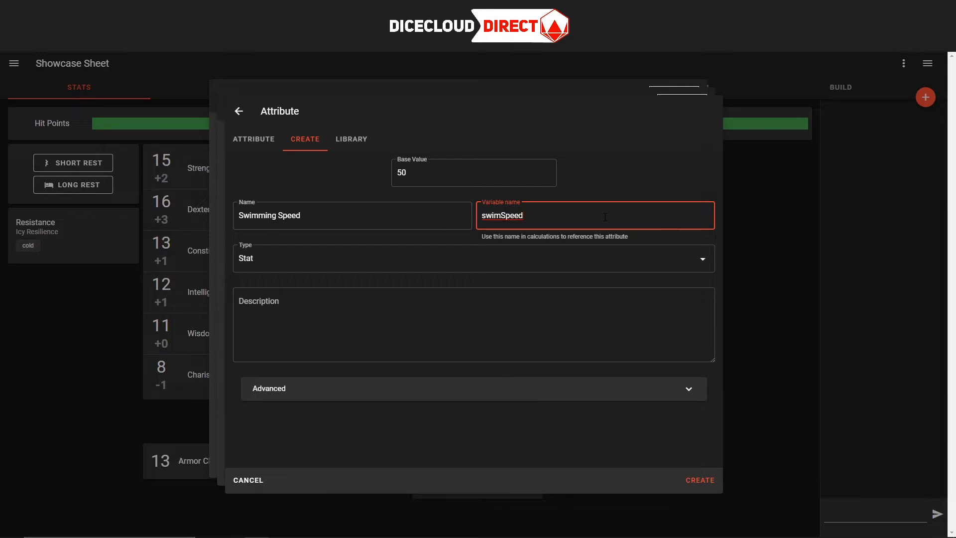
Look through the available types for the Swimming Speed attribute, keeping it as Stat
left_click(452, 269)
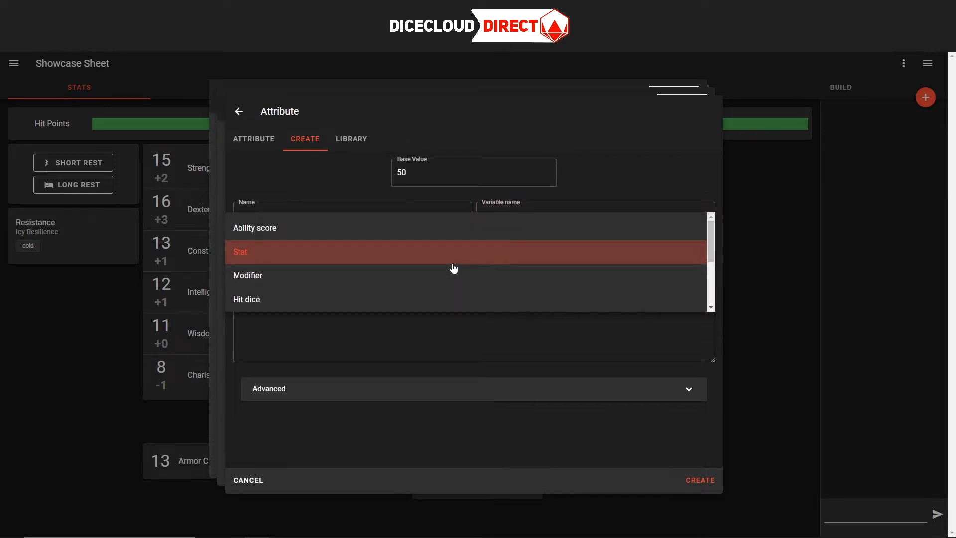
scroll(453, 269, "down", 3)
scroll(501, 246, "up", 3)
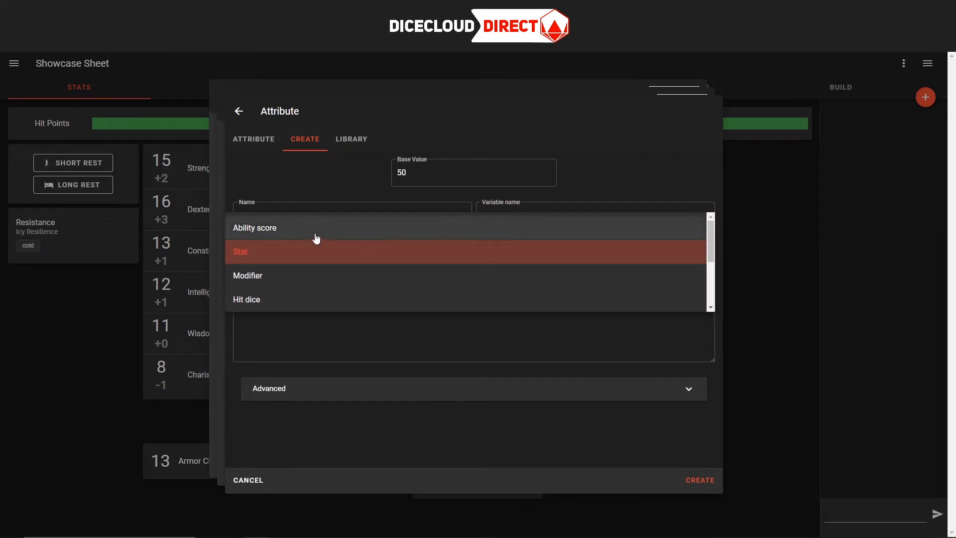
scroll(317, 239, "down", 3)
left_click(590, 147)
left_click(348, 325)
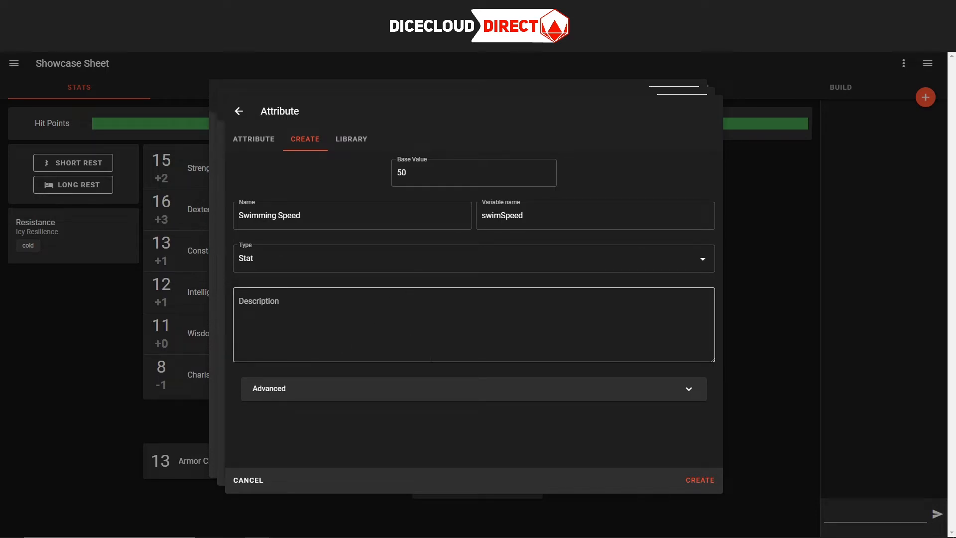
Describe the Swimming Speed attribute as Comes from "Aquatic", create it and return to the character's stats
left_click(360, 319)
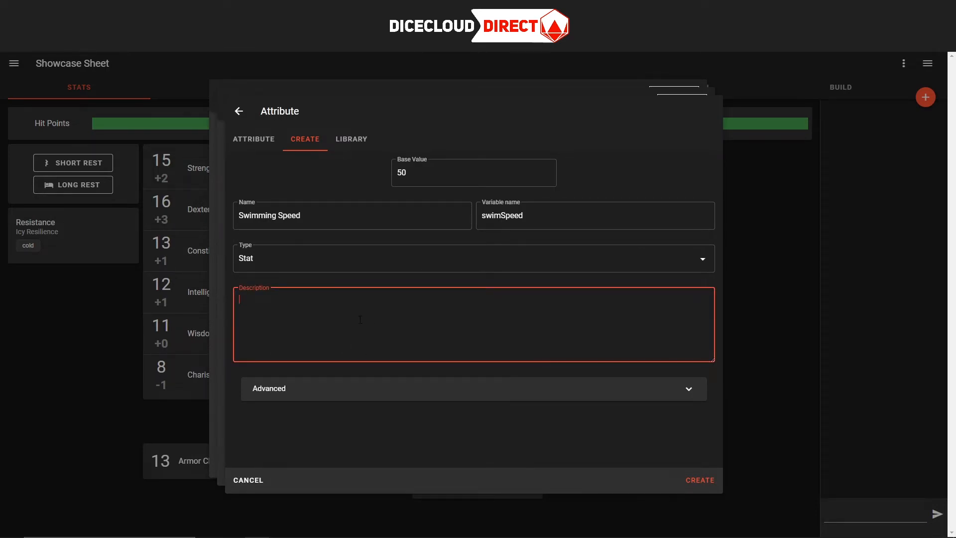
type("Comes from \"Aquatic\"")
left_click(704, 486)
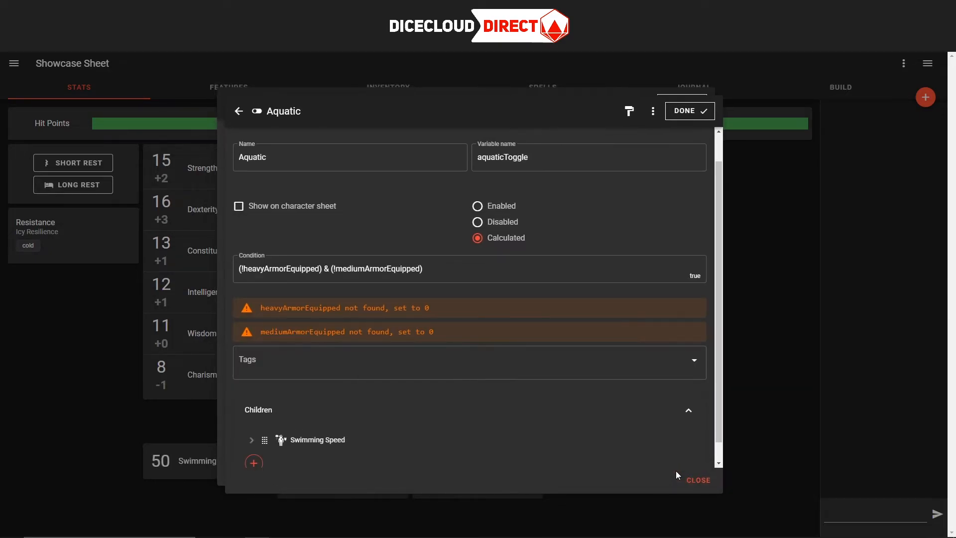
left_click(727, 406)
left_click(208, 468)
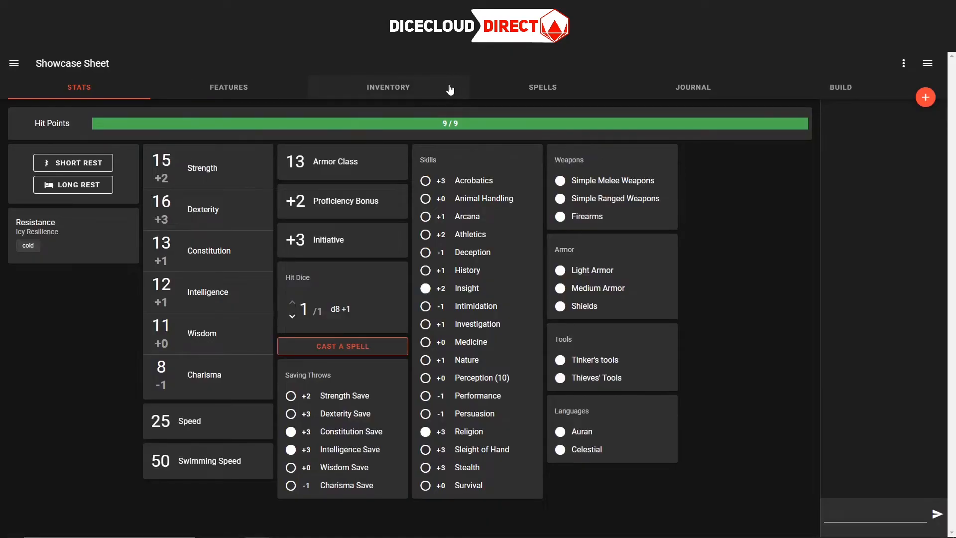
Insert Plate Armor from the item library into the inventory and equip it
left_click(448, 89)
left_click(926, 98)
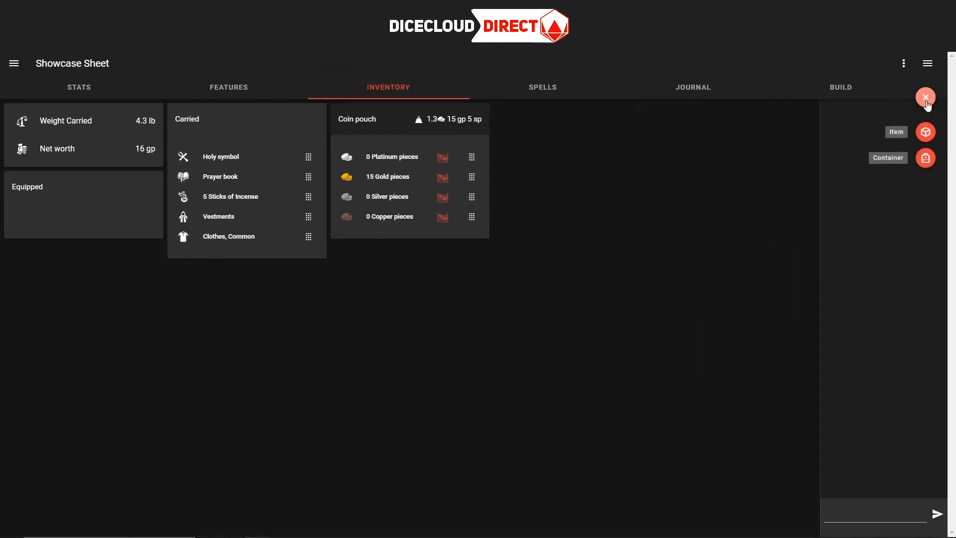
left_click(926, 132)
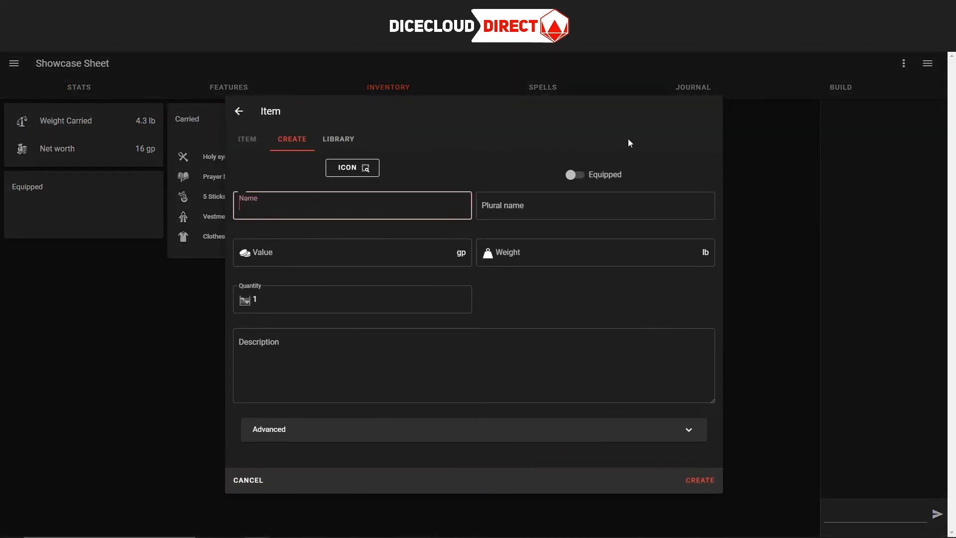
left_click(355, 141)
left_click(578, 112)
type("plate")
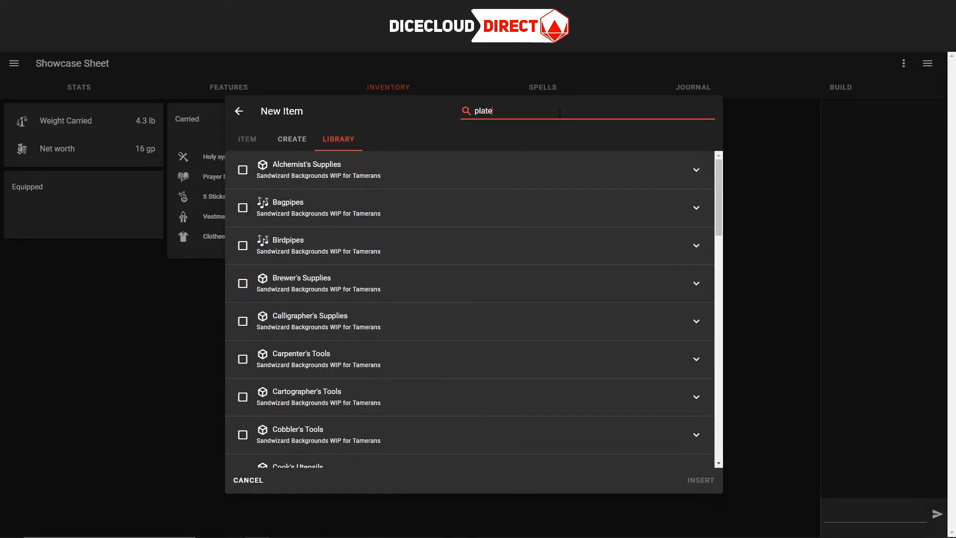
left_click(243, 322)
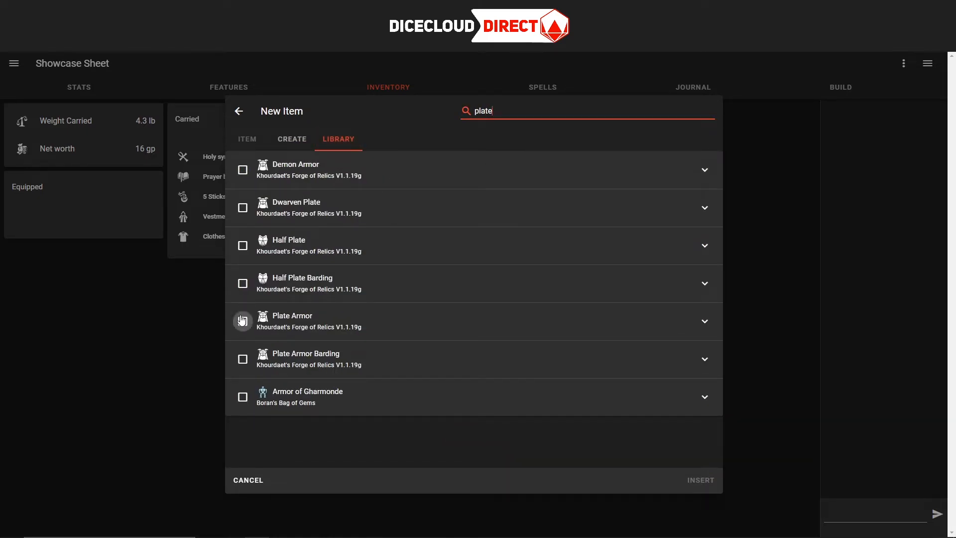
left_click(712, 482)
left_click_drag(305, 253, 143, 204)
Check the stats with the armor worn, move Plate Armor from Equipped back to Carried, and check the stats again
left_click(87, 88)
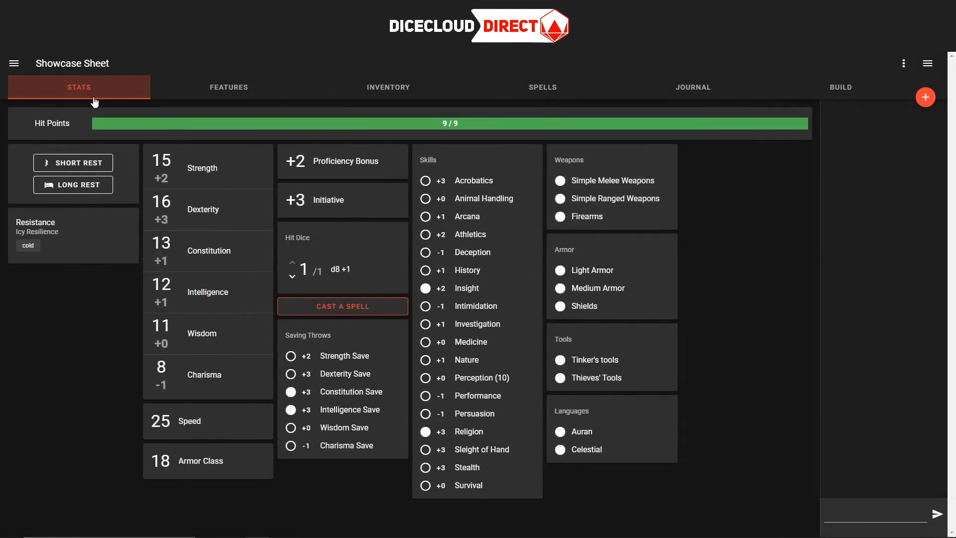
left_click(588, 89)
left_click(399, 88)
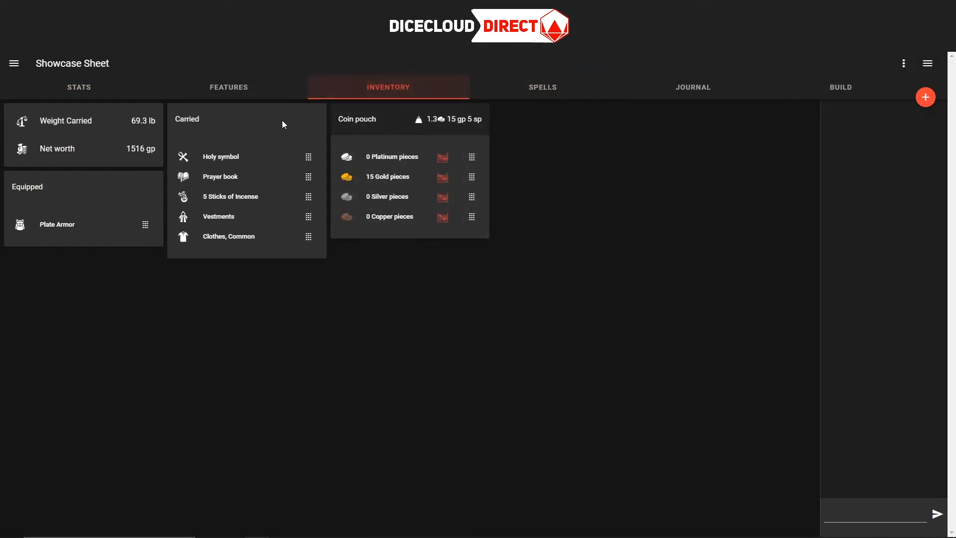
left_click_drag(160, 224, 262, 217)
left_click(92, 85)
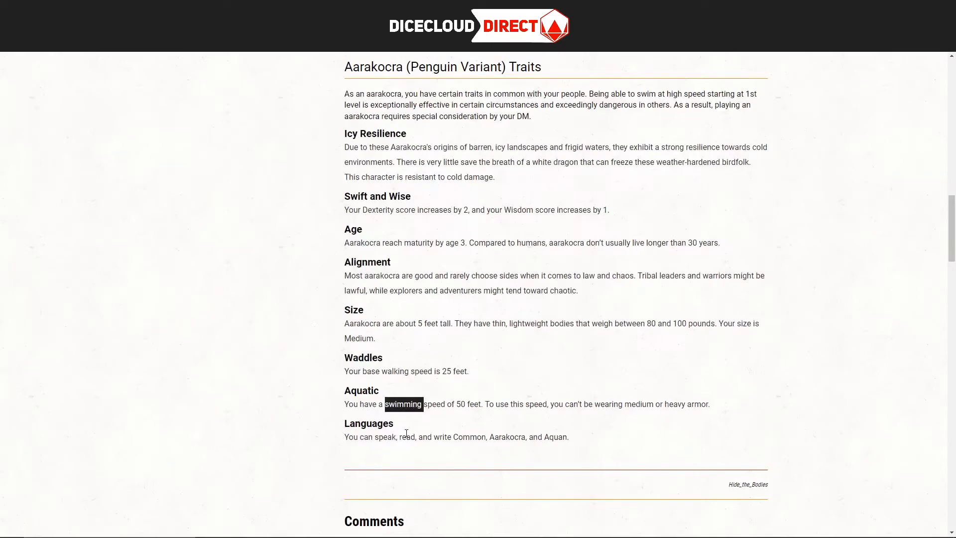
Read the race's Languages trait and start a Skill named Common with variable name commonLanguage
left_click_drag(399, 437, 634, 436)
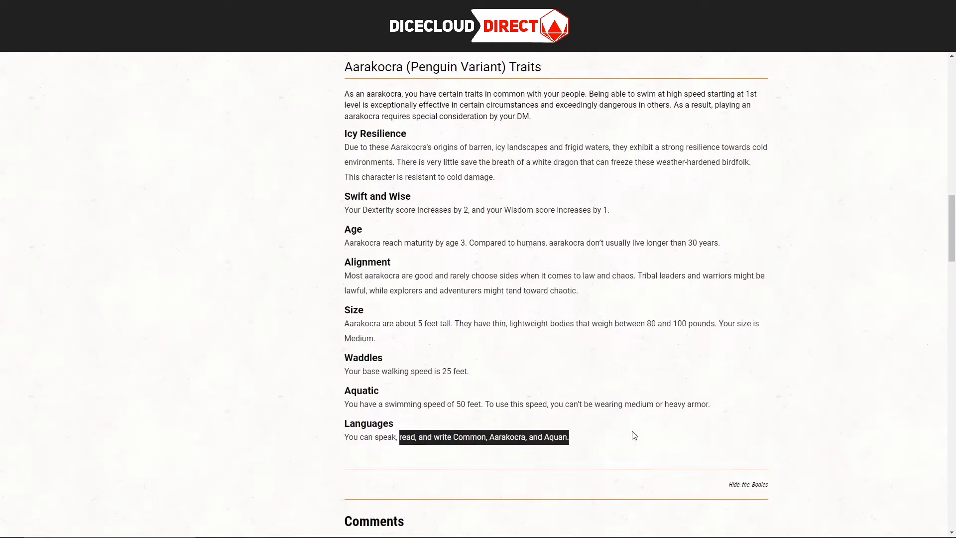
left_click(498, 434)
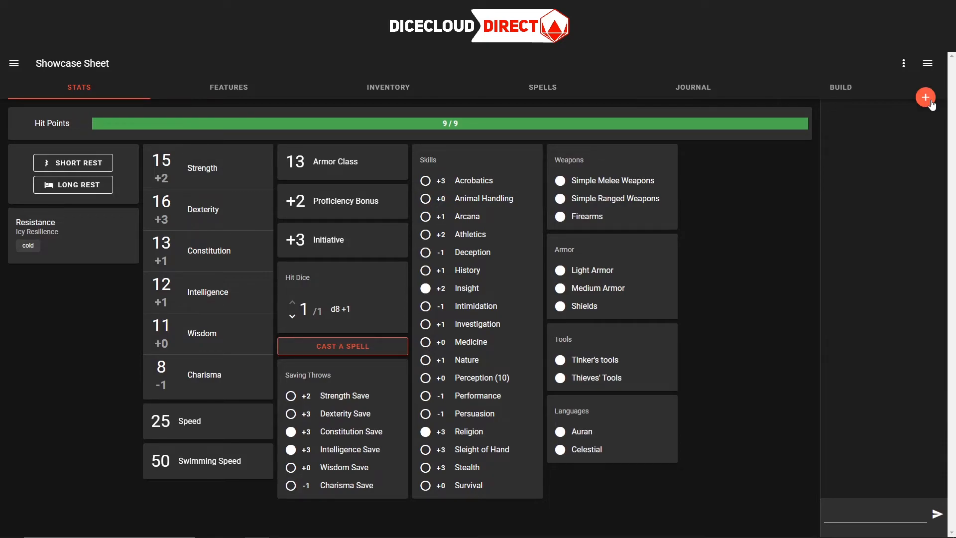
left_click(929, 102)
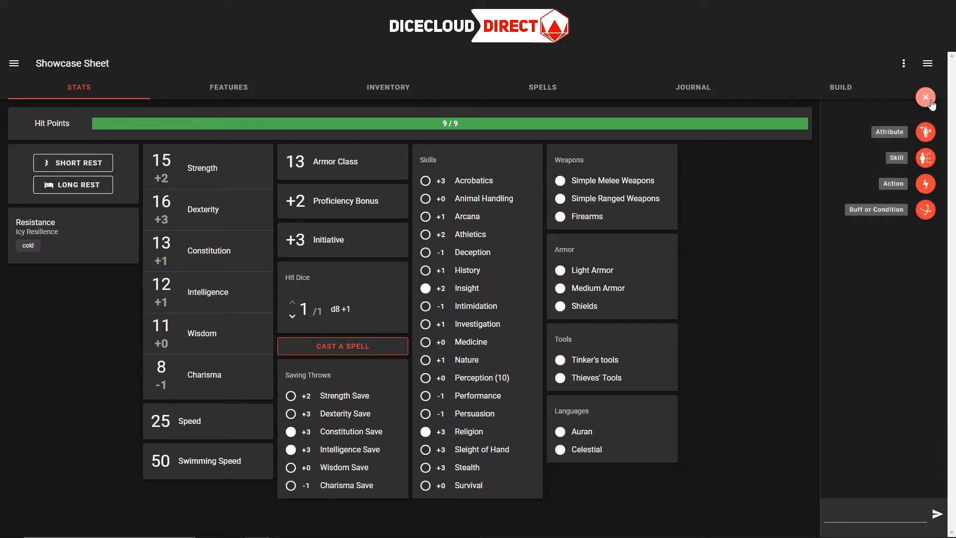
left_click(926, 158)
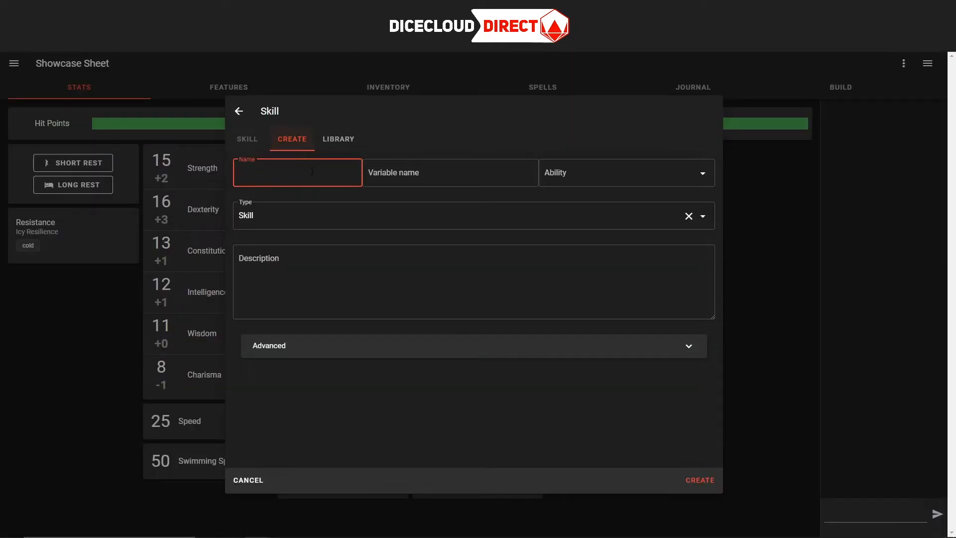
type("Cmo")
key("BackSpace")
key("BackSpace")
type("ommon")
key("Tab")
type("commonLanguage")
key("ctrl+a")
key("End")
key("shift+Left")
key("shift+Left")
key("shift+Left")
key("shift+Left")
key("shift+Left")
key("shift+Left")
key("shift+Left")
key("shift+Left")
Set the Common skill's type to Language, leave its ability empty and create it
key("Tab")
key("Tab")
key("l")
left_click(458, 321)
left_click(567, 183)
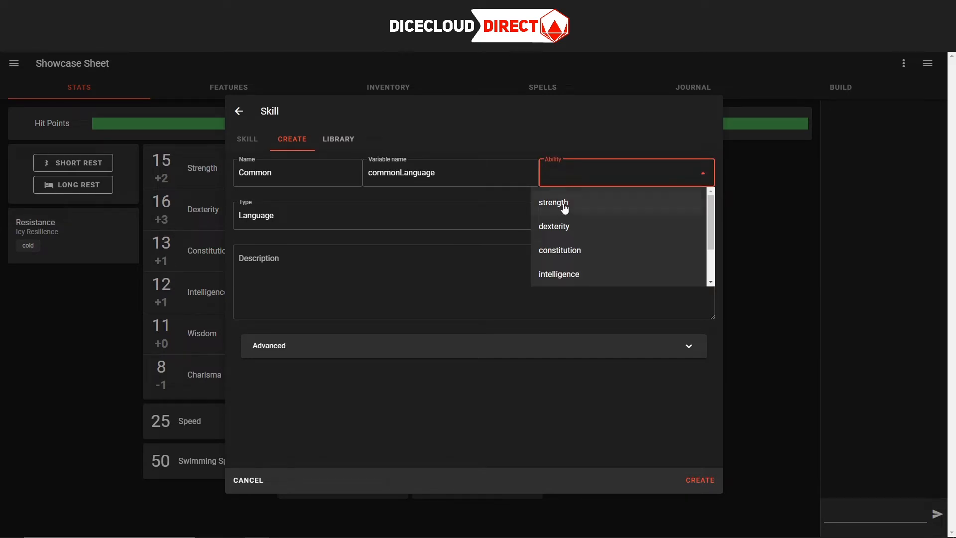
left_click(556, 134)
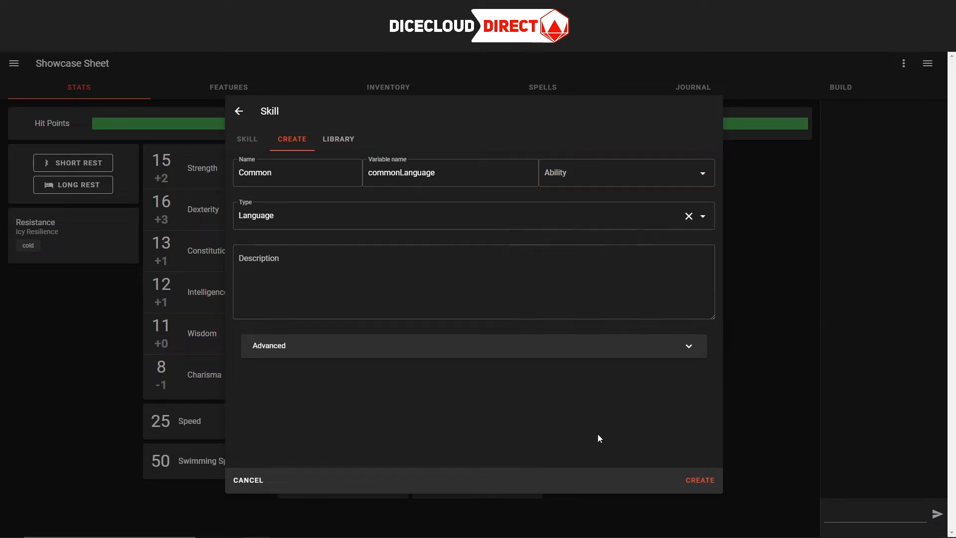
left_click(690, 480)
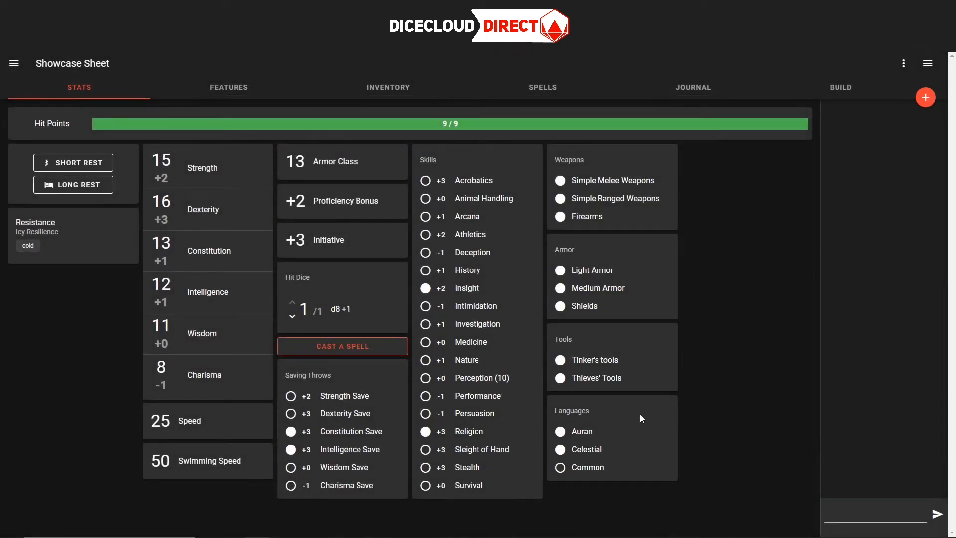
left_click(591, 468)
left_click(683, 114)
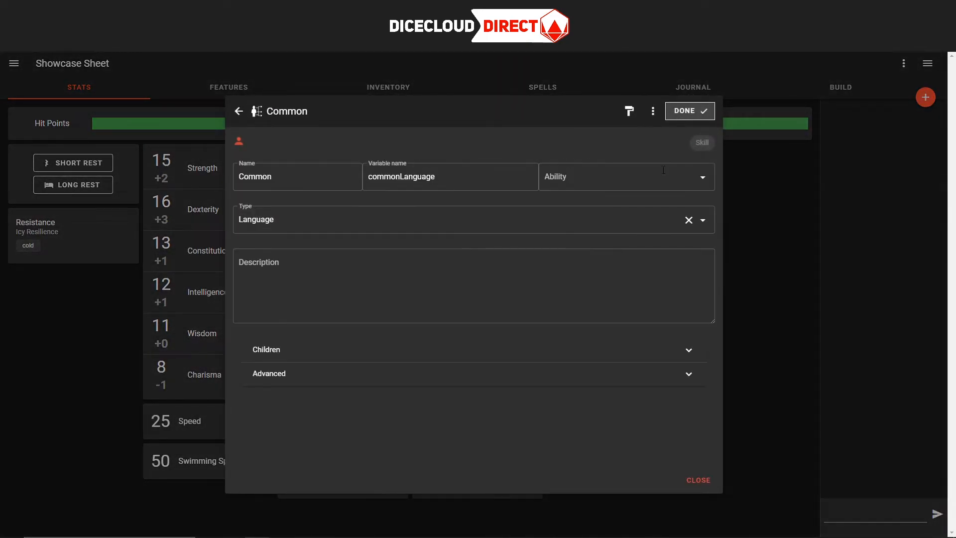
left_click(794, 284)
left_click(926, 100)
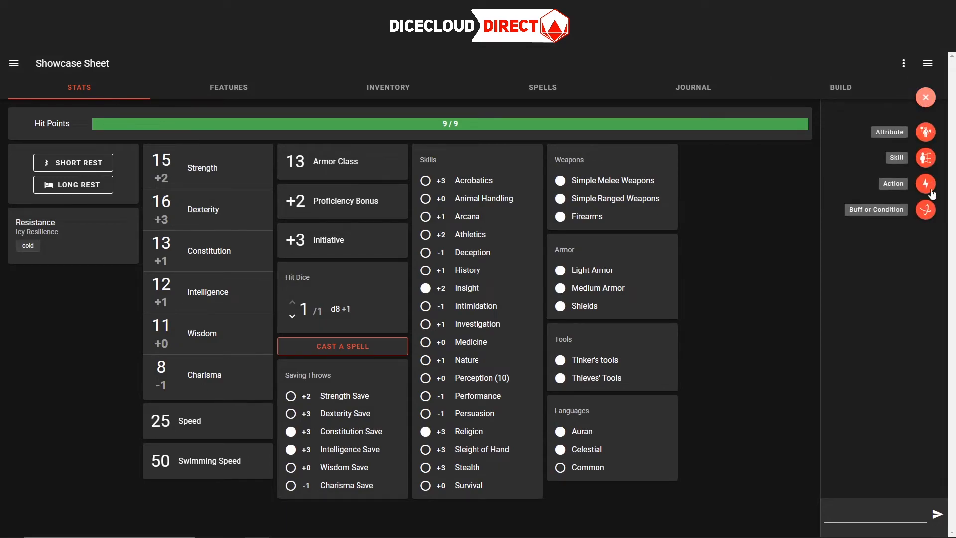
Set the base proficiency of the Common language to Proficient and finish editing it
left_click(613, 473)
left_click(700, 112)
left_click(289, 372)
scroll(285, 408, "down", 1)
left_click(453, 420)
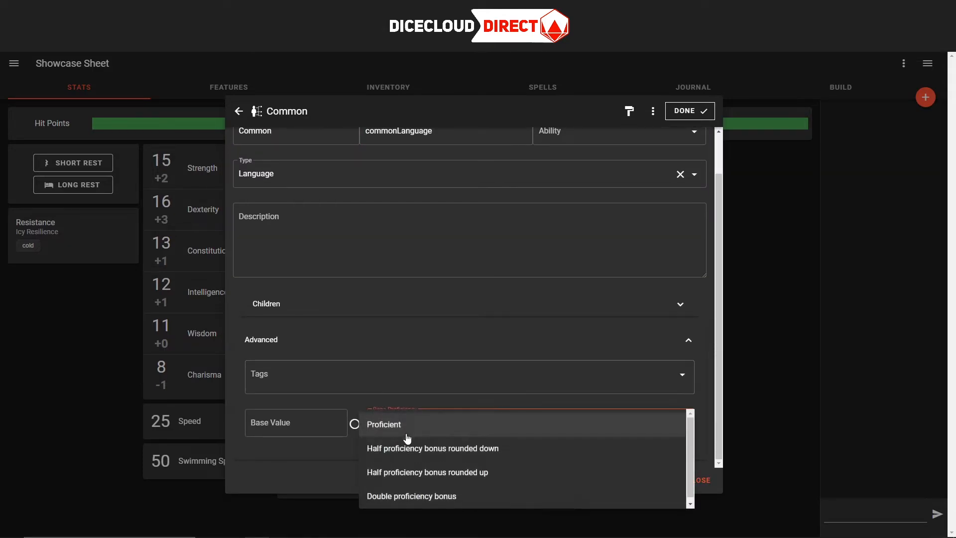
left_click(442, 431)
left_click(675, 118)
left_click(677, 119)
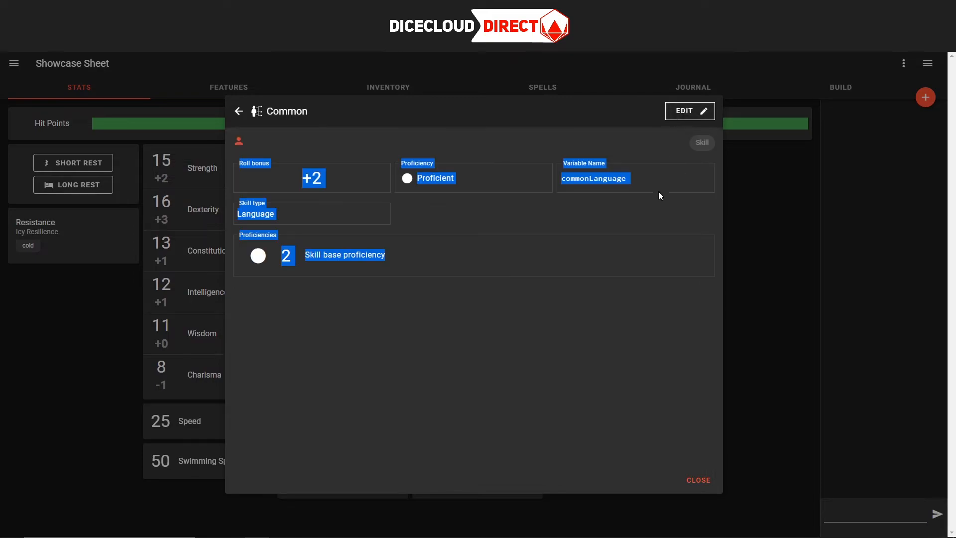
left_click(624, 244)
Duplicate the Common language skill and inspect its proficiency details
left_click(679, 109)
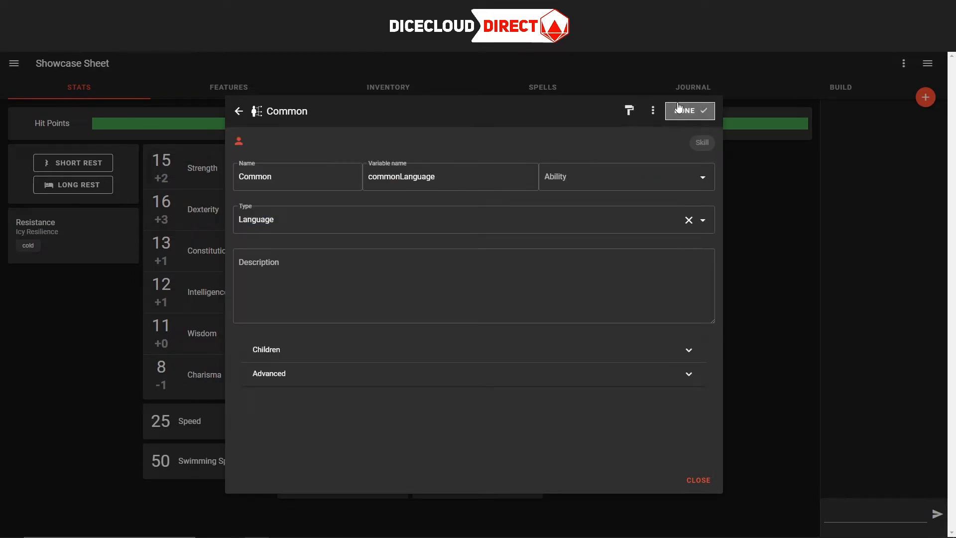
left_click(652, 110)
left_click(650, 135)
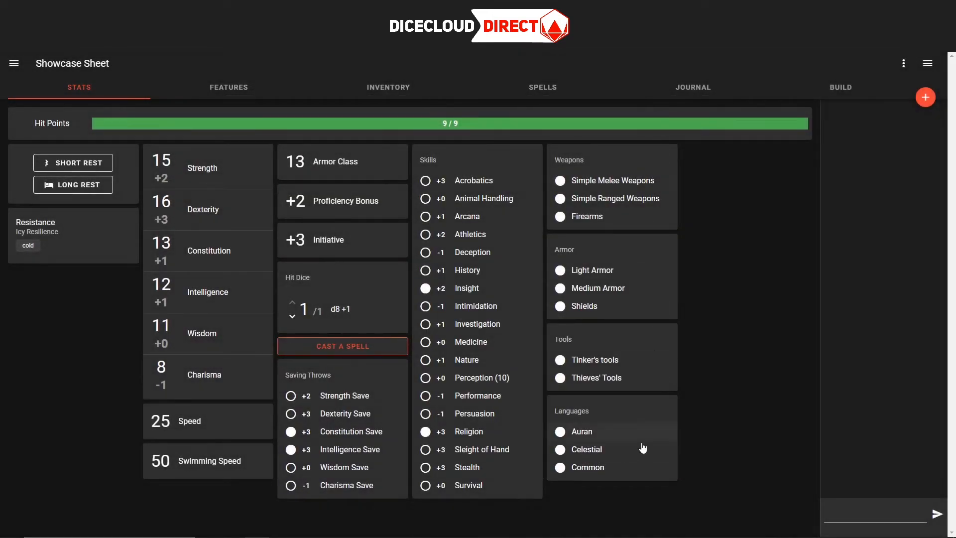
left_click(620, 472)
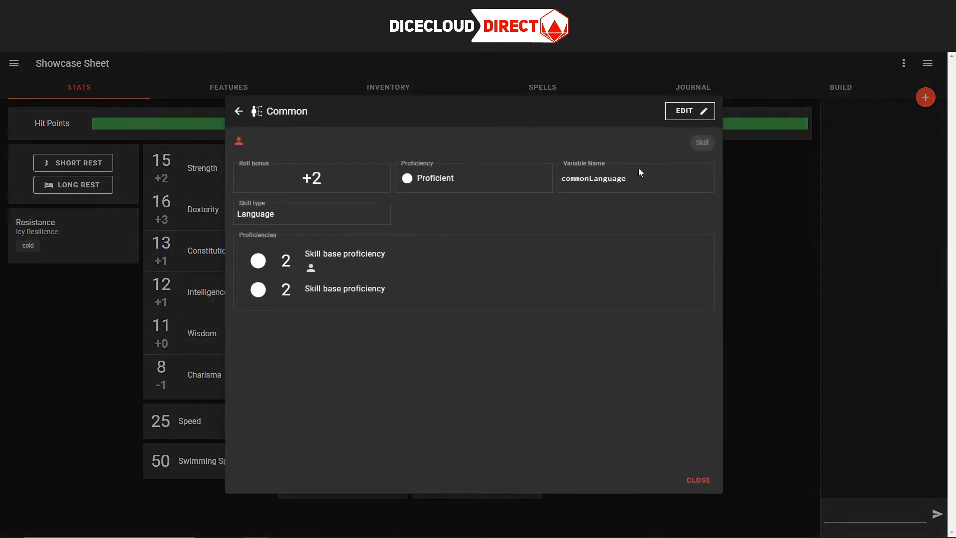
left_click(680, 110)
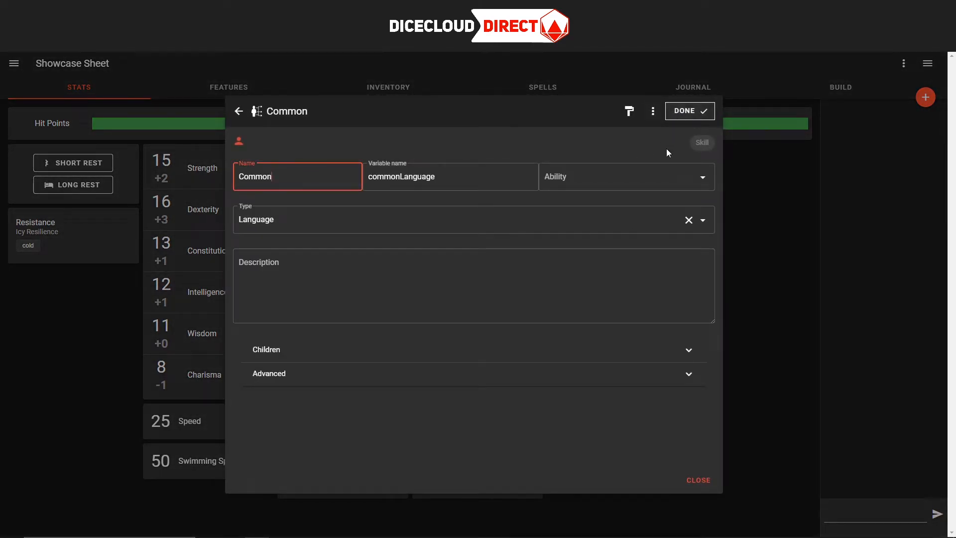
left_click(741, 220)
Duplicate the Common language a second time and review its list of proficiencies
left_click(620, 473)
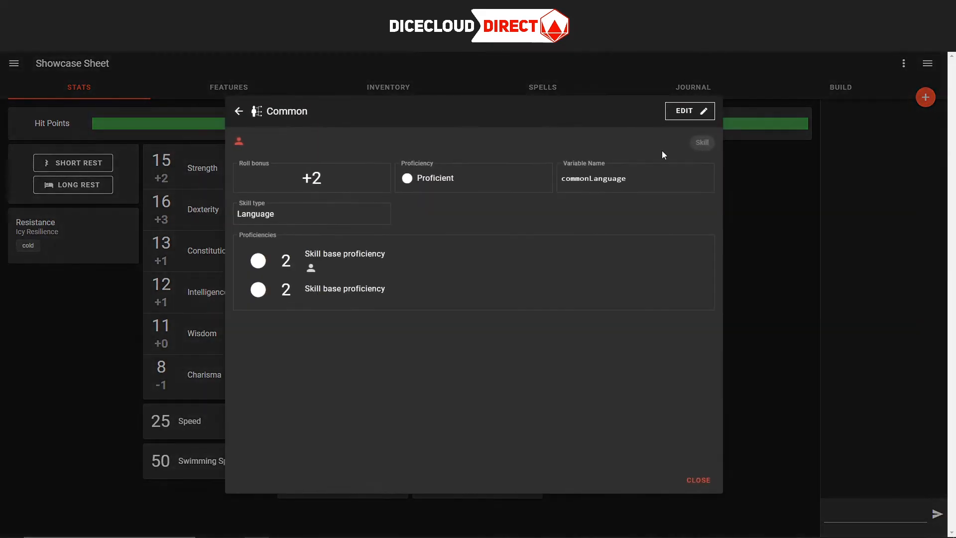
left_click(687, 111)
left_click(652, 111)
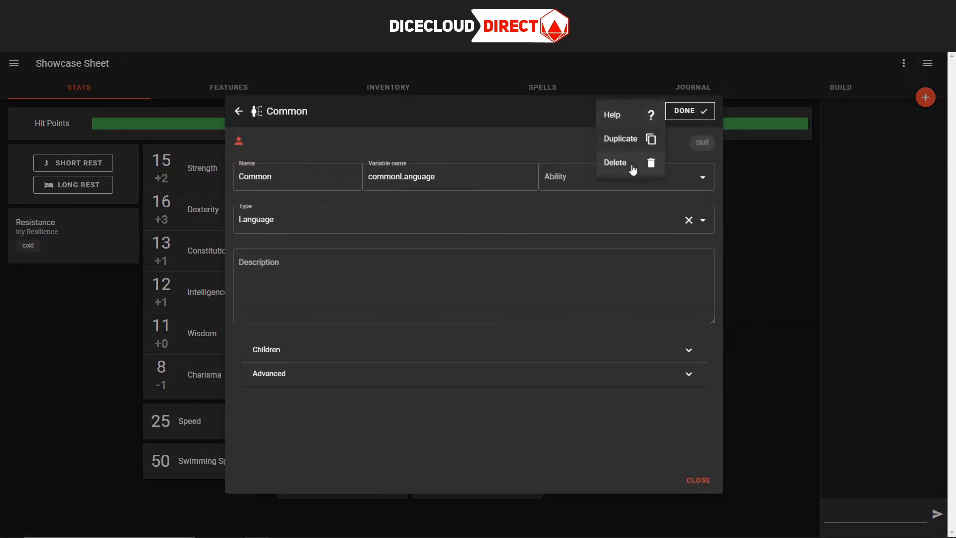
left_click(755, 249)
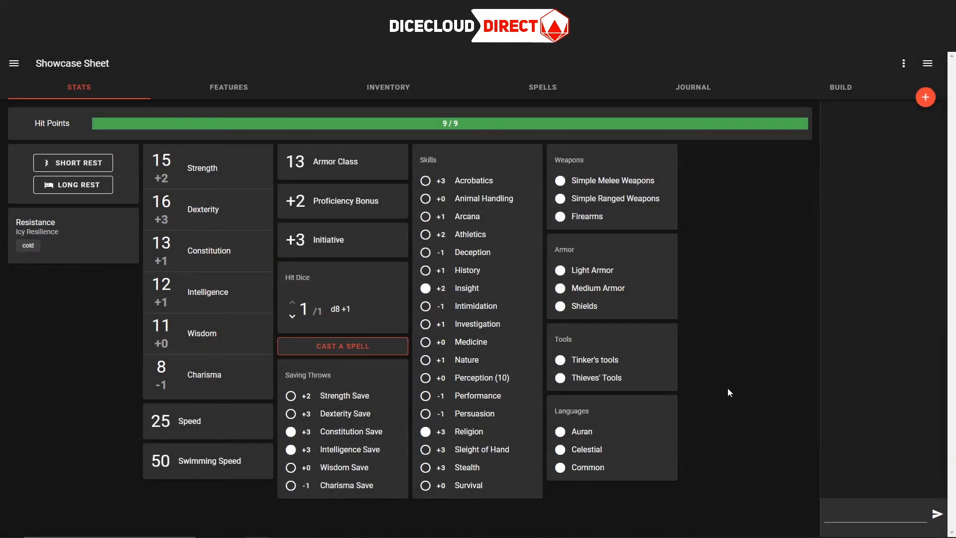
left_click(604, 467)
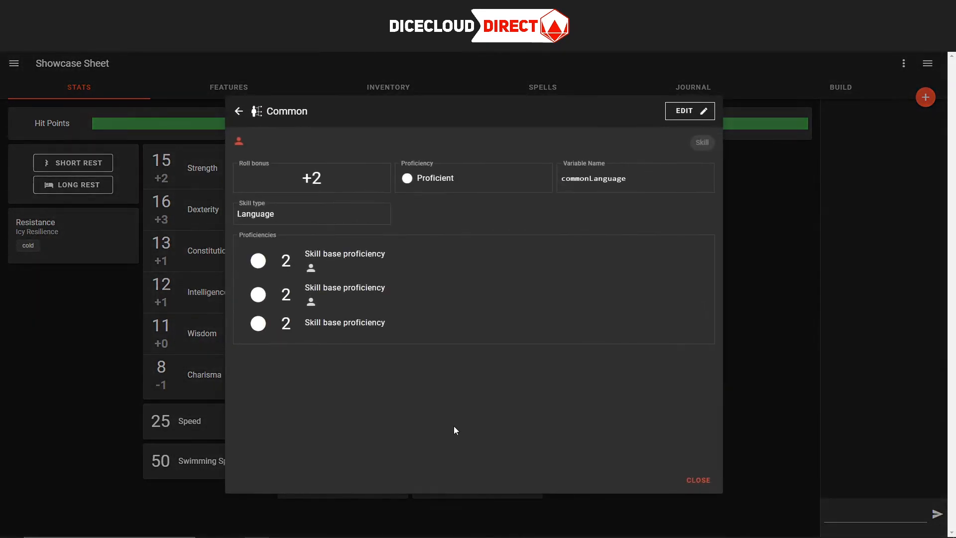
left_click(743, 273)
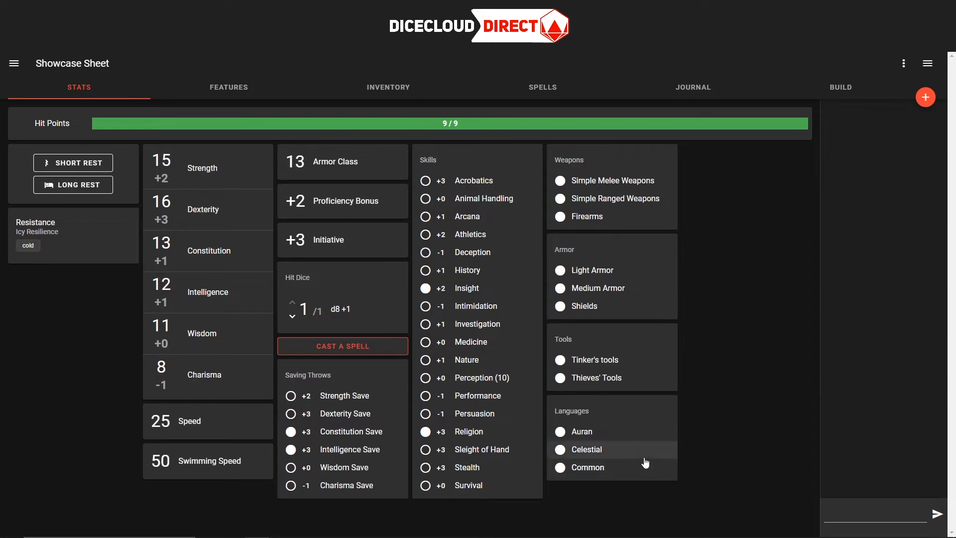
Open one of the Common duplicates for editing and rename it Aarakocra, copying the name from the Languages trait
left_click(620, 466)
left_click(405, 289)
left_click(676, 107)
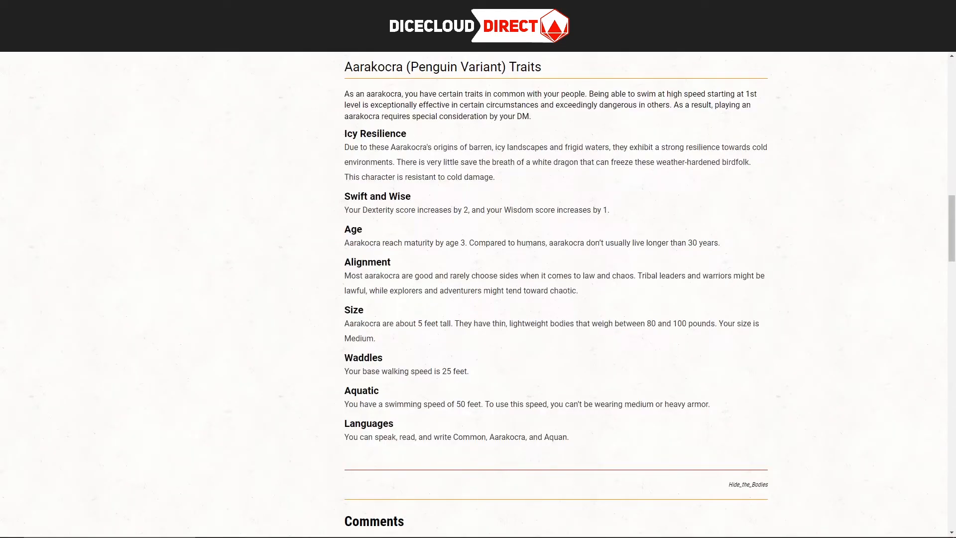
double_click(505, 437)
key("ctrl+c")
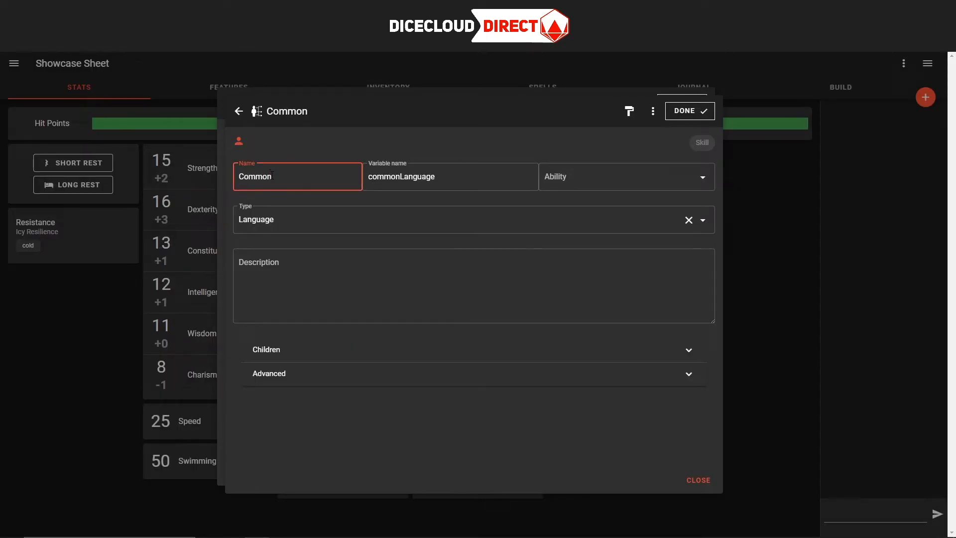
double_click(272, 175)
key("ctrl+v")
Set the Aarakocra language's variable name to aarakocraLanguage, finish editing and return to the stats
left_click_drag(400, 177, 368, 177)
key("ctrl+v")
left_click(375, 177)
key("BackSpace")
type("a")
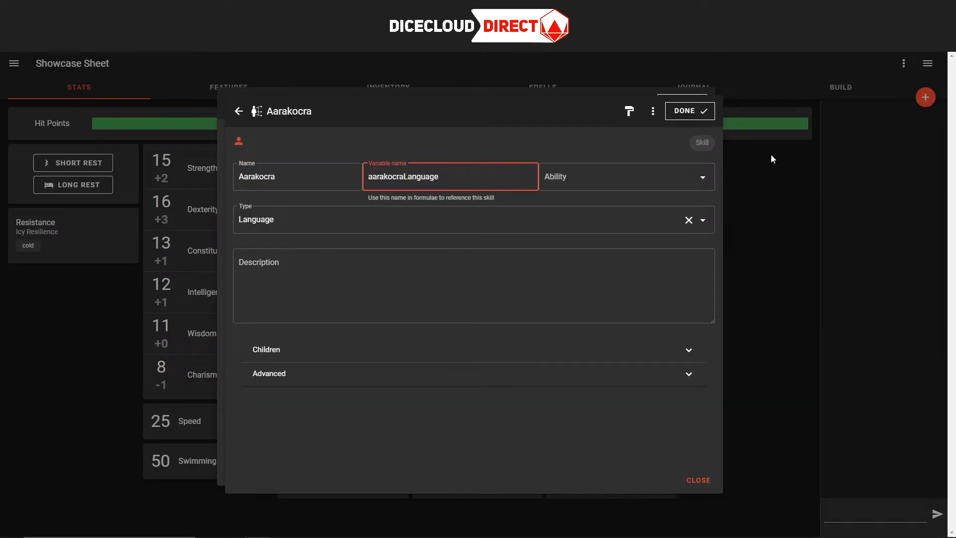
left_click(697, 112)
left_click(740, 177)
left_click(774, 262)
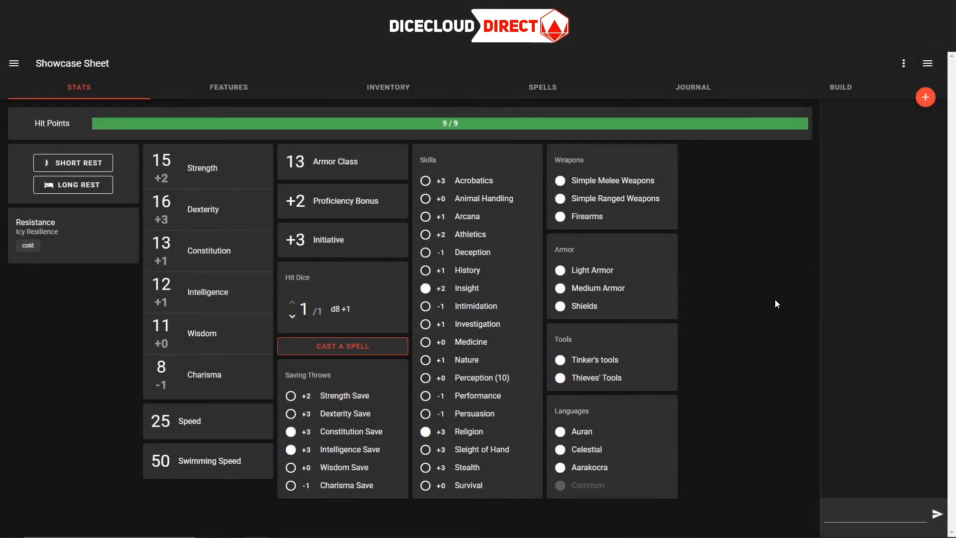
Open the remaining Common duplicate for editing and rename it Aquan, copying the name from the race page's Languages trait
left_click(617, 485)
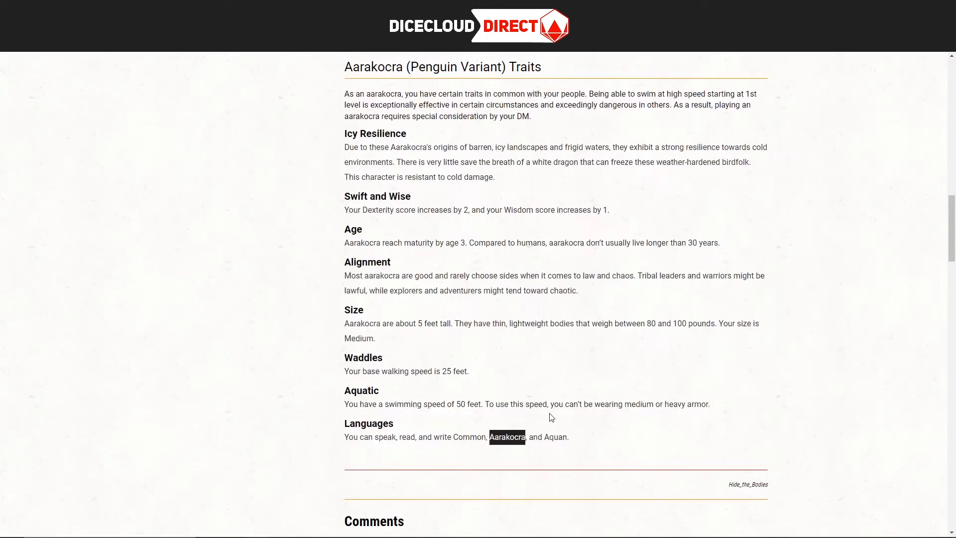
double_click(555, 437)
key("ctrl+c")
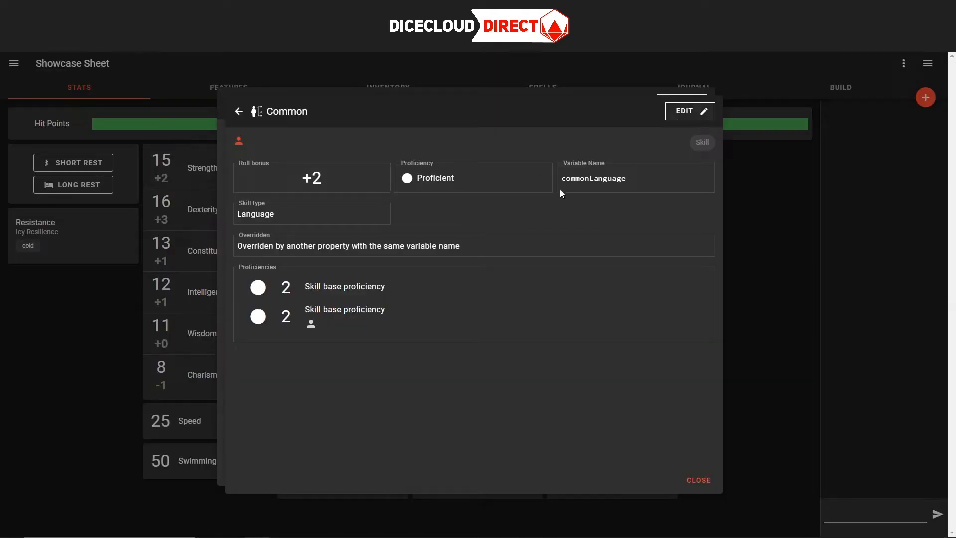
left_click(687, 111)
left_click(313, 177)
key("ctrl+a")
key("ctrl+v")
Set the Aquan language's variable name to aquanLanguage, finish editing and return to the stats
left_click_drag(400, 177, 295, 177)
type("aquan")
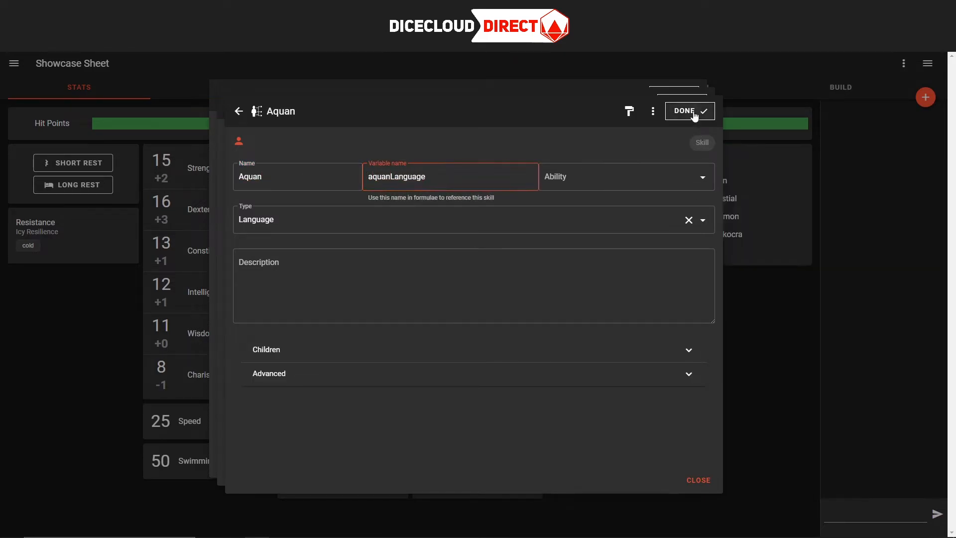
left_click(689, 111)
left_click(758, 296)
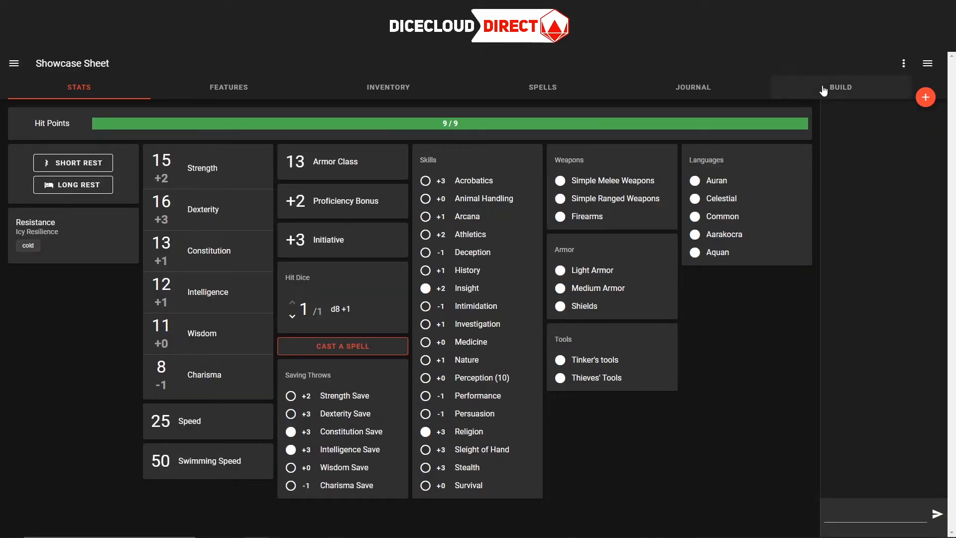
Expand the ruleset in the build slots, open its Race slot for editing and start adding a child property
left_click(786, 88)
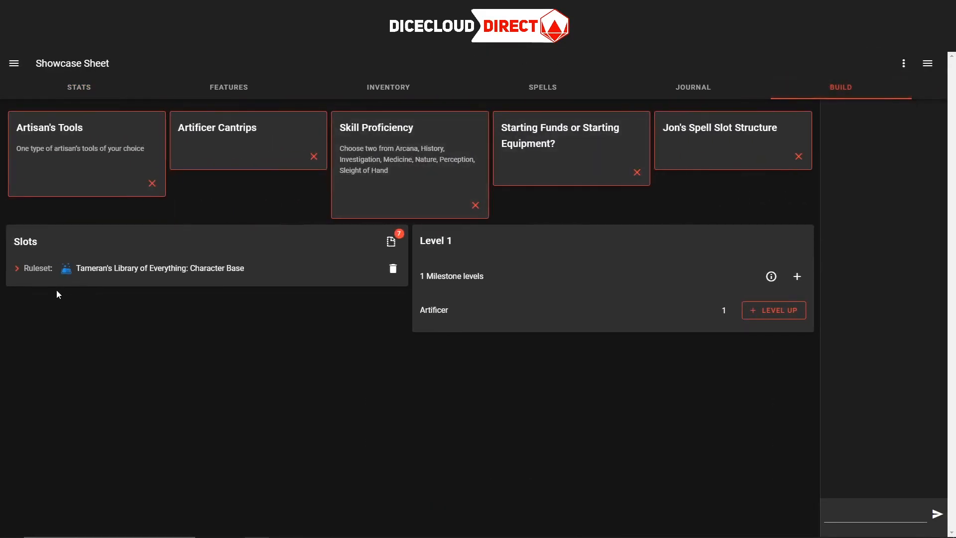
left_click(22, 274)
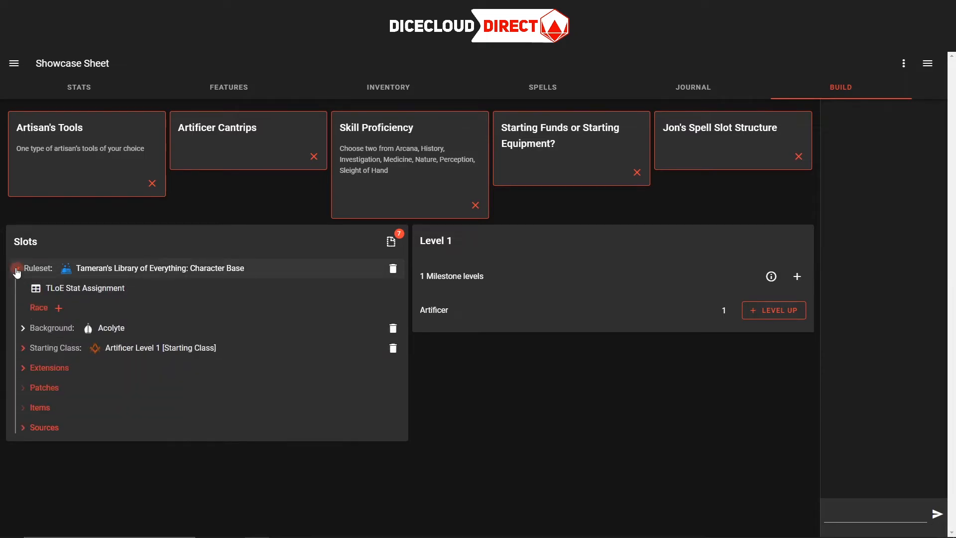
left_click(62, 312)
left_click(62, 311)
left_click(38, 307)
left_click(689, 110)
scroll(318, 398, "down", 3)
left_click(288, 430)
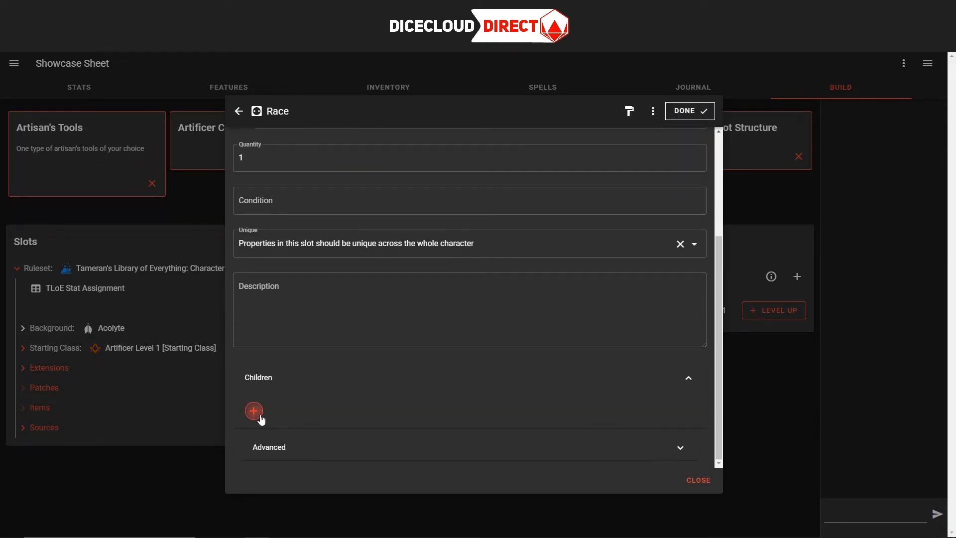
left_click(255, 411)
Create a Slot filler named Penguin Aarakocra with the penguin icon inside the Race slot and return to the build
scroll(314, 329, "down", 3)
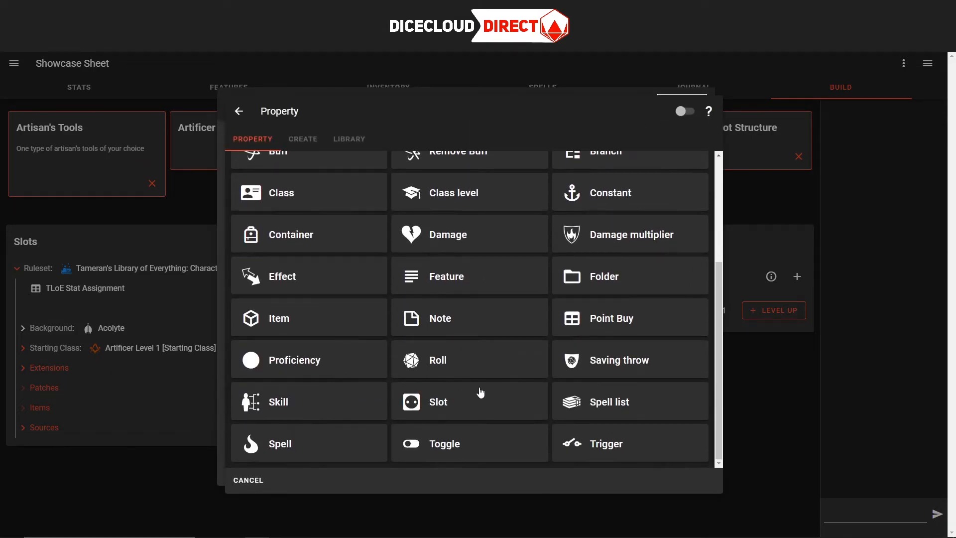
scroll(390, 424, "up", 2)
scroll(387, 358, "down", 2)
scroll(481, 411, "up", 4)
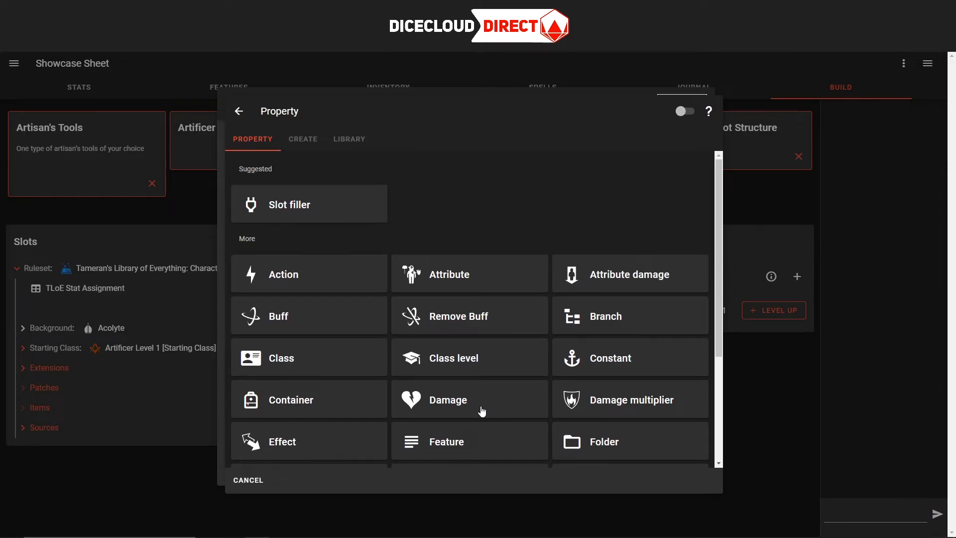
left_click(279, 211)
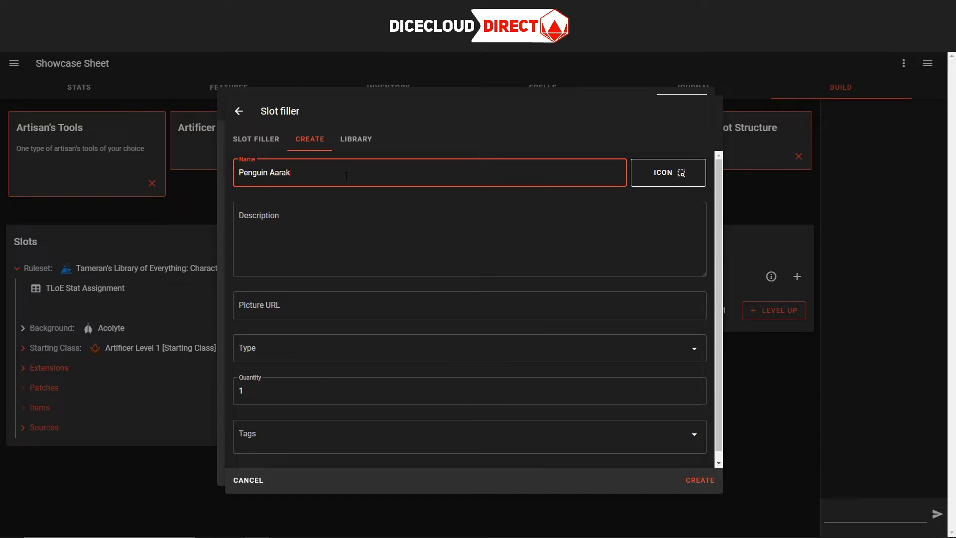
left_click(667, 172)
type("penguin")
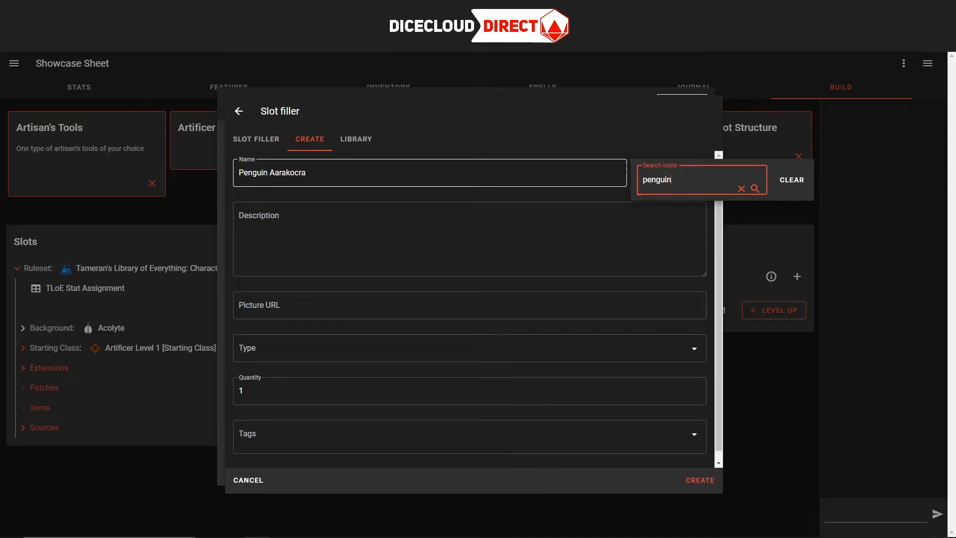
left_click(650, 204)
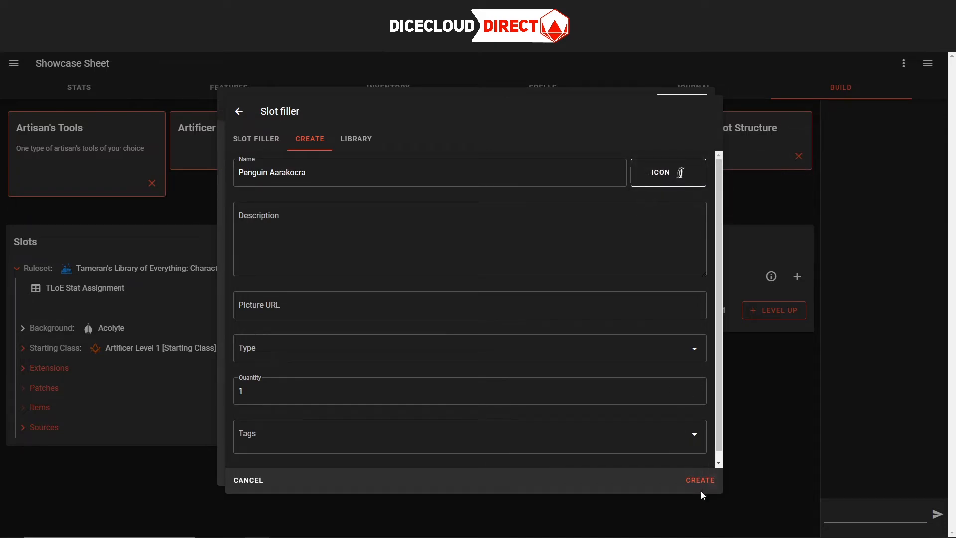
left_click(701, 480)
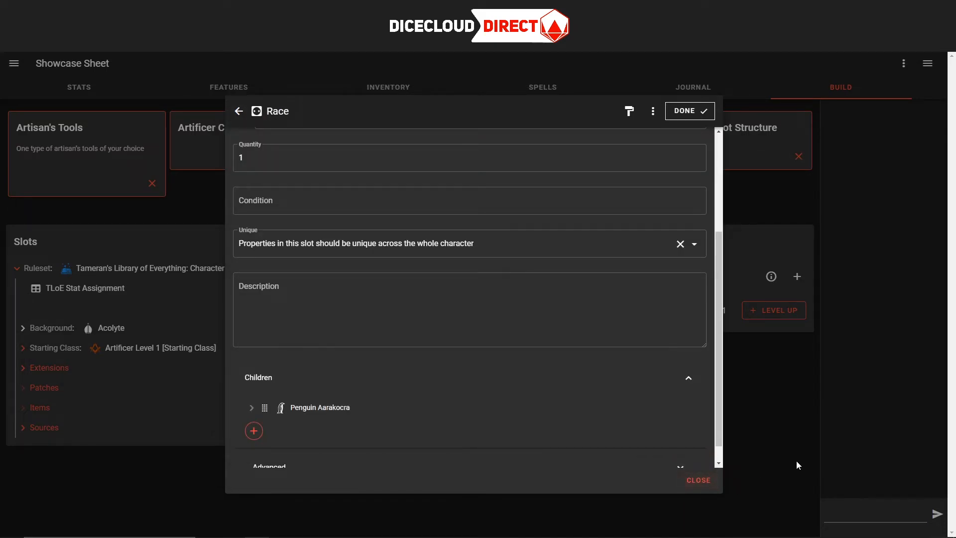
left_click(796, 461)
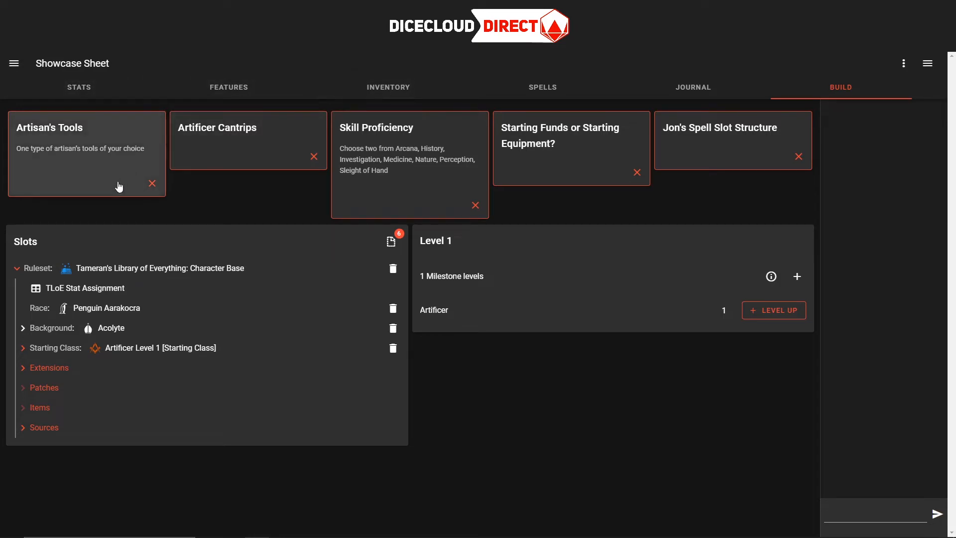
Open the Penguin Aarakocra slot filler for editing, examine where child properties can be added, and return to the build
left_click(146, 319)
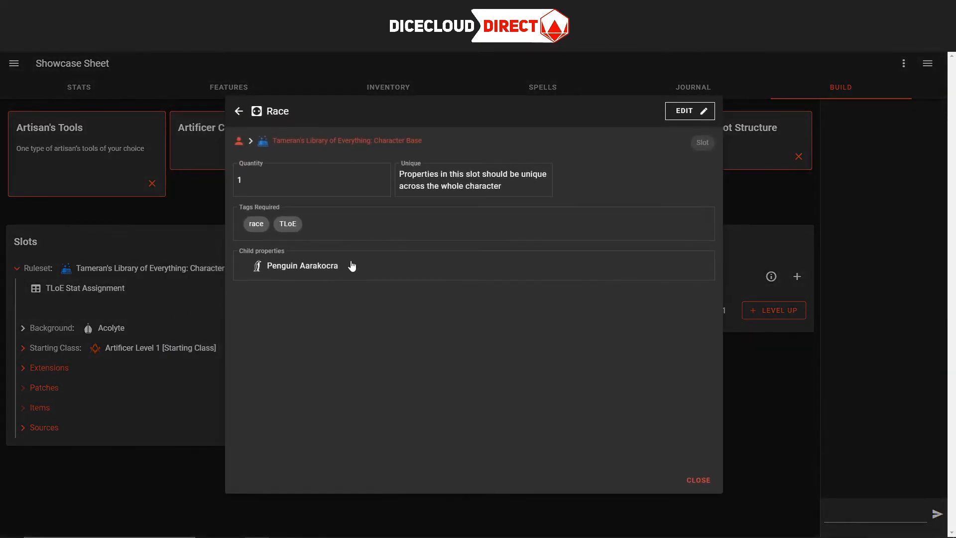
left_click(668, 117)
left_click(697, 111)
left_click(306, 267)
left_click(679, 116)
scroll(267, 438, "down", 2)
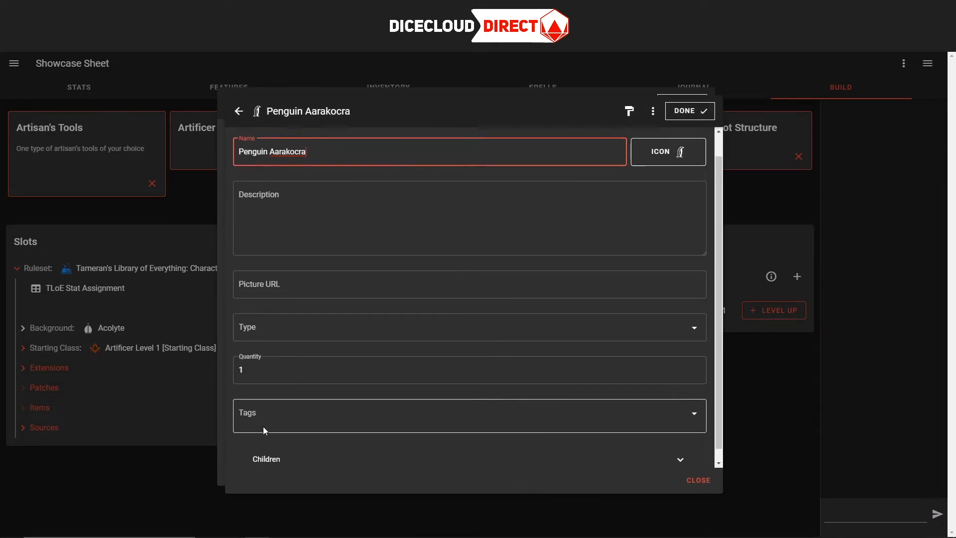
left_click(266, 445)
scroll(266, 445, "down", 1)
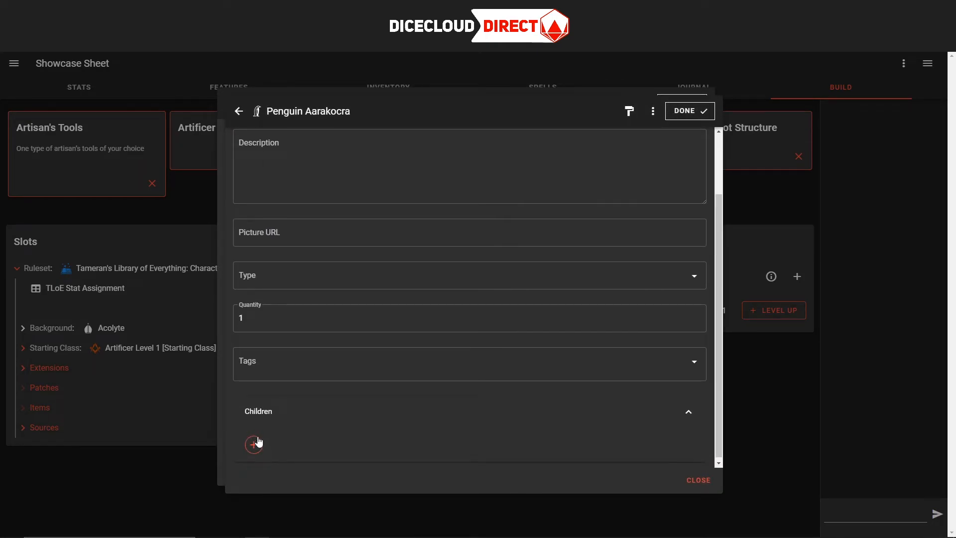
left_click(258, 441)
left_click(757, 266)
left_click(760, 412)
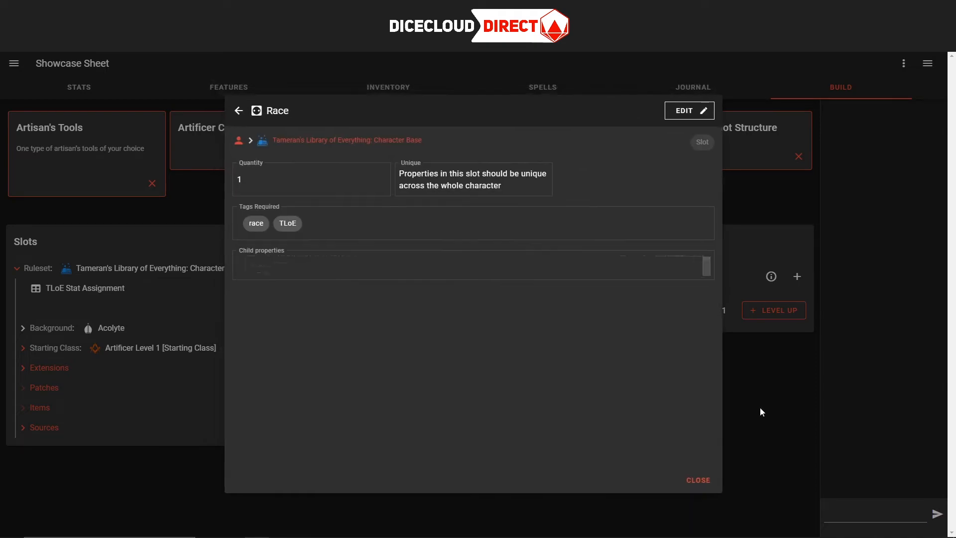
left_click(760, 412)
Review the sheet's stats, features and journal for the race properties added so far, and return to the build
left_click(74, 86)
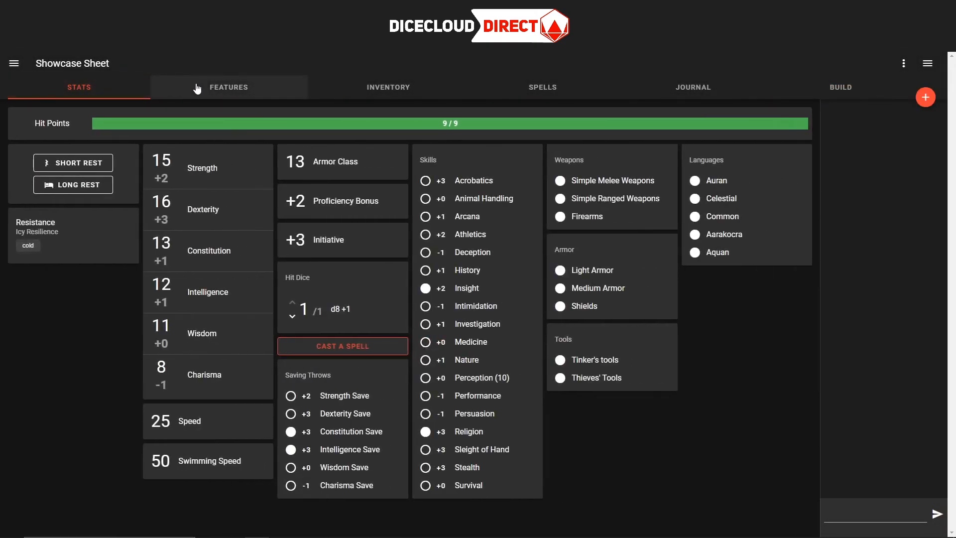
left_click(197, 88)
left_click(678, 90)
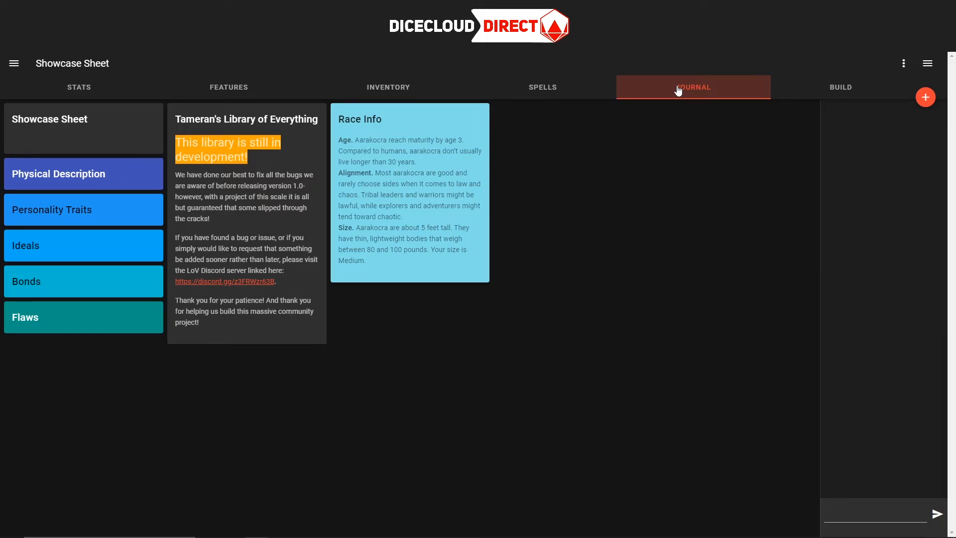
left_click(796, 86)
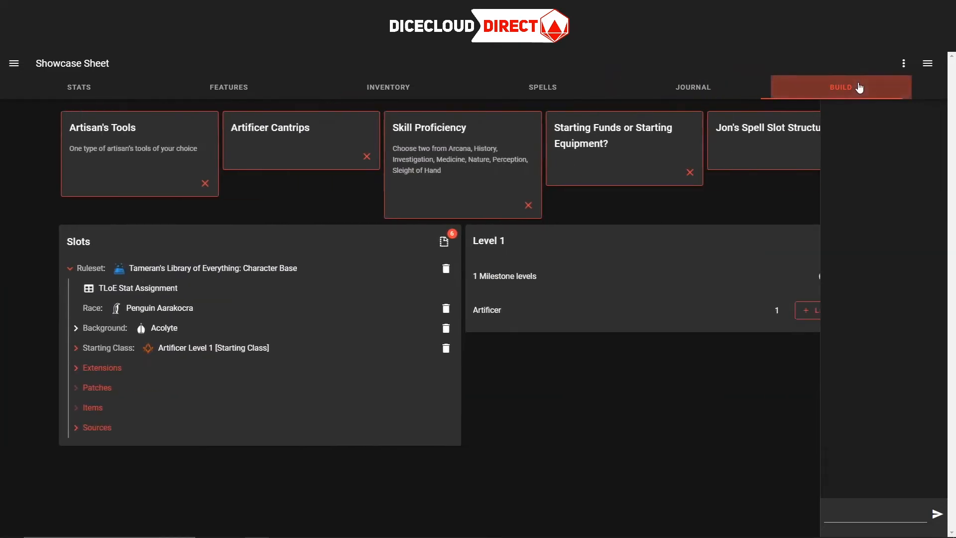
Turn on Show tree tab in the character details settings and save the change
left_click(900, 65)
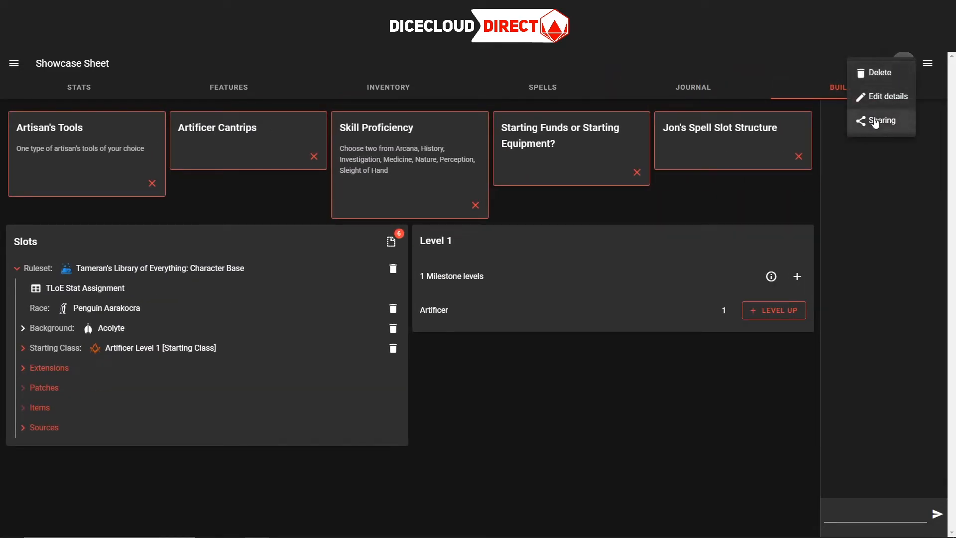
left_click(878, 102)
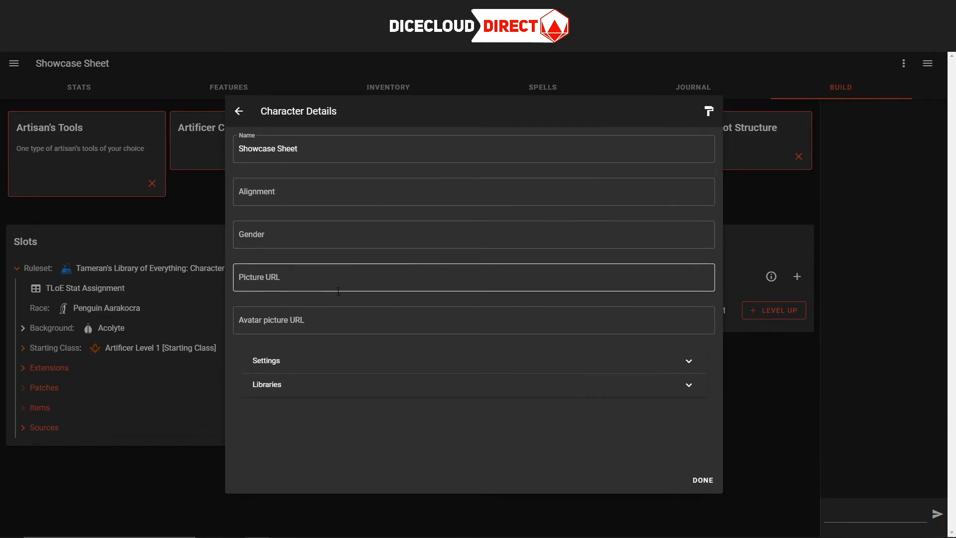
left_click(309, 363)
scroll(310, 366, "down", 3)
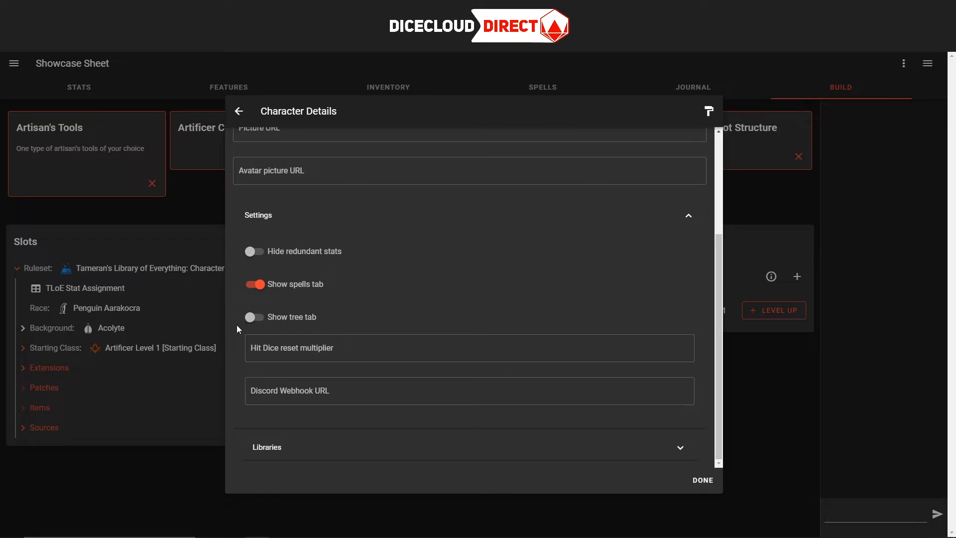
left_click(264, 320)
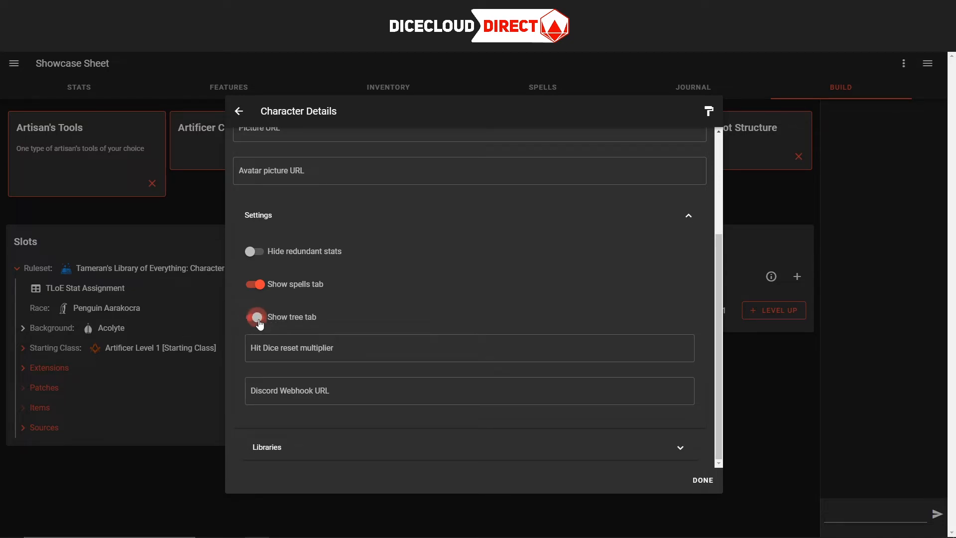
left_click(704, 481)
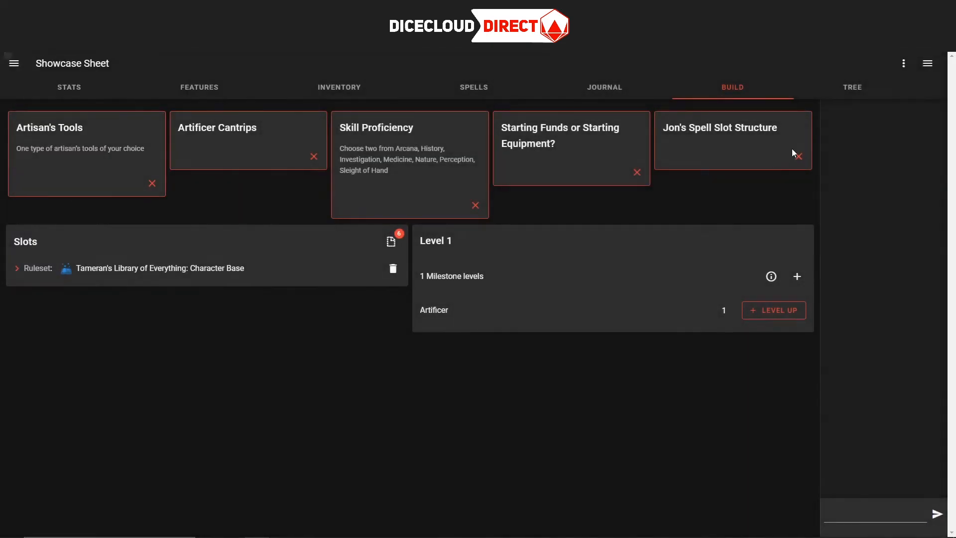
Show the character's property tree and examine the contents of Icy Resilience, Inventory and the ruleset's Extensions and Sources
left_click(837, 88)
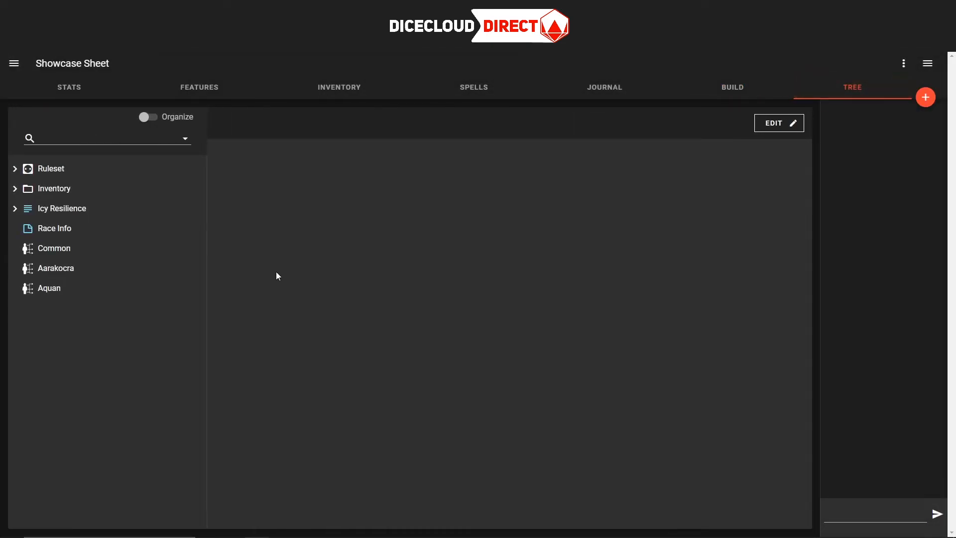
left_click(15, 208)
left_click(15, 189)
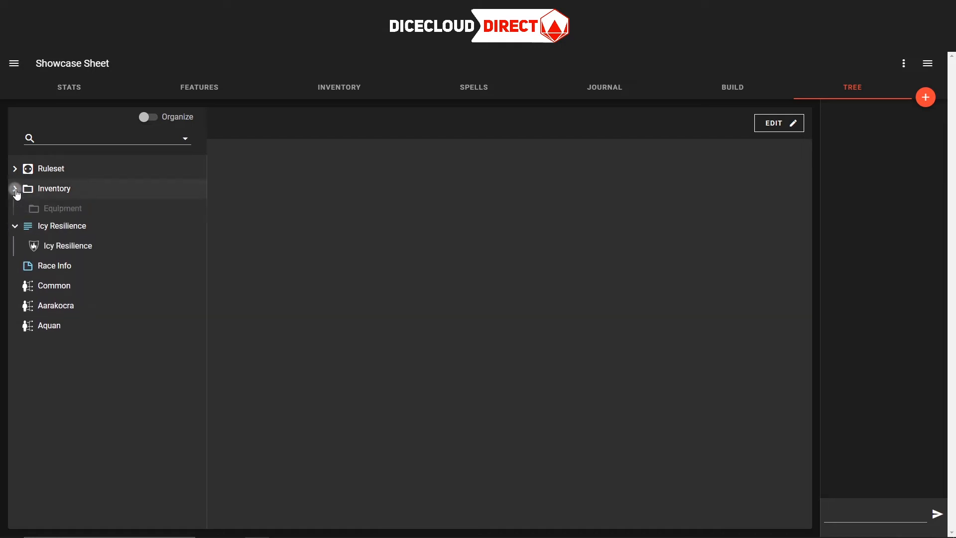
left_click(14, 168)
left_click(21, 188)
left_click(27, 307)
left_click(33, 348)
scroll(27, 329, "down", 3)
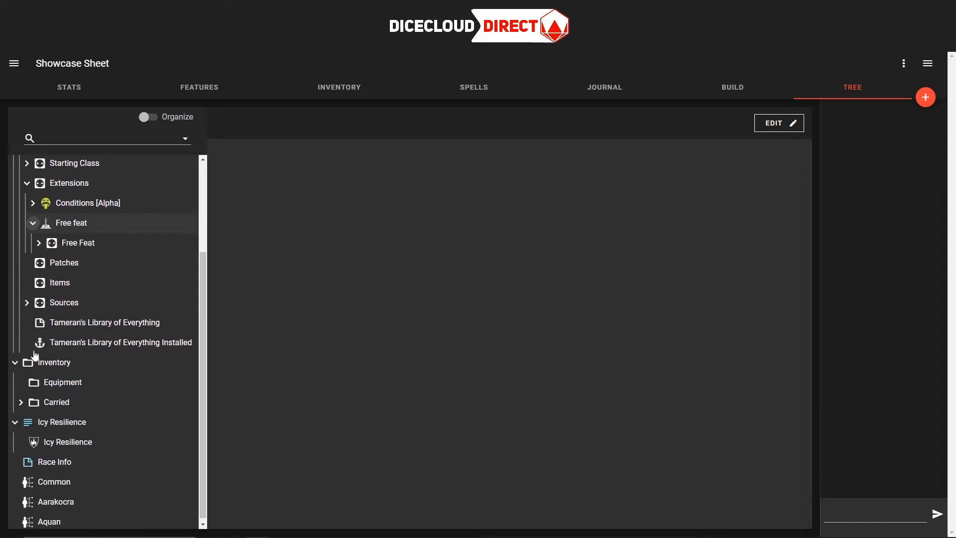
left_click(26, 299)
scroll(23, 299, "up", 3)
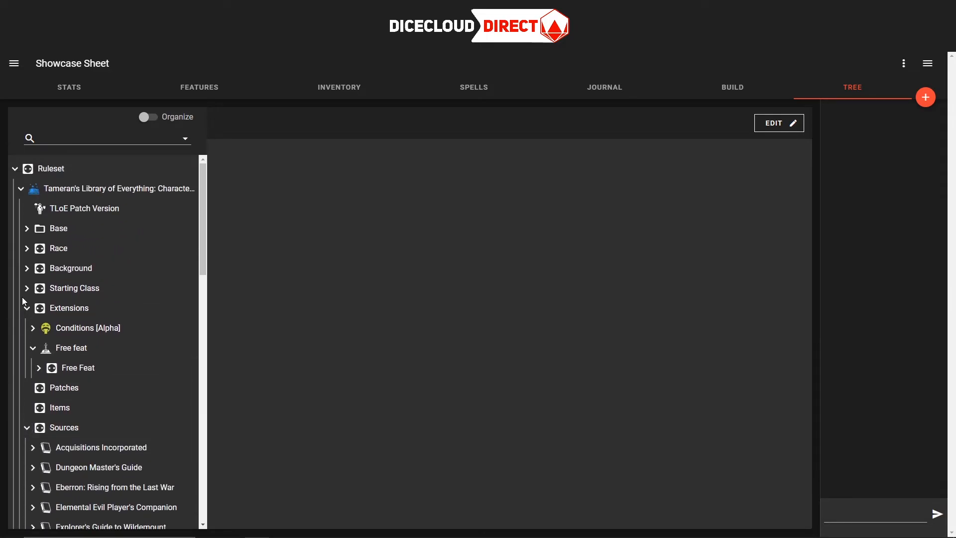
Examine the ruleset's Base folder in the tree, including Skills and Base Damage Modifiers, and go back to the Ruleset slot
left_click(27, 229)
left_click(32, 268)
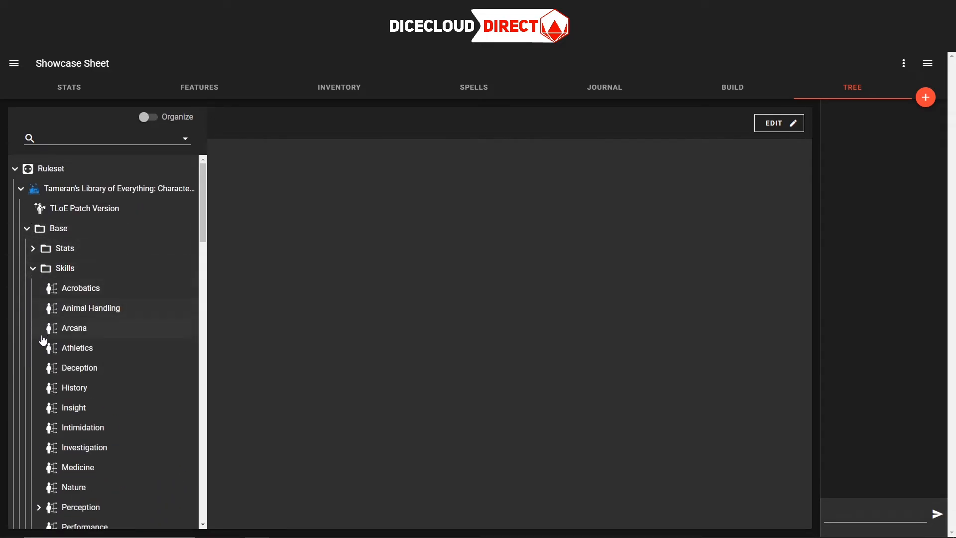
scroll(43, 337, "down", 5)
scroll(43, 337, "down", 4)
left_click(33, 258)
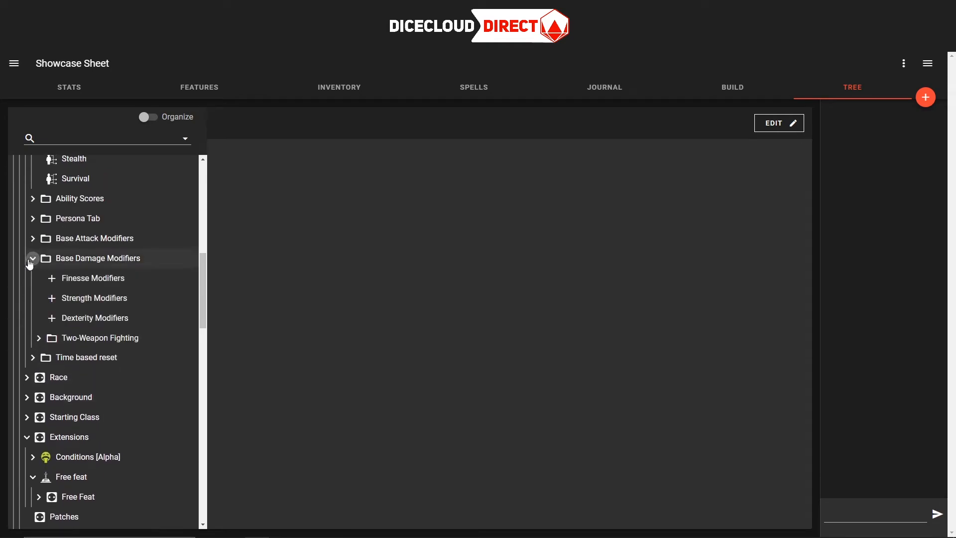
left_click(35, 334)
scroll(46, 366, "up", 4)
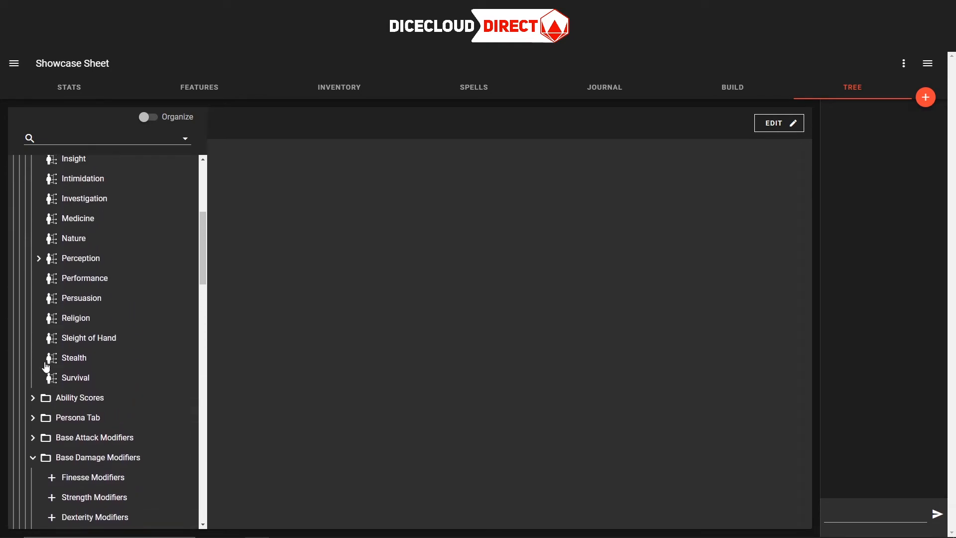
left_click(34, 417)
scroll(40, 416, "up", 5)
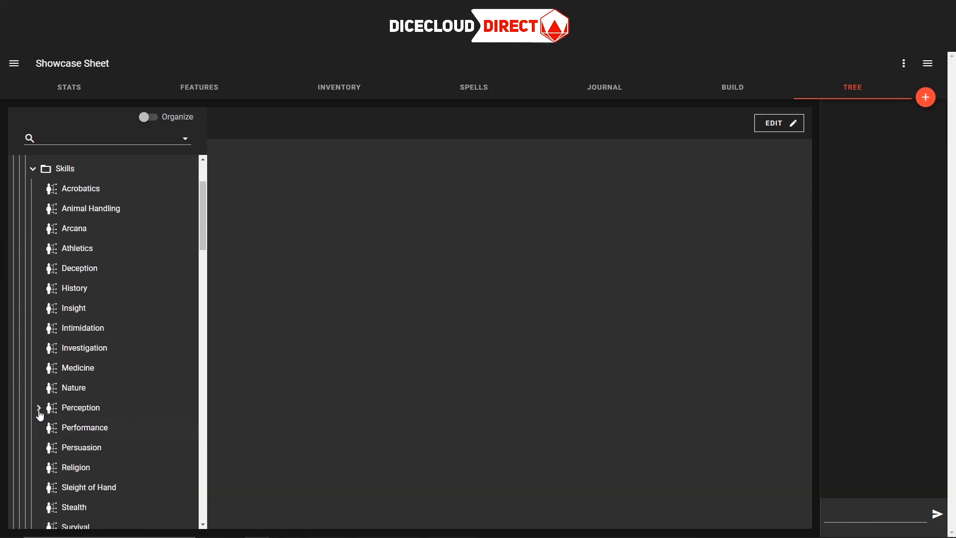
left_click(18, 170)
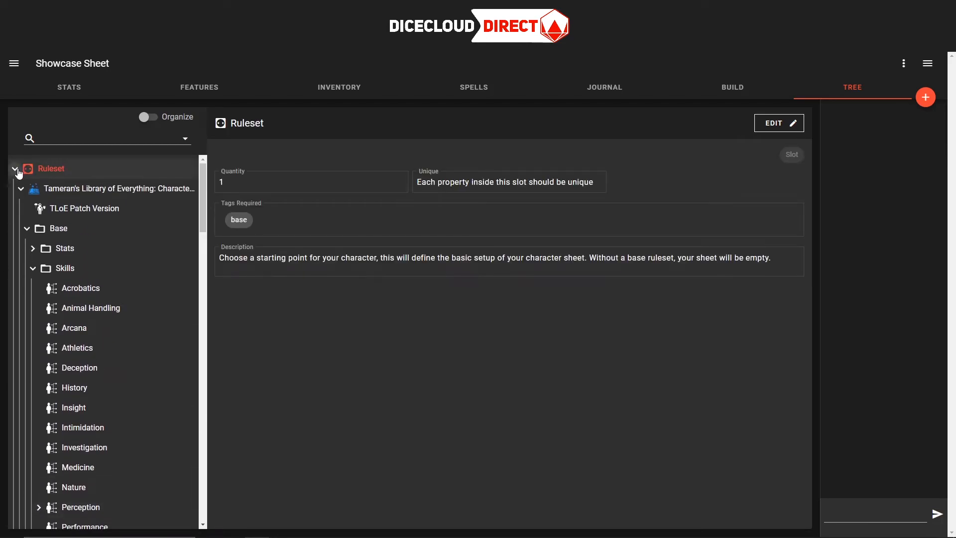
Collapse the top-level branches of the property tree and, with Organize turned on, move Aquan directly above Common
left_click(18, 172)
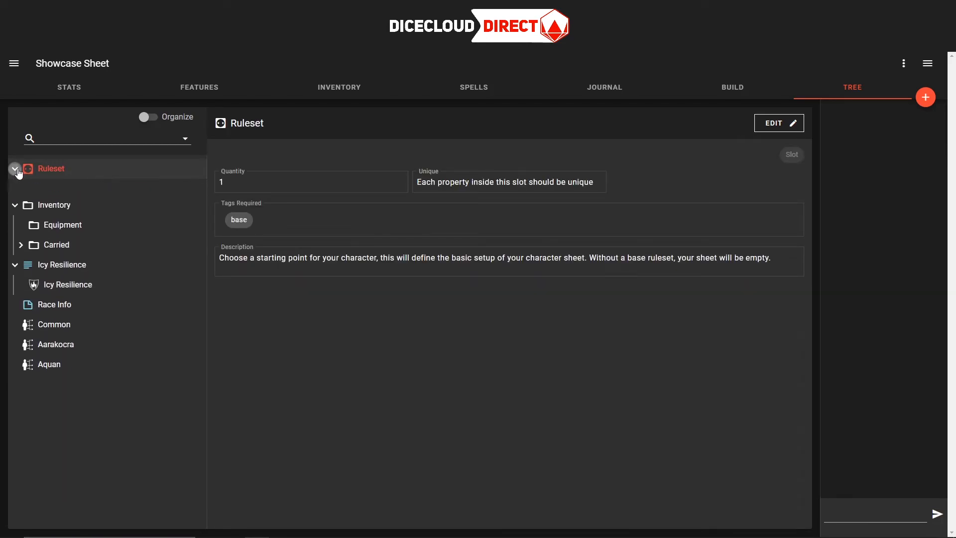
left_click(17, 192)
left_click(17, 208)
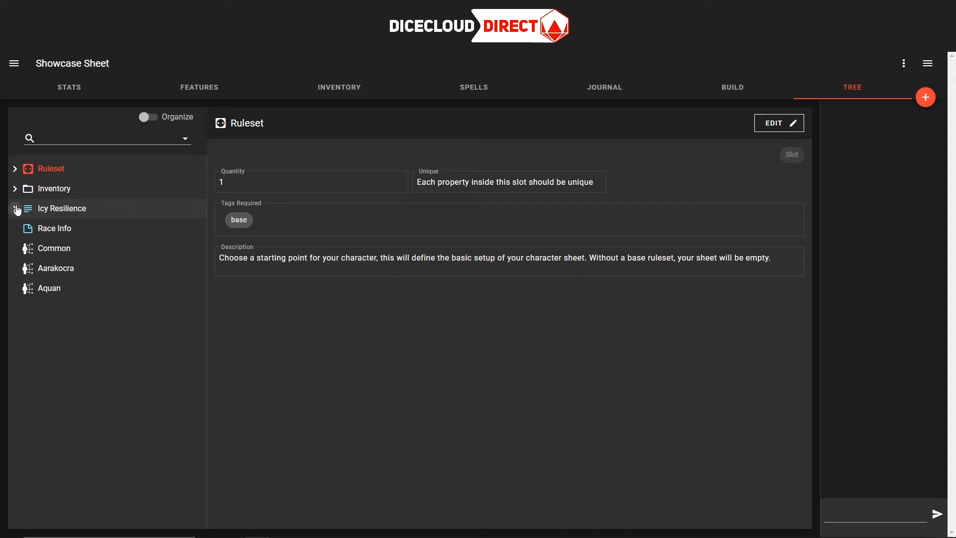
left_click(149, 118)
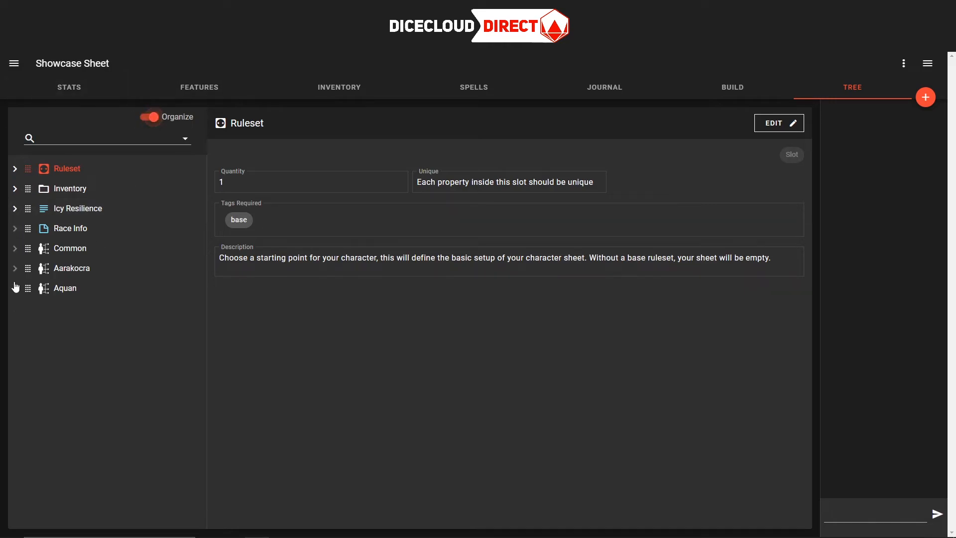
left_click_drag(30, 284, 38, 249)
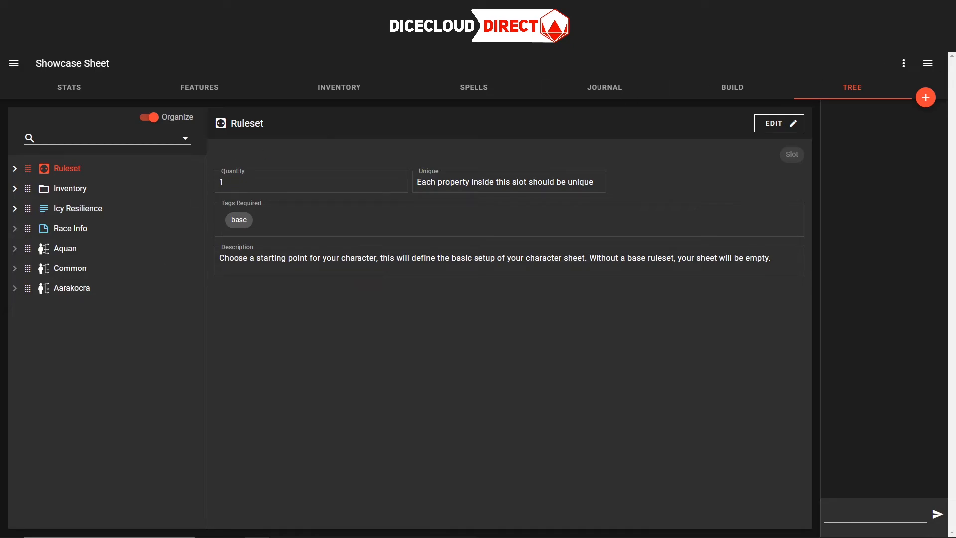
Look through the property types that can be added to the sheet and close the list without choosing one
left_click(926, 97)
left_click(927, 131)
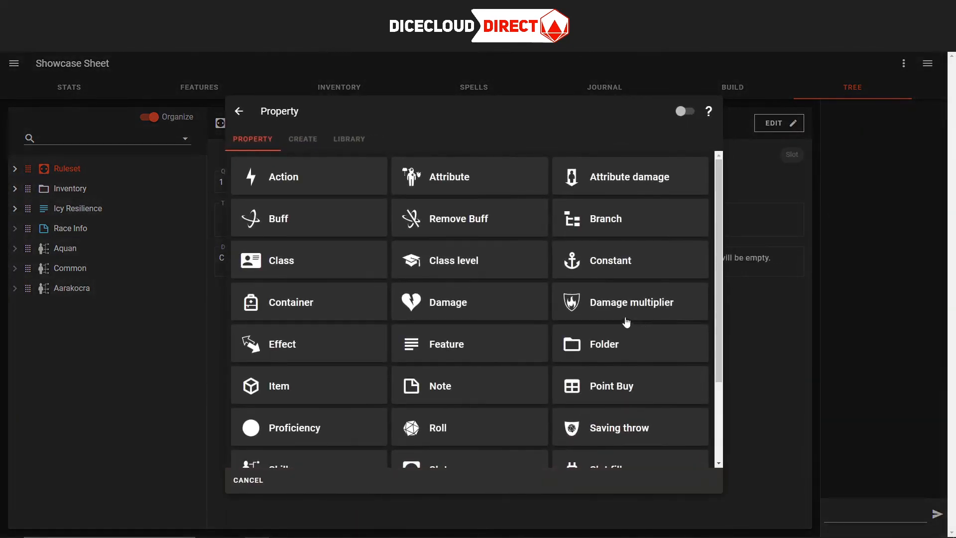
scroll(468, 289, "down", 3)
scroll(449, 375, "up", 3)
scroll(579, 395, "down", 3)
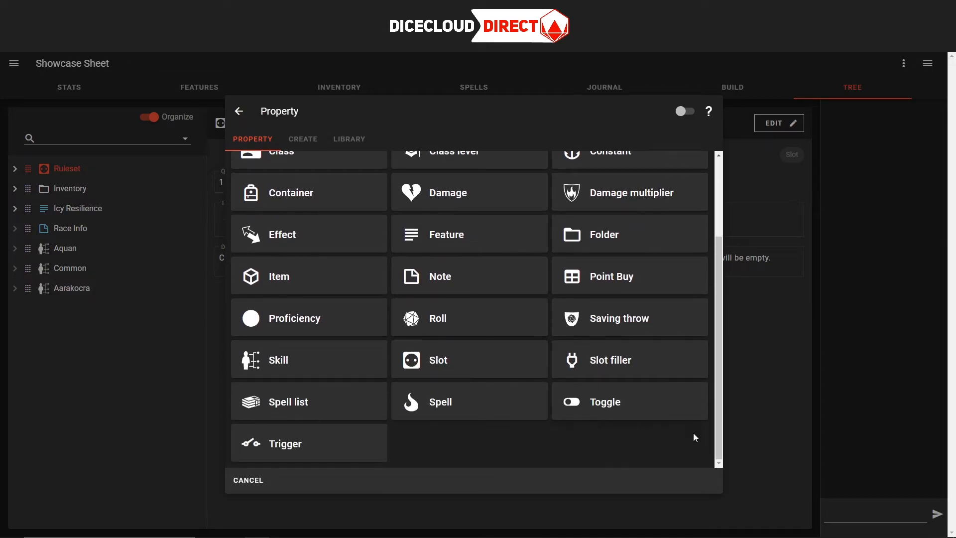
left_click(833, 421)
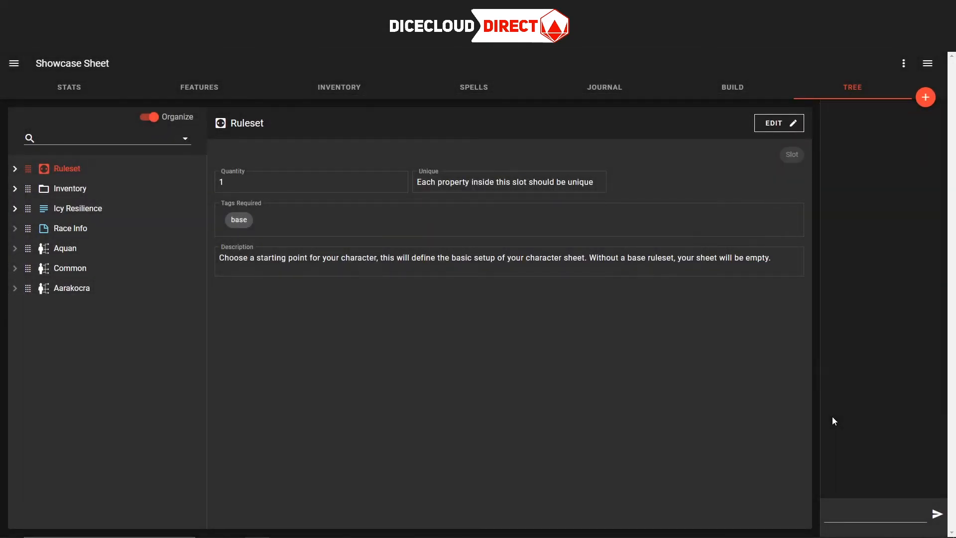
Reopen the list of addable property types and examine the entries from Action through Trigger
left_click(925, 97)
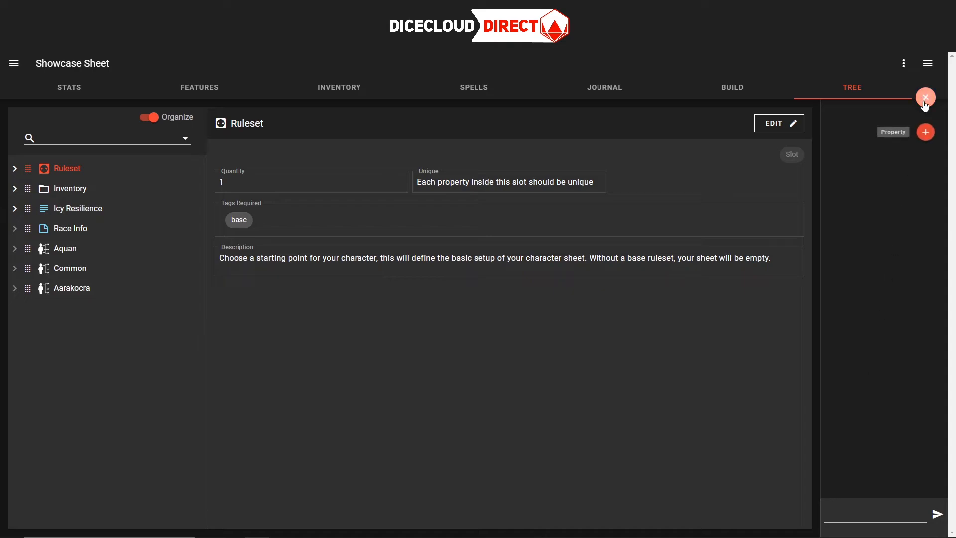
left_click(926, 132)
scroll(546, 219, "down", 3)
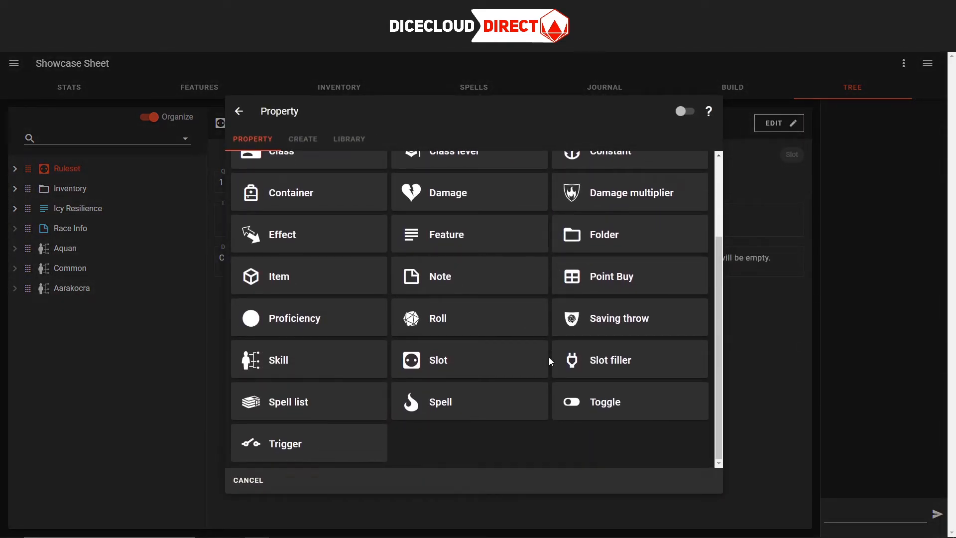
scroll(549, 357, "up", 3)
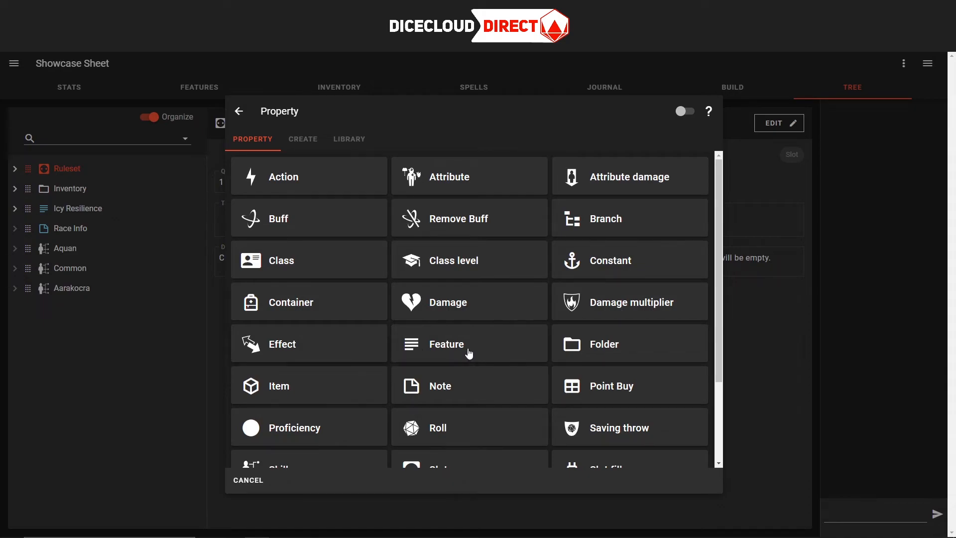
scroll(479, 353, "down", 2)
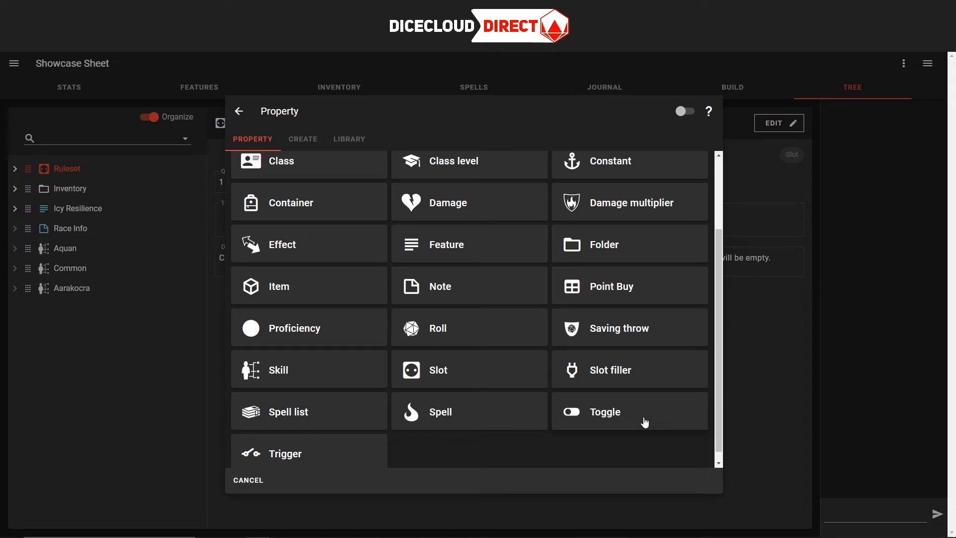
scroll(645, 423, "up", 3)
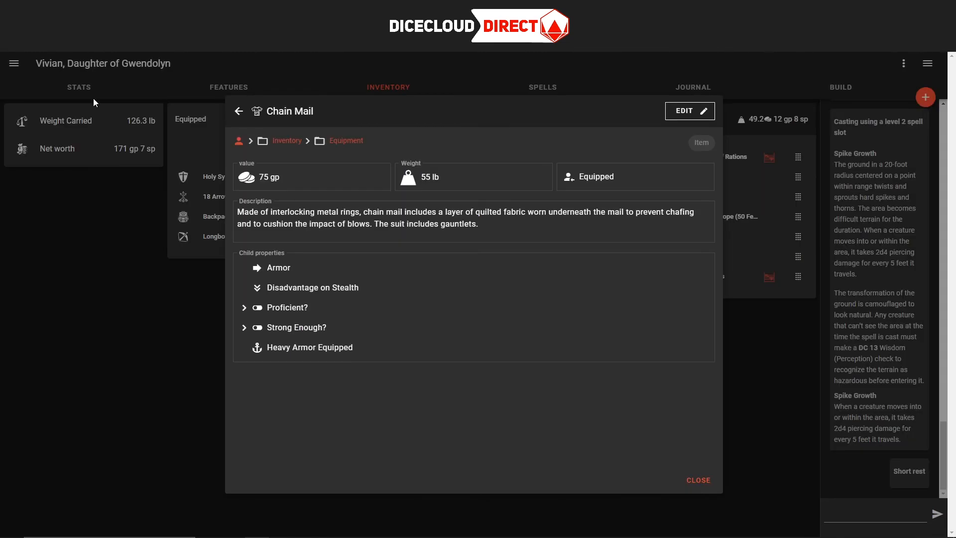
On the example character's sheet, close the Chain Mail details and show the character's stats
left_click(94, 98)
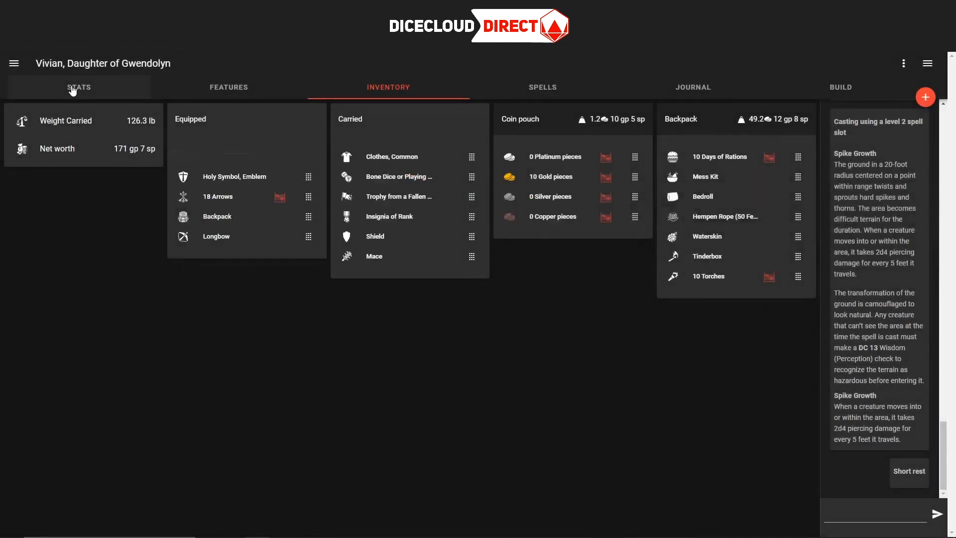
left_click(85, 90)
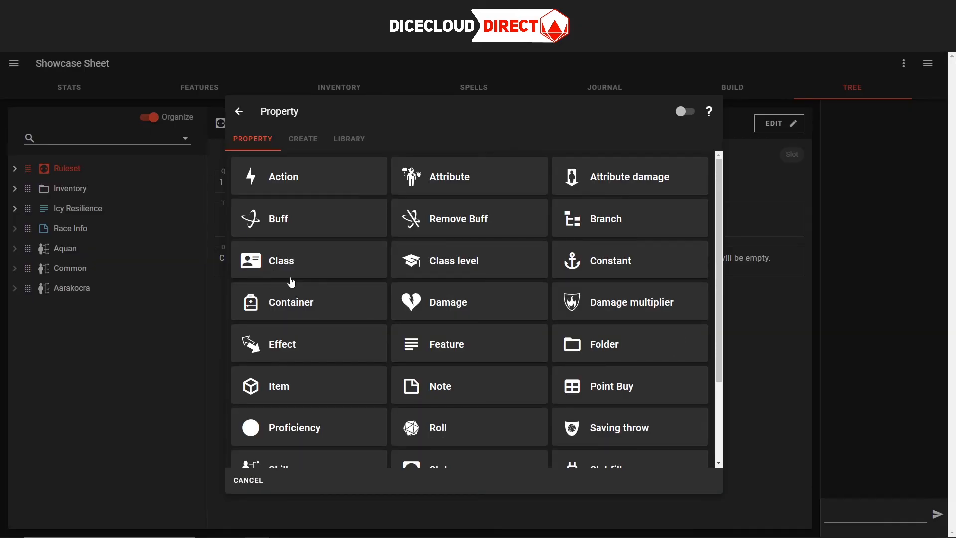
Return to Showcase Sheet's list of property types and examine the remaining types down to Trigger
scroll(381, 299, "down", 3)
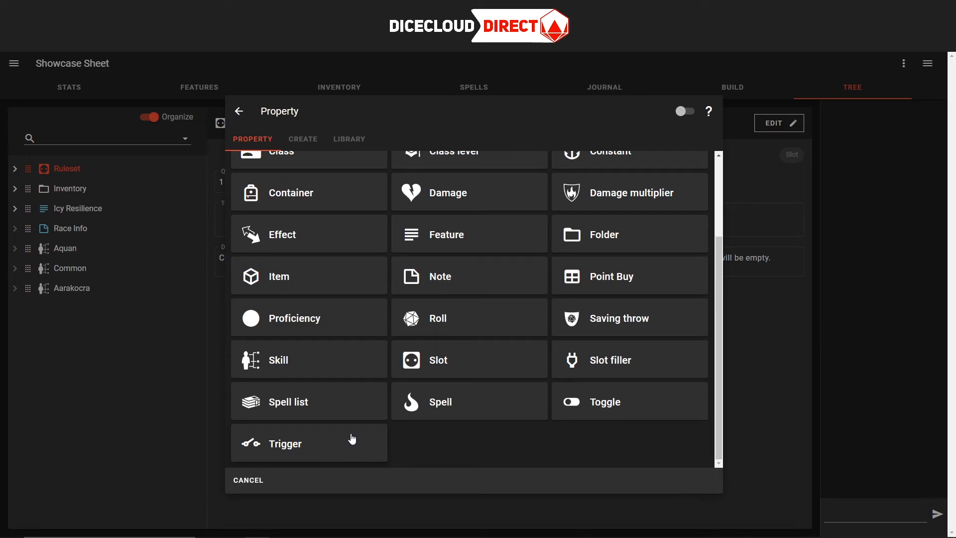
scroll(352, 439, "up", 3)
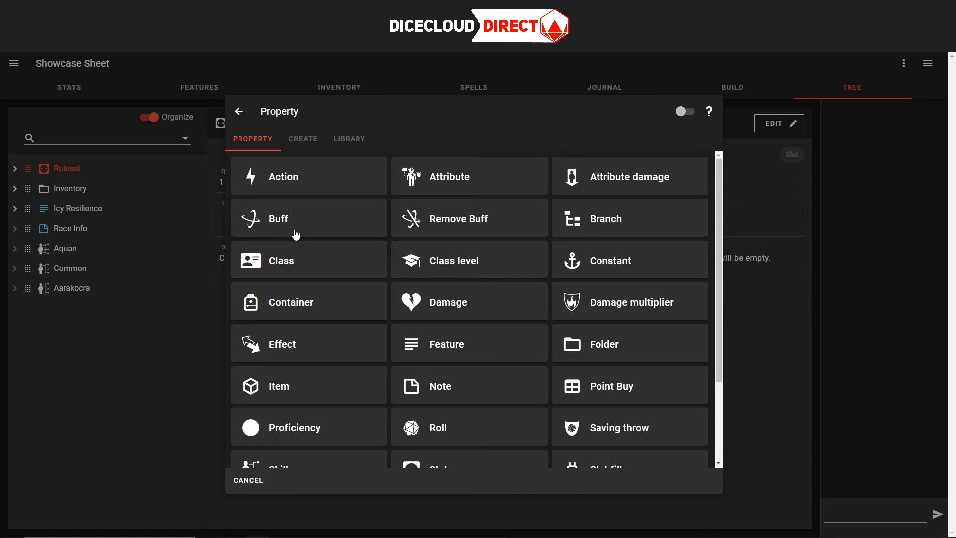
scroll(367, 280, "down", 3)
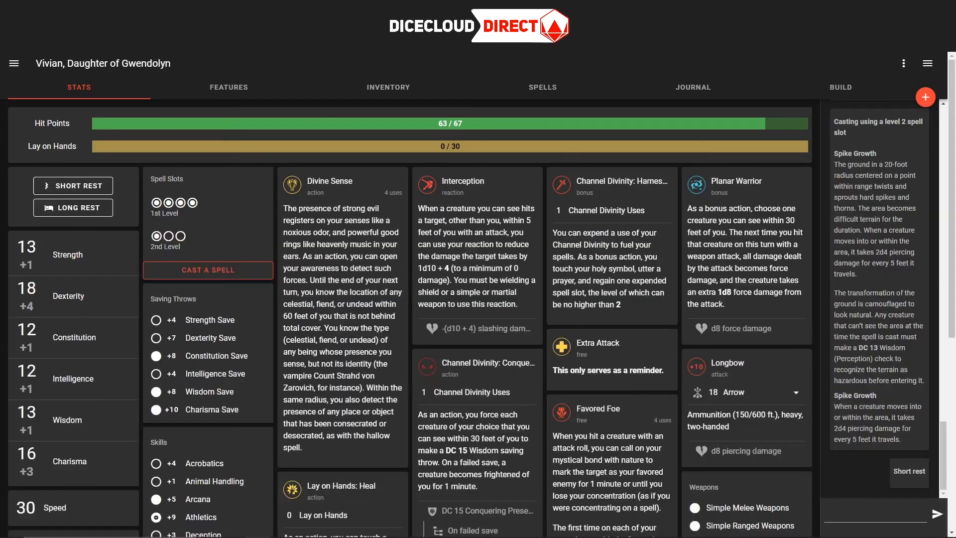
Examine the example character's stats, including the skills, actions, proficiencies and languages
scroll(412, 231, "down", 6)
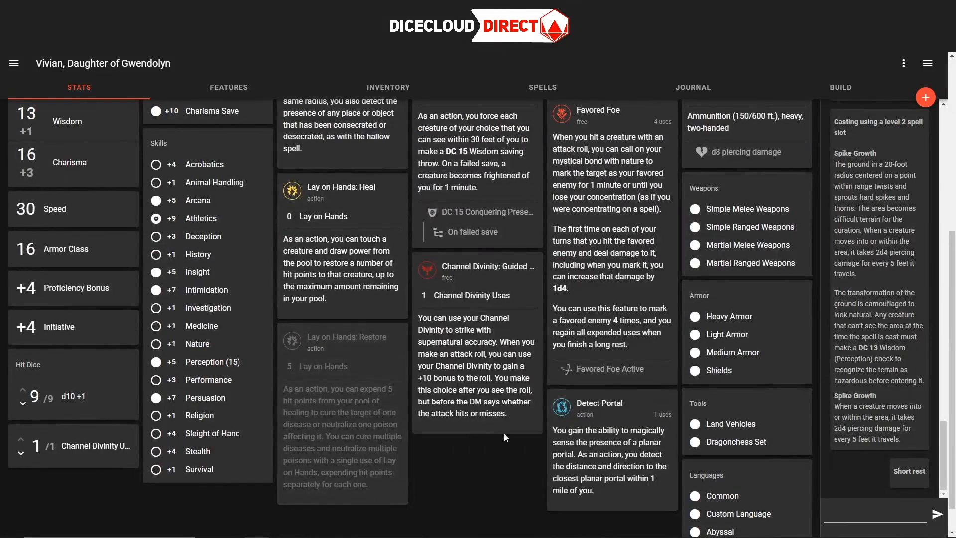
scroll(521, 439, "up", 4)
scroll(520, 437, "down", 5)
scroll(520, 438, "up", 7)
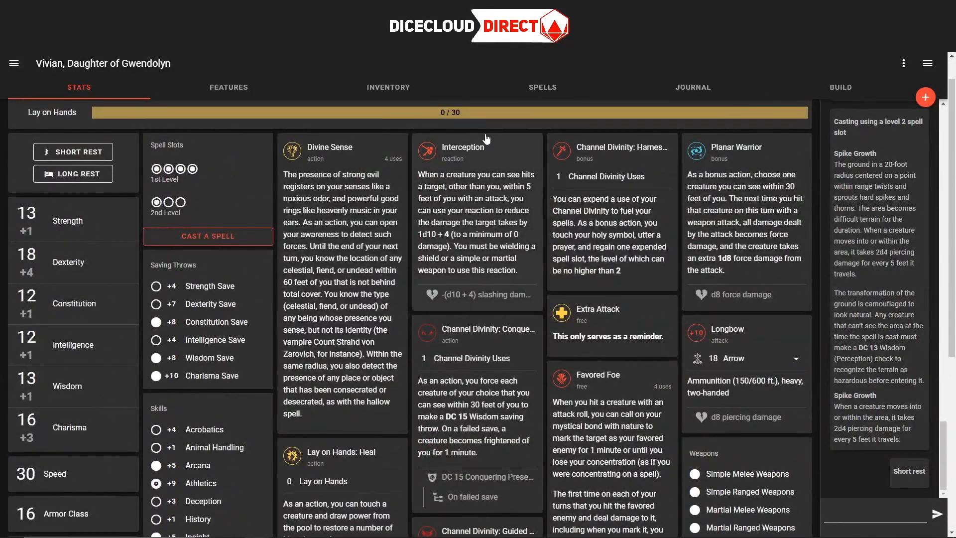
Go back to Showcase Sheet and review its list of property types once more, down to Slot filler and Toggle
scroll(521, 257, "down", 3)
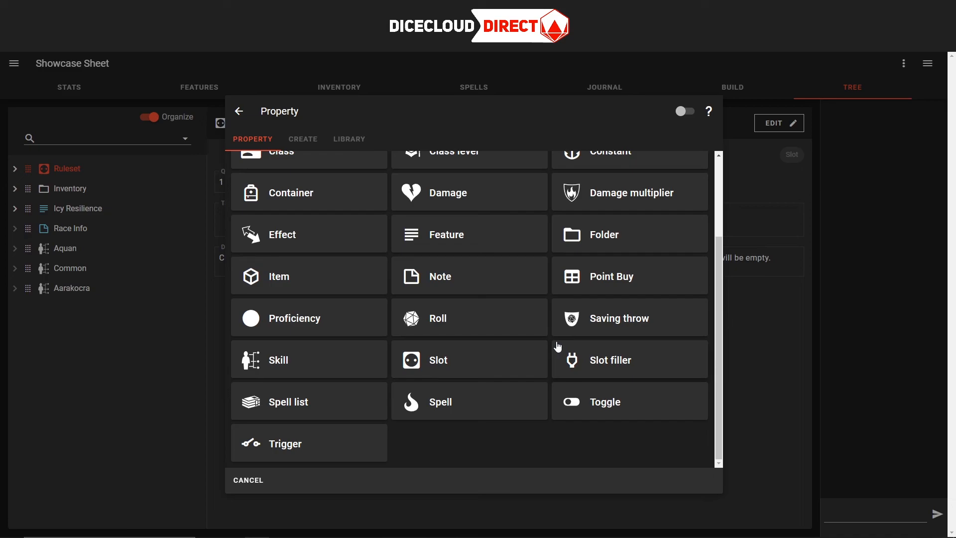
scroll(533, 359, "up", 3)
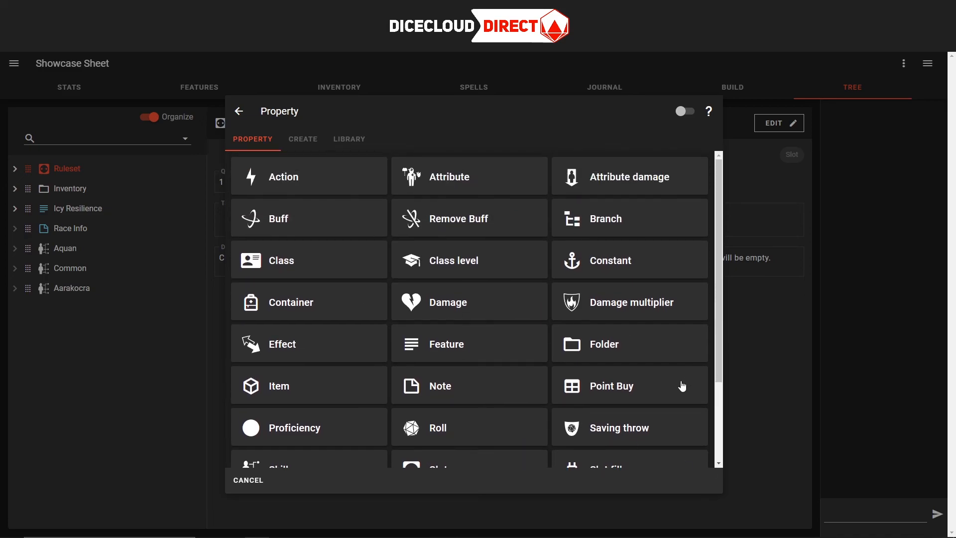
scroll(576, 393, "down", 2)
scroll(577, 394, "down", 1)
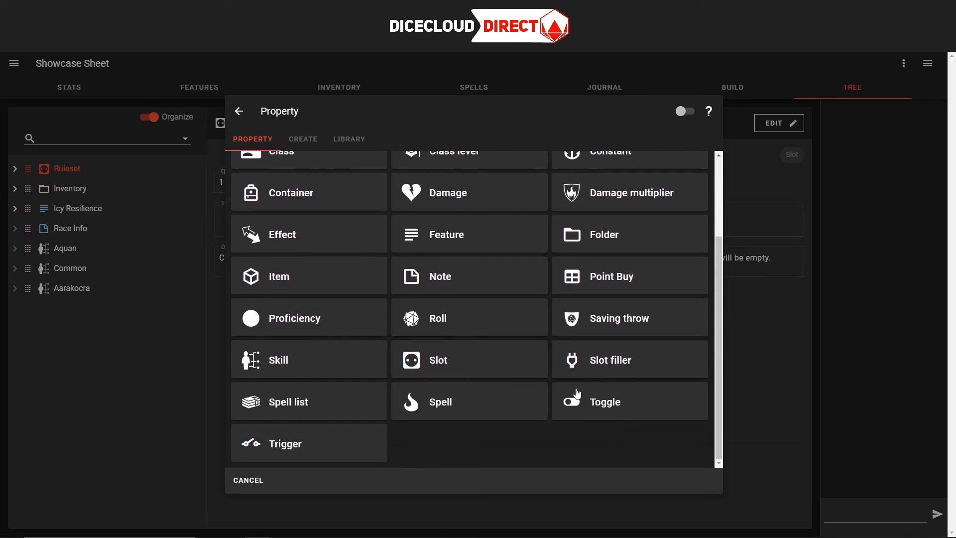